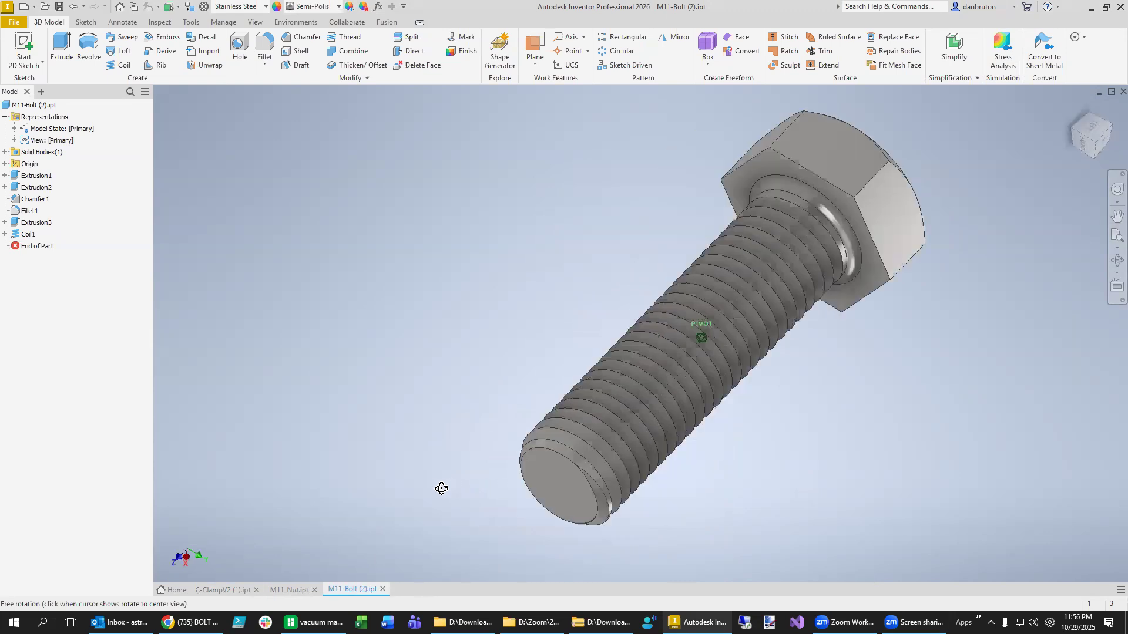
- Inspect the M11 bolt, the M11 nut and the C-clamp part from several angles
{"action": "key", "text": "Escape"}
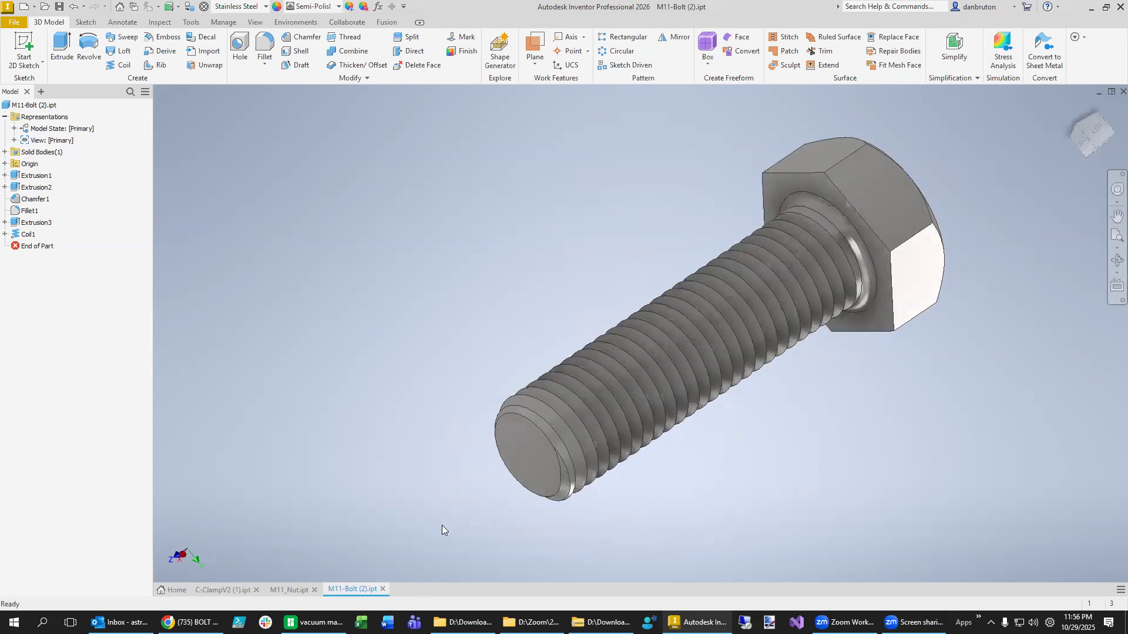
{"action": "left_click", "coordinate": [291, 590]}
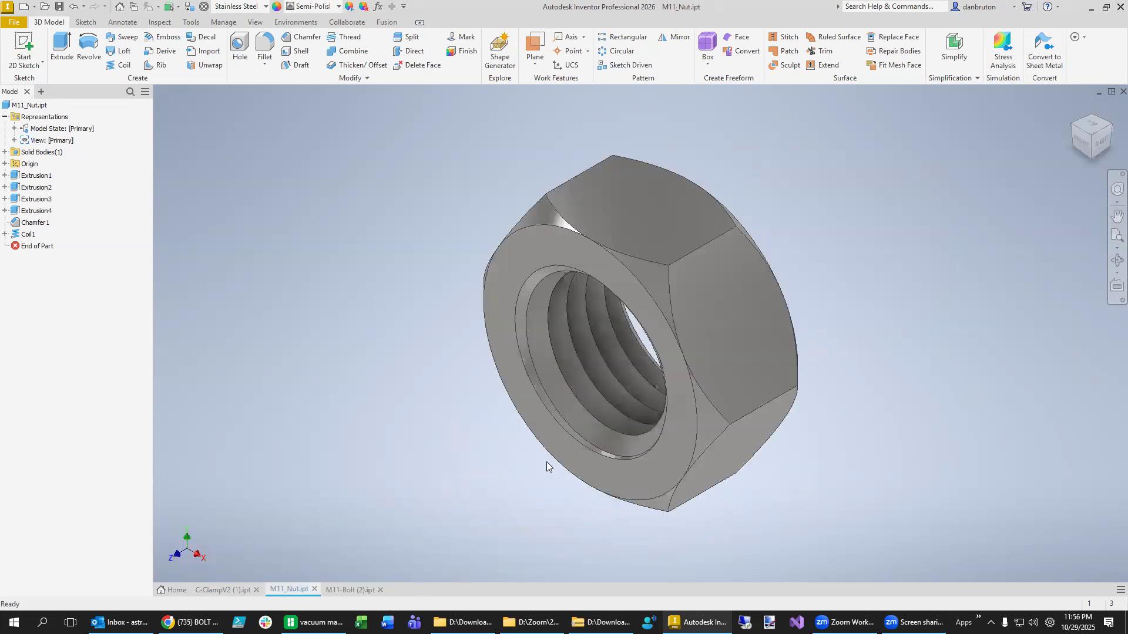
{"action": "middle_click_drag", "start_coordinate": [522, 500], "coordinate": [434, 535], "text": "shift"}
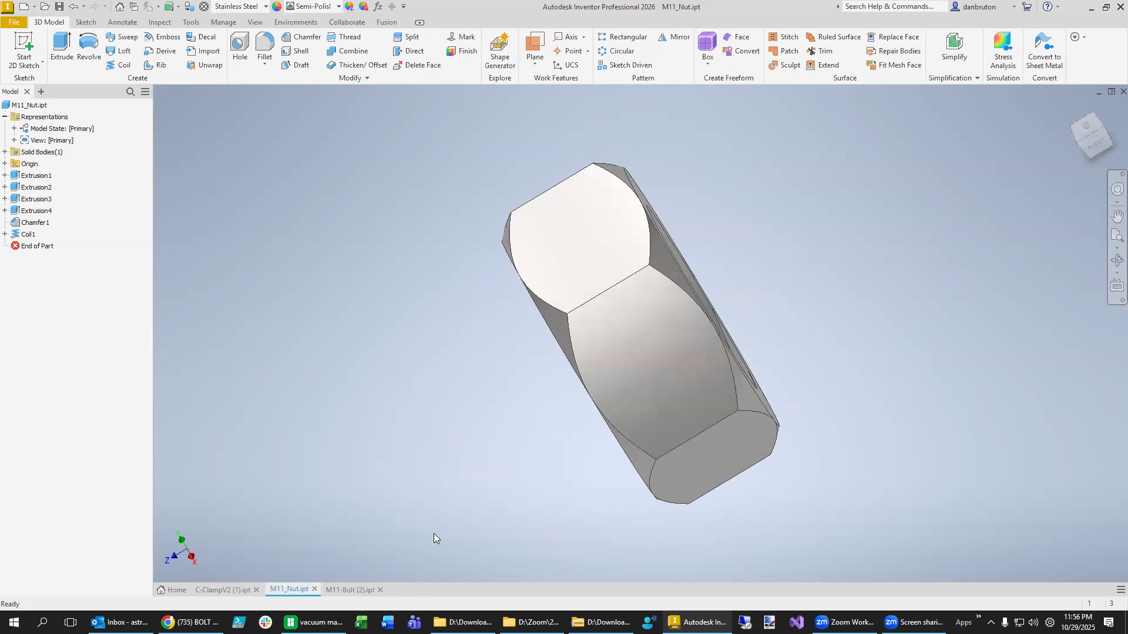
{"action": "left_click", "coordinate": [218, 590]}
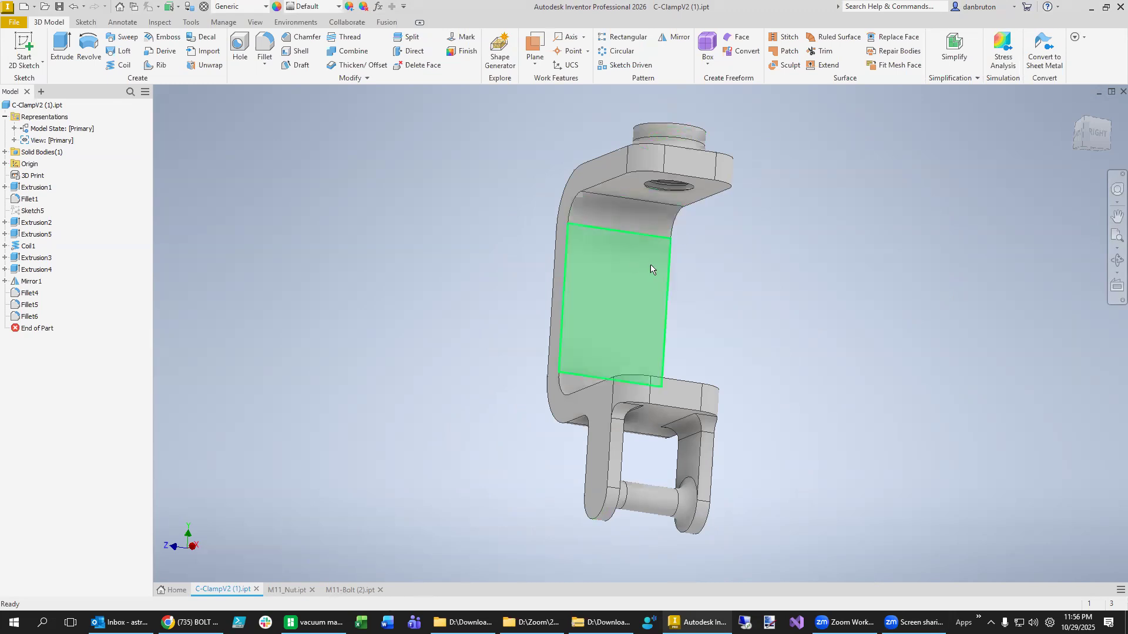
{"action": "middle_click_drag", "start_coordinate": [766, 340], "coordinate": [746, 382], "text": "shift"}
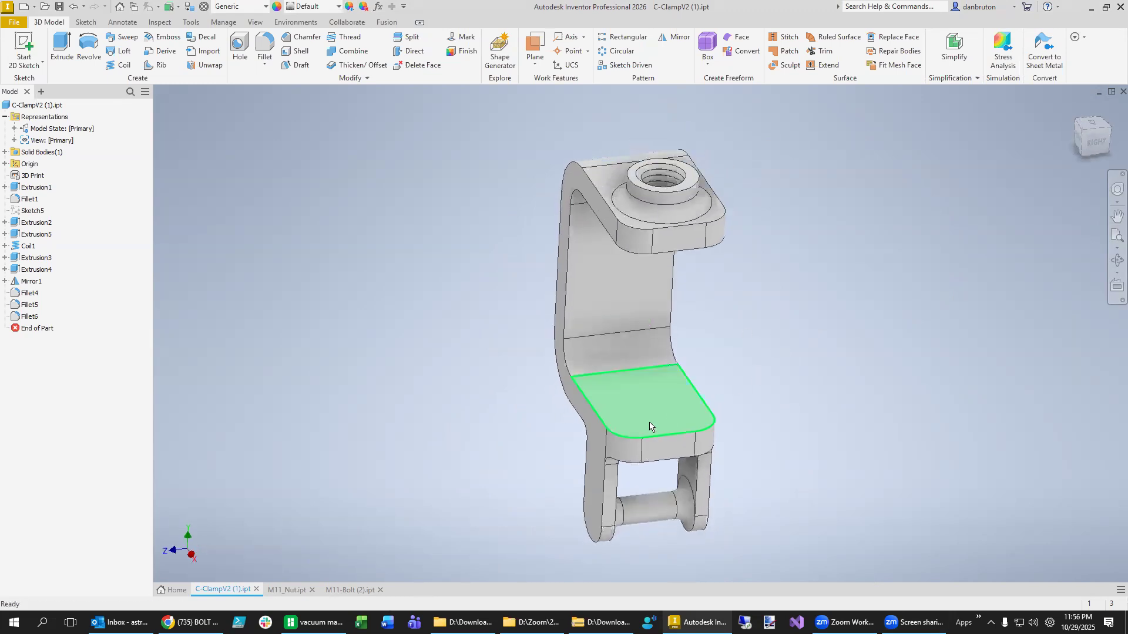
{"action": "middle_click_drag", "start_coordinate": [788, 431], "coordinate": [717, 324], "text": "shift"}
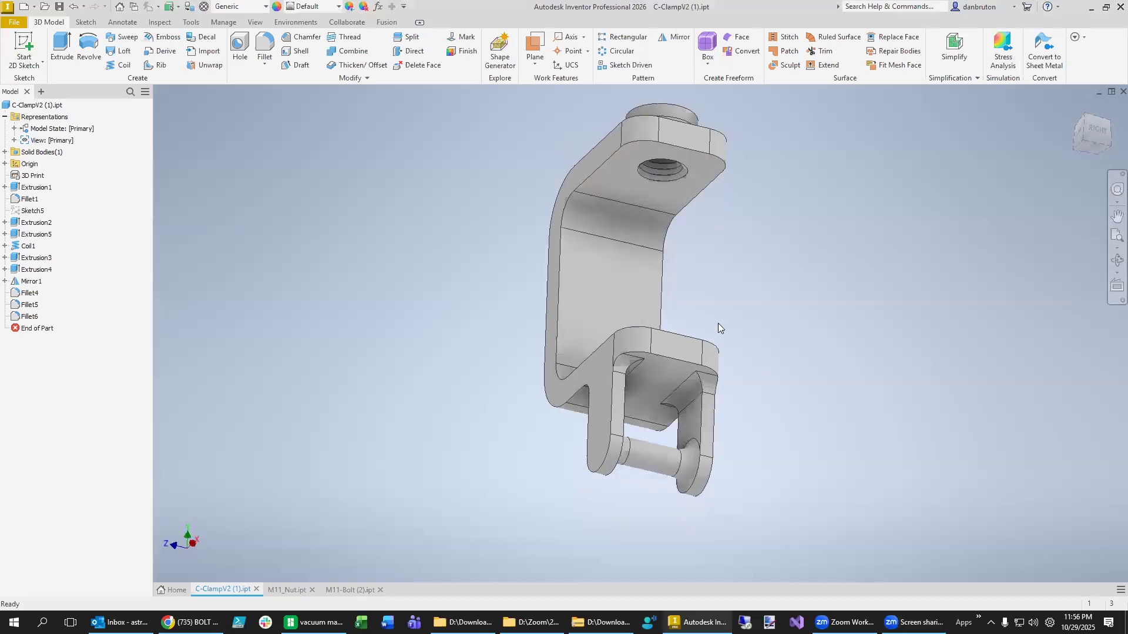
- In the M11 nut part, view the model from the right side and create a half section view through the YZ plane
{"action": "left_click", "coordinate": [288, 590]}
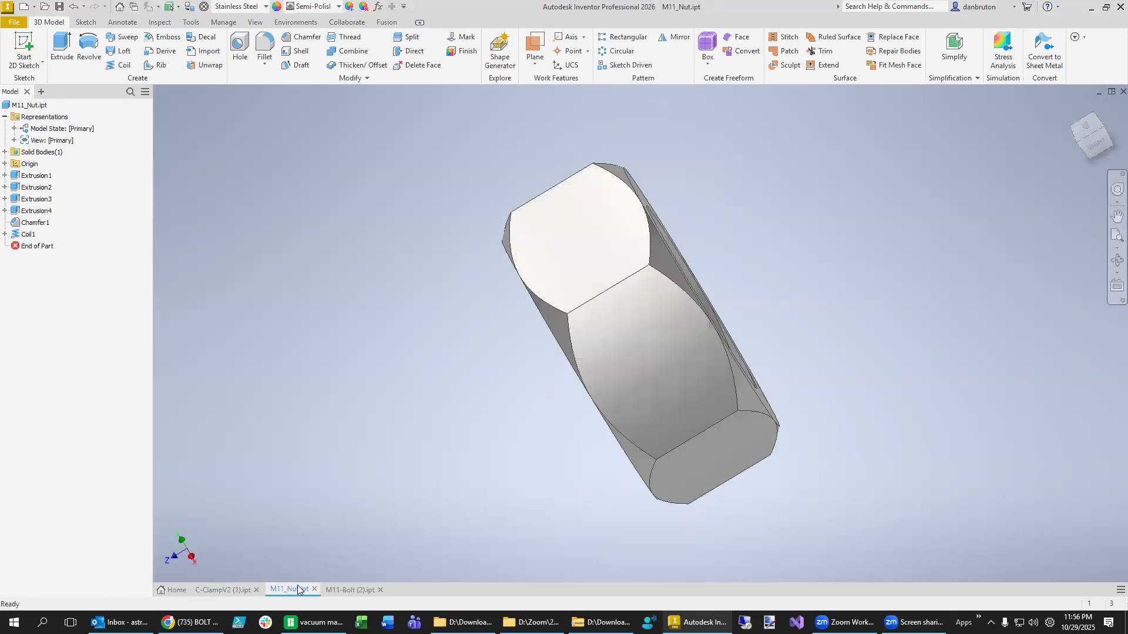
{"action": "left_click", "coordinate": [1097, 144]}
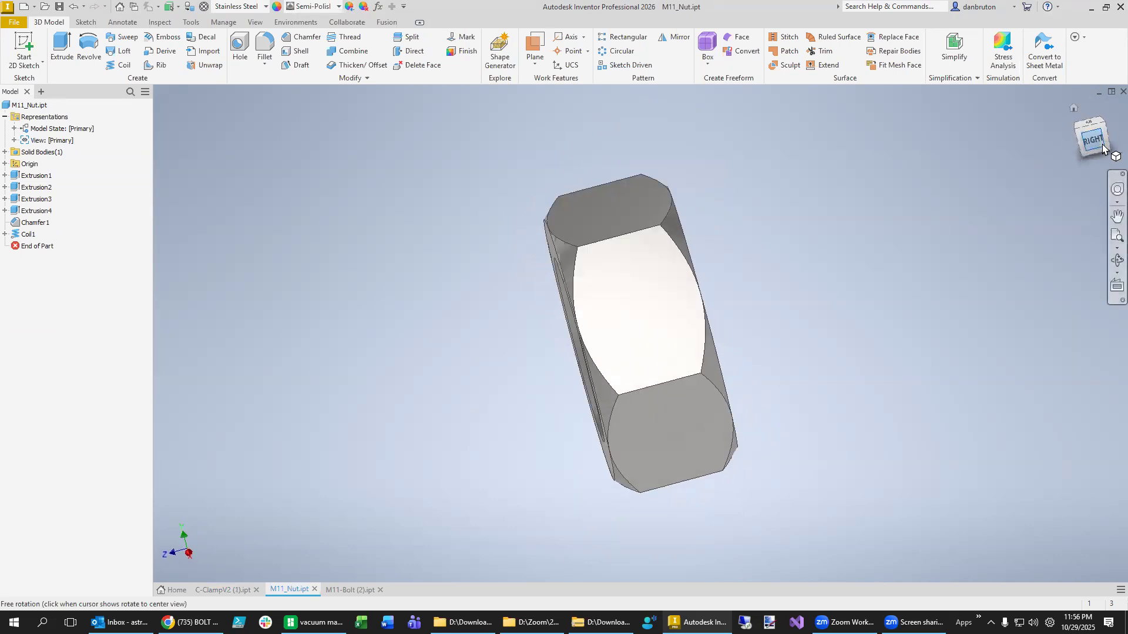
{"action": "left_click", "coordinate": [1110, 110]}
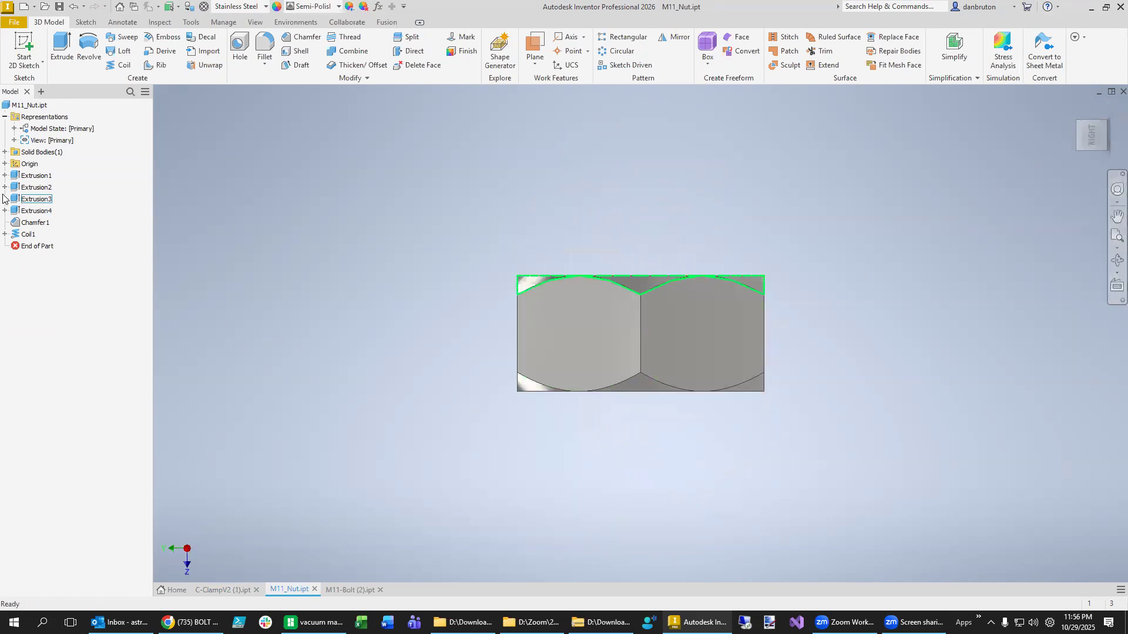
{"action": "left_click", "coordinate": [255, 21]}
{"action": "left_click", "coordinate": [173, 51]}
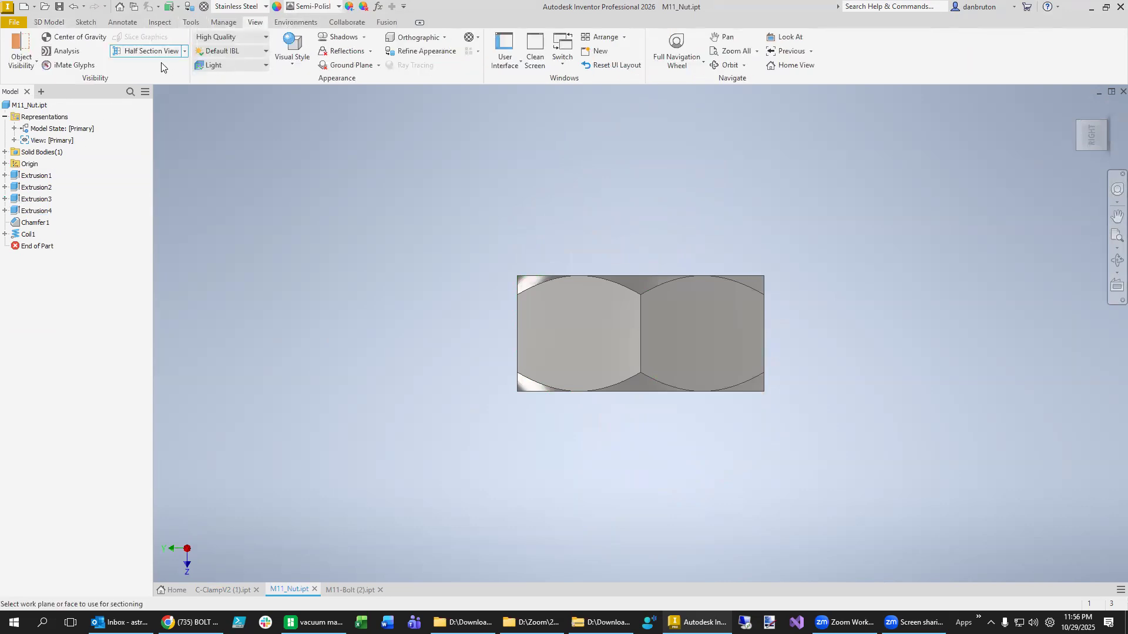
{"action": "left_click", "coordinate": [185, 50]}
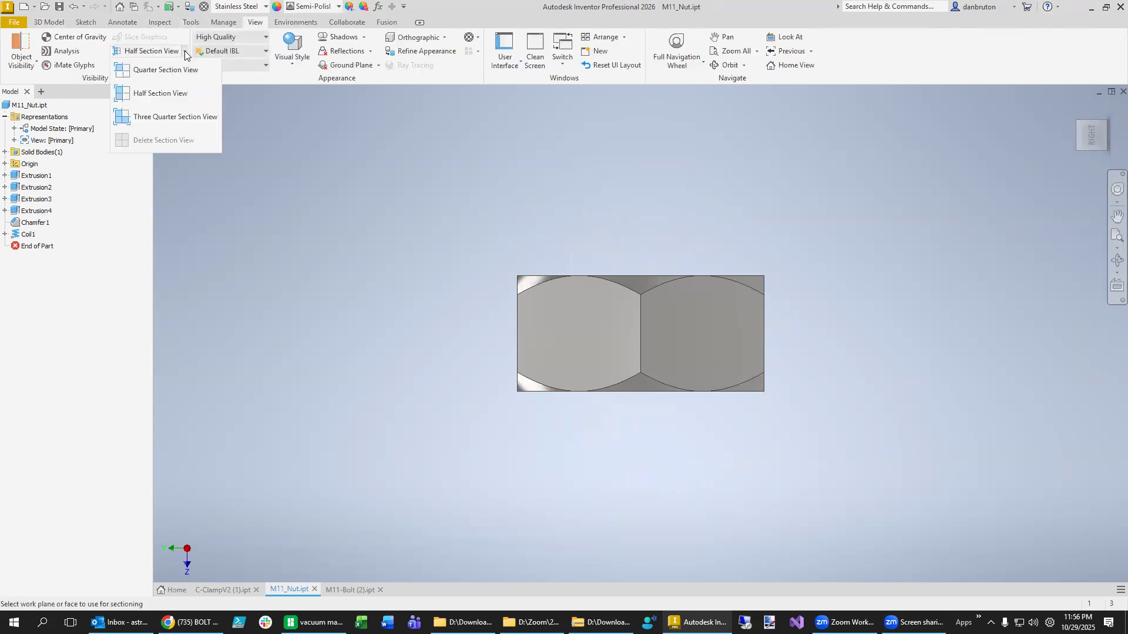
{"action": "left_click", "coordinate": [171, 92]}
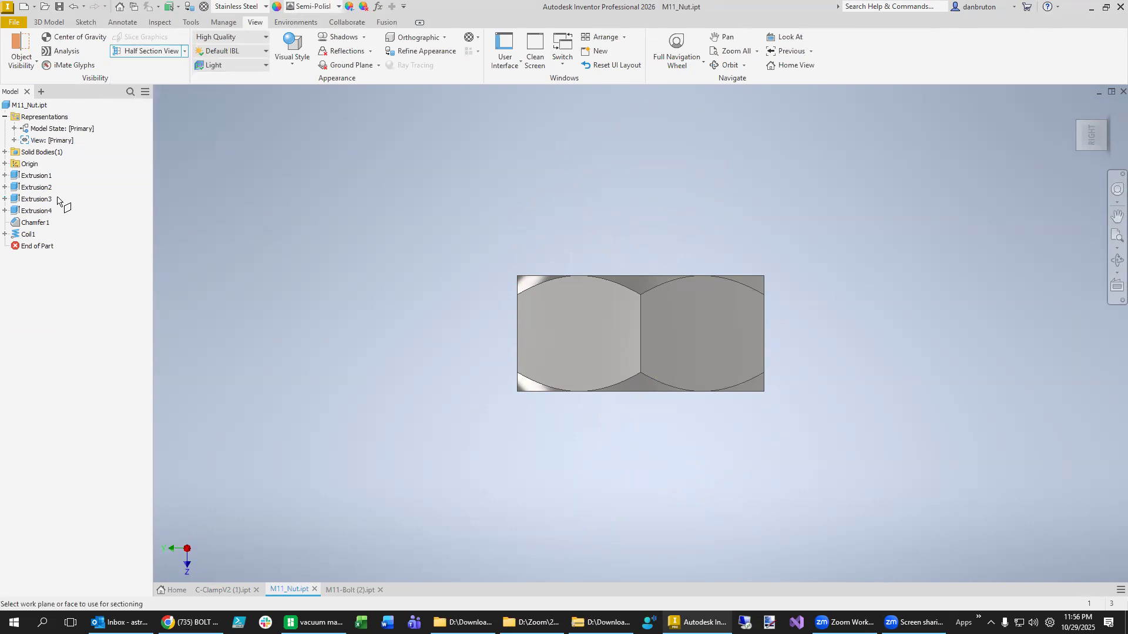
{"action": "left_click", "coordinate": [5, 164]}
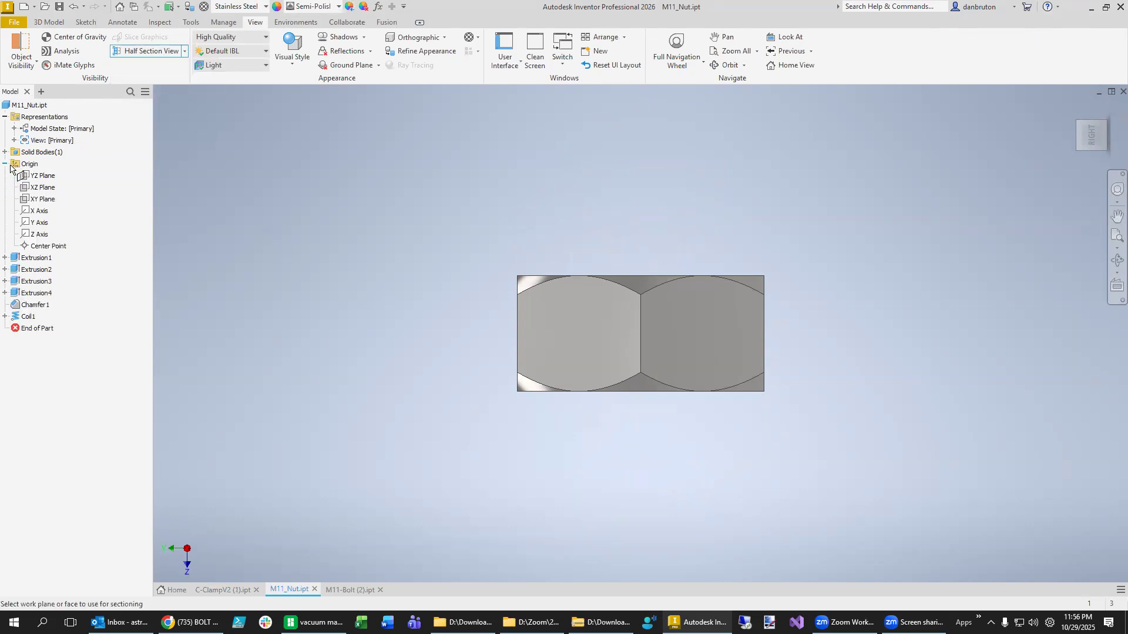
{"action": "left_click", "coordinate": [42, 176]}
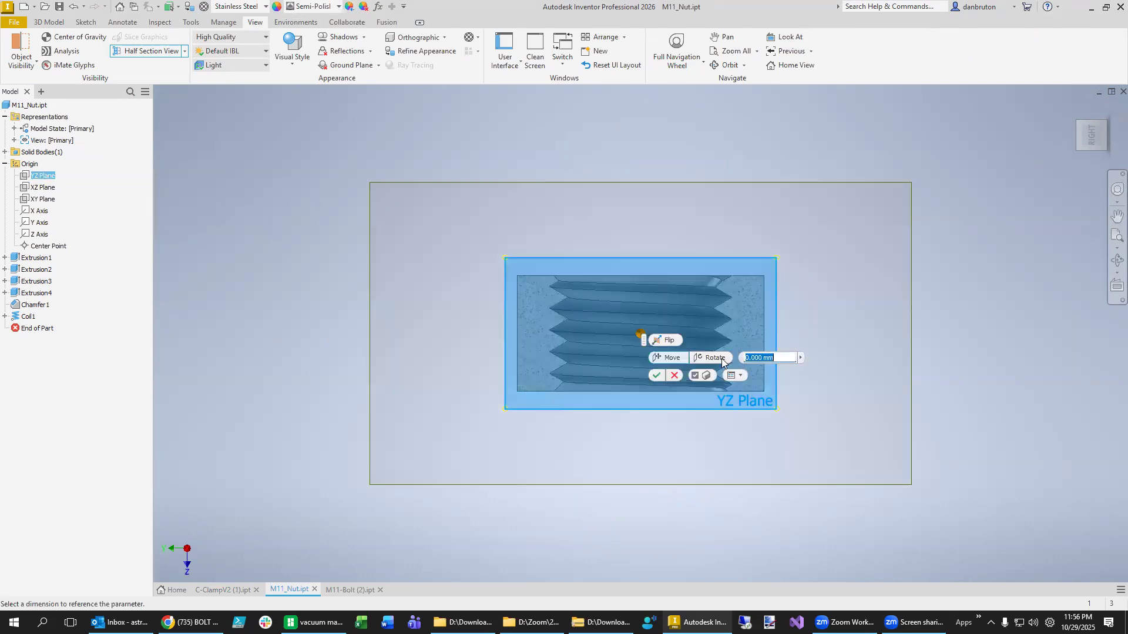
{"action": "left_click", "coordinate": [654, 376]}
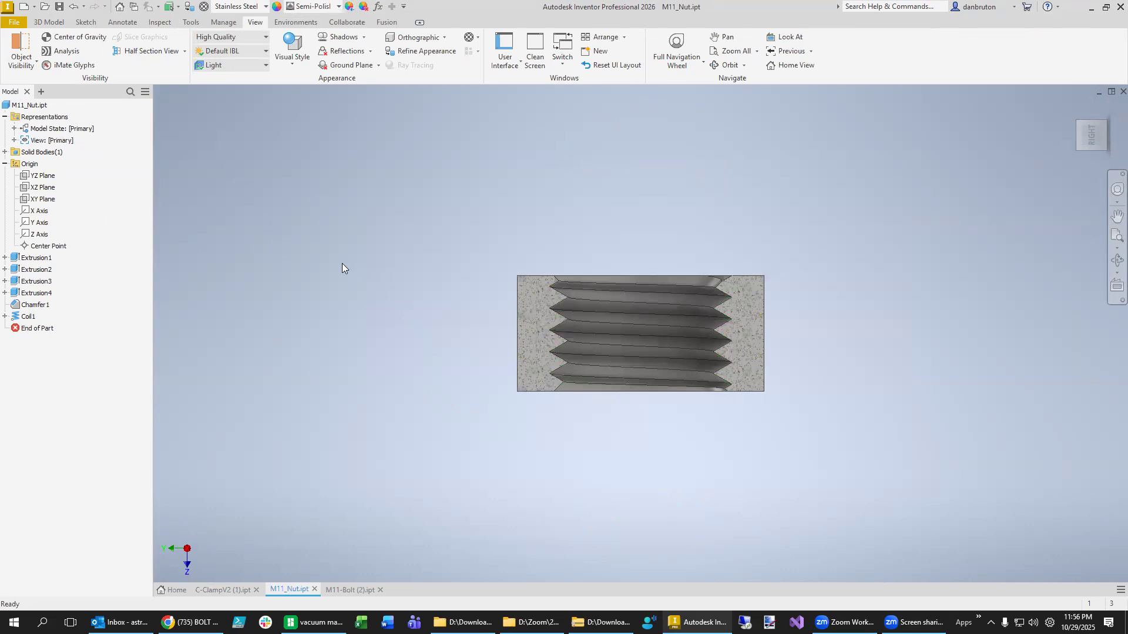
- Start a new 2D sketch on the nut's YZ plane
{"action": "left_click", "coordinate": [49, 22]}
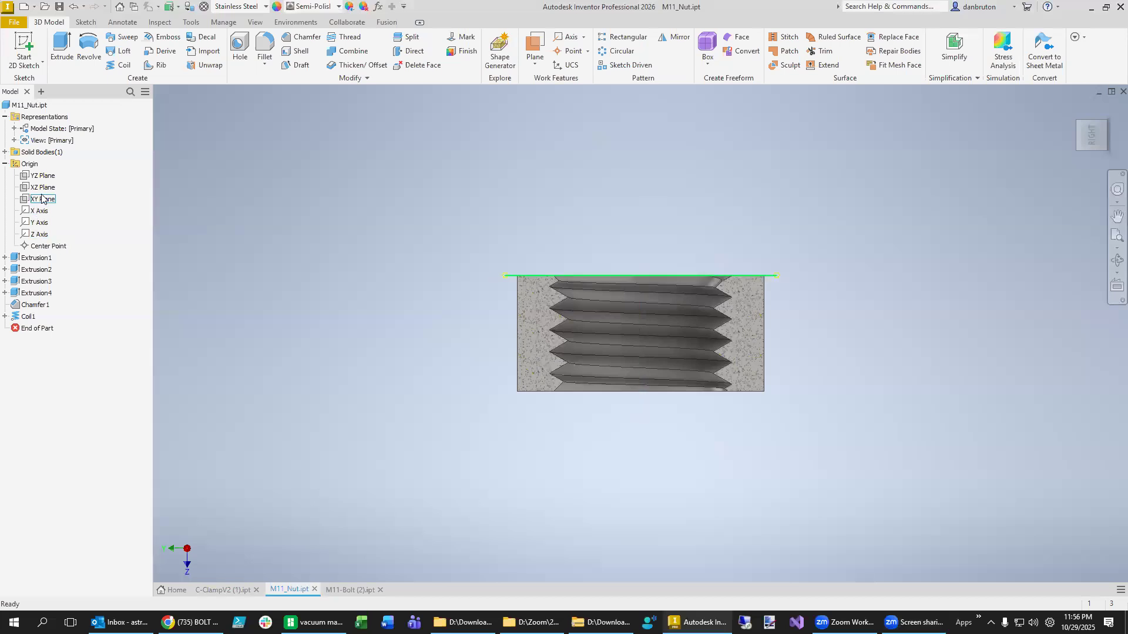
{"action": "left_click", "coordinate": [44, 176]}
{"action": "right_click", "coordinate": [46, 178]}
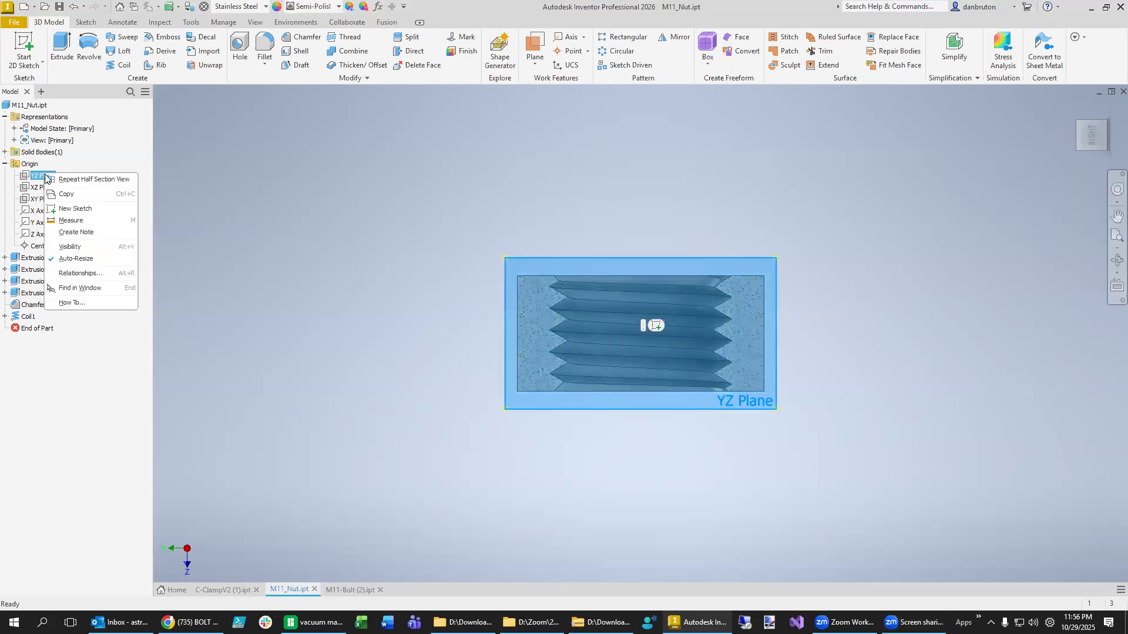
{"action": "left_click", "coordinate": [75, 209]}
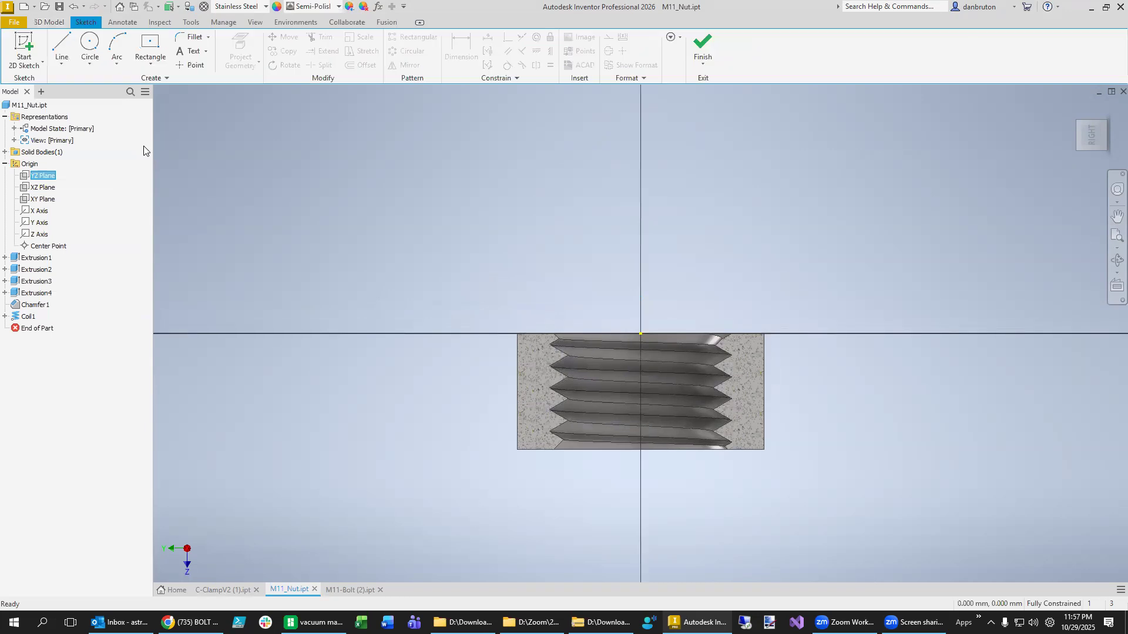
- Sketch a flared profile below the nut: base line about 15.6 mm from the center axis, short upright, slope to the nut's side, and axis line
{"action": "left_click", "coordinate": [72, 50]}
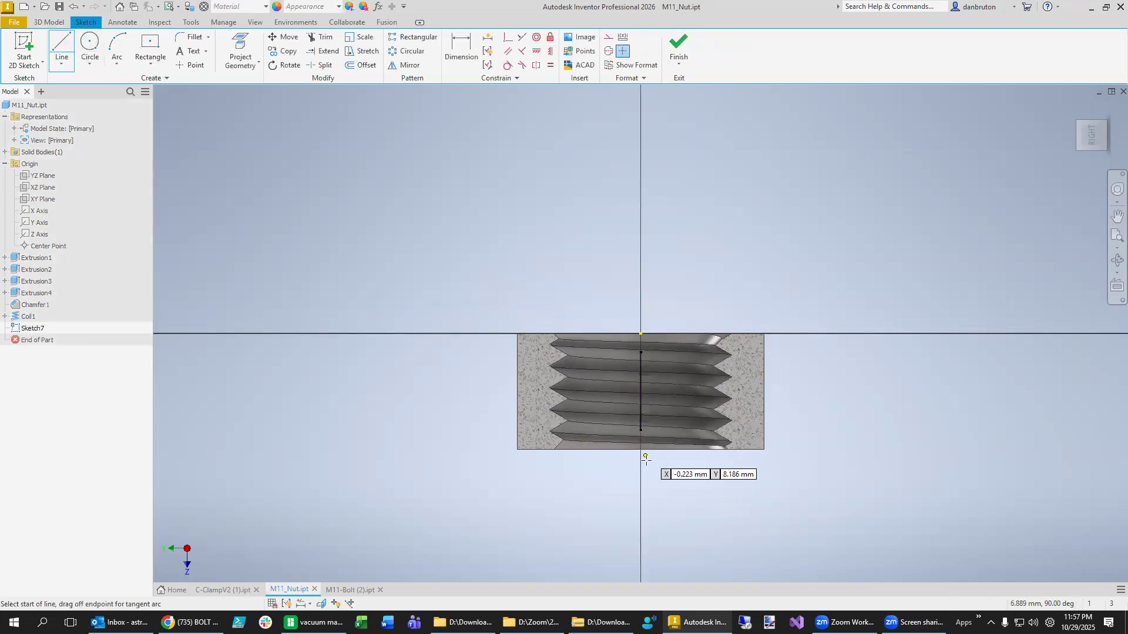
{"action": "left_click", "coordinate": [640, 494]}
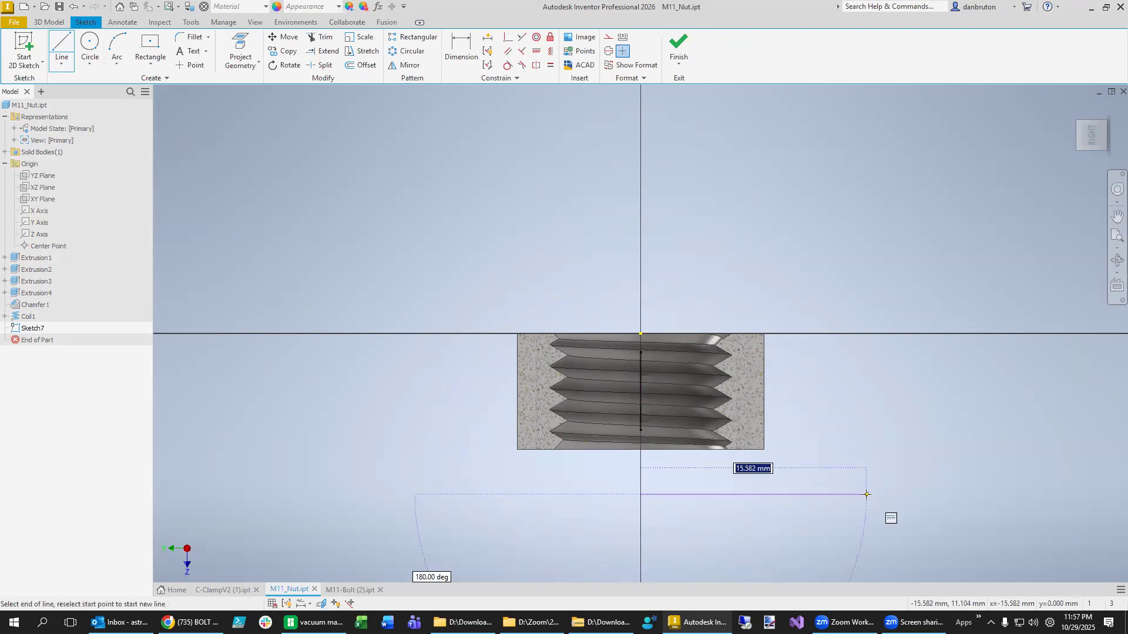
{"action": "left_click", "coordinate": [886, 519]}
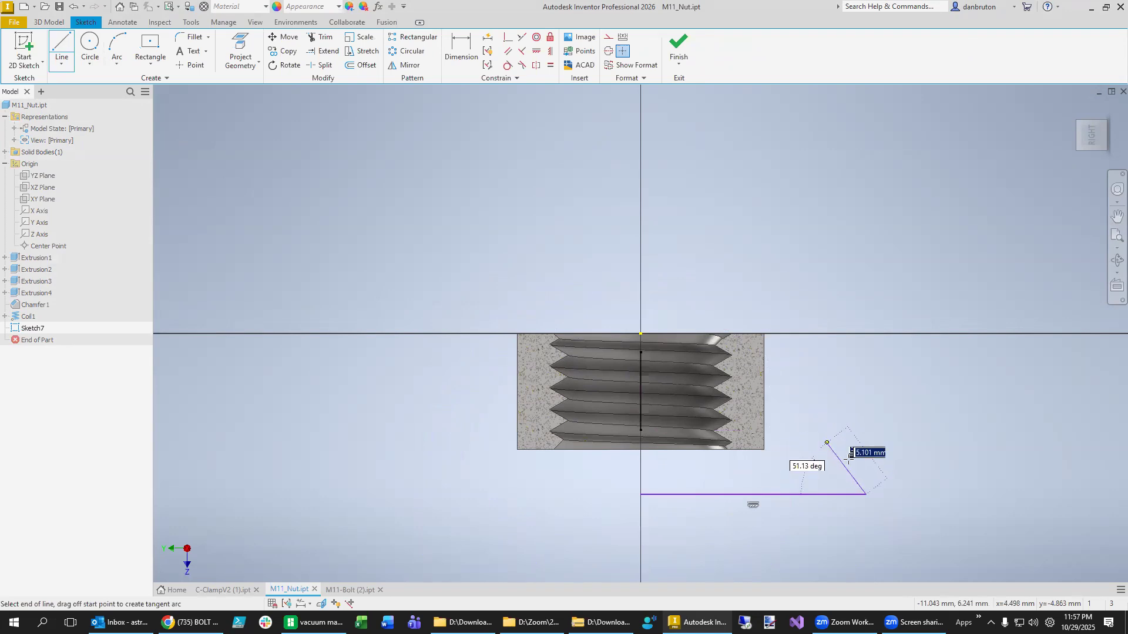
{"action": "left_click", "coordinate": [865, 470]}
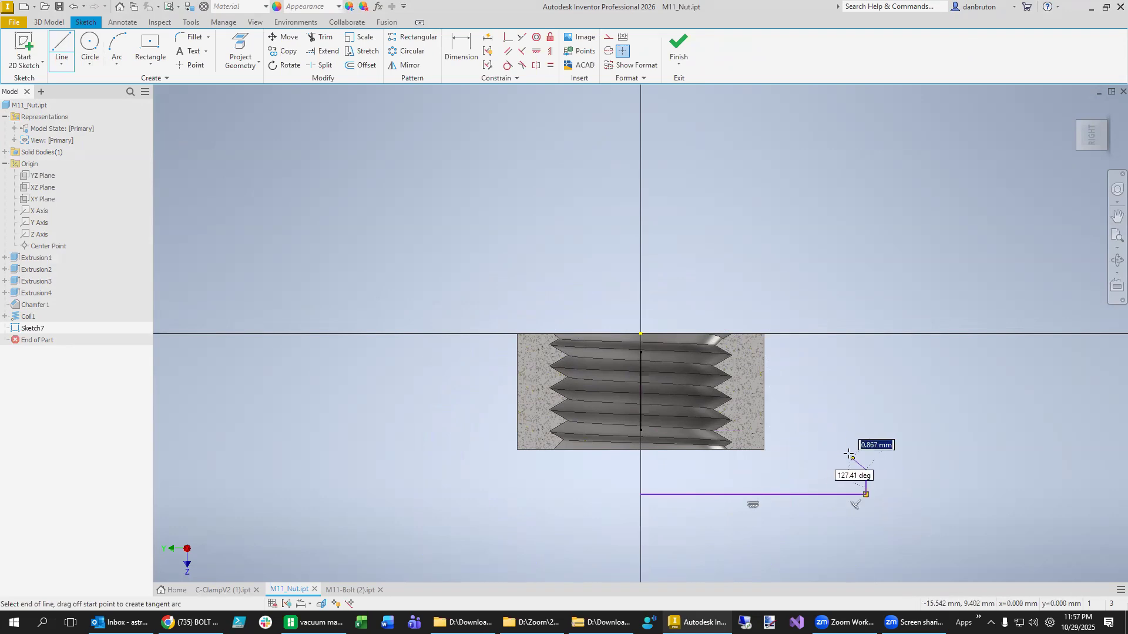
{"action": "double_click", "coordinate": [764, 418]}
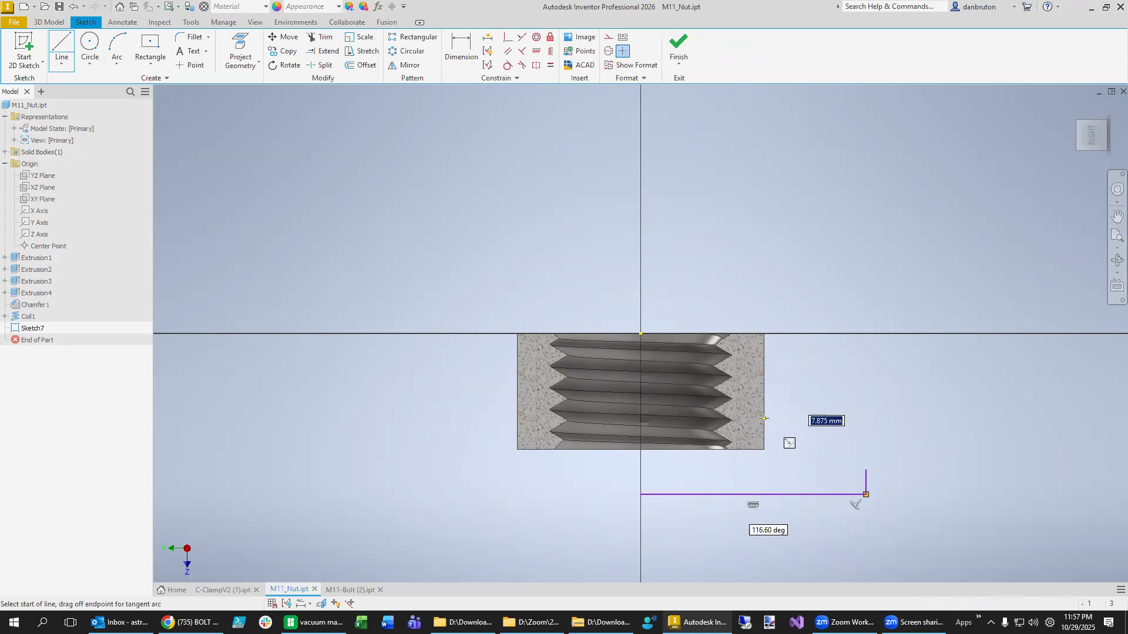
{"action": "left_click", "coordinate": [641, 420]}
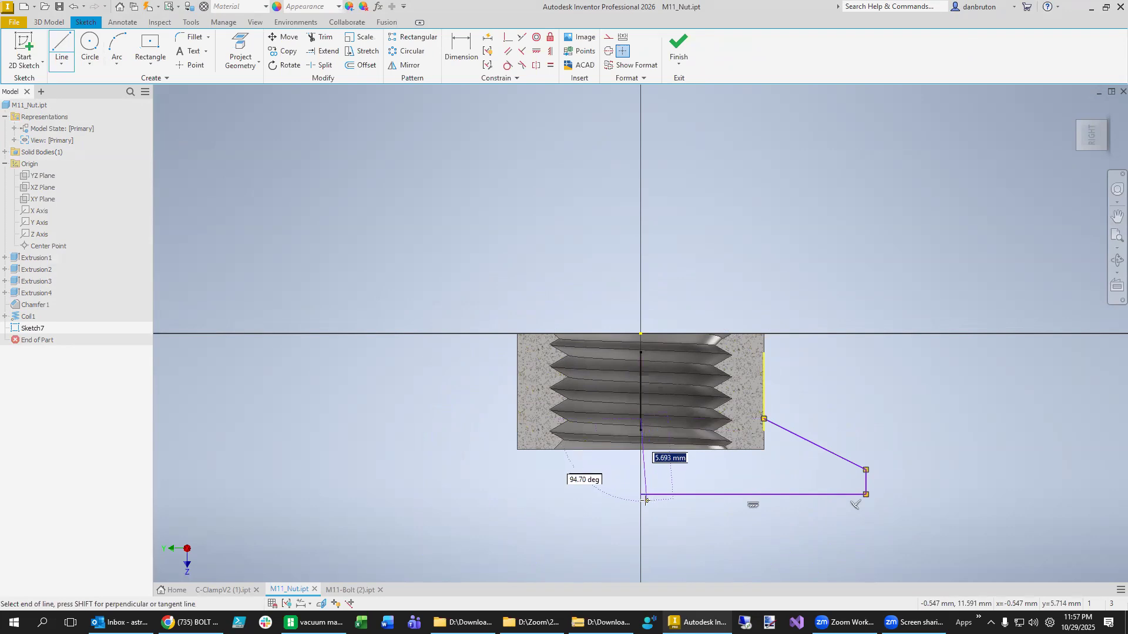
{"action": "left_click", "coordinate": [640, 494]}
{"action": "key", "text": "Escape"}
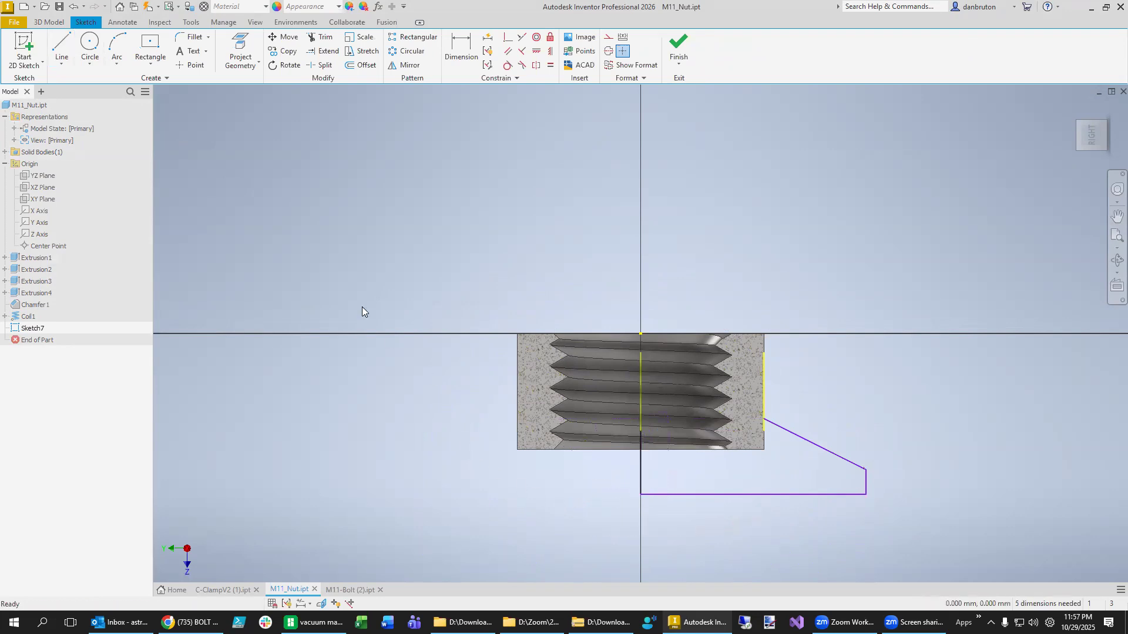
- Try to revolve the flared profile, with the direction and full 360-degree angle left at their defaults
{"action": "left_click", "coordinate": [49, 21]}
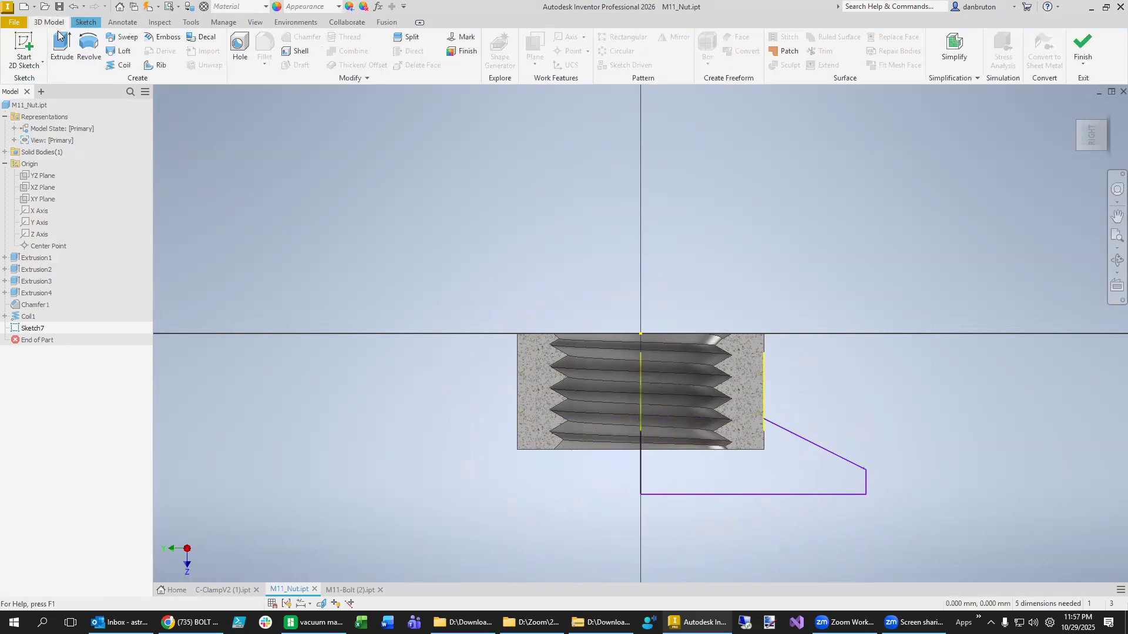
{"action": "left_click", "coordinate": [87, 47]}
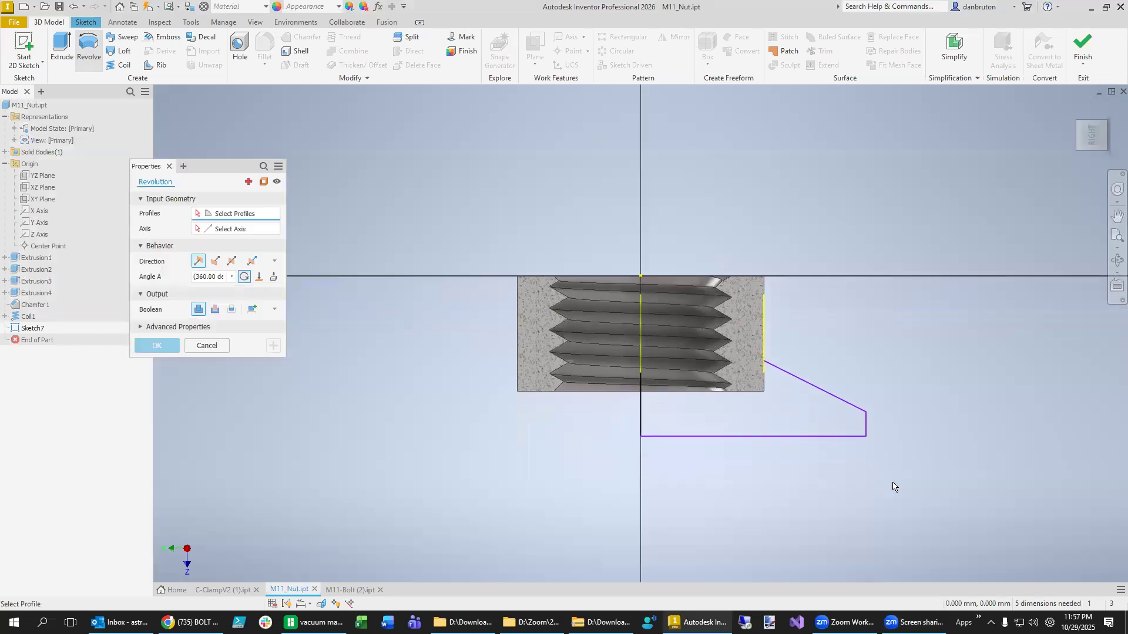
{"action": "left_click", "coordinate": [251, 214]}
{"action": "left_click", "coordinate": [860, 410]}
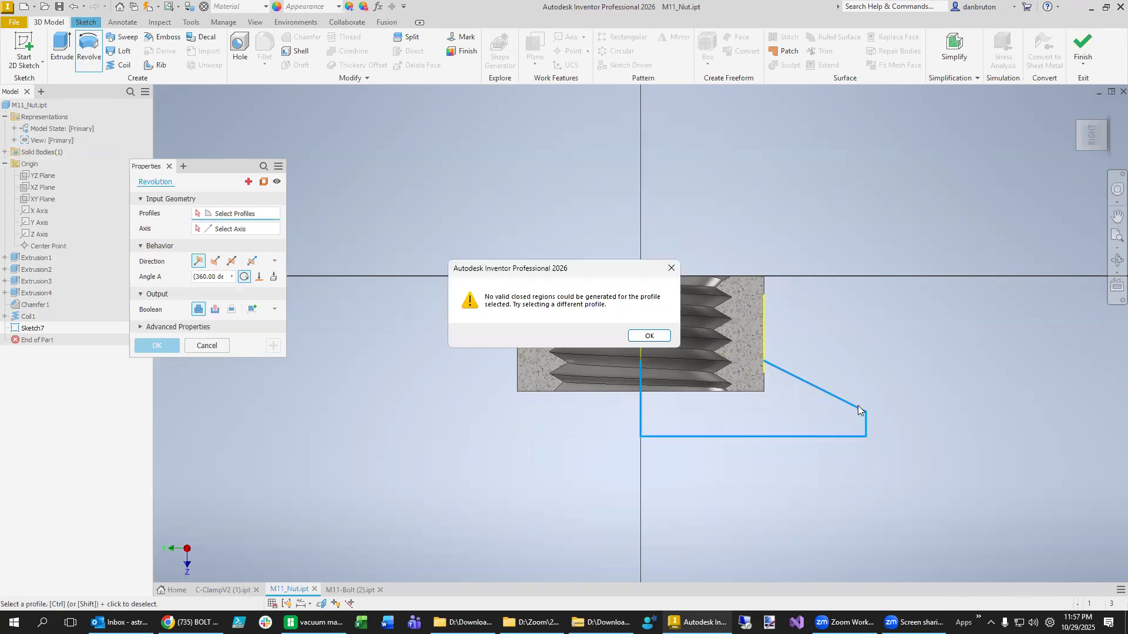
{"action": "left_click", "coordinate": [650, 336]}
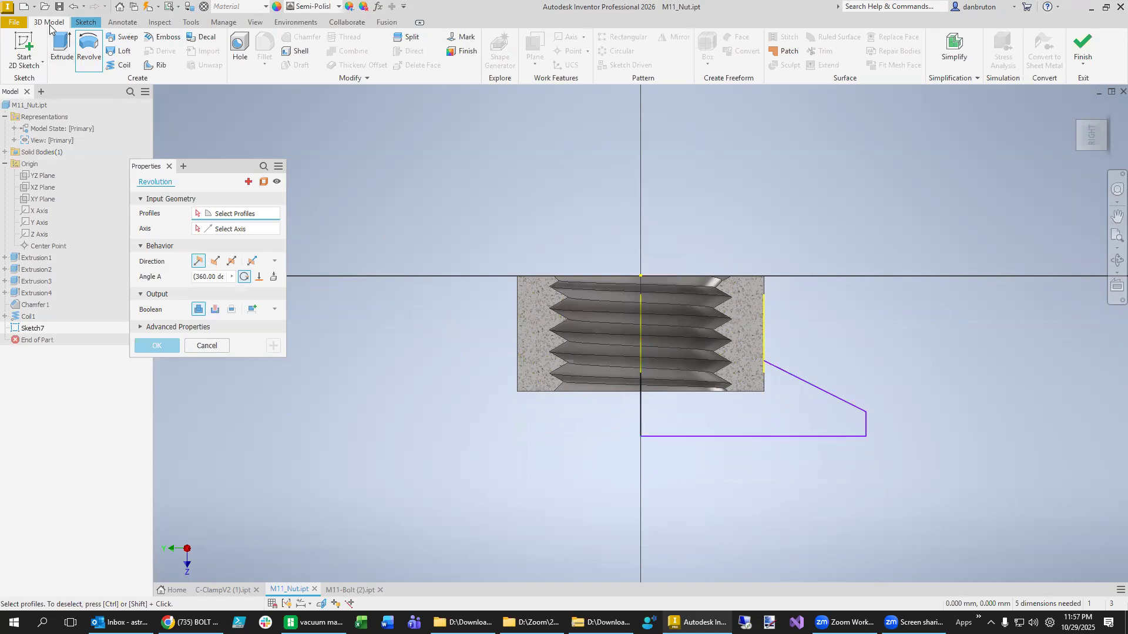
{"action": "left_click", "coordinate": [206, 346]}
{"action": "right_click", "coordinate": [47, 330]}
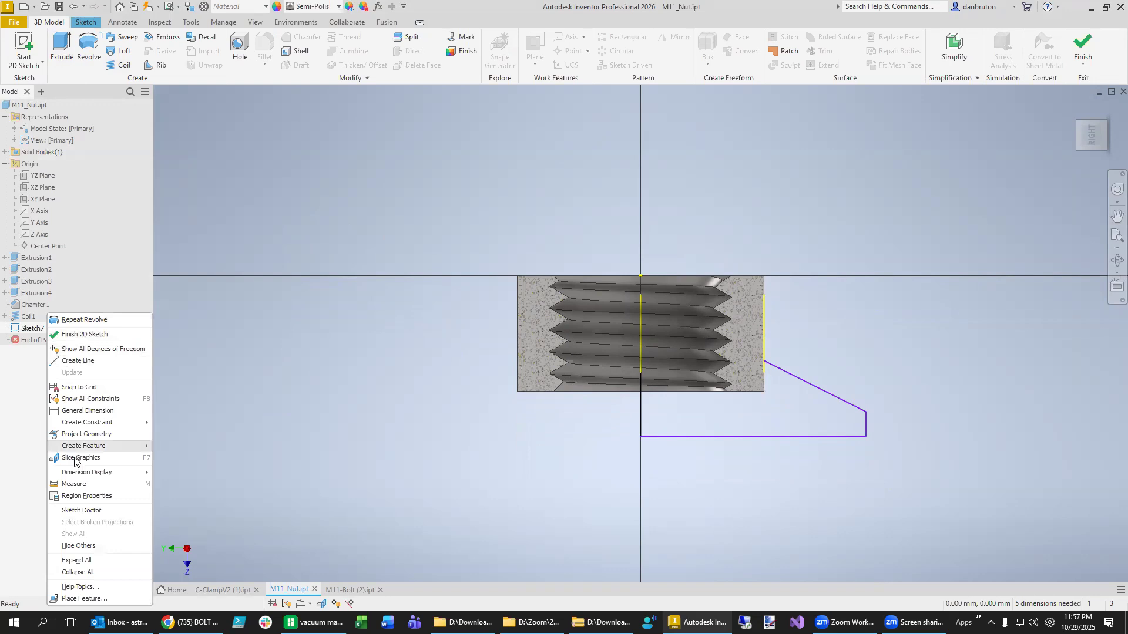
{"action": "key", "text": "Escape"}
{"action": "left_click", "coordinate": [42, 329]}
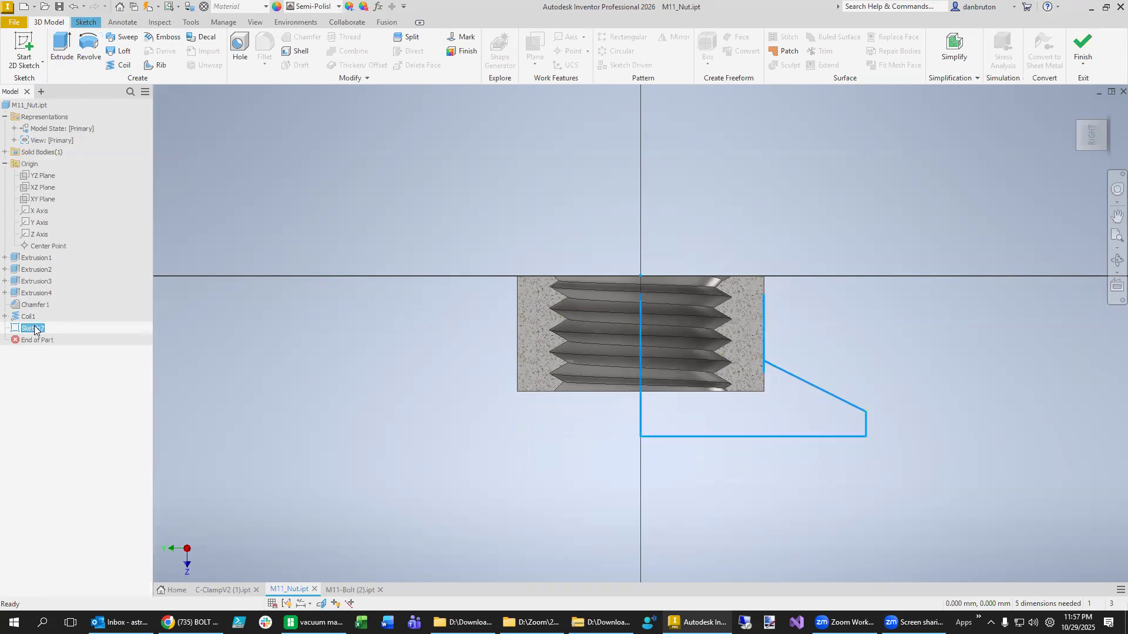
{"action": "right_click", "coordinate": [38, 329]}
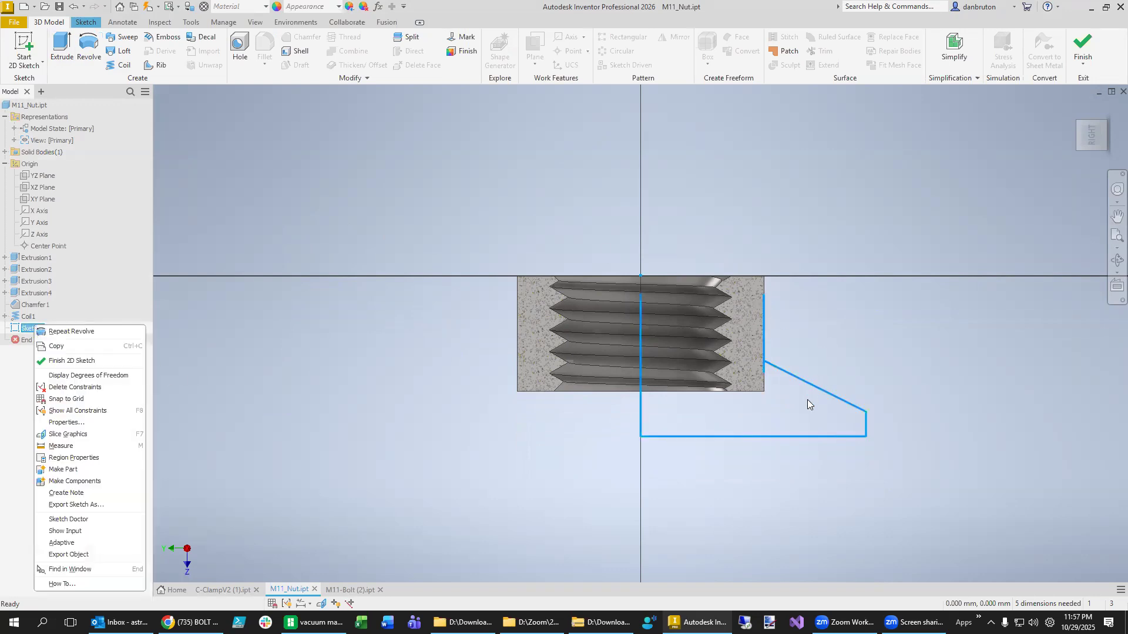
{"action": "left_click", "coordinate": [79, 27]}
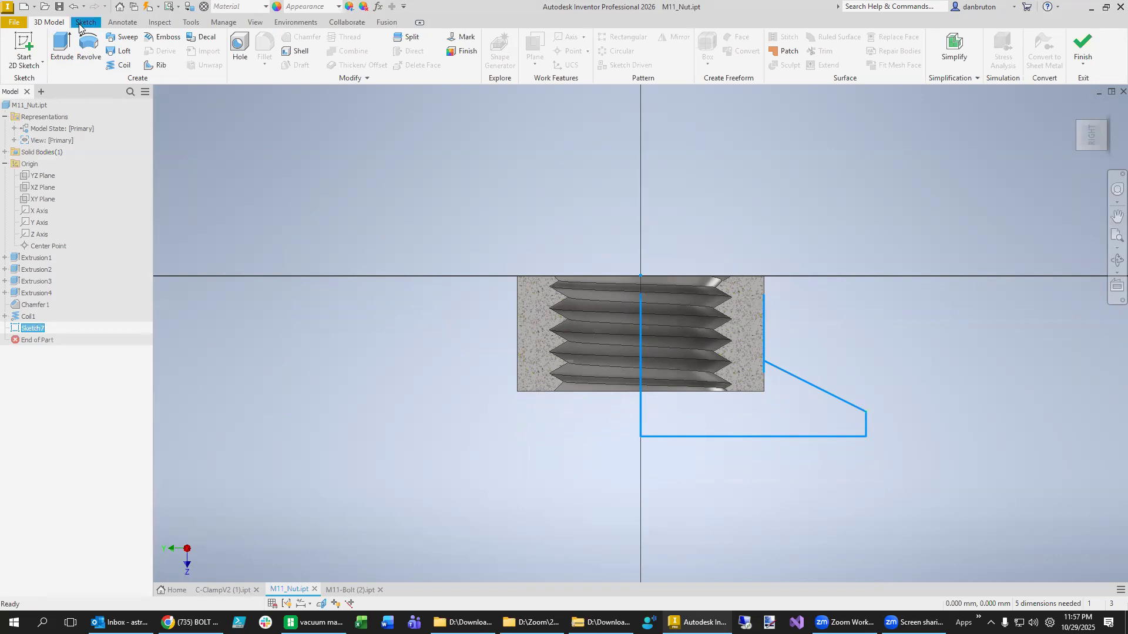
- Close the flared profile with a horizontal line from the slope's upper end at the nut's side to the center axis
{"action": "left_click", "coordinate": [85, 23]}
{"action": "left_click", "coordinate": [69, 53]}
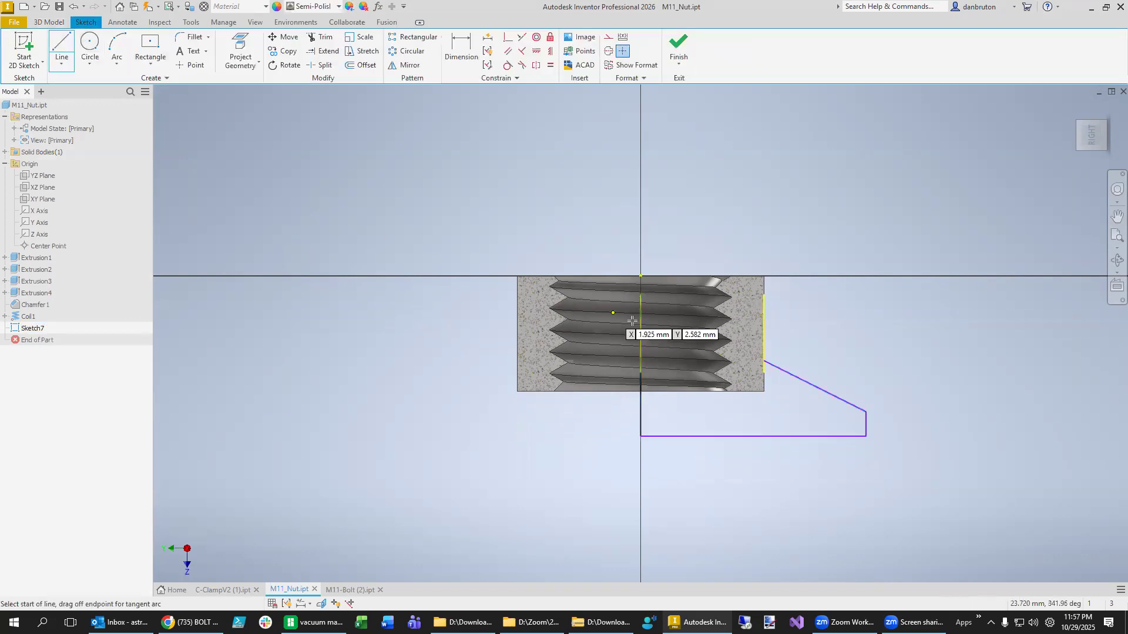
{"action": "left_click", "coordinate": [747, 360]}
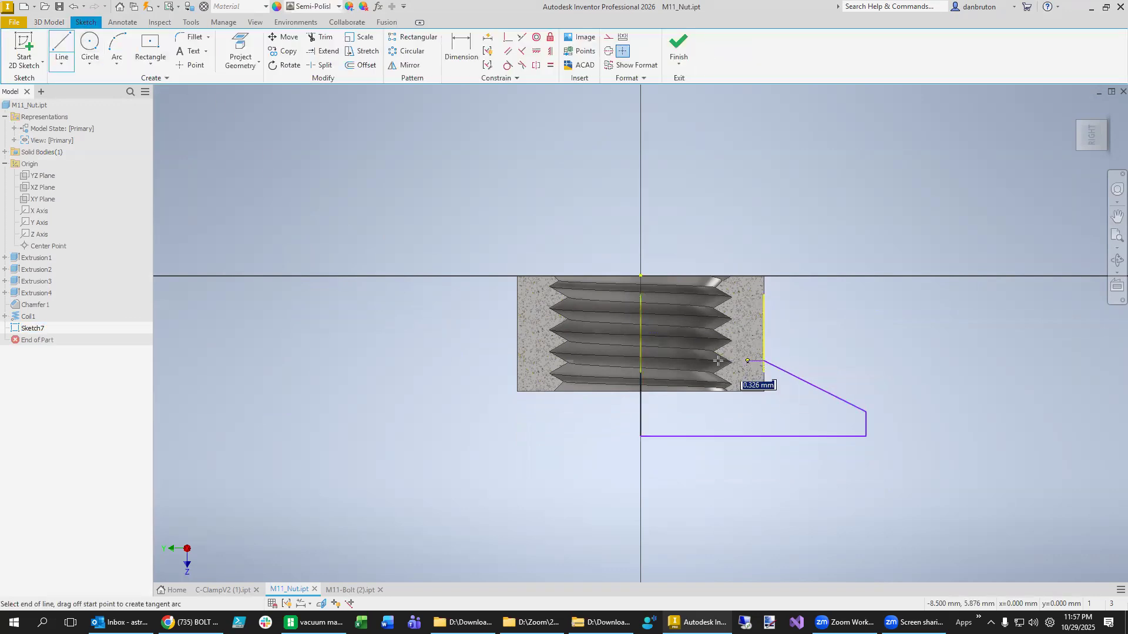
{"action": "left_click", "coordinate": [641, 361]}
{"action": "key", "text": "Escape"}
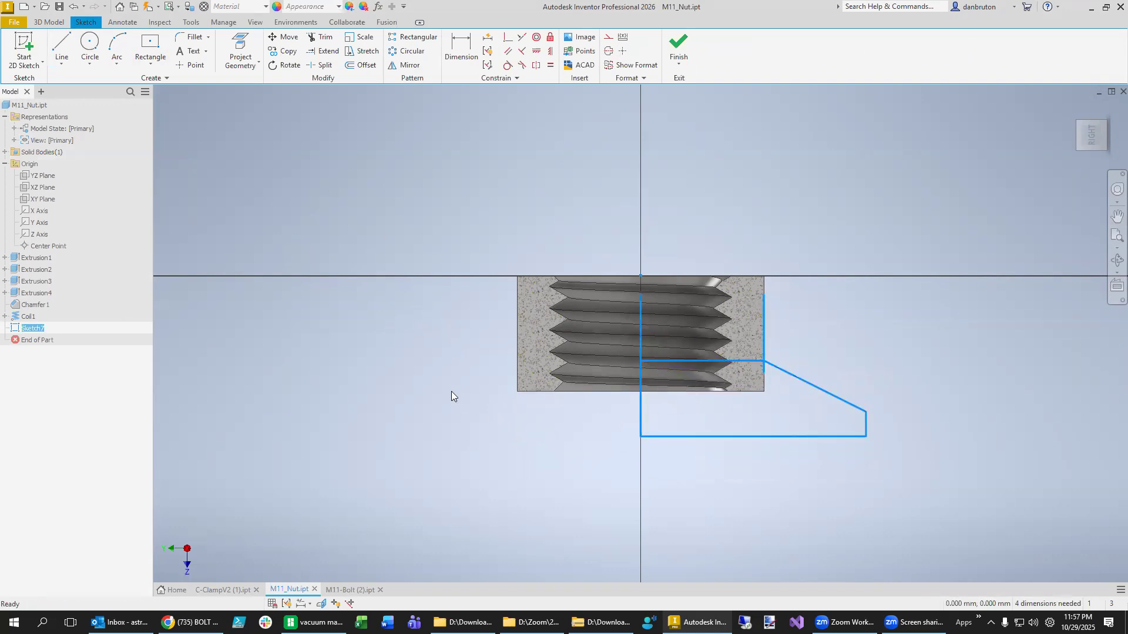
- Revolve the closed flared profile a full 360 degrees about its sketch line on the nut's center axis, joining it to the nut
{"action": "left_click", "coordinate": [49, 22]}
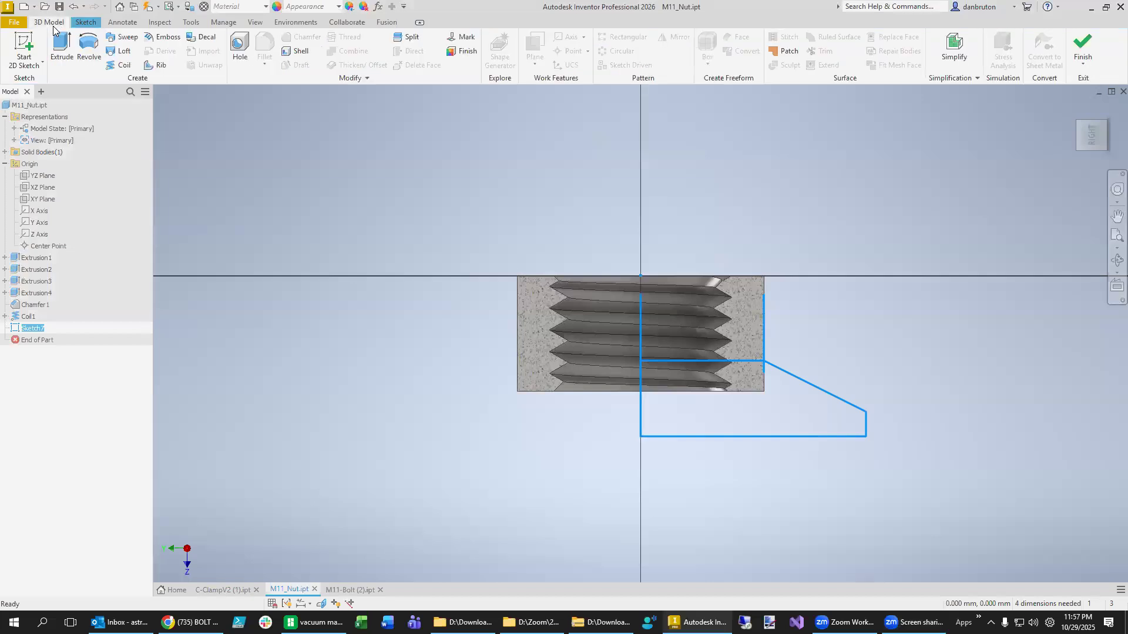
{"action": "mouse_move", "coordinate": [582, 346]}
{"action": "middle_mouse_down", "text": "shift"}
{"action": "mouse_move", "coordinate": [612, 358]}
{"action": "mouse_move", "coordinate": [606, 451]}
{"action": "middle_mouse_up", "text": "shift"}
{"action": "key", "text": "e"}
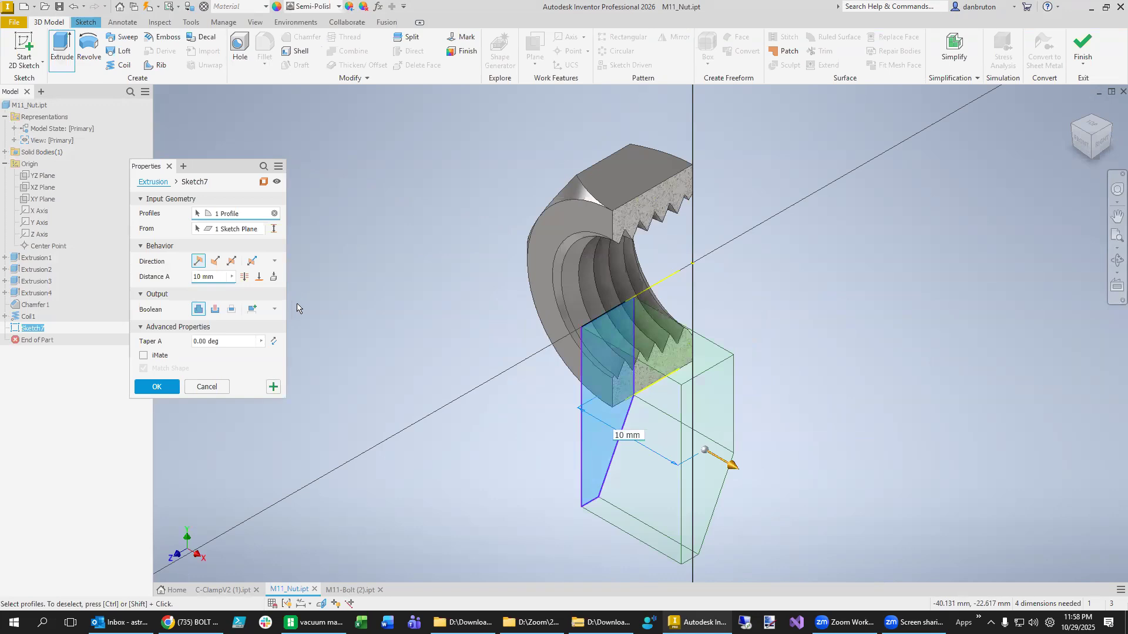
{"action": "left_click", "coordinate": [207, 387]}
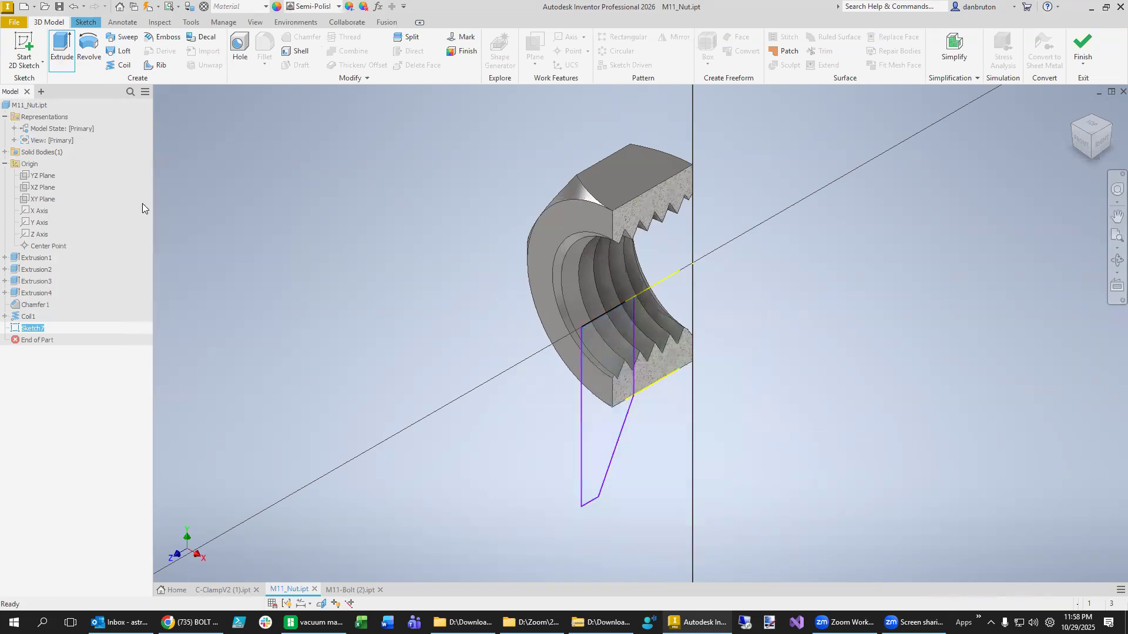
{"action": "left_click", "coordinate": [88, 50]}
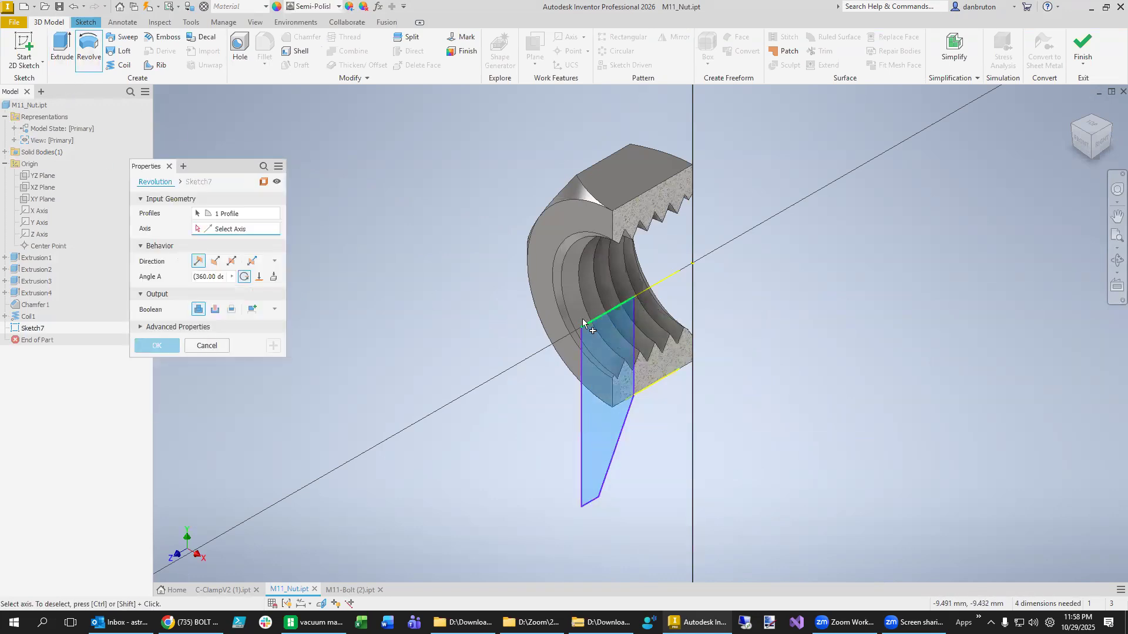
{"action": "left_click", "coordinate": [618, 307]}
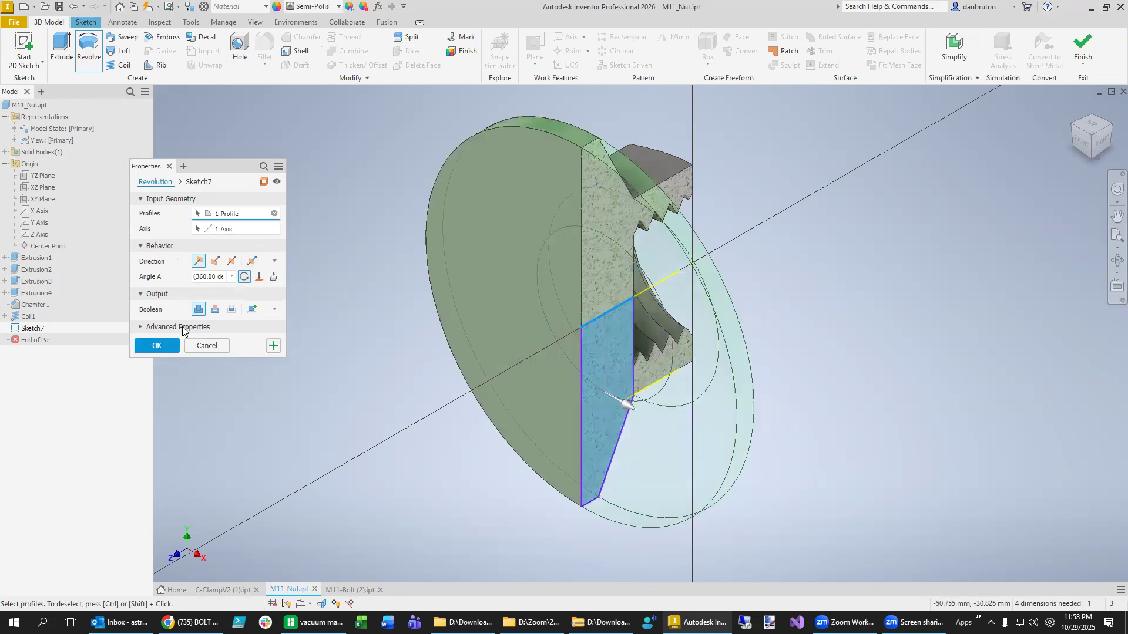
{"action": "left_click", "coordinate": [157, 346]}
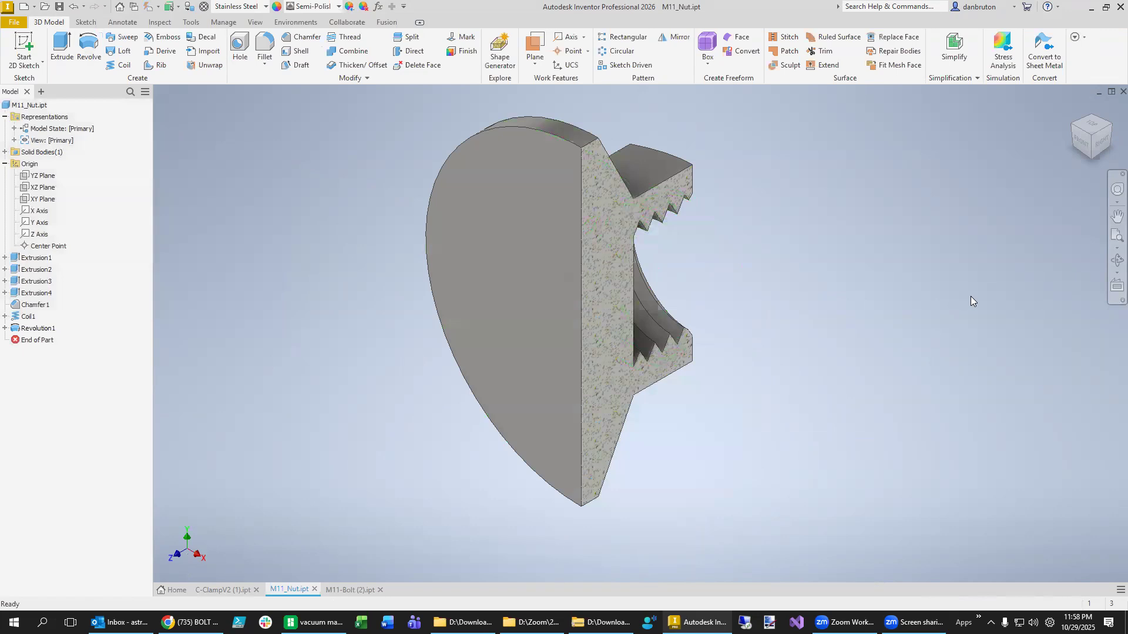
- End the half section view and inspect the whole flanged nut from its base, side and threaded end
{"action": "left_click", "coordinate": [258, 23]}
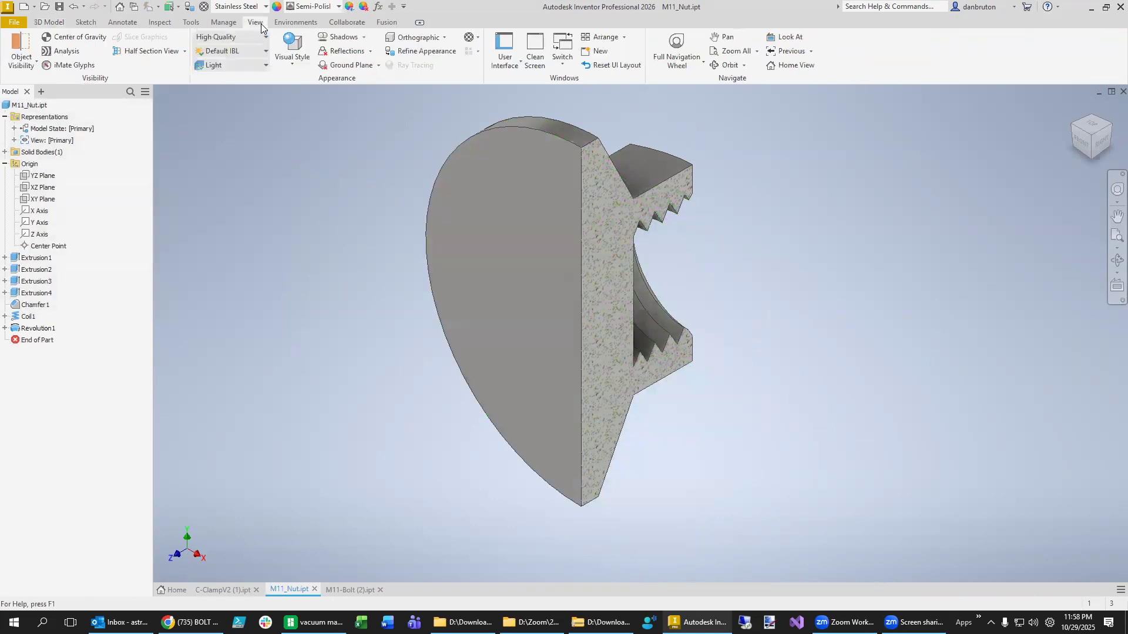
{"action": "left_click", "coordinate": [184, 51]}
{"action": "left_click", "coordinate": [164, 140]}
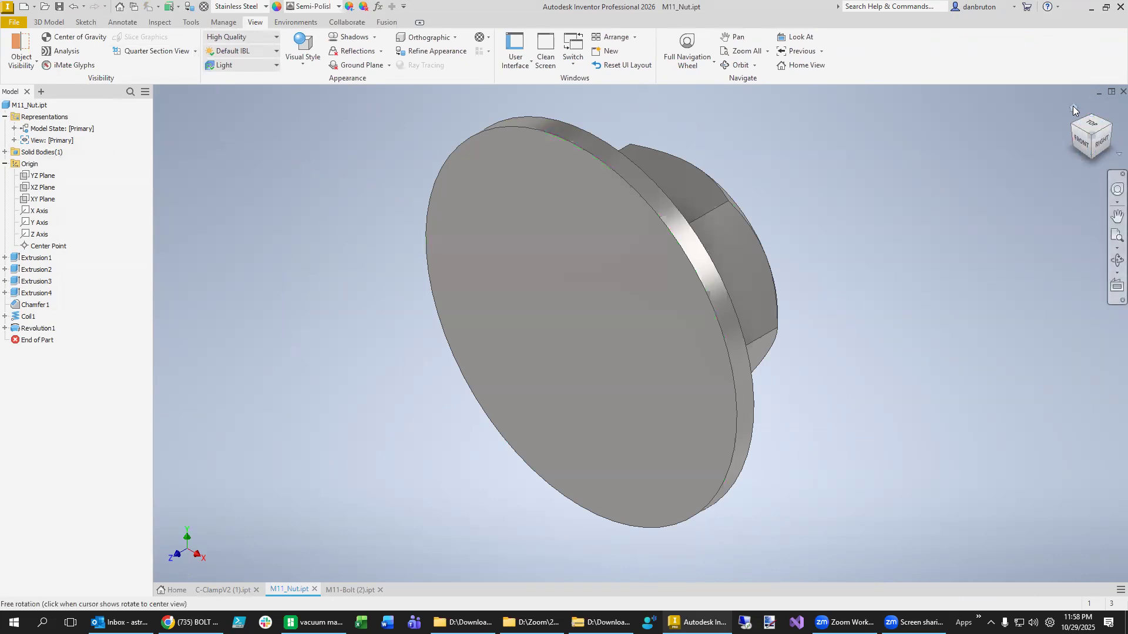
{"action": "left_click", "coordinate": [1072, 107]}
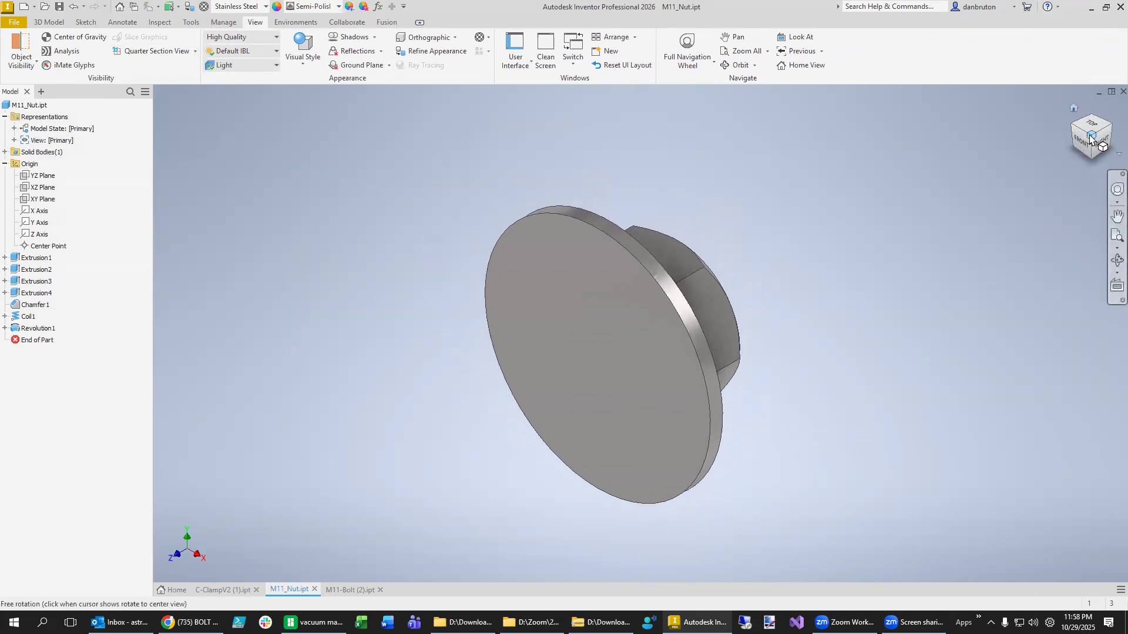
{"action": "left_click_drag", "start_coordinate": [1091, 138], "coordinate": [641, 333]}
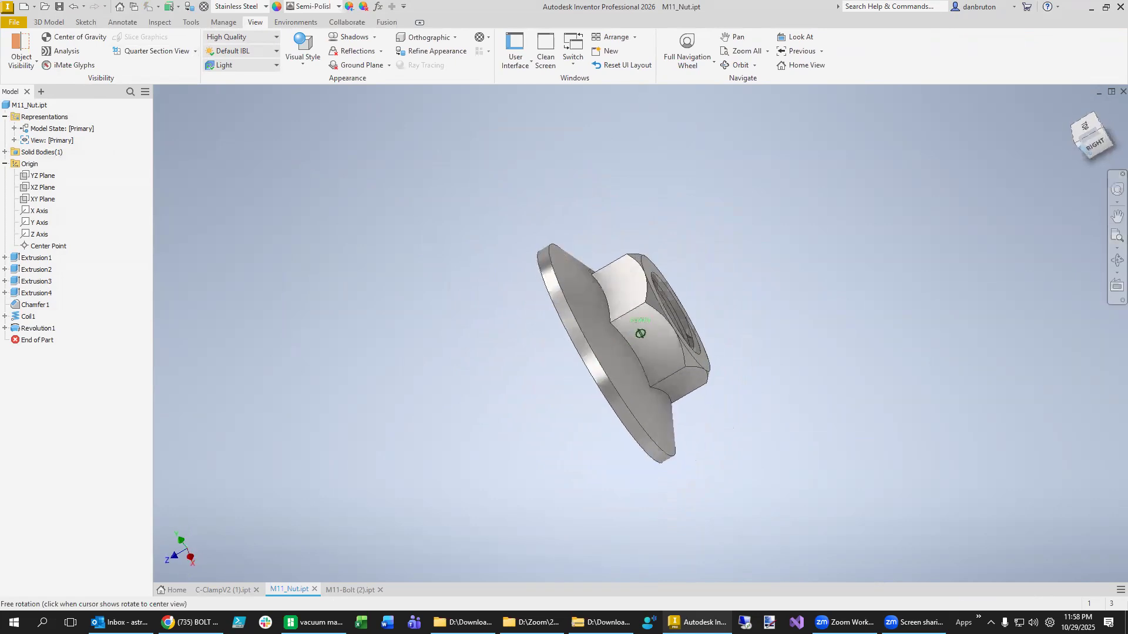
{"action": "mouse_move", "coordinate": [909, 332]}
{"action": "left_mouse_down"}
{"action": "mouse_move", "coordinate": [822, 361]}
{"action": "mouse_move", "coordinate": [728, 335]}
{"action": "mouse_move", "coordinate": [650, 279]}
{"action": "mouse_move", "coordinate": [639, 363]}
{"action": "mouse_move", "coordinate": [572, 265]}
{"action": "left_mouse_up"}
{"action": "middle_click_drag", "start_coordinate": [573, 264], "coordinate": [475, 384], "text": "shift"}
{"action": "mouse_move", "coordinate": [773, 397]}
{"action": "middle_mouse_down", "text": "shift"}
{"action": "mouse_move", "coordinate": [710, 385]}
{"action": "mouse_move", "coordinate": [717, 402]}
{"action": "mouse_move", "coordinate": [713, 360]}
{"action": "mouse_move", "coordinate": [573, 305]}
{"action": "middle_mouse_up", "text": "shift"}
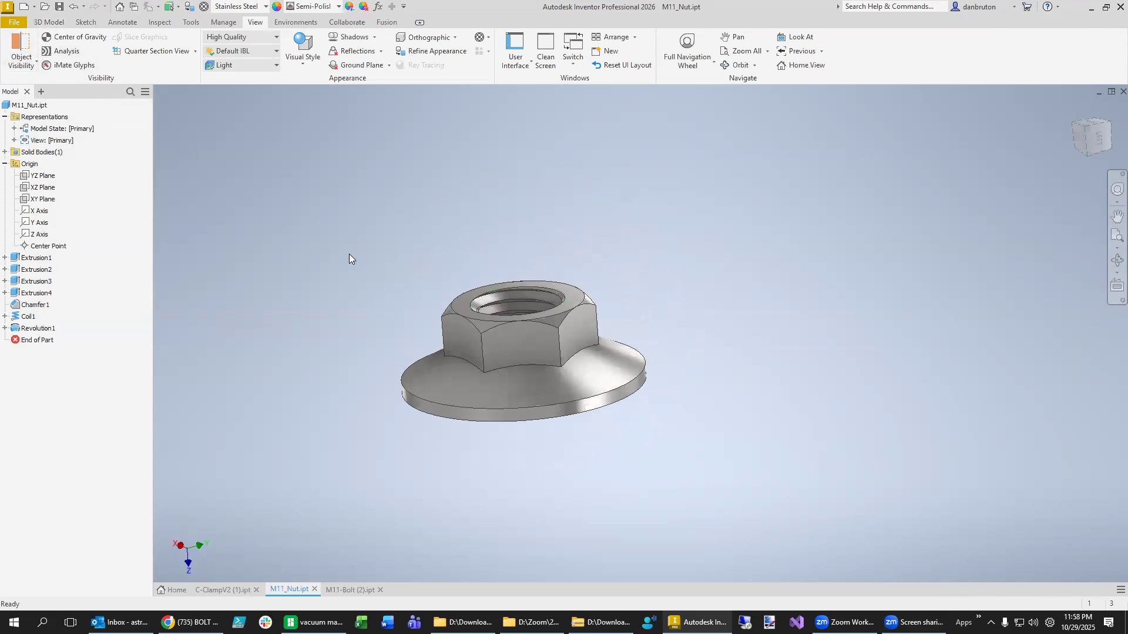
- Save the part under the new name M11_Foot.ipt in the current folder, accepting a location outside the active project
{"action": "left_click", "coordinate": [18, 23]}
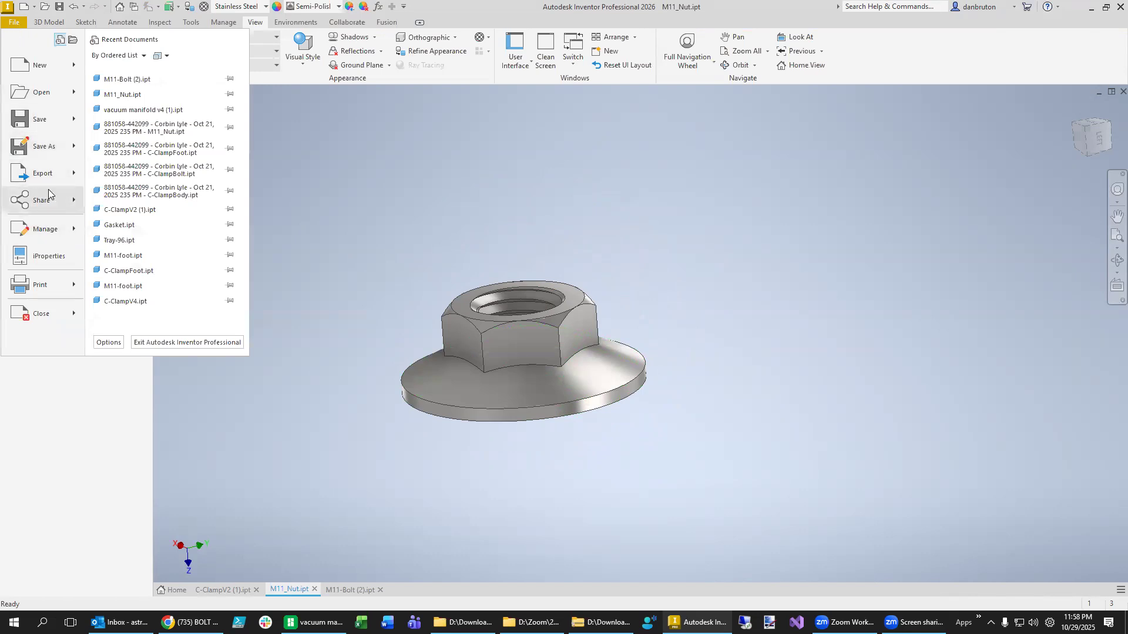
{"action": "mouse_move", "coordinate": [32, 153]}
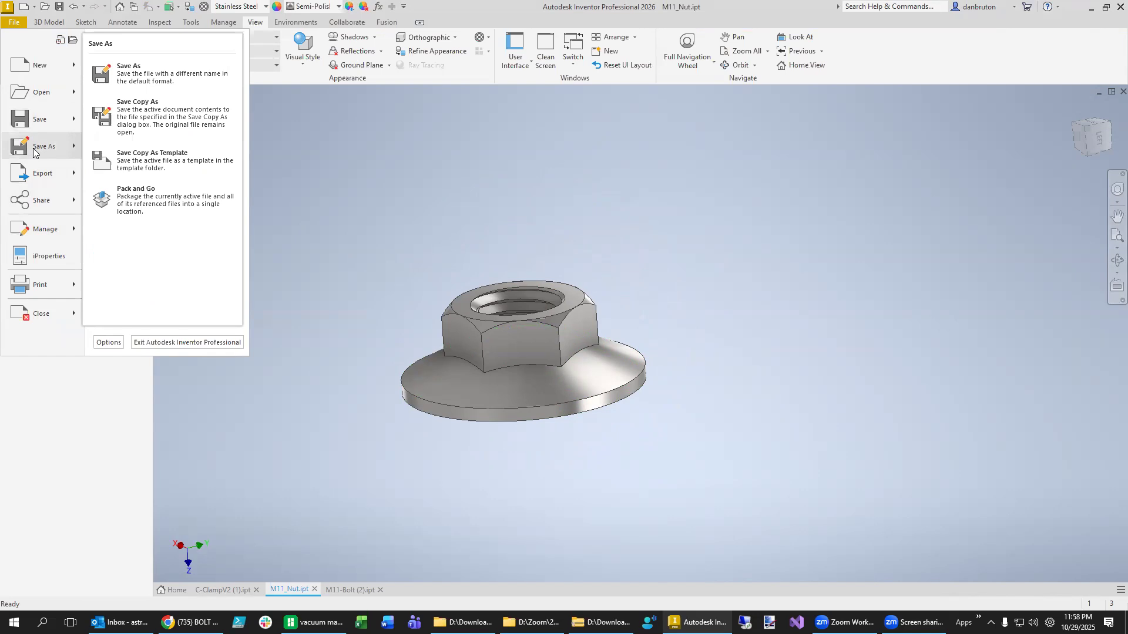
{"action": "left_click", "coordinate": [34, 151]}
{"action": "left_click", "coordinate": [675, 346]}
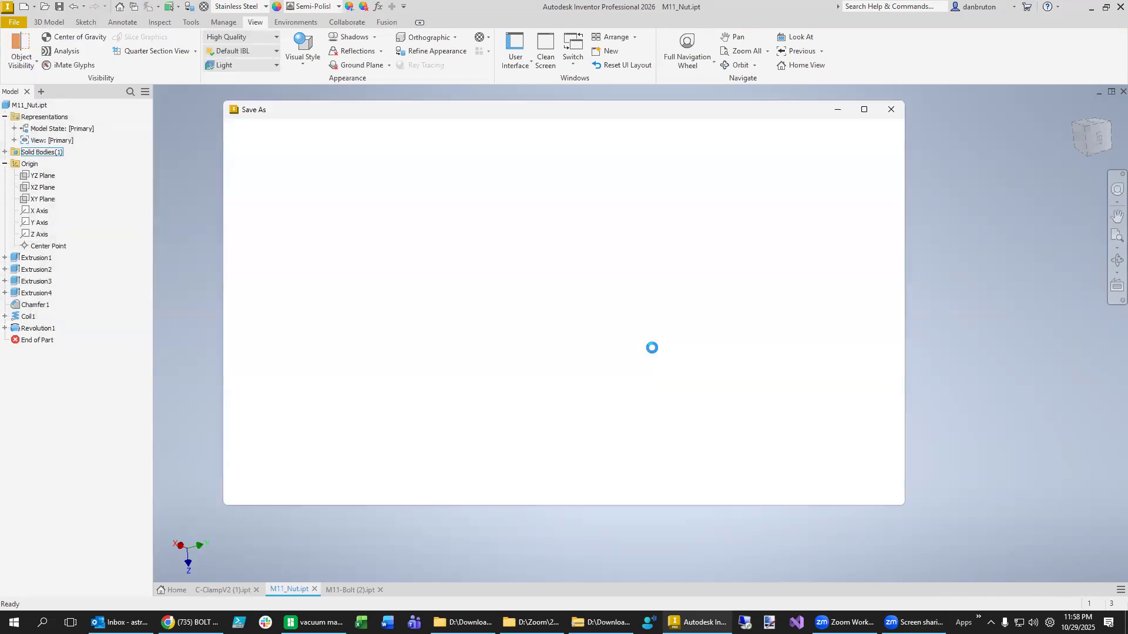
{"action": "left_click", "coordinate": [288, 468]}
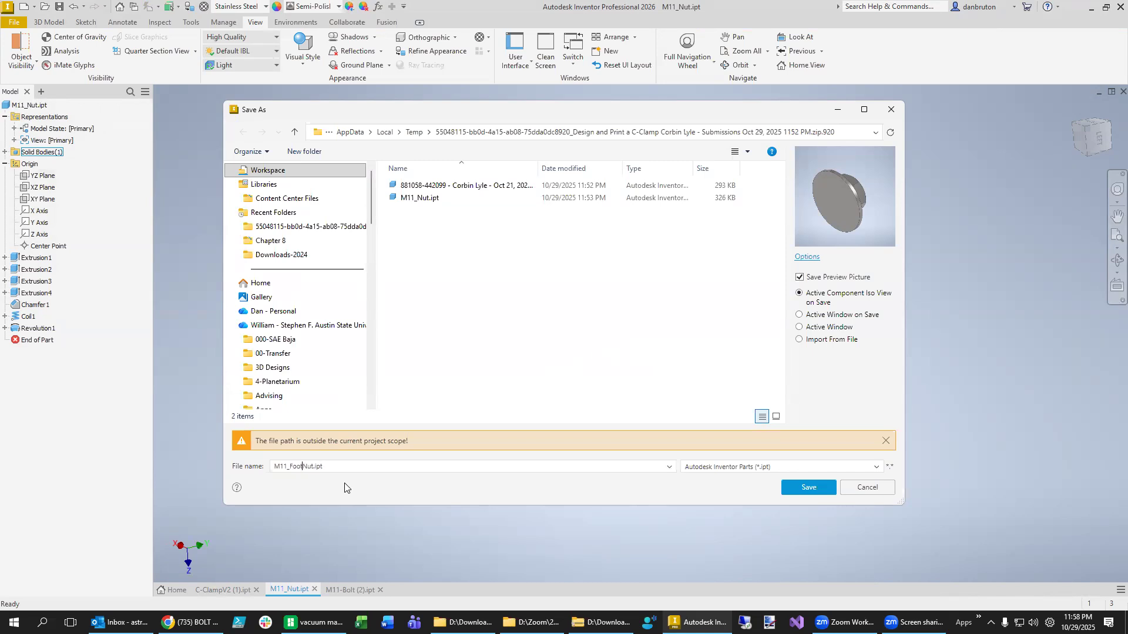
{"action": "type", "text": "Foot"}
{"action": "key", "text": "Return"}
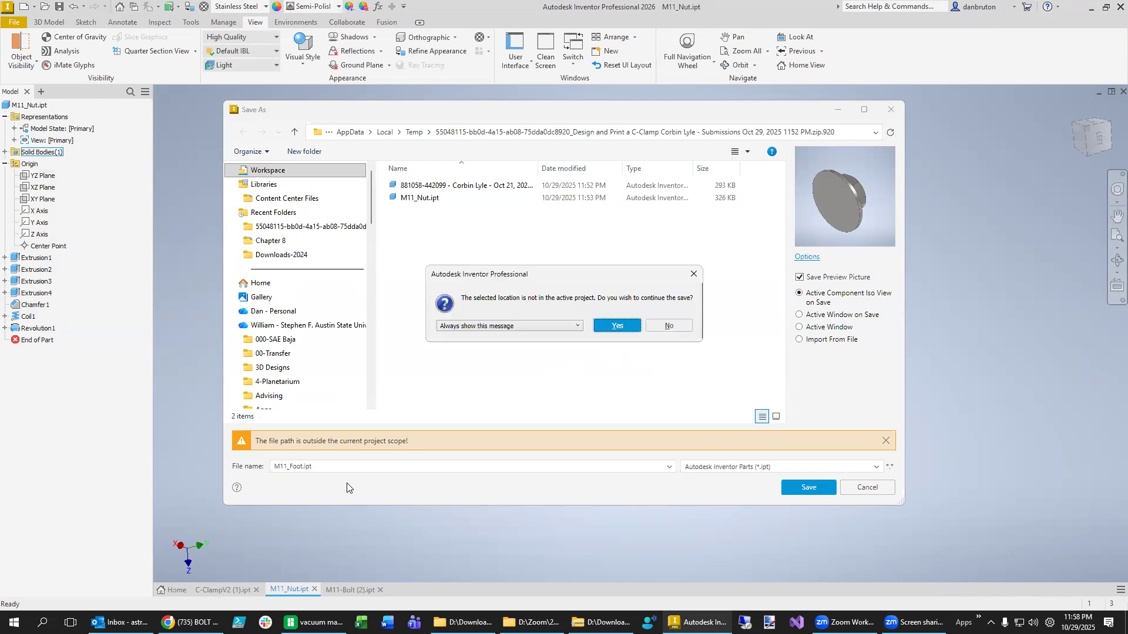
{"action": "left_click", "coordinate": [616, 326]}
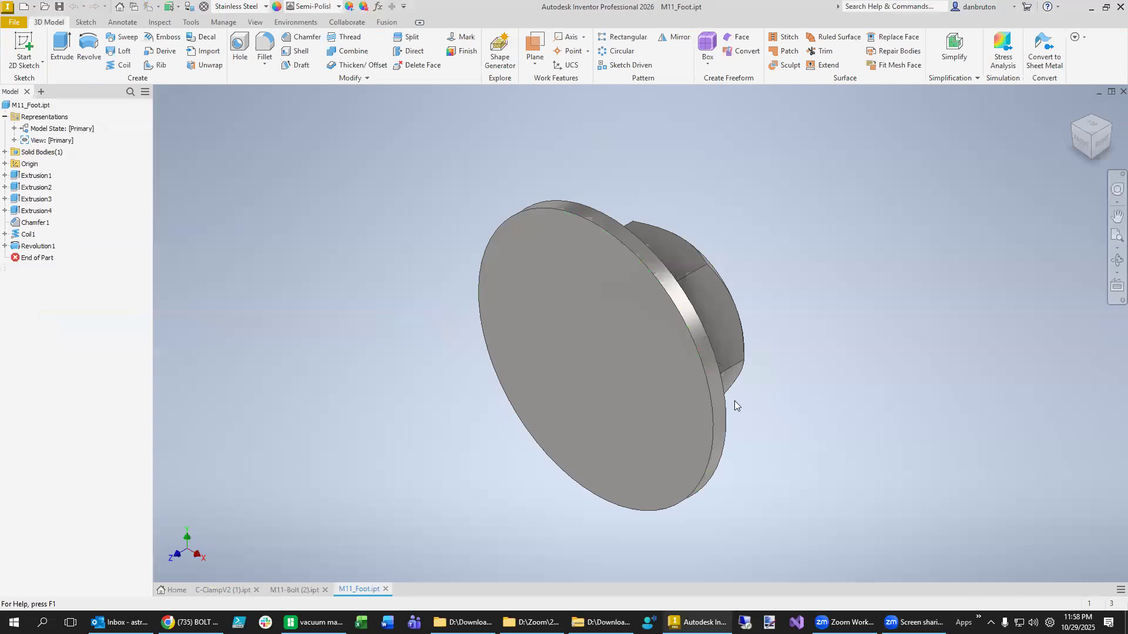
- Close the M11_Foot and M11-Bolt (2) parts
{"action": "left_click", "coordinate": [385, 589]}
{"action": "left_click", "coordinate": [293, 590]}
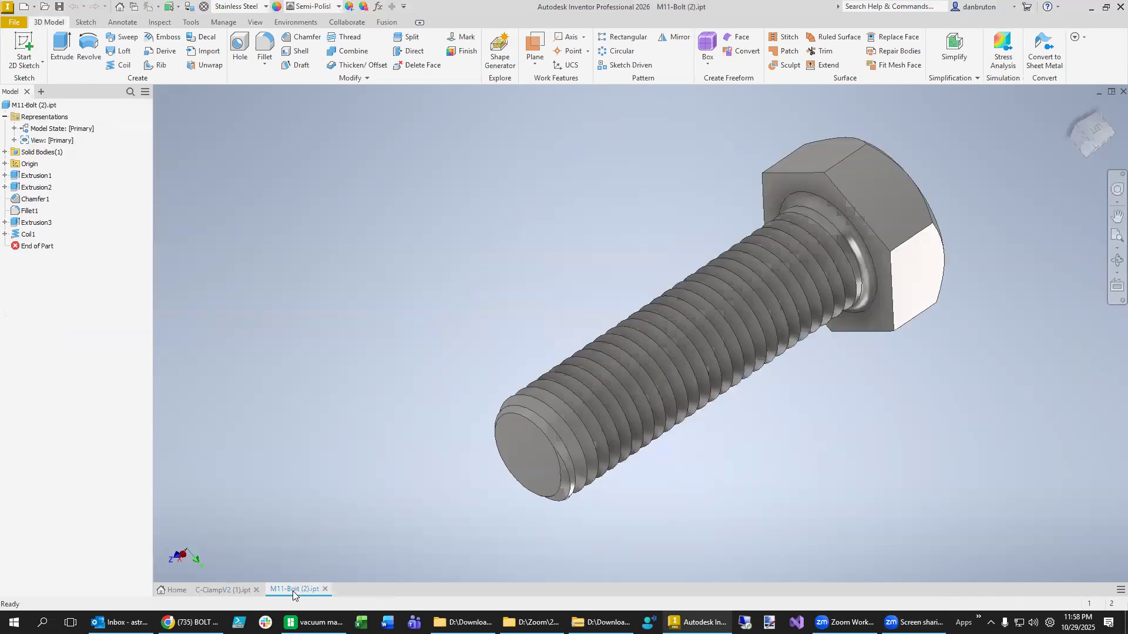
{"action": "left_click", "coordinate": [324, 589]}
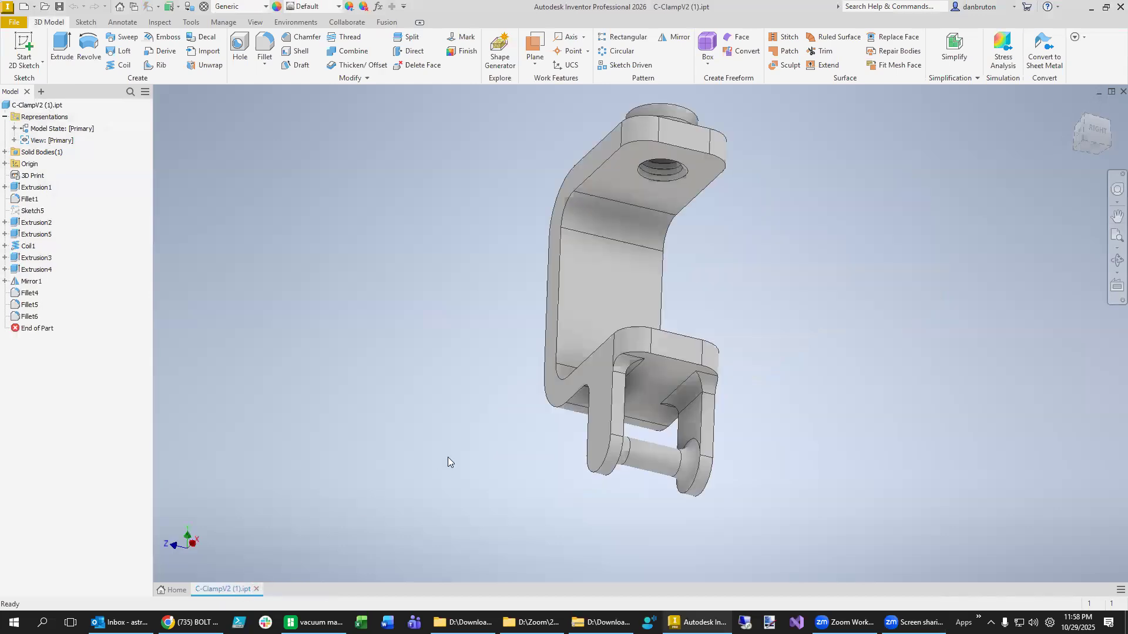
- Open the base sketch of Extrusion1 in the C-ClampV2 (1) part to examine its C-shaped profile and dimensions
{"action": "mouse_move", "coordinate": [450, 461]}
{"action": "middle_mouse_down", "text": "shift"}
{"action": "mouse_move", "coordinate": [458, 499]}
{"action": "mouse_move", "coordinate": [511, 505]}
{"action": "mouse_move", "coordinate": [340, 493]}
{"action": "mouse_move", "coordinate": [547, 503]}
{"action": "mouse_move", "coordinate": [513, 503]}
{"action": "middle_mouse_up", "text": "shift"}
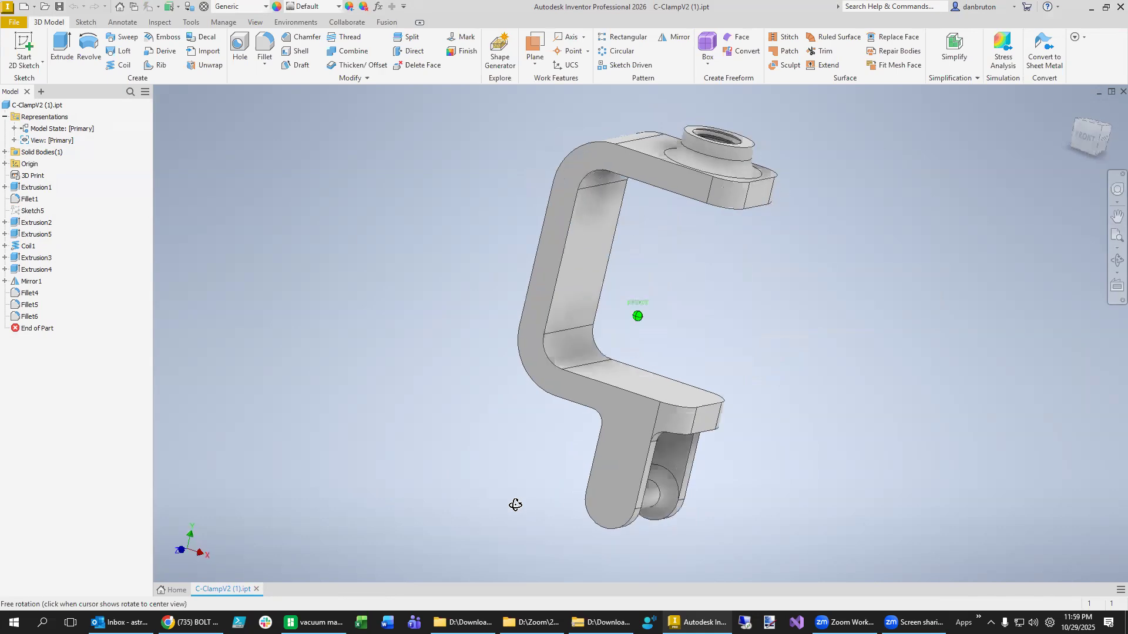
{"action": "left_click", "coordinate": [6, 187]}
{"action": "left_click", "coordinate": [37, 200]}
{"action": "right_click", "coordinate": [36, 202]}
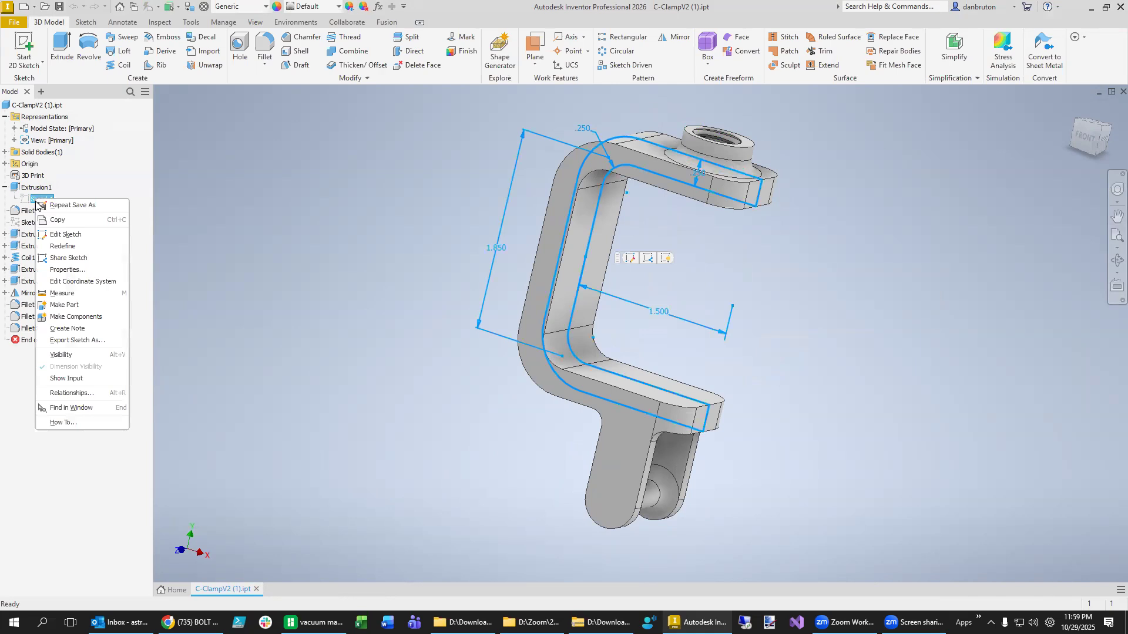
{"action": "left_click", "coordinate": [66, 234]}
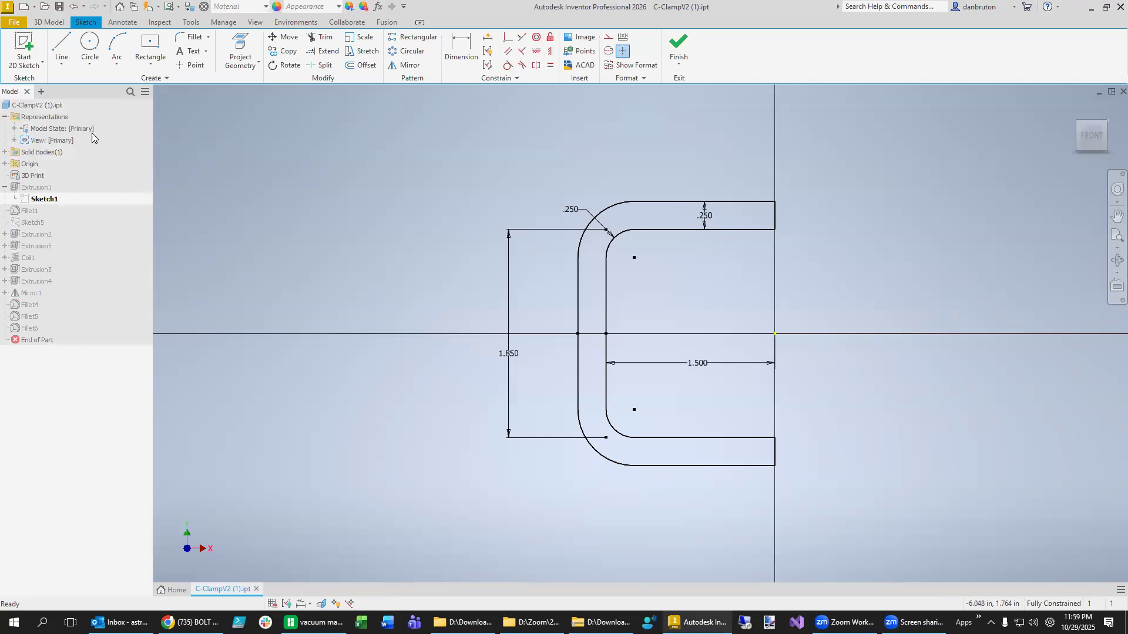
- Create a new part from the English Standard (in).ipt template
{"action": "left_click", "coordinate": [18, 25]}
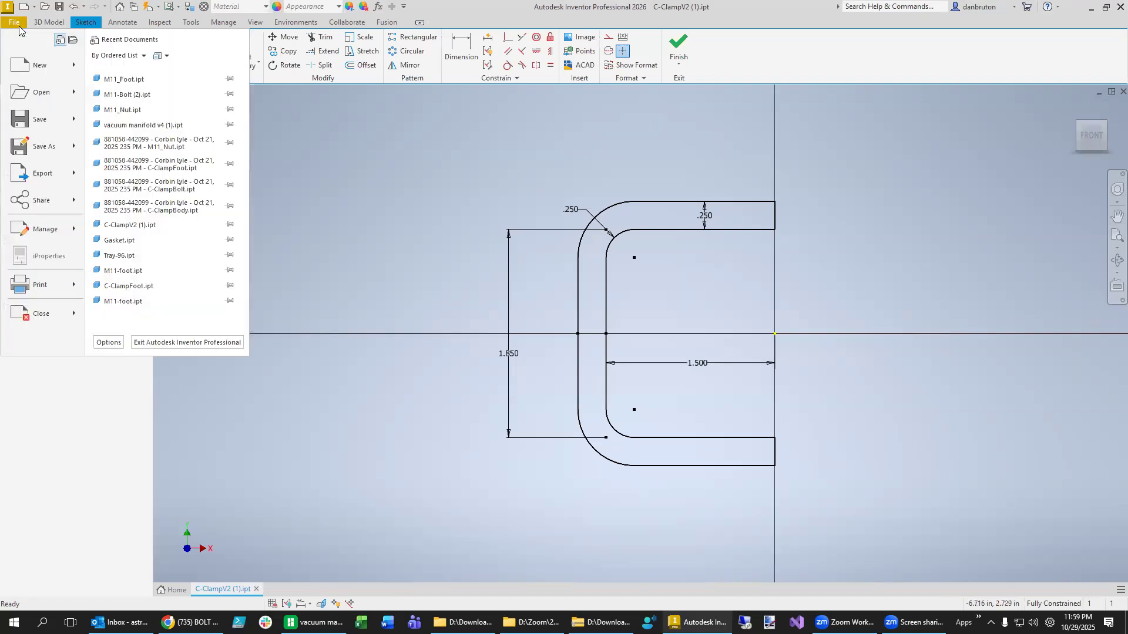
{"action": "left_click", "coordinate": [26, 64]}
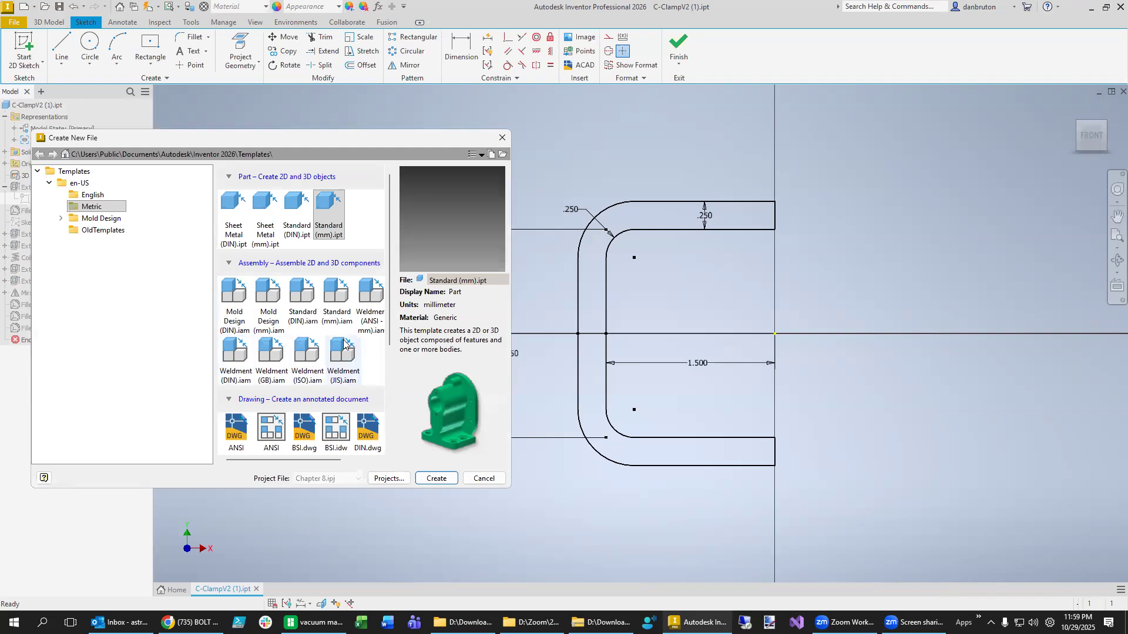
{"action": "left_click", "coordinate": [88, 196]}
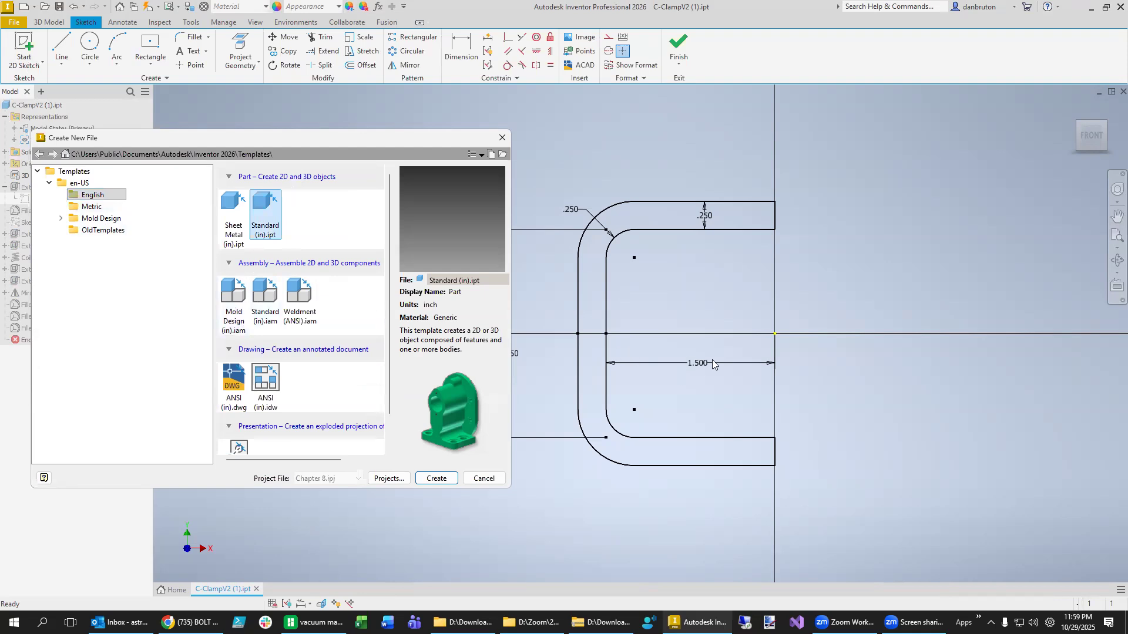
{"action": "left_click", "coordinate": [446, 478]}
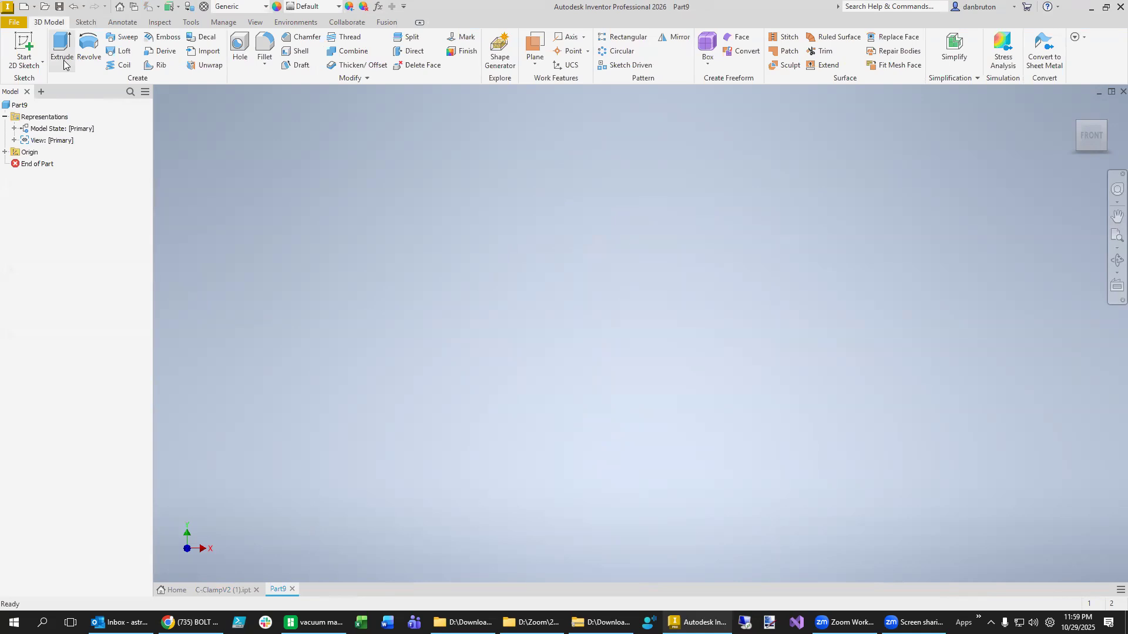
- Start a new 2D sketch on the front-facing XY plane of the new part
{"action": "left_click", "coordinate": [17, 66]}
{"action": "left_click", "coordinate": [33, 88]}
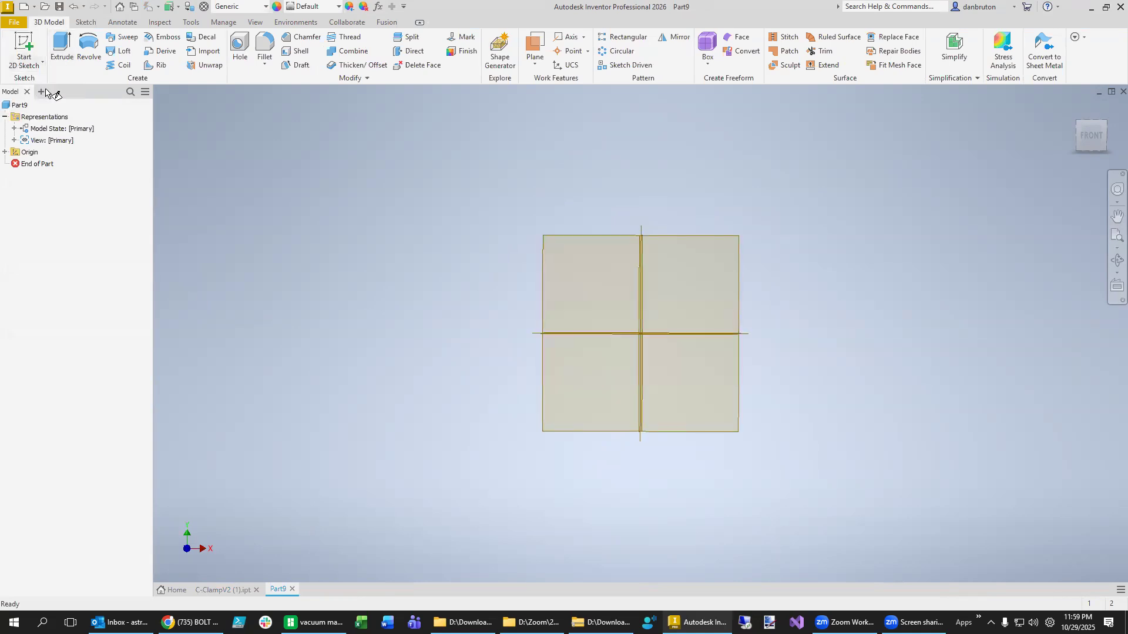
{"action": "left_click", "coordinate": [563, 183]}
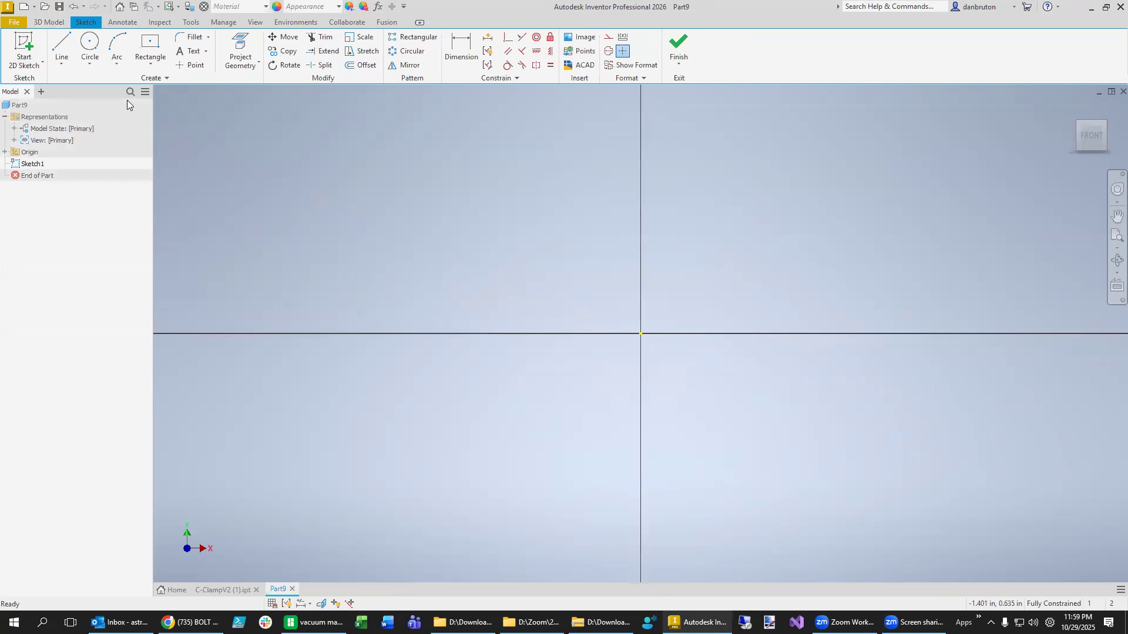
- Sketch an open C-shape above and beside the origin from three connected lines, about 0.36 in wide and 0.43 in tall, opening toward the vertical axis
{"action": "left_click", "coordinate": [62, 47]}
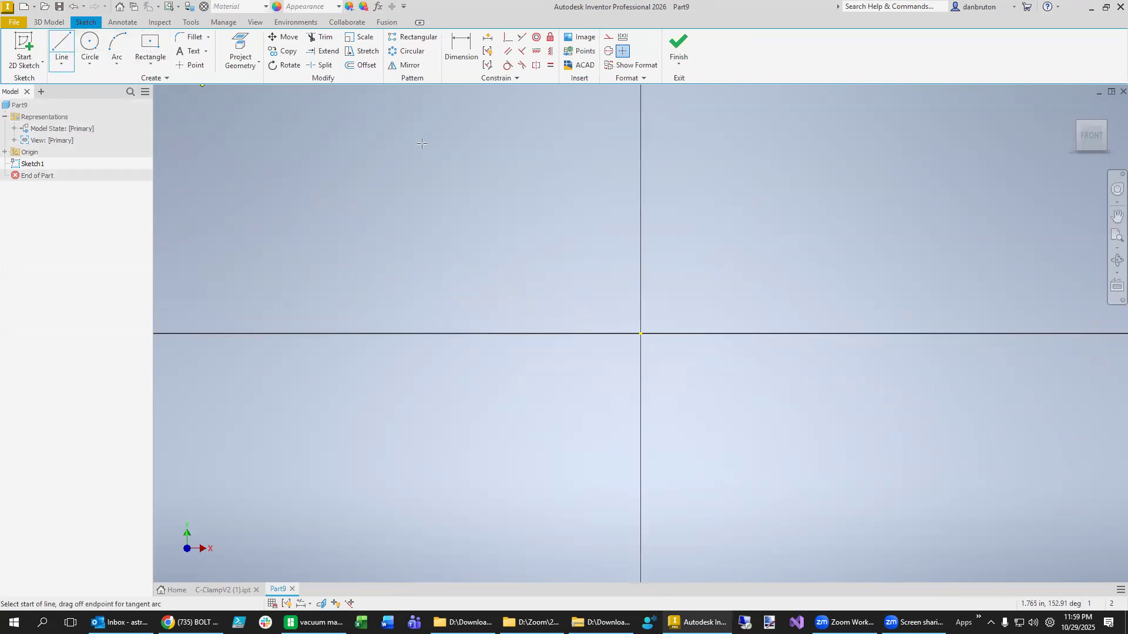
{"action": "left_click", "coordinate": [577, 156]}
{"action": "left_click", "coordinate": [444, 156]}
{"action": "left_click", "coordinate": [444, 314]}
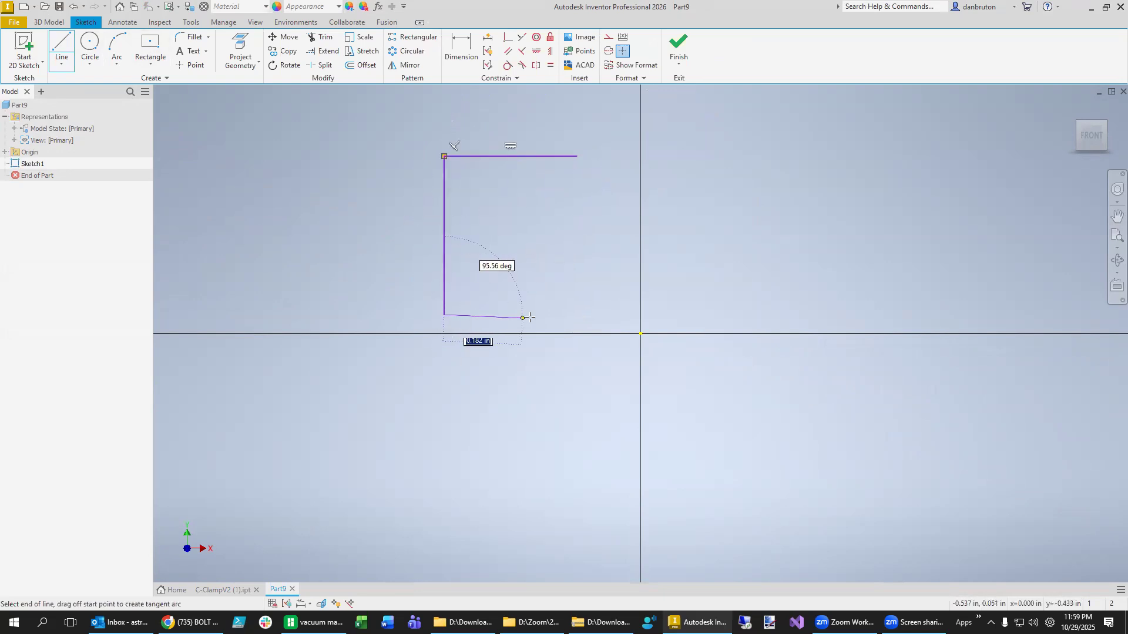
{"action": "left_click", "coordinate": [577, 314]}
{"action": "key", "text": "Escape"}
- Dimension the upper horizontal line of the C-shape to 1.5 in
{"action": "left_click", "coordinate": [461, 48]}
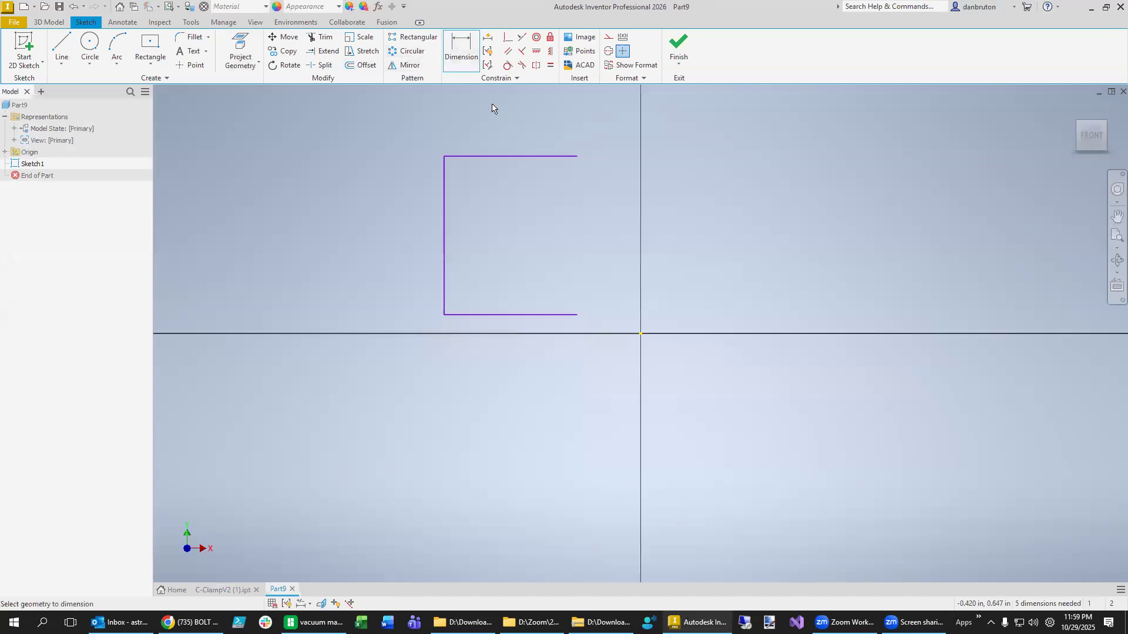
{"action": "left_click", "coordinate": [528, 157]}
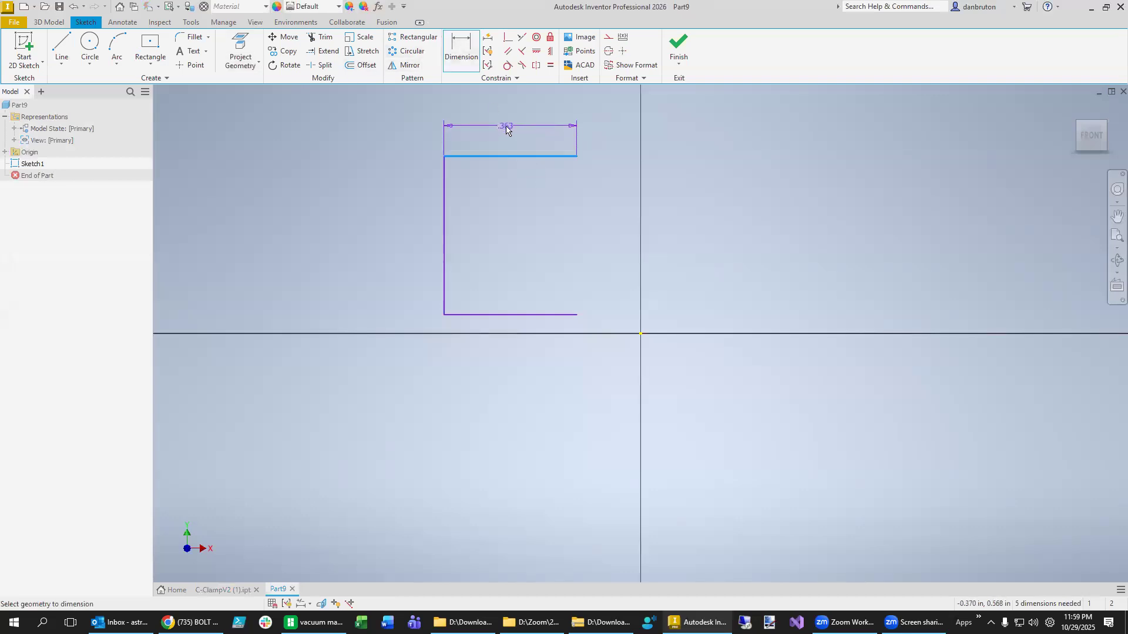
{"action": "left_click", "coordinate": [508, 128]}
{"action": "type", "text": "14"}
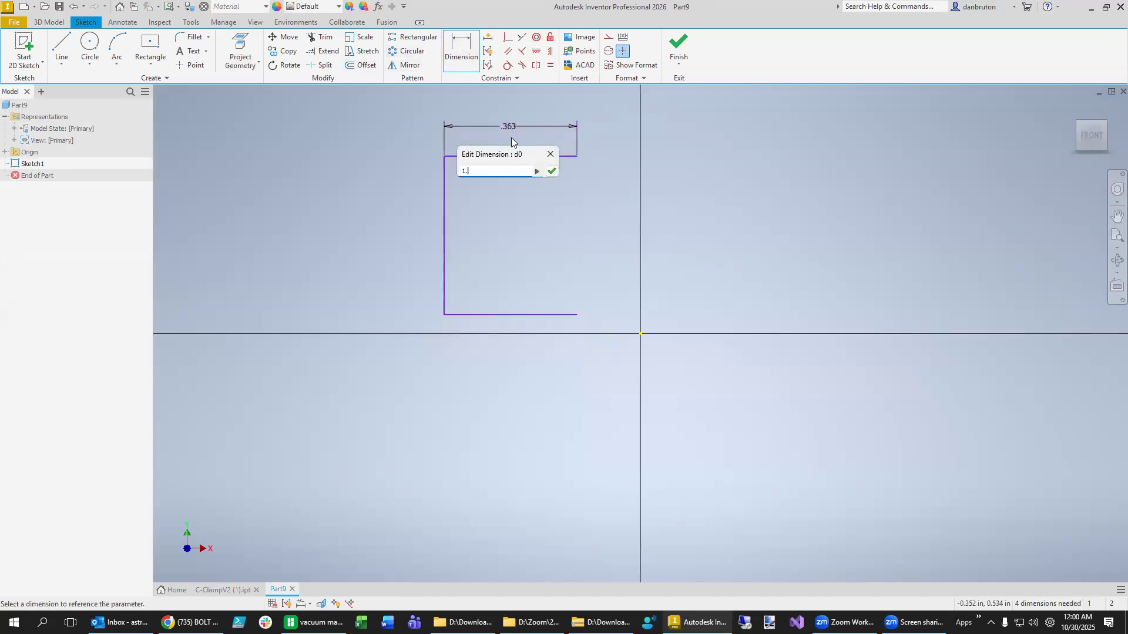
{"action": "key", "text": "Return"}
- Dimension the vertical line of the C-shape to 1.85 in
{"action": "scroll", "coordinate": [463, 247], "scroll_direction": "up", "scroll_amount": 4}
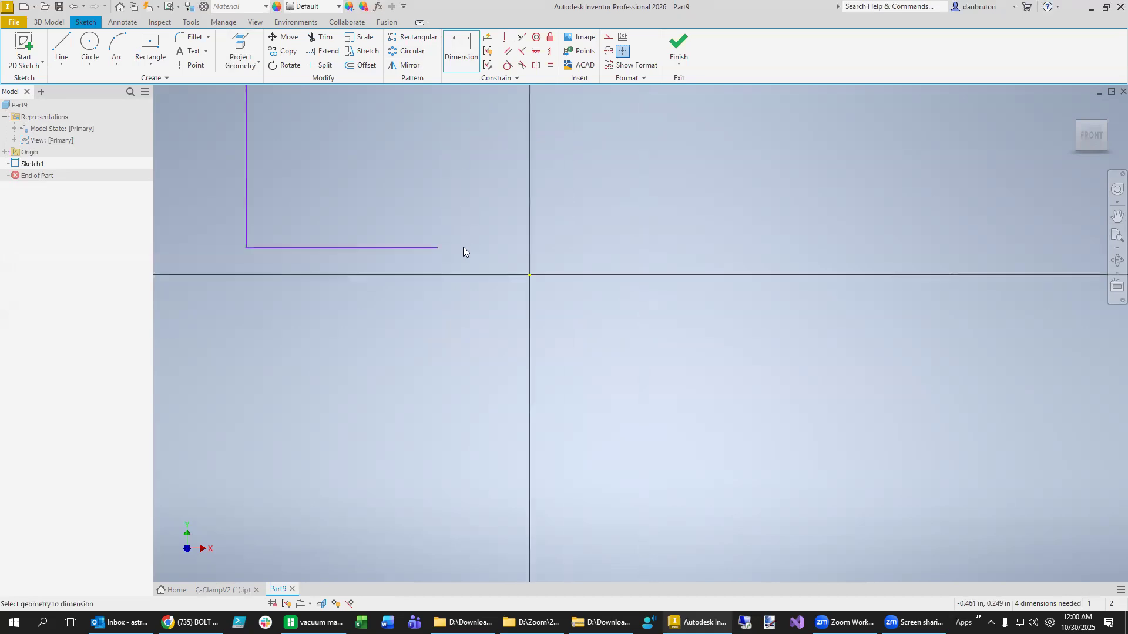
{"action": "left_click", "coordinate": [380, 235]}
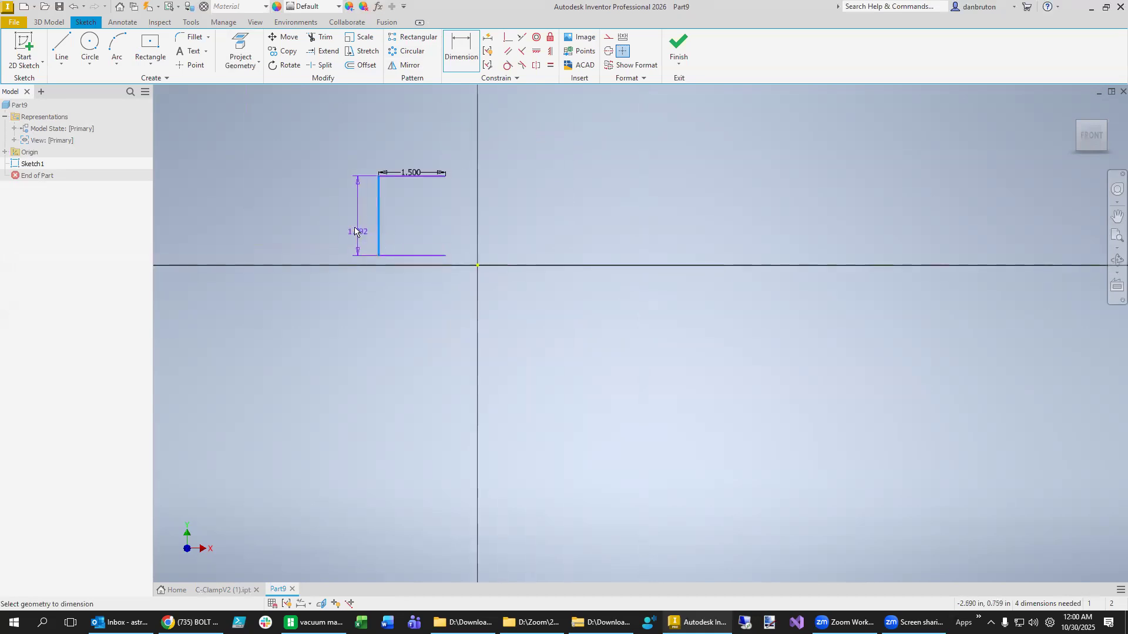
{"action": "left_click", "coordinate": [353, 222]}
{"action": "type", "text": "1.85"}
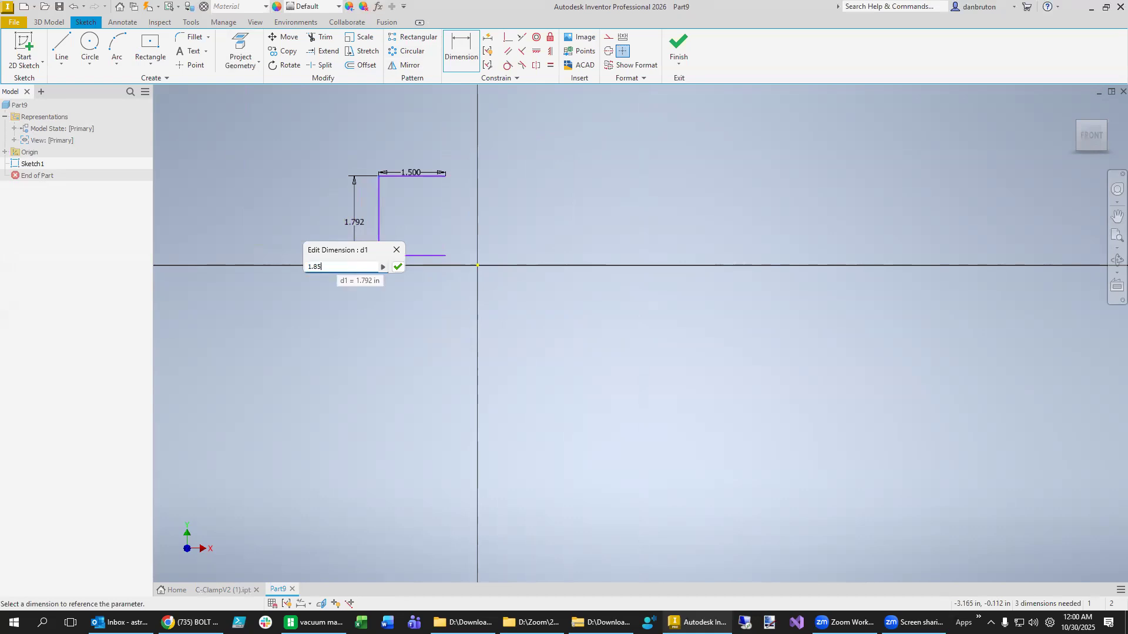
{"action": "key", "text": "Return"}
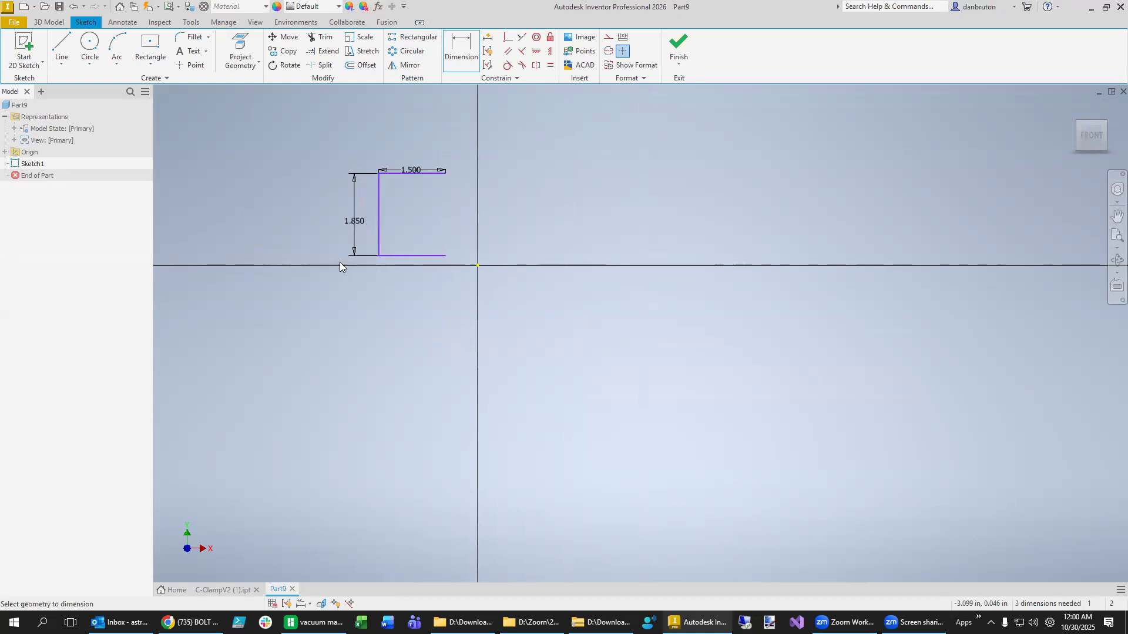
- Consult the C-ClampV2 (1) sketch for placement, and make the midpoint of the new C-shape's vertical line coincident with the origin
{"action": "left_click", "coordinate": [219, 590]}
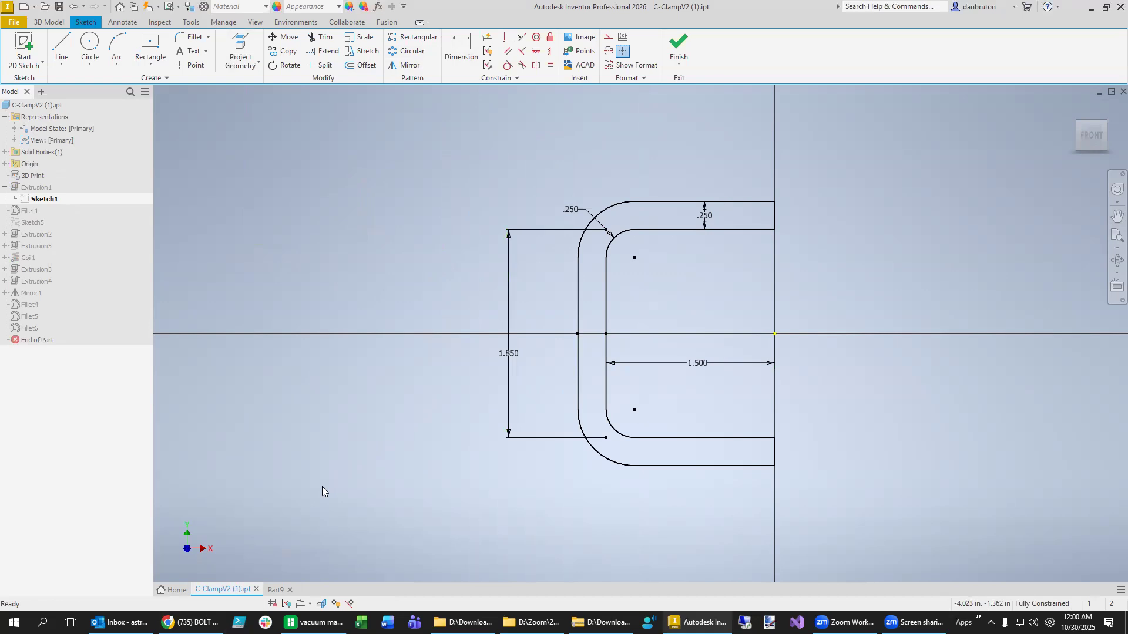
{"action": "left_click", "coordinate": [279, 589]}
{"action": "scroll", "coordinate": [382, 315], "scroll_direction": "up", "scroll_amount": 2}
{"action": "scroll", "coordinate": [378, 317], "scroll_direction": "down", "scroll_amount": 5}
{"action": "middle_click_drag", "start_coordinate": [396, 273], "coordinate": [345, 499]}
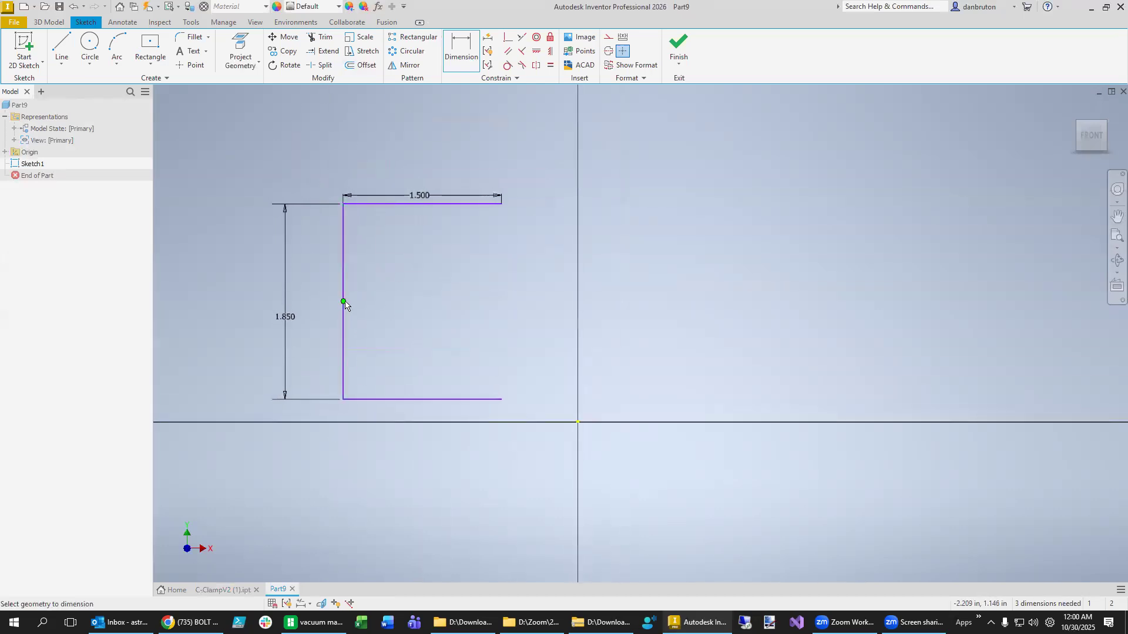
{"action": "left_click", "coordinate": [508, 37]}
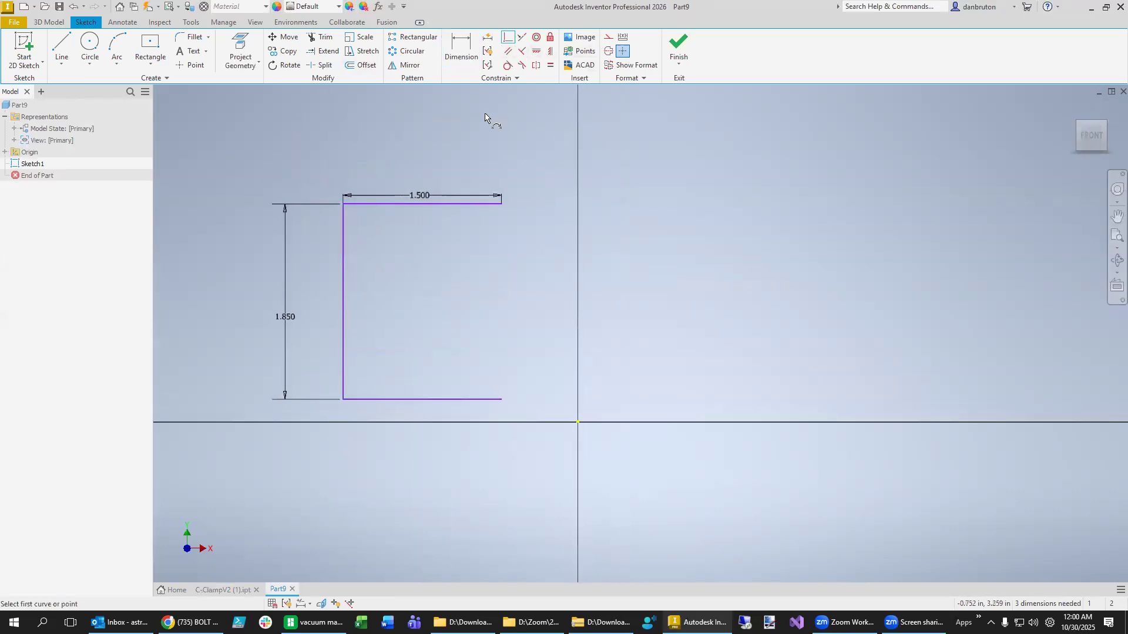
{"action": "left_click", "coordinate": [345, 302]}
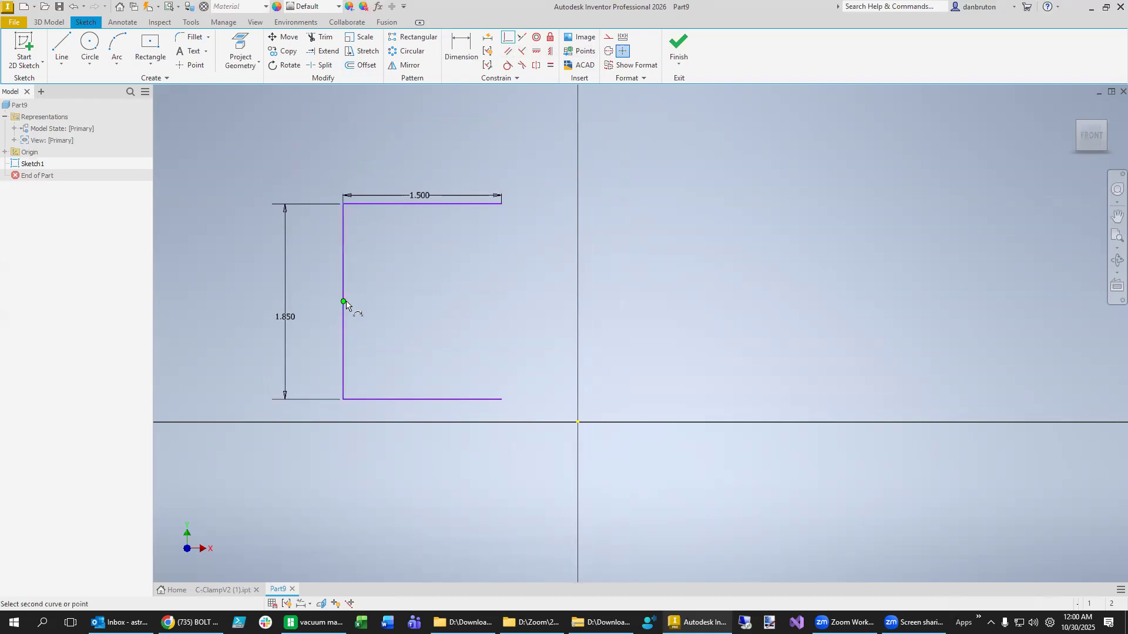
{"action": "left_click", "coordinate": [577, 422]}
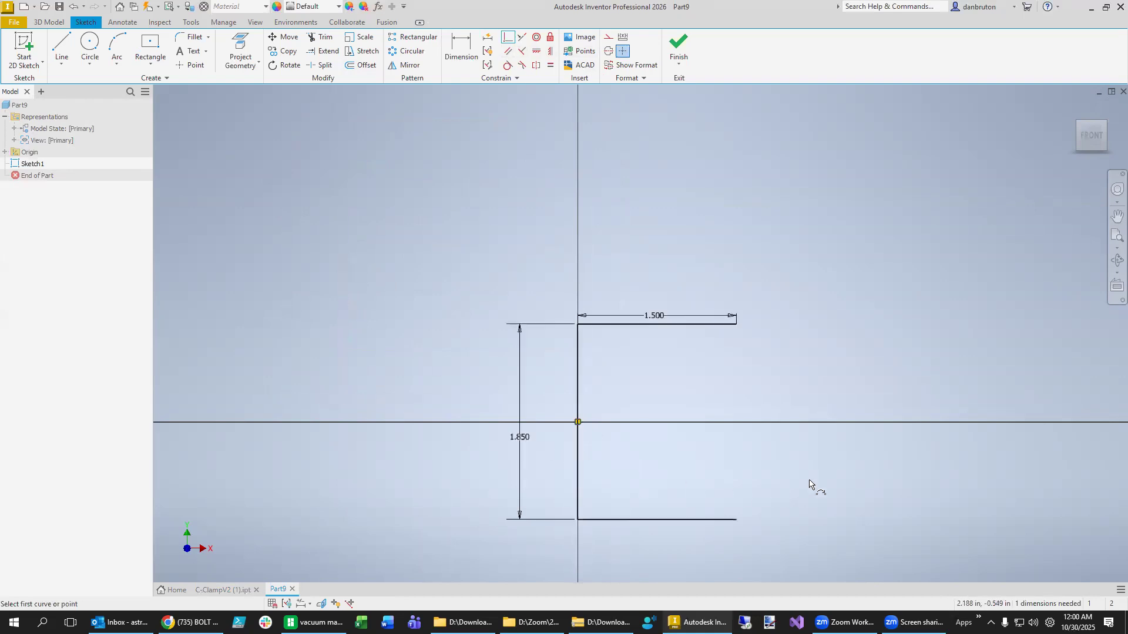
- Check the corner radius in the C-ClampV2 (1) sketch and fillet both corners of the new C-shape at 0.25 in
{"action": "scroll", "coordinate": [816, 536], "scroll_direction": "up", "scroll_amount": 2}
{"action": "scroll", "coordinate": [818, 536], "scroll_direction": "down", "scroll_amount": 3}
{"action": "mouse_move", "coordinate": [818, 536]}
{"action": "middle_mouse_down"}
{"action": "mouse_move", "coordinate": [799, 503]}
{"action": "mouse_move", "coordinate": [738, 495]}
{"action": "middle_mouse_up"}
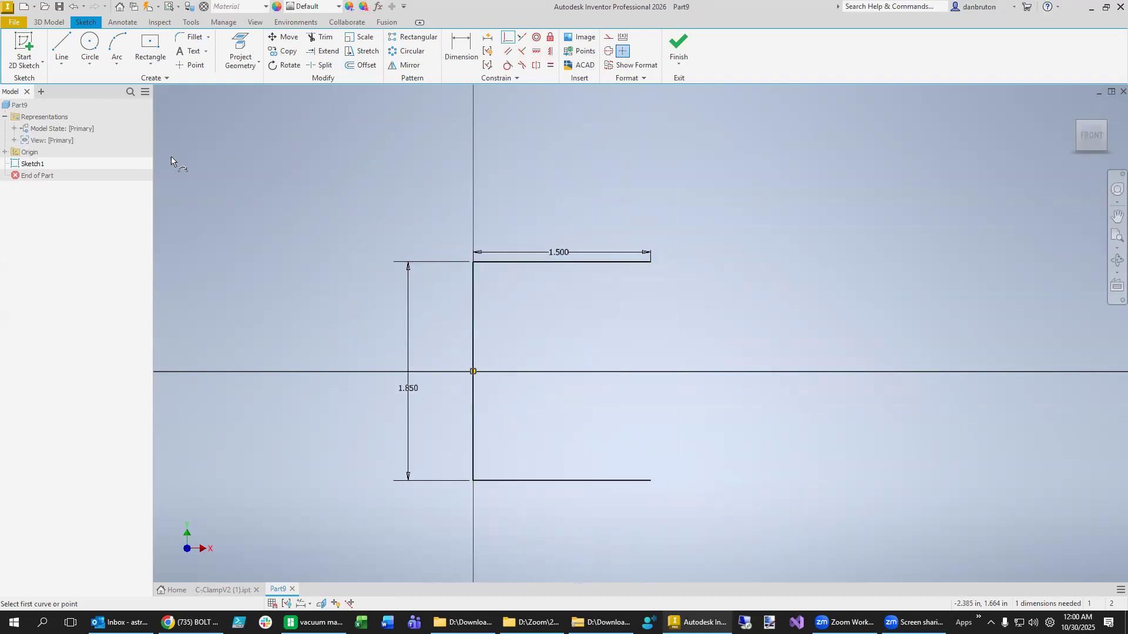
{"action": "left_click", "coordinate": [223, 589]}
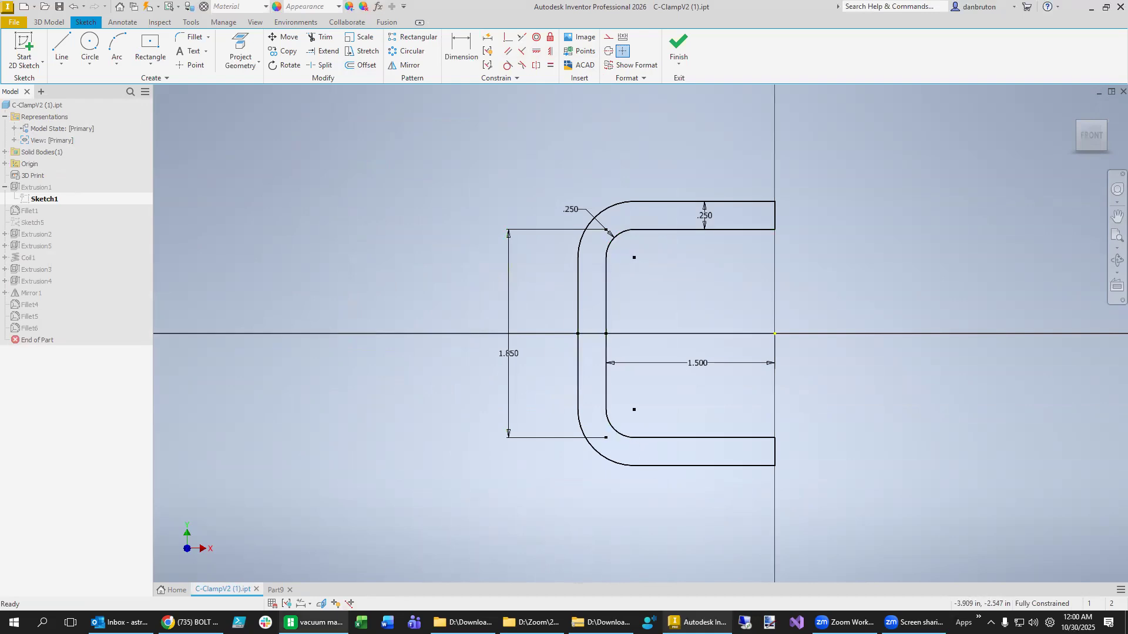
{"action": "left_click", "coordinate": [277, 590]}
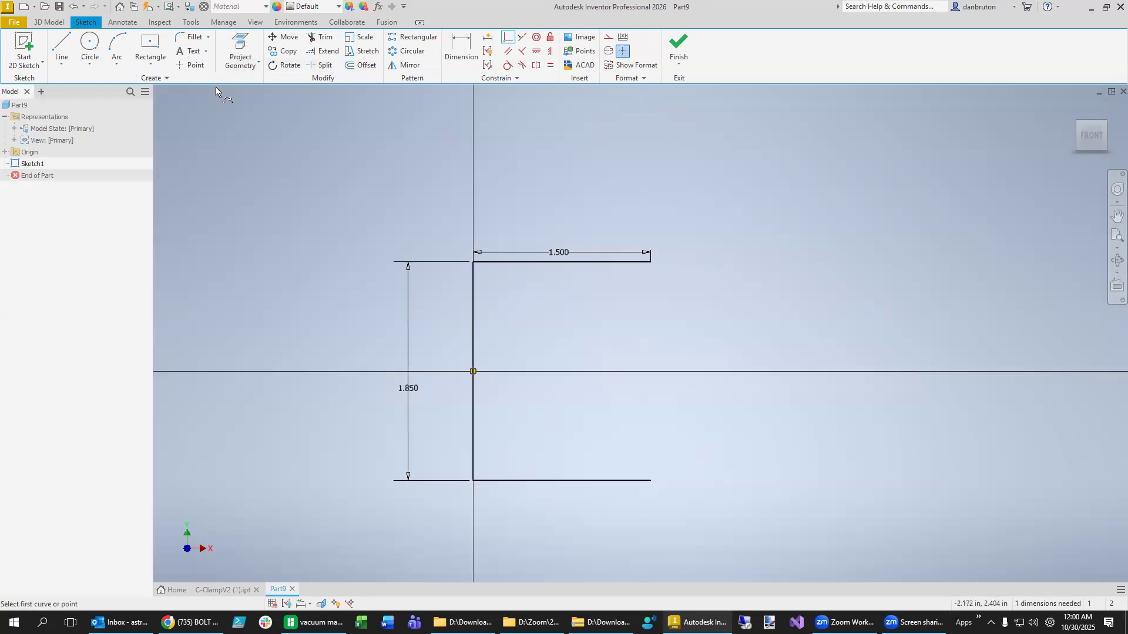
{"action": "left_click", "coordinate": [191, 37]}
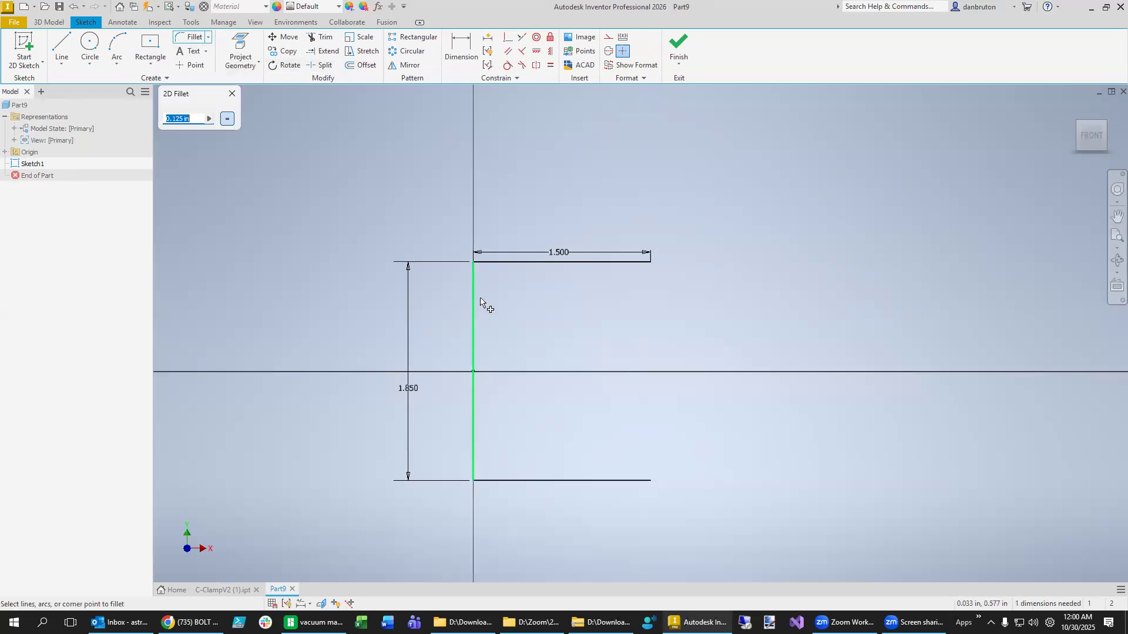
{"action": "type", "text": "0.2"}
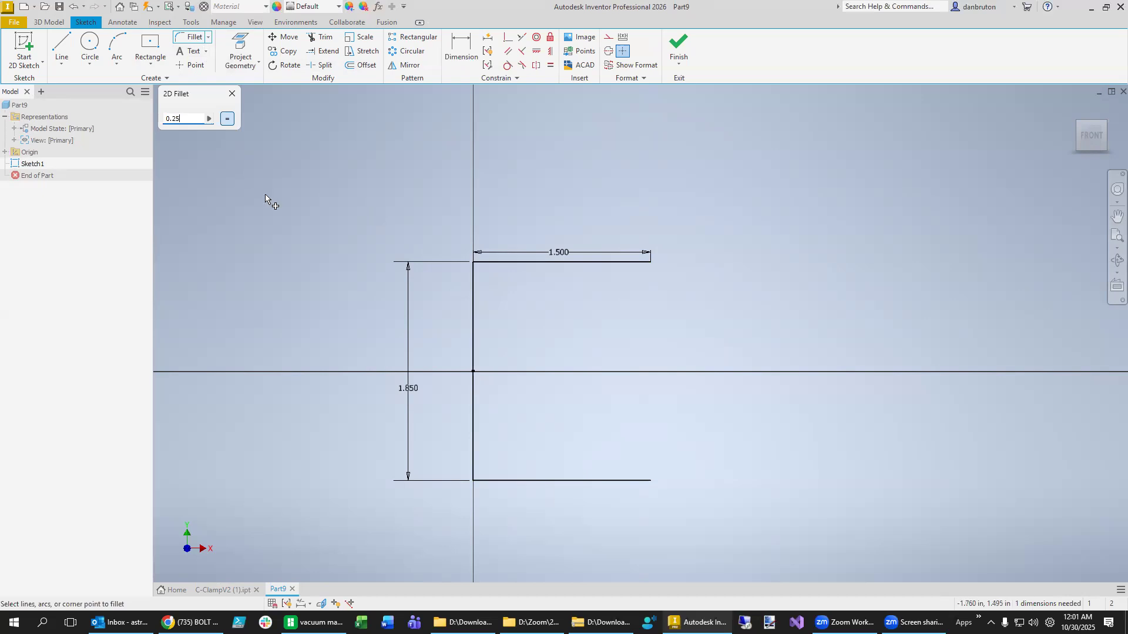
{"action": "left_click", "coordinate": [491, 264]}
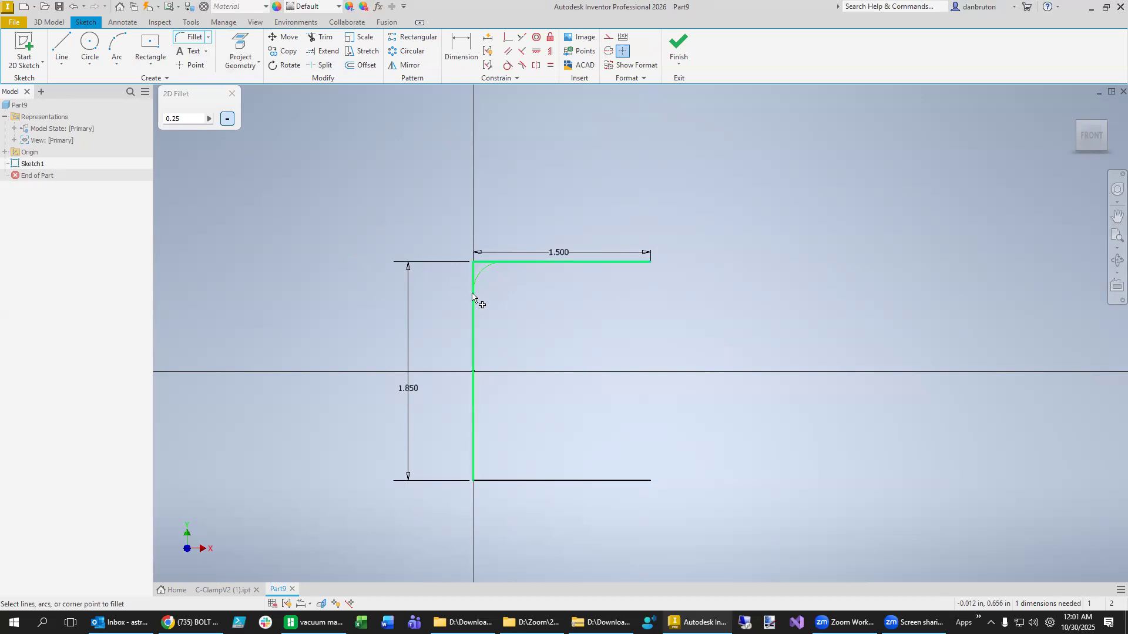
{"action": "left_click", "coordinate": [474, 299]}
{"action": "left_click", "coordinate": [472, 450]}
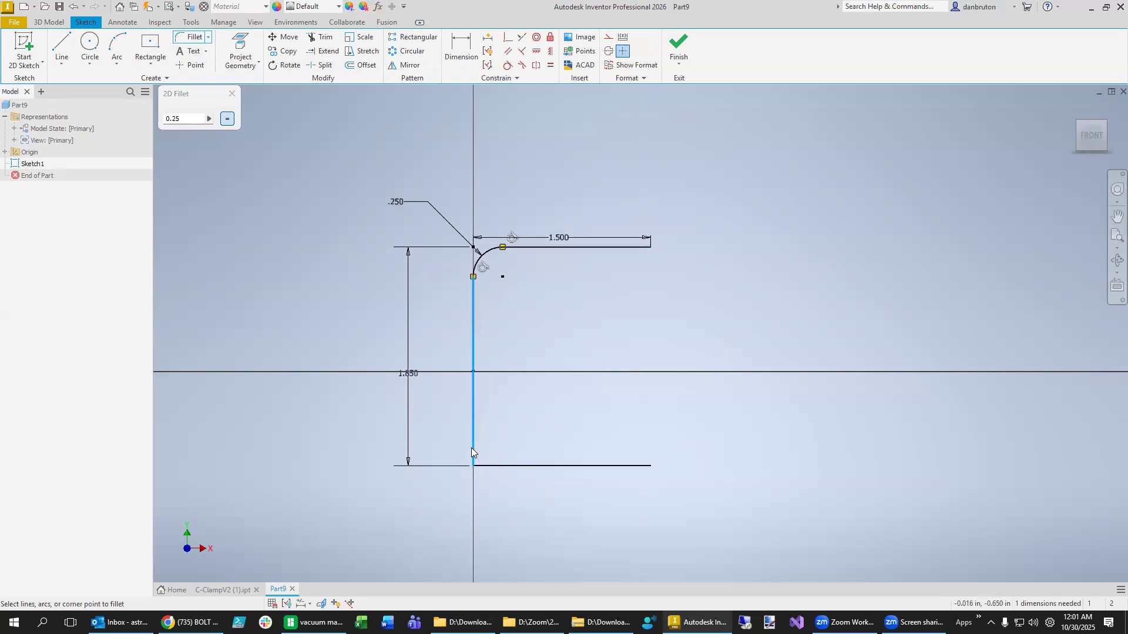
{"action": "left_click", "coordinate": [496, 466]}
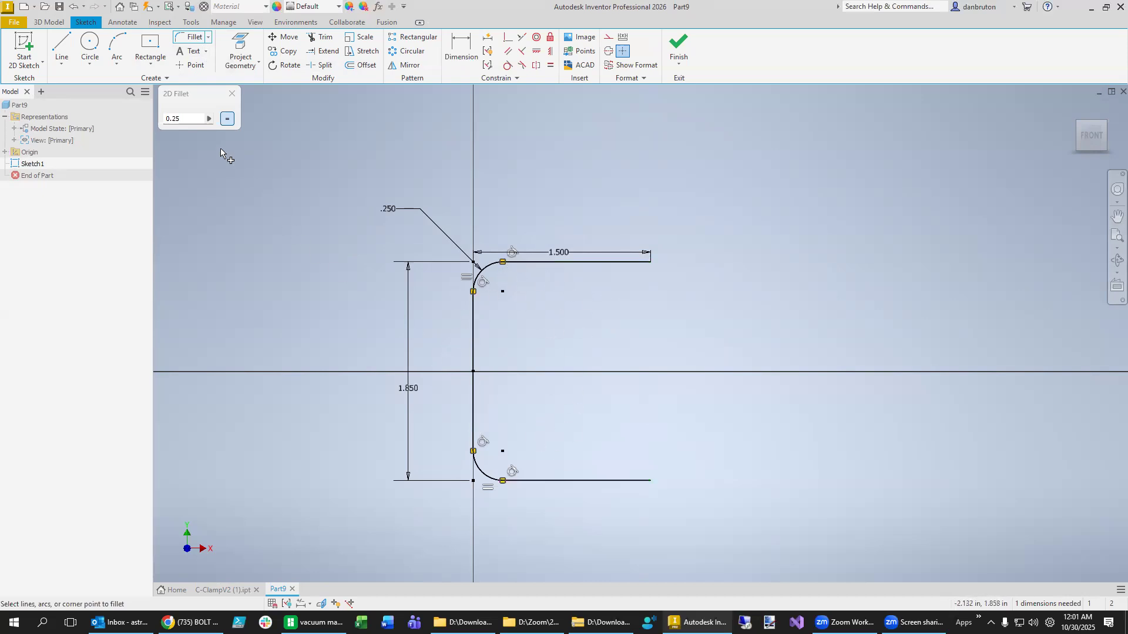
- Offset the filleted C-shape outward by about 0.39 in to form the outer outline
{"action": "left_click", "coordinate": [360, 65]}
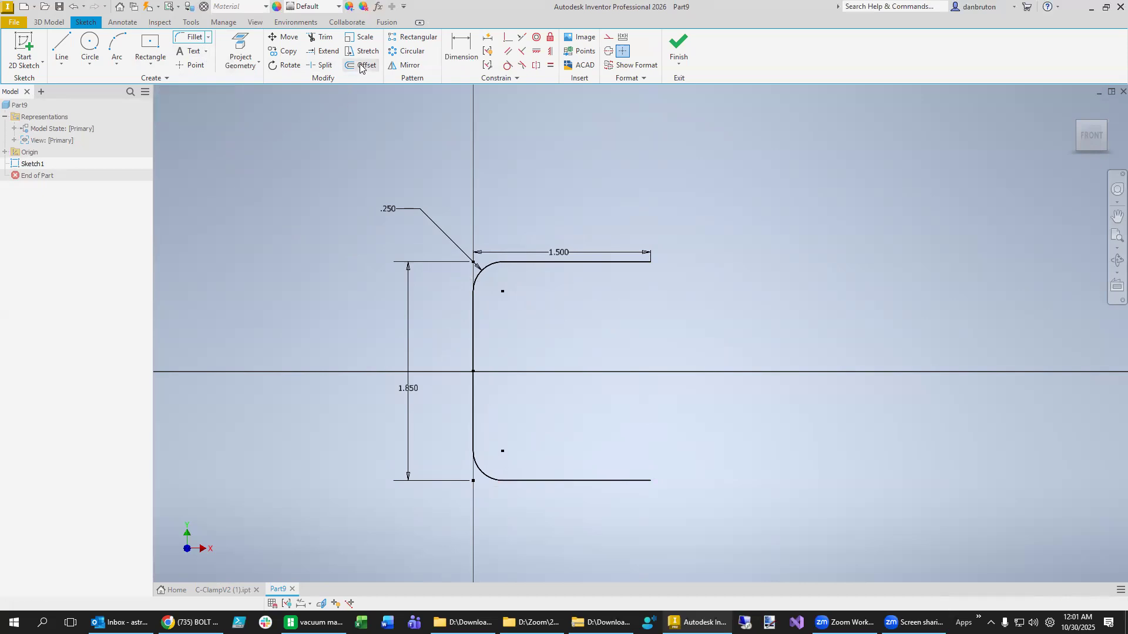
{"action": "left_click", "coordinate": [593, 263]}
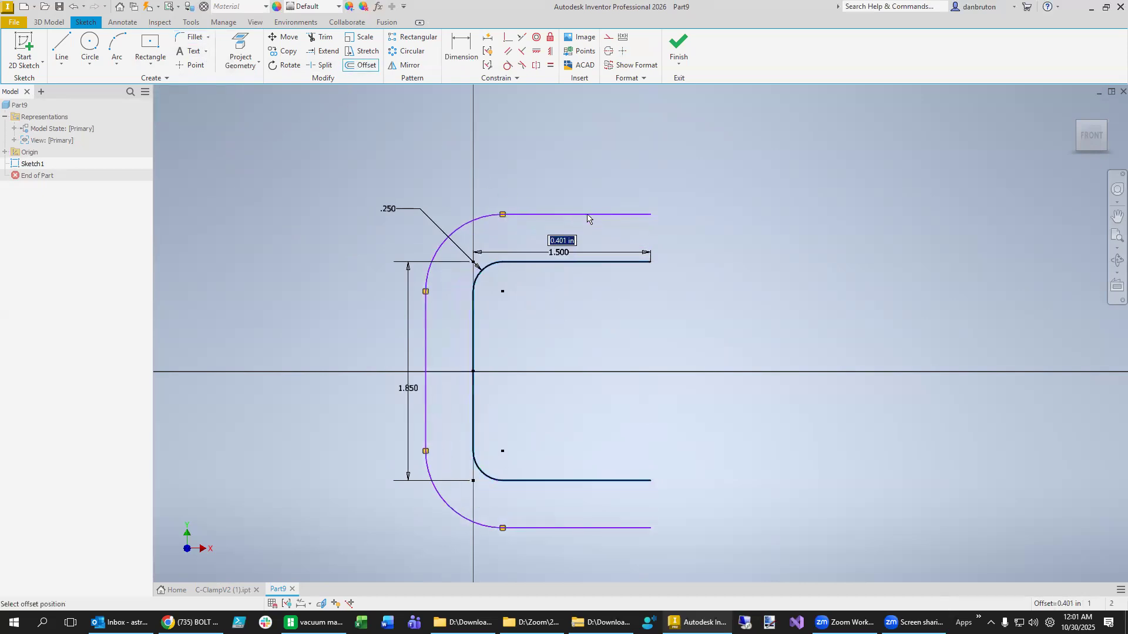
{"action": "left_click", "coordinate": [493, 241]}
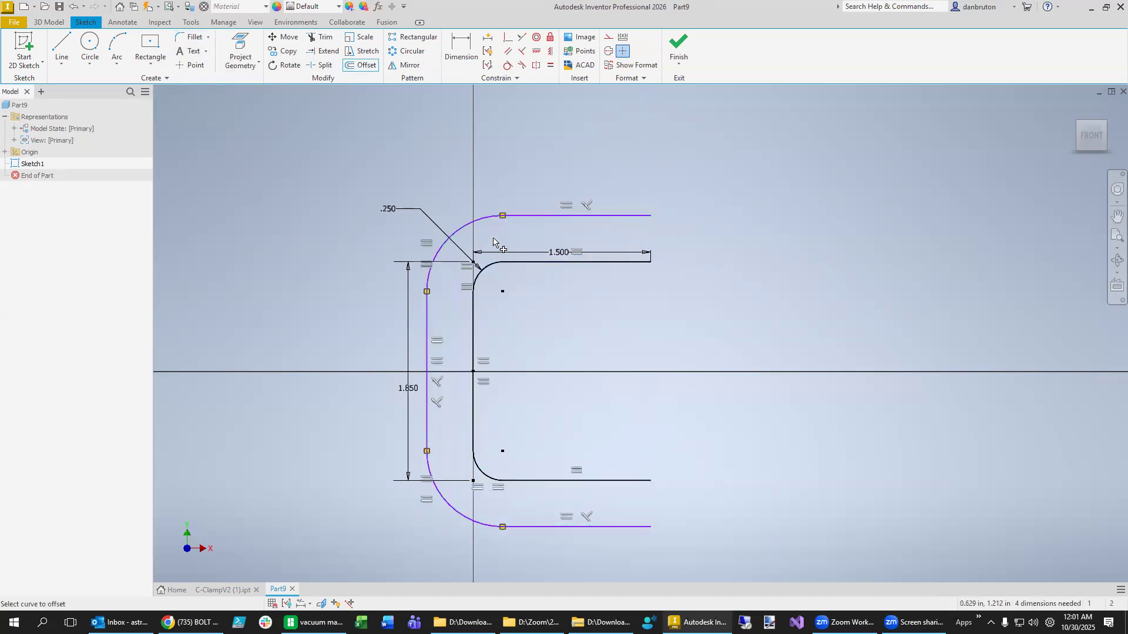
- Check the wall thickness in the C-ClampV2 (1) sketch and dimension the spacing between the upper inner and outer lines to 0.25 in
{"action": "left_click", "coordinate": [232, 589]}
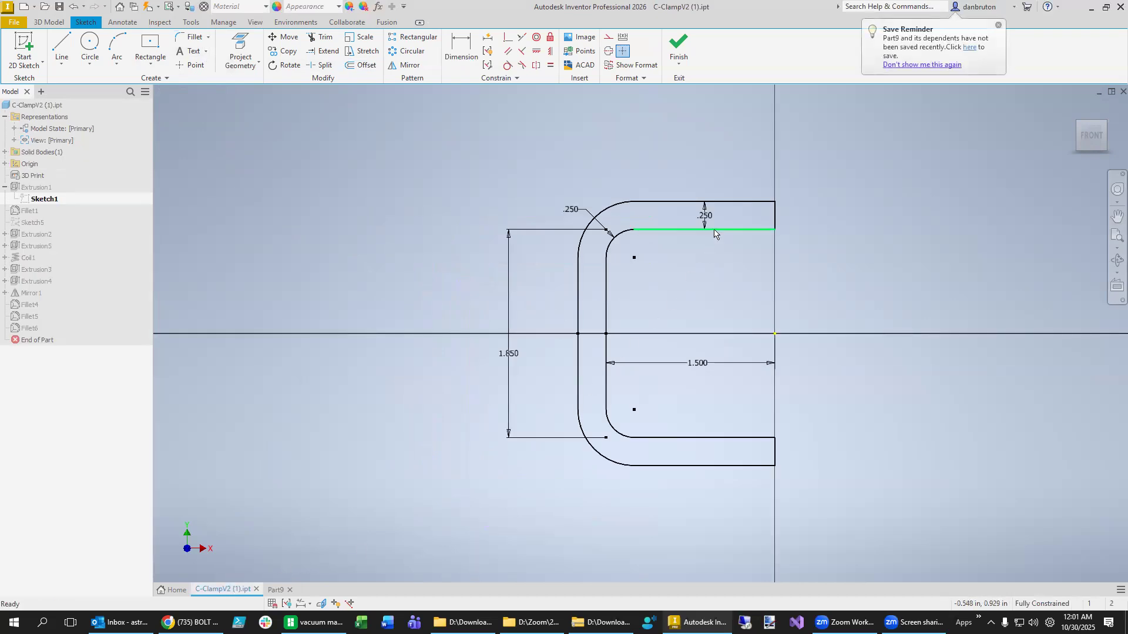
{"action": "left_click", "coordinate": [277, 588]}
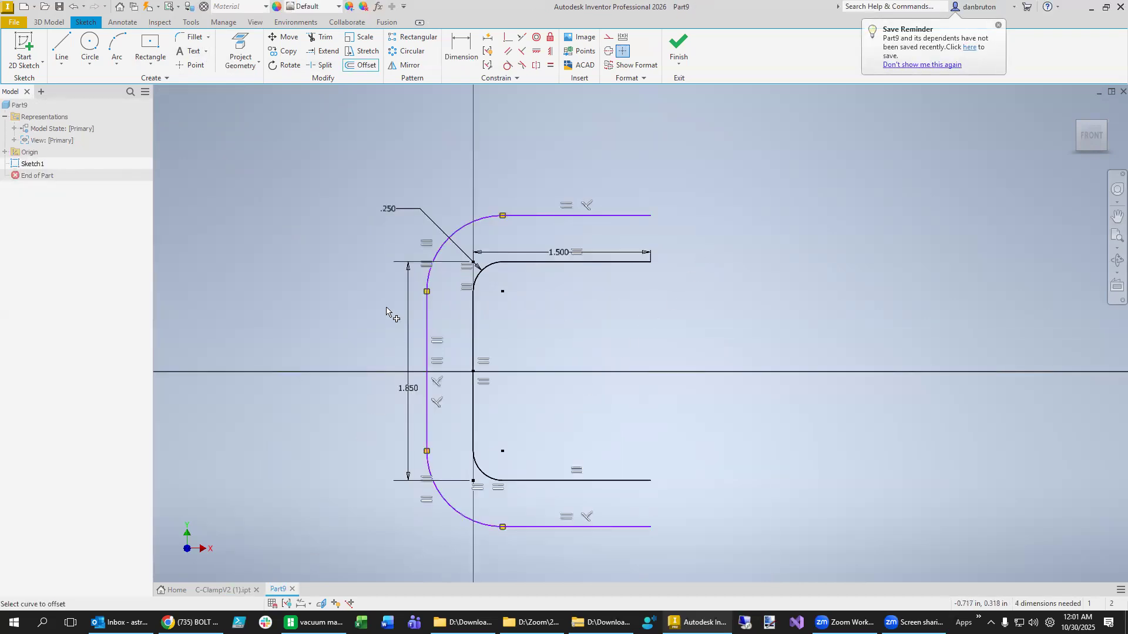
{"action": "left_click", "coordinate": [461, 53]}
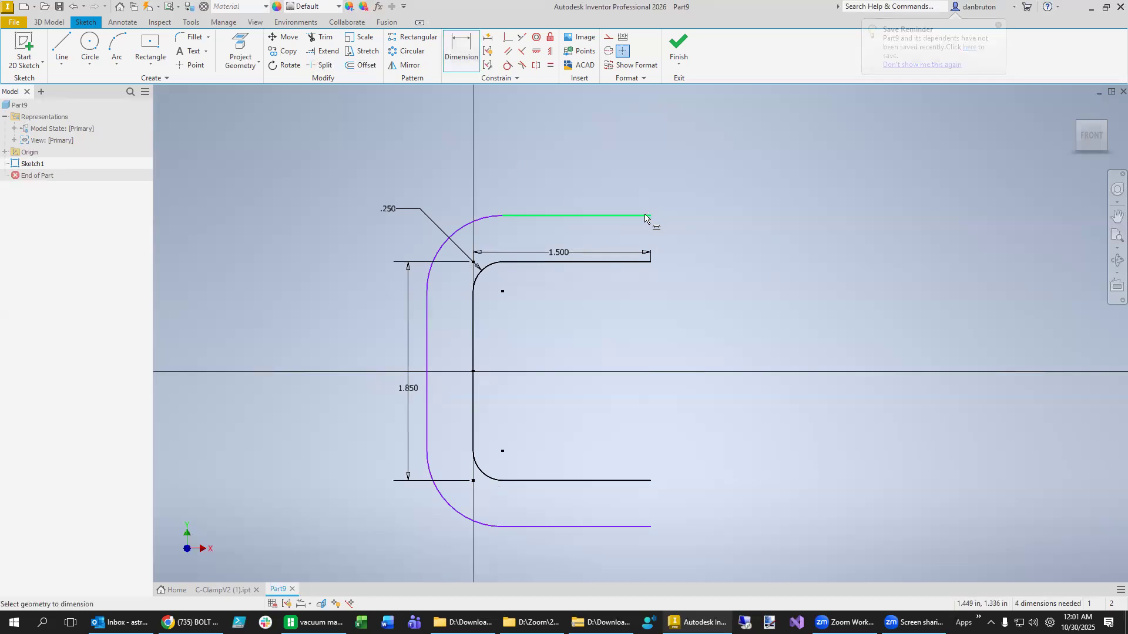
{"action": "left_click", "coordinate": [614, 262]}
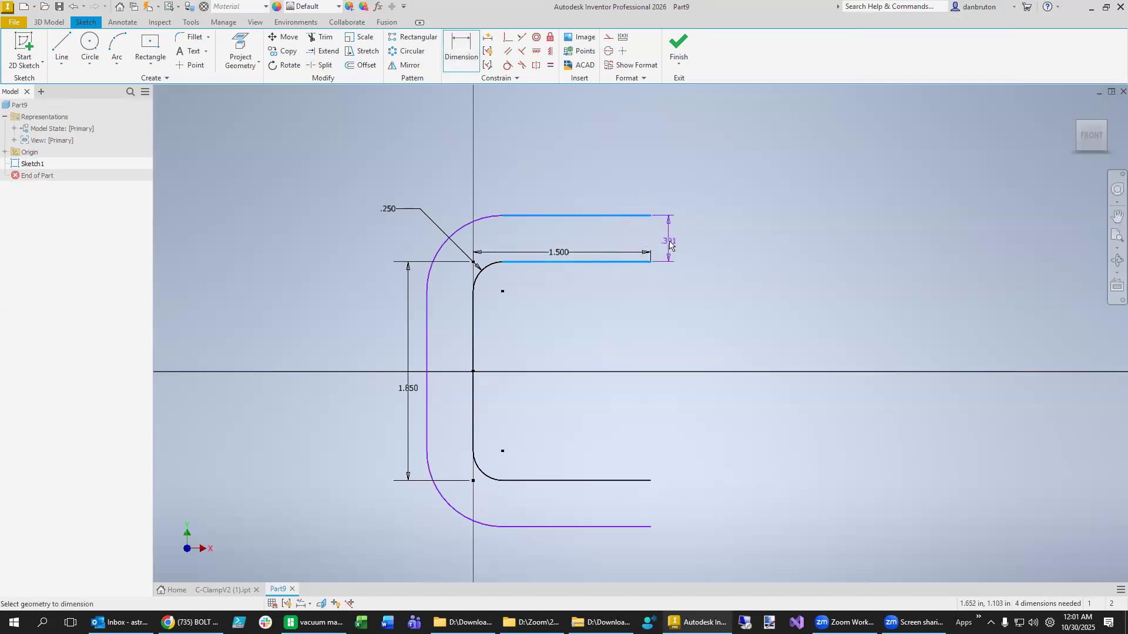
{"action": "left_click", "coordinate": [669, 241]}
{"action": "type", "text": "0."}
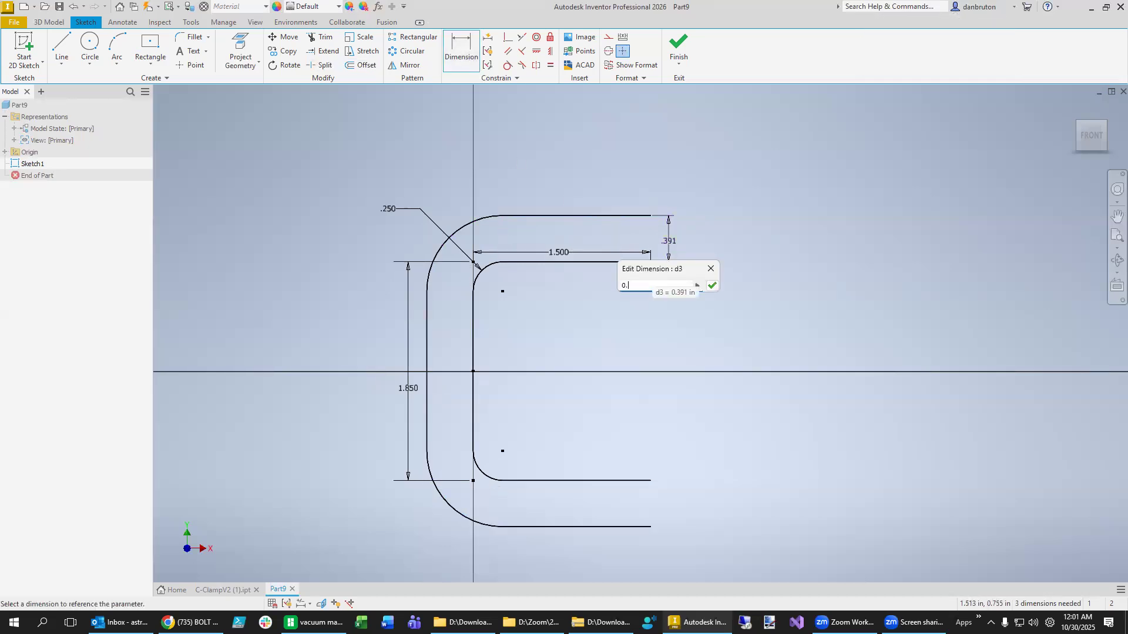
{"action": "type", "text": "25"}
{"action": "key", "text": "Return"}
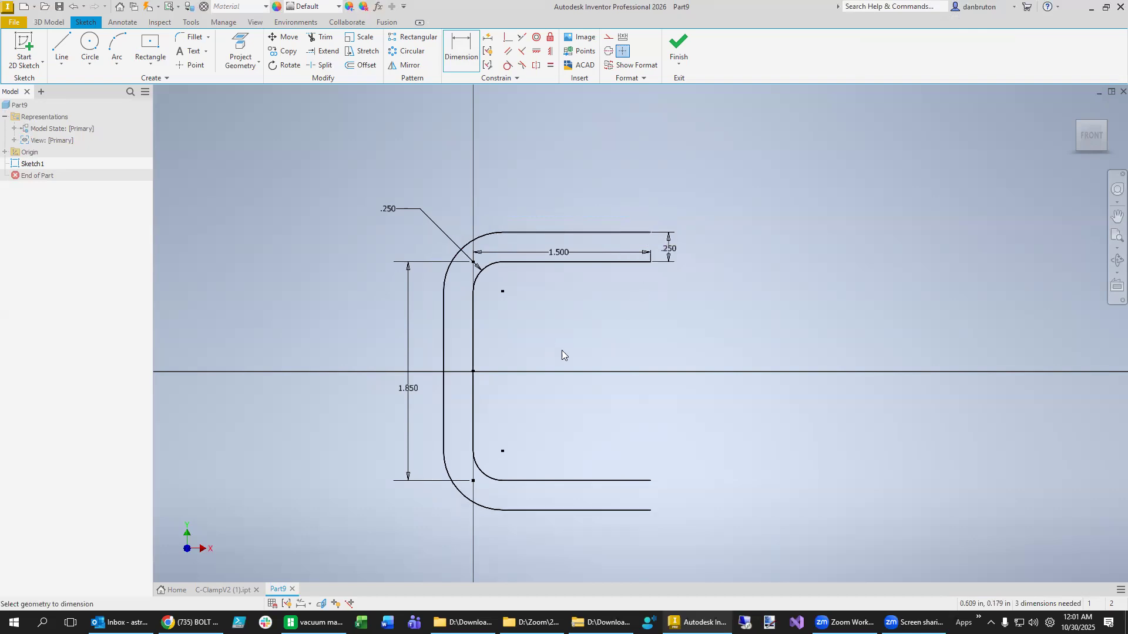
{"action": "left_click", "coordinate": [89, 43]}
{"action": "left_click", "coordinate": [650, 232]}
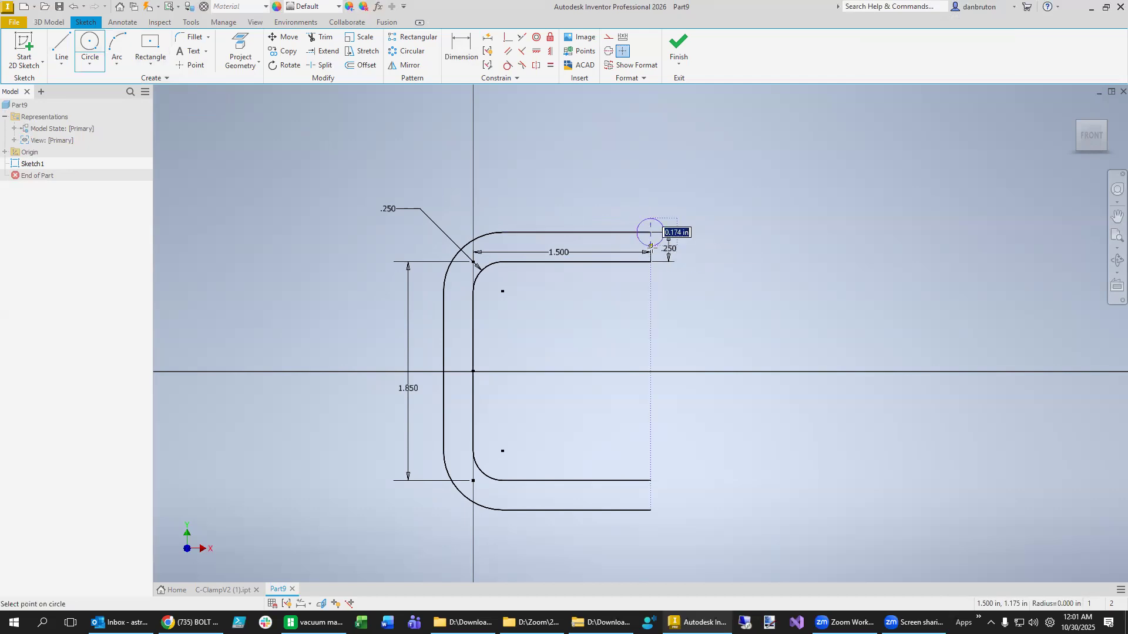
{"action": "key", "text": "Escape"}
- Close the open ends of both C-shape arms with vertical lines joining the inner and outer outlines
{"action": "key", "text": "l"}
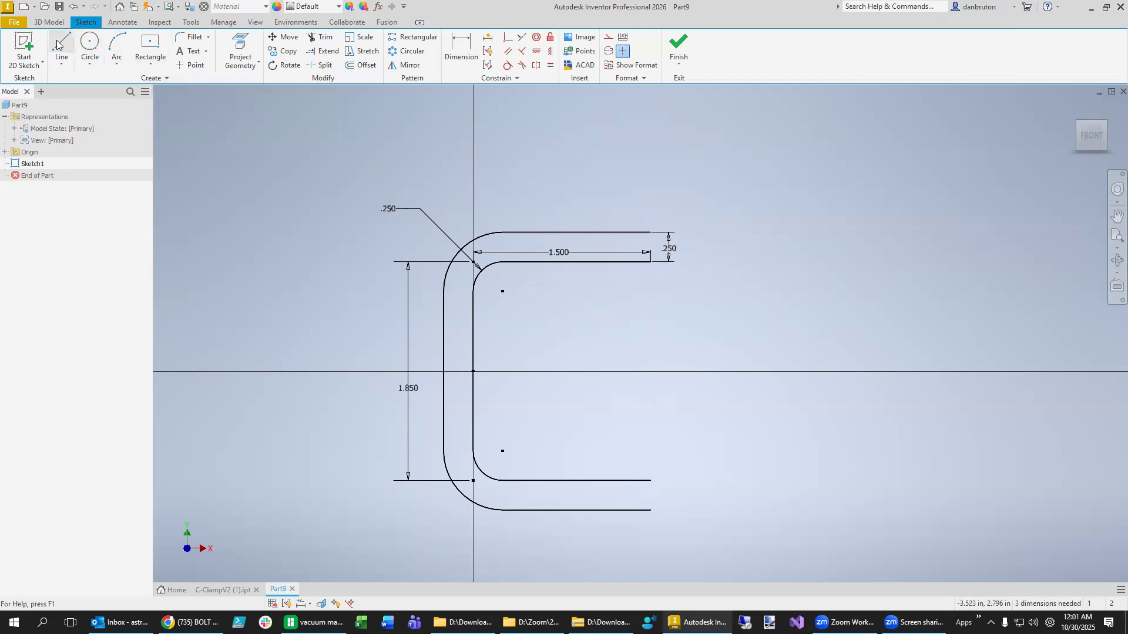
{"action": "left_click", "coordinate": [650, 233]}
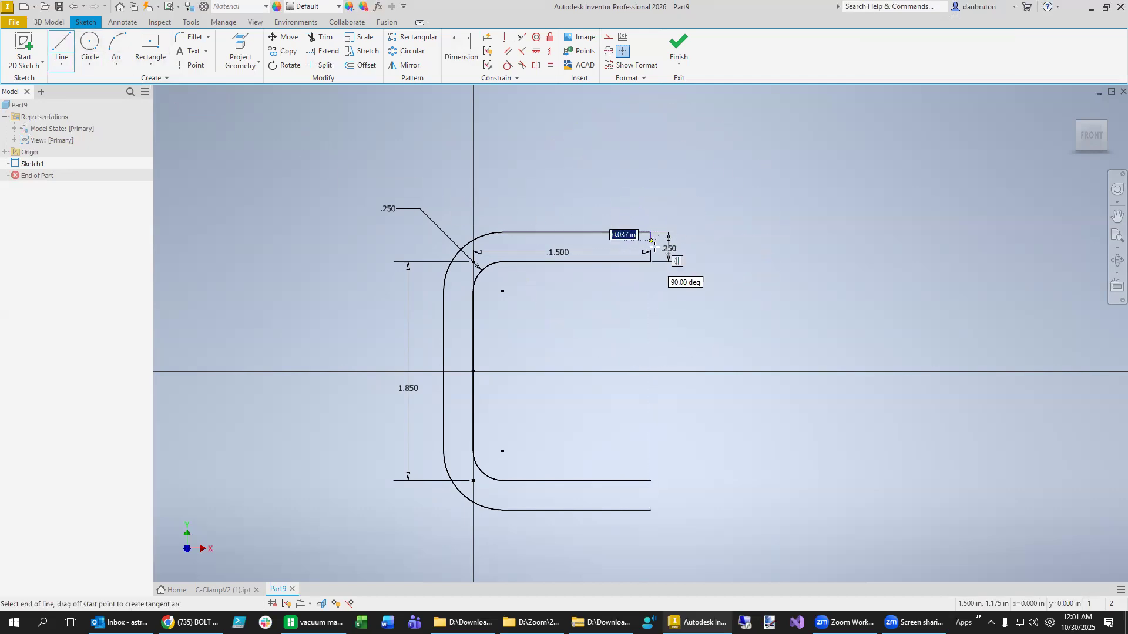
{"action": "left_click", "coordinate": [650, 262]}
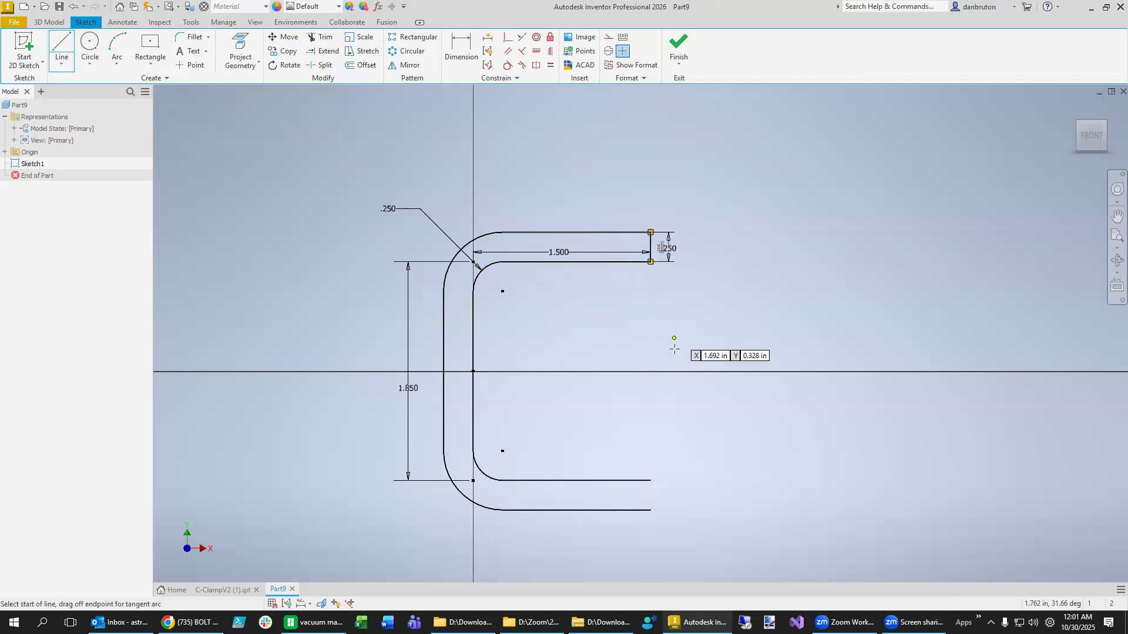
{"action": "left_click", "coordinate": [650, 481]}
{"action": "left_click", "coordinate": [650, 510]}
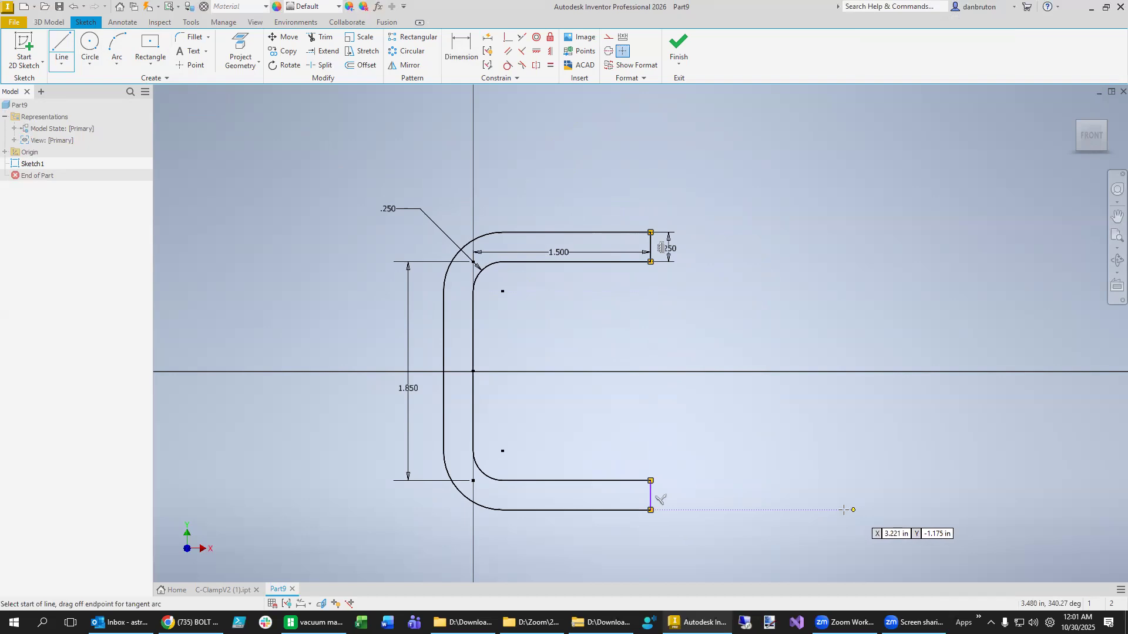
{"action": "left_click", "coordinate": [37, 23]}
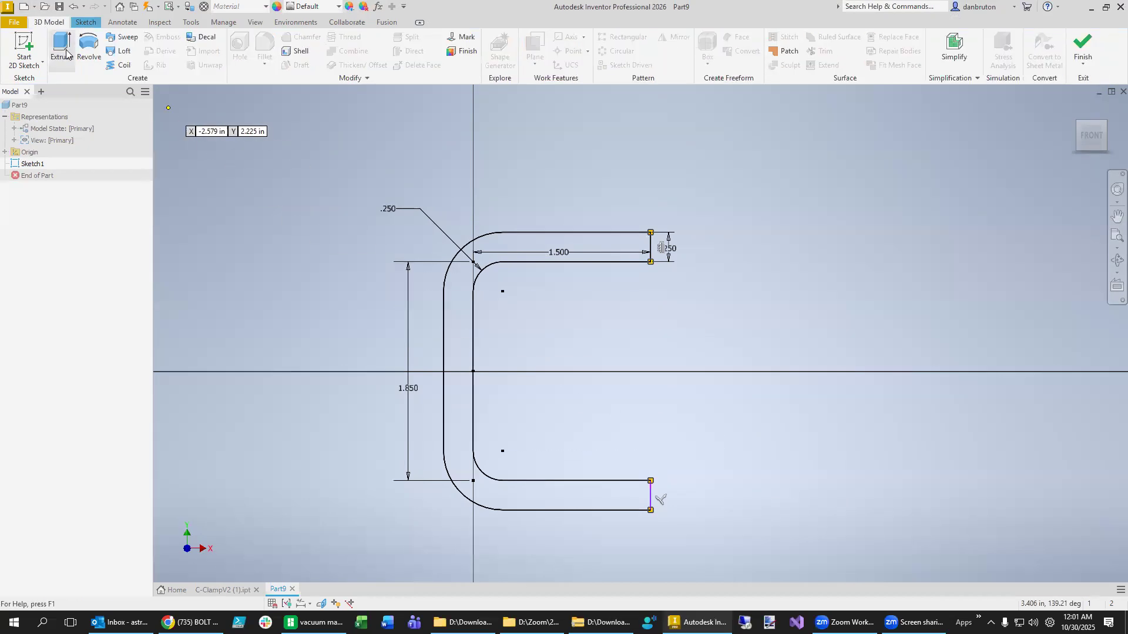
{"action": "left_click", "coordinate": [62, 47]}
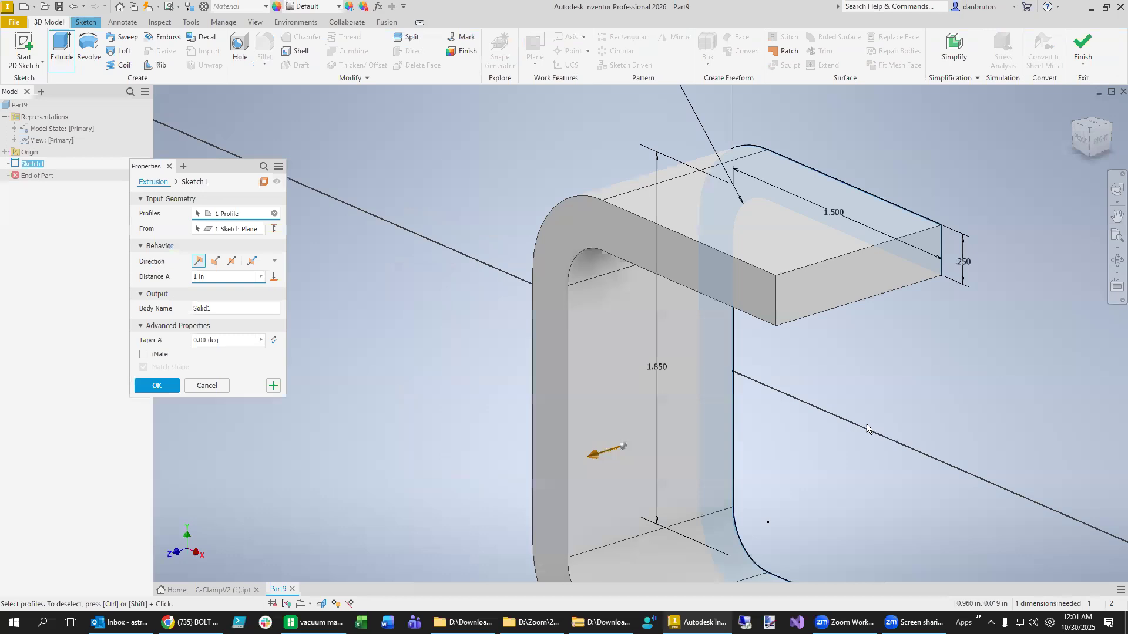
{"action": "left_click", "coordinate": [215, 261]}
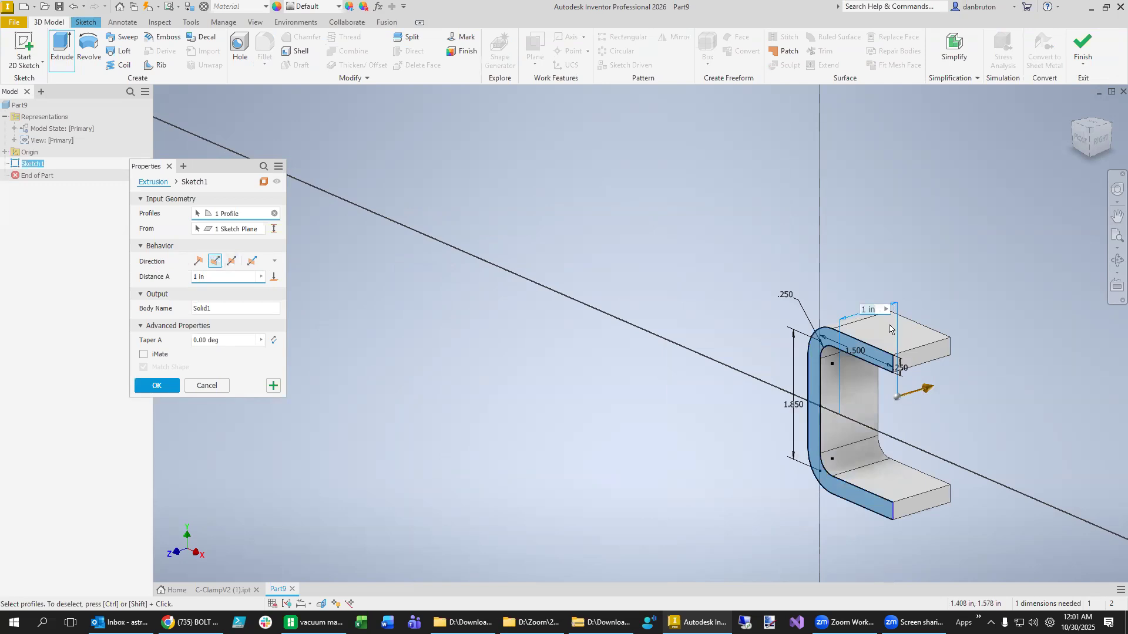
- In C-ClampV2 (1), leave the sketch and check the distance and direction settings of Extrusion1
{"action": "left_click", "coordinate": [223, 590]}
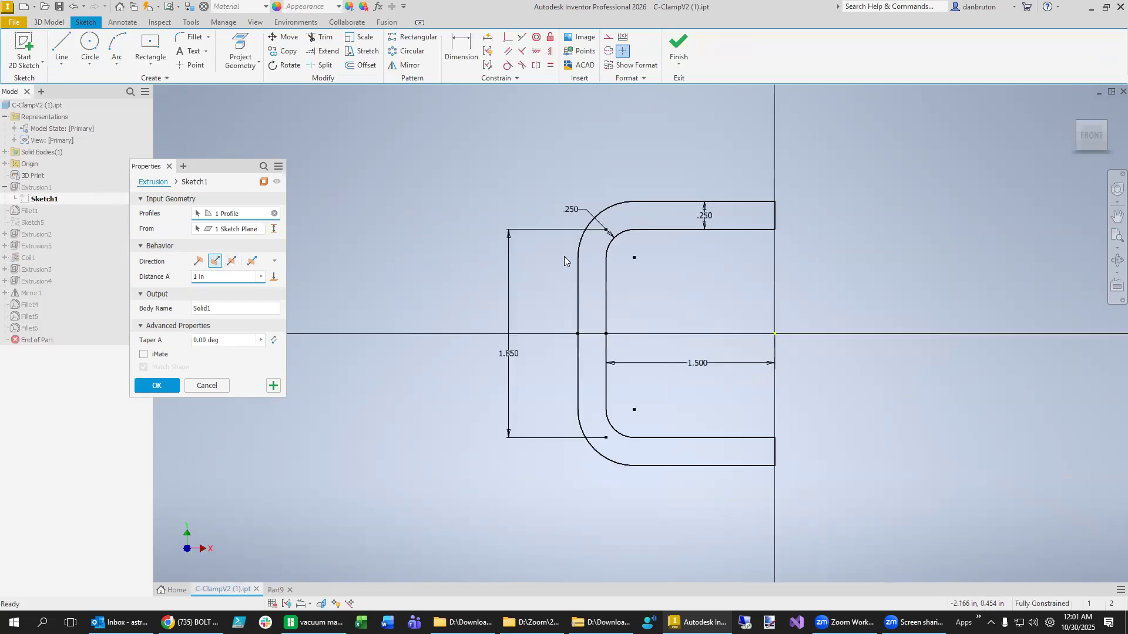
{"action": "left_click", "coordinate": [682, 53]}
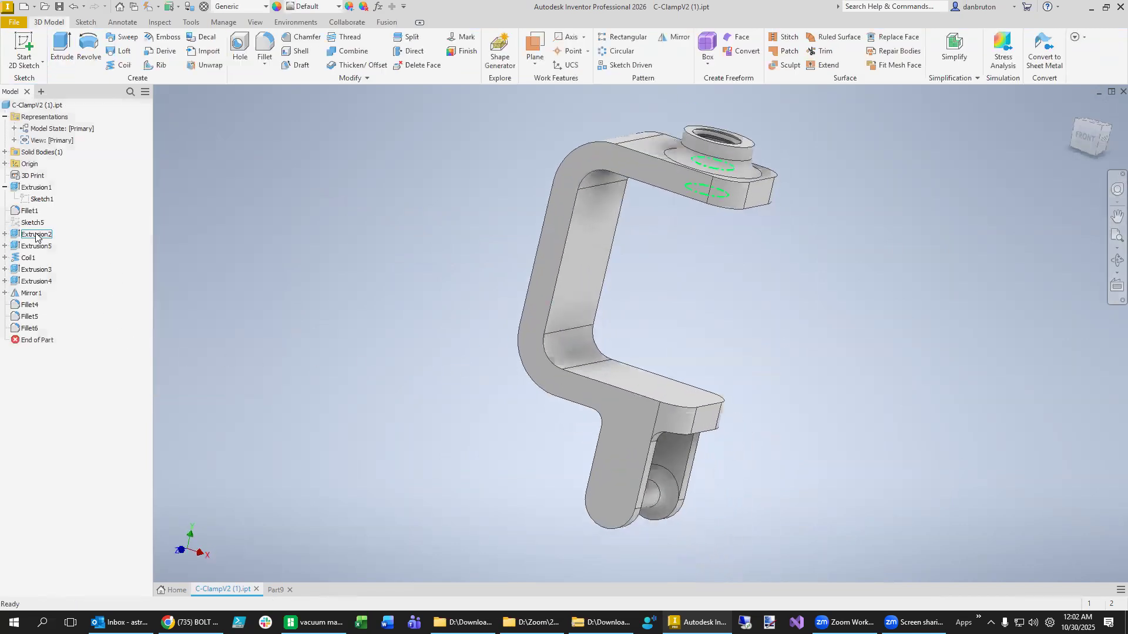
{"action": "left_click", "coordinate": [37, 188]}
{"action": "right_click", "coordinate": [37, 188]}
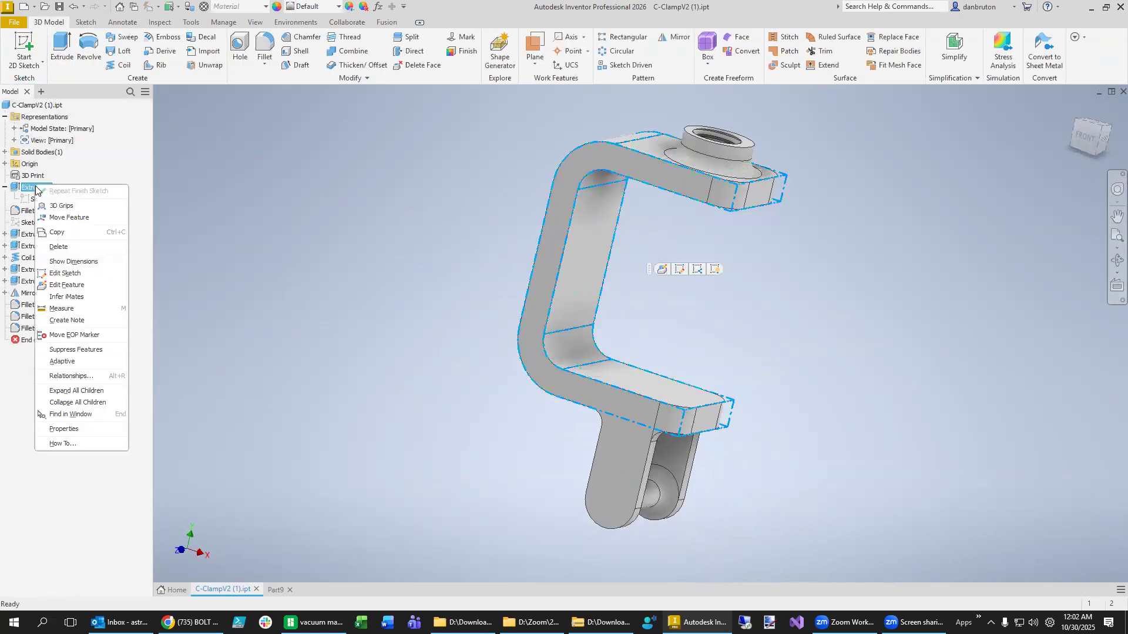
{"action": "left_click", "coordinate": [66, 285]}
{"action": "left_click", "coordinate": [170, 374]}
- Extrude the C-shaped profile in the new part symmetrically about its sketch plane with a 1 in distance
{"action": "left_click", "coordinate": [277, 592]}
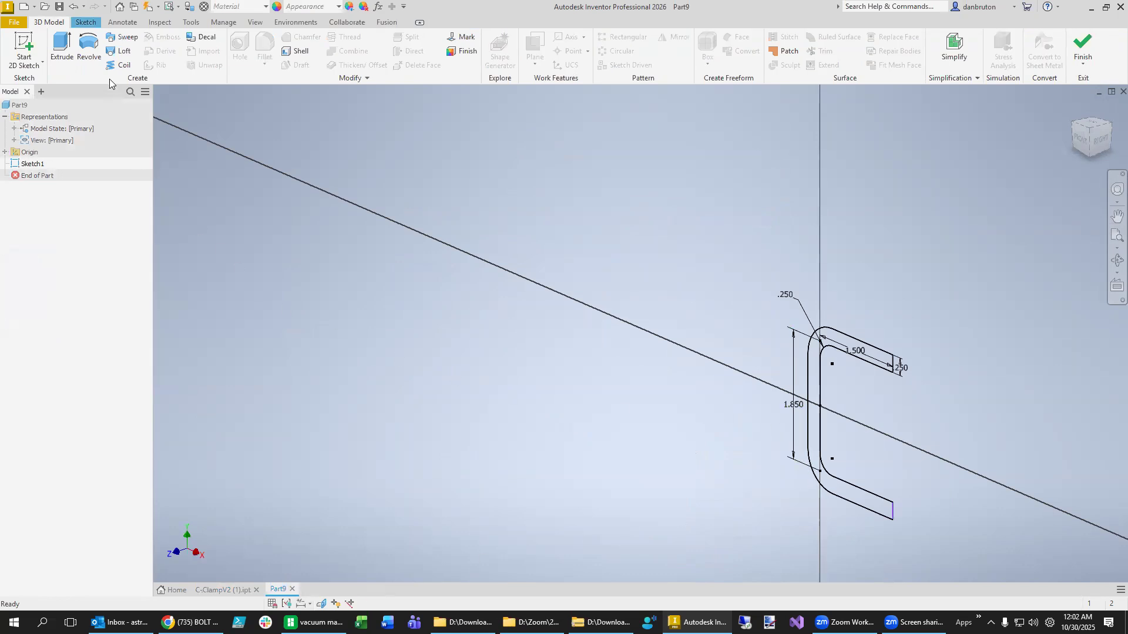
{"action": "left_click", "coordinate": [61, 50]}
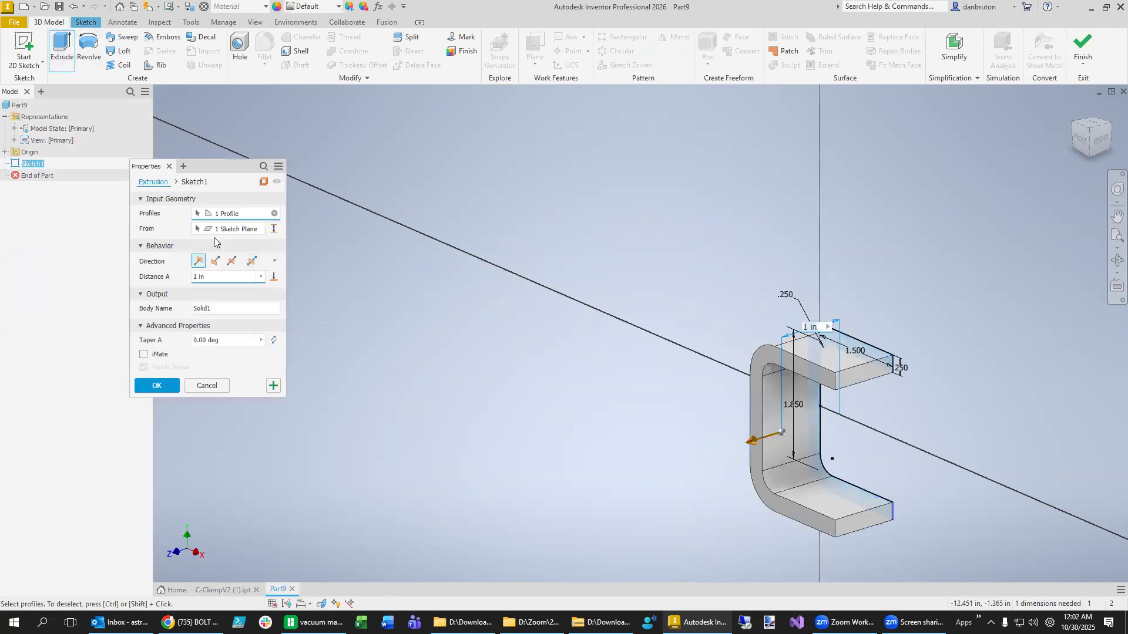
{"action": "left_click", "coordinate": [231, 260]}
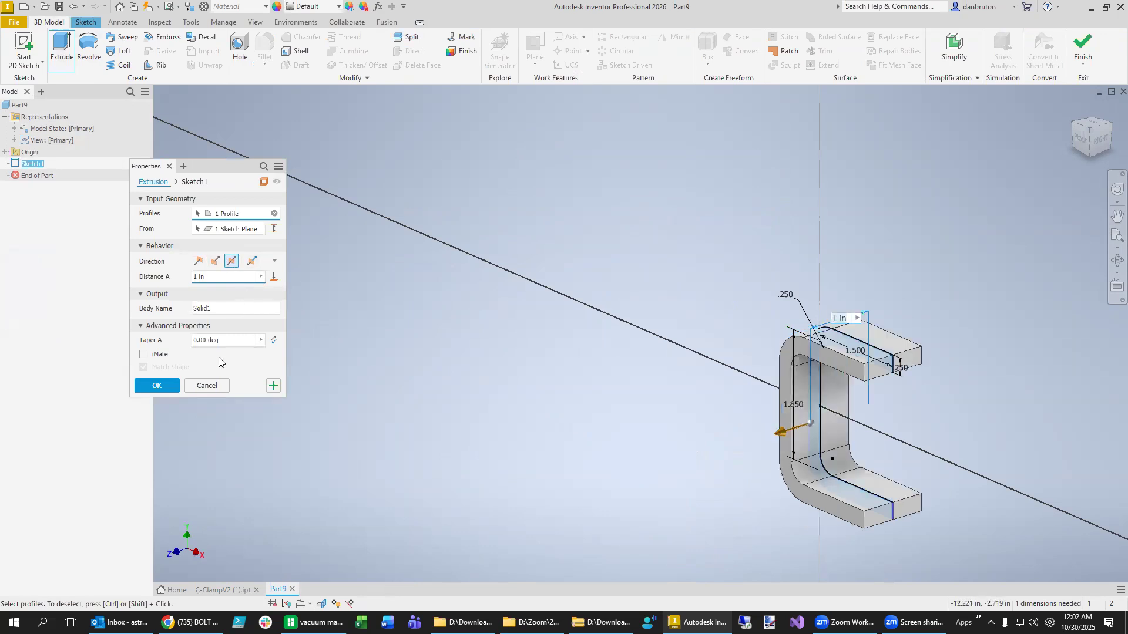
{"action": "left_click", "coordinate": [157, 385]}
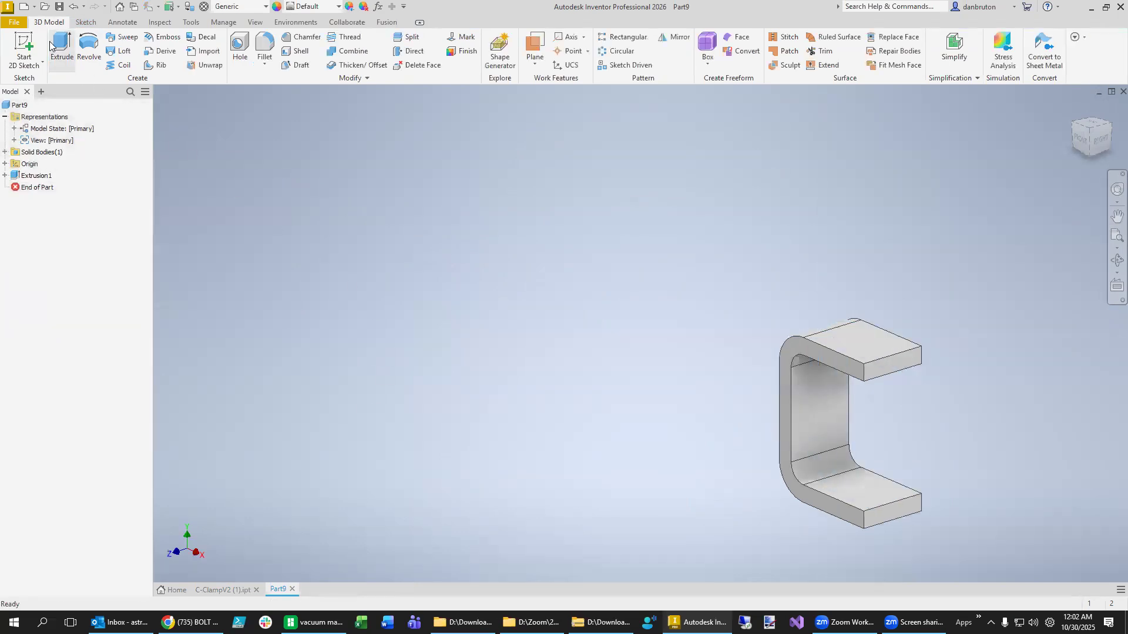
- Save the new part as C-Clamp-v4 in the Chapter 8 folder
{"action": "left_click", "coordinate": [13, 22]}
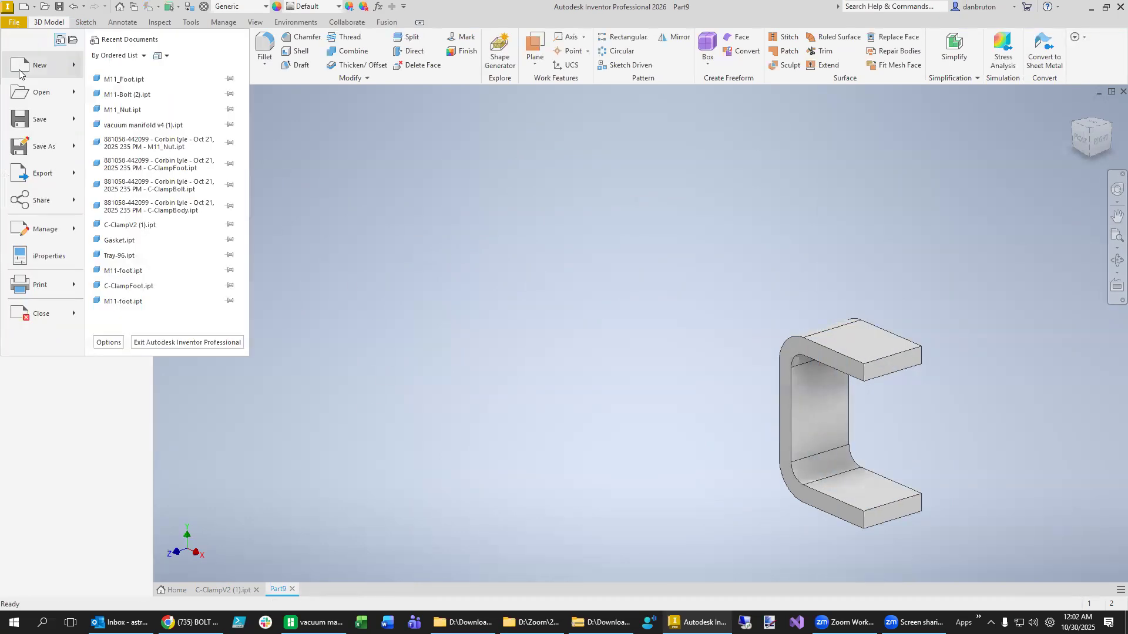
{"action": "left_click", "coordinate": [41, 151]}
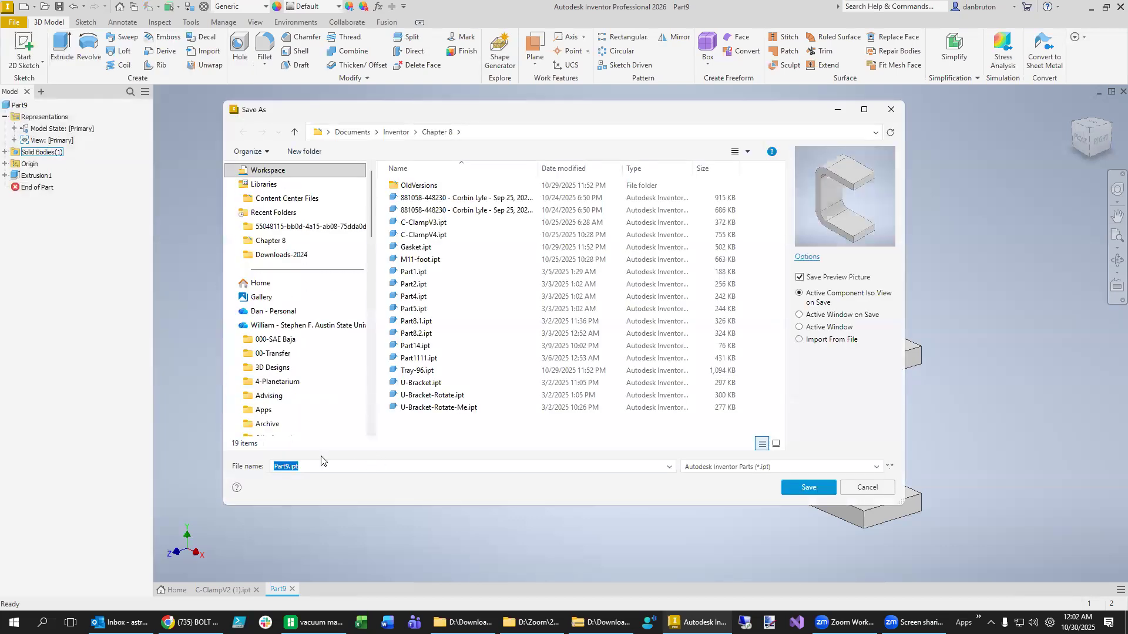
{"action": "type", "text": "C-Cla"}
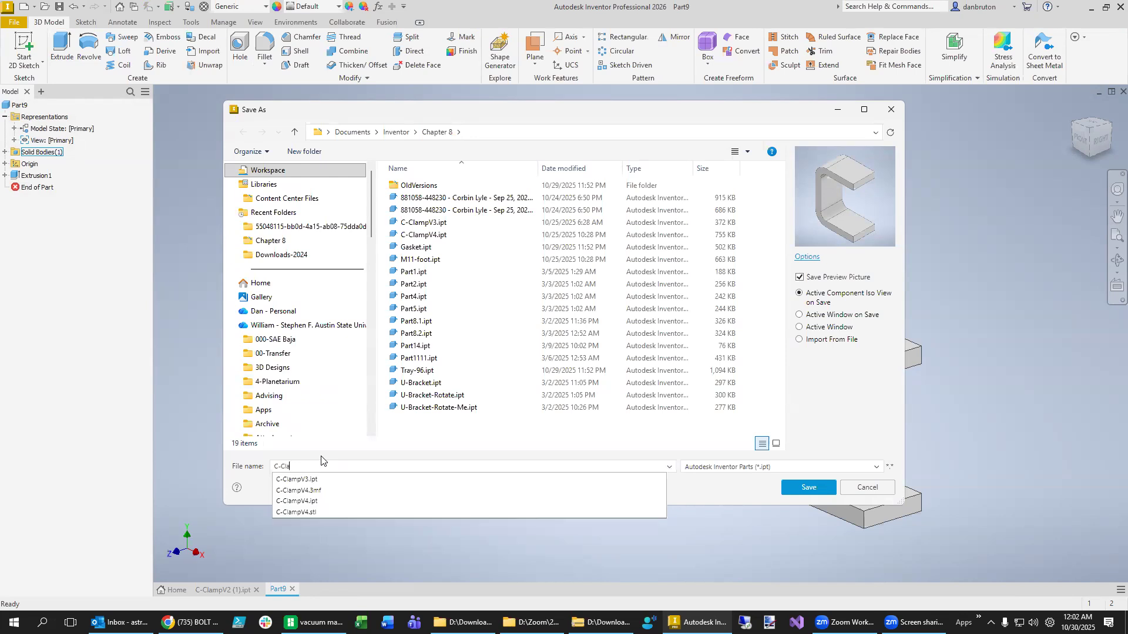
{"action": "type", "text": "mp-v4"}
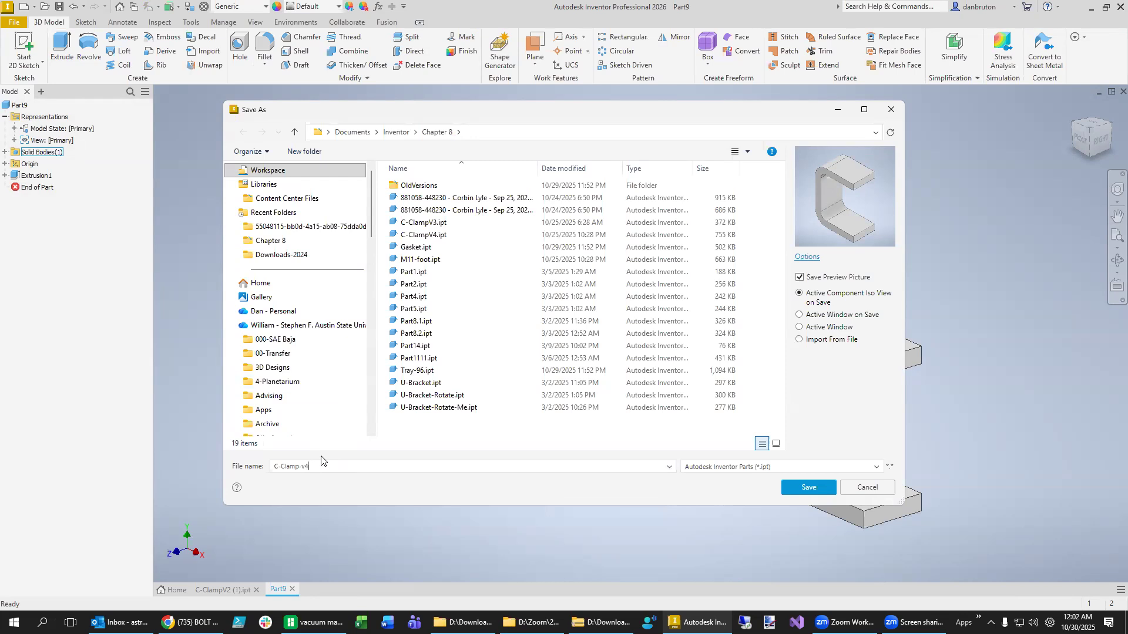
{"action": "key", "text": "Return"}
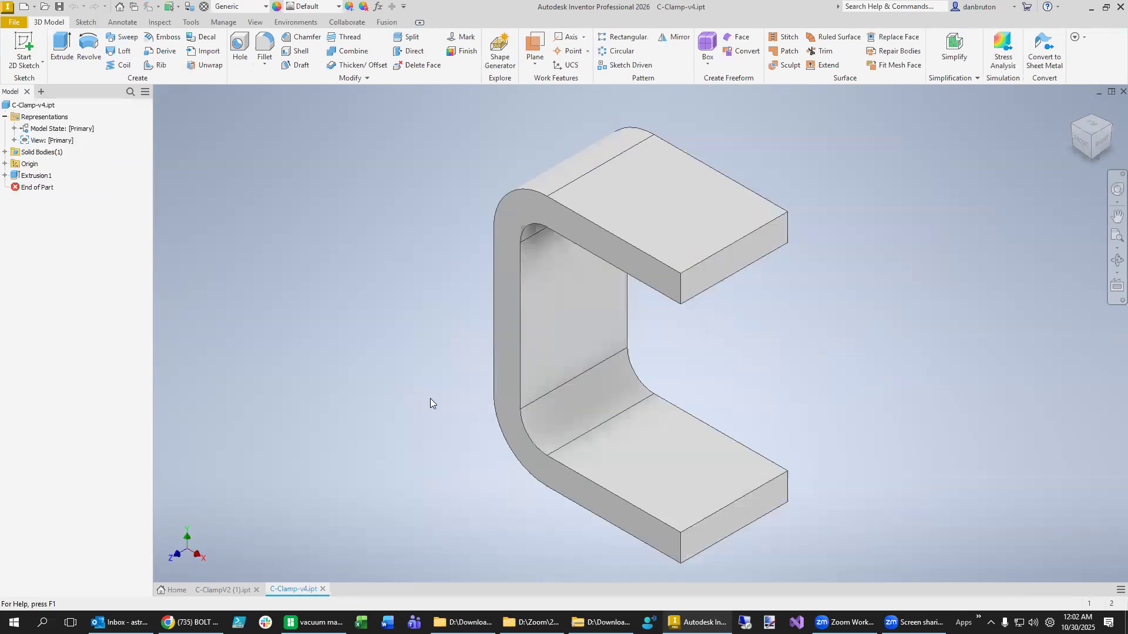
- Edit the extrusion's profile sketch, make the end lines of both arms collinear, and finish the sketch
{"action": "mouse_move", "coordinate": [484, 421]}
{"action": "middle_mouse_down", "text": "shift"}
{"action": "mouse_move", "coordinate": [534, 395]}
{"action": "mouse_move", "coordinate": [569, 398]}
{"action": "mouse_move", "coordinate": [475, 393]}
{"action": "mouse_move", "coordinate": [464, 405]}
{"action": "middle_mouse_up", "text": "shift"}
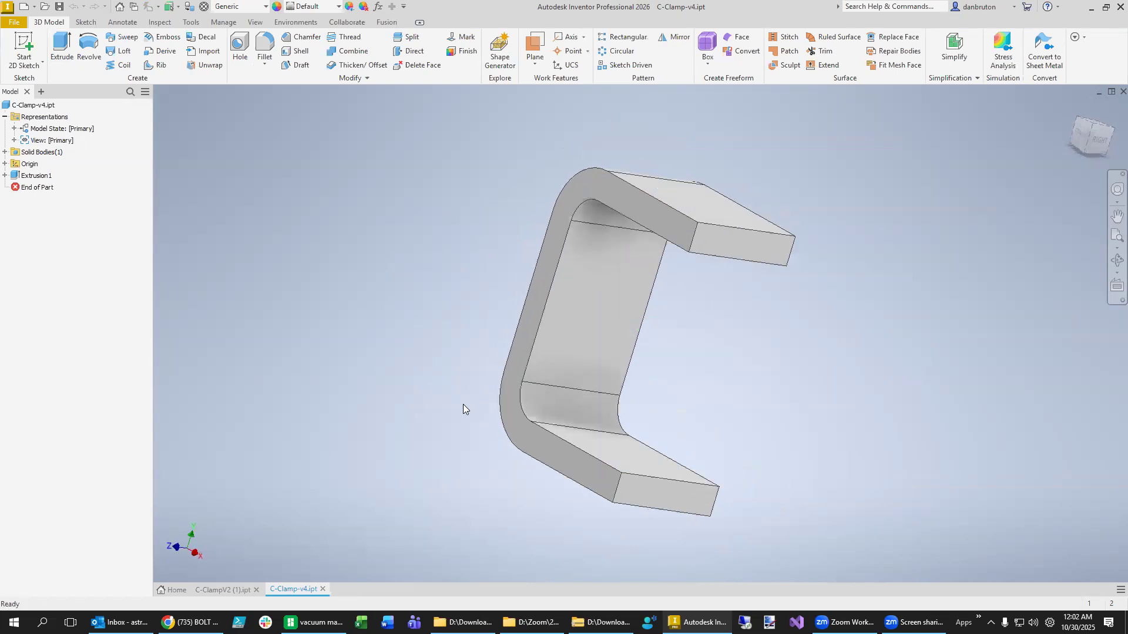
{"action": "left_click", "coordinate": [4, 175]}
{"action": "right_click", "coordinate": [39, 187]}
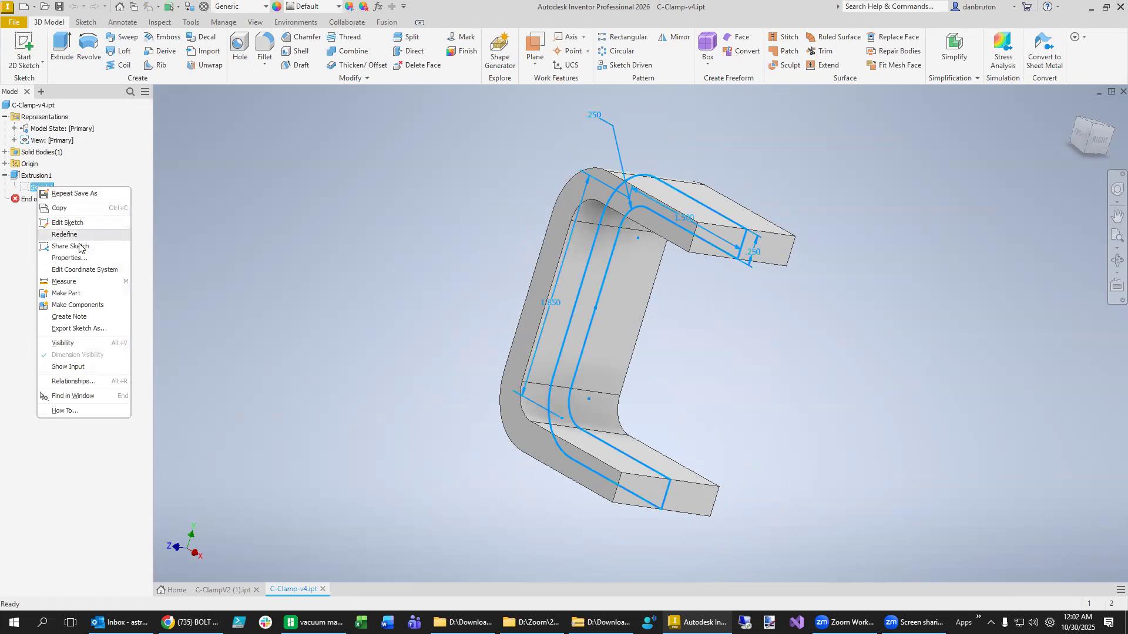
{"action": "left_click", "coordinate": [77, 223]}
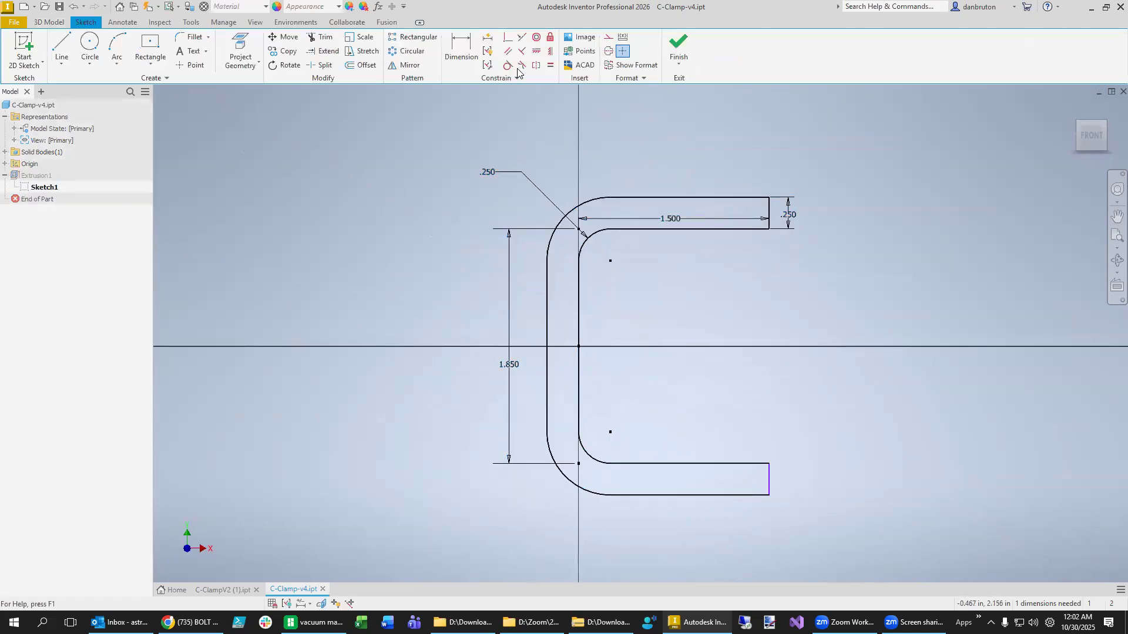
{"action": "left_click", "coordinate": [520, 39]}
{"action": "left_click", "coordinate": [769, 210]}
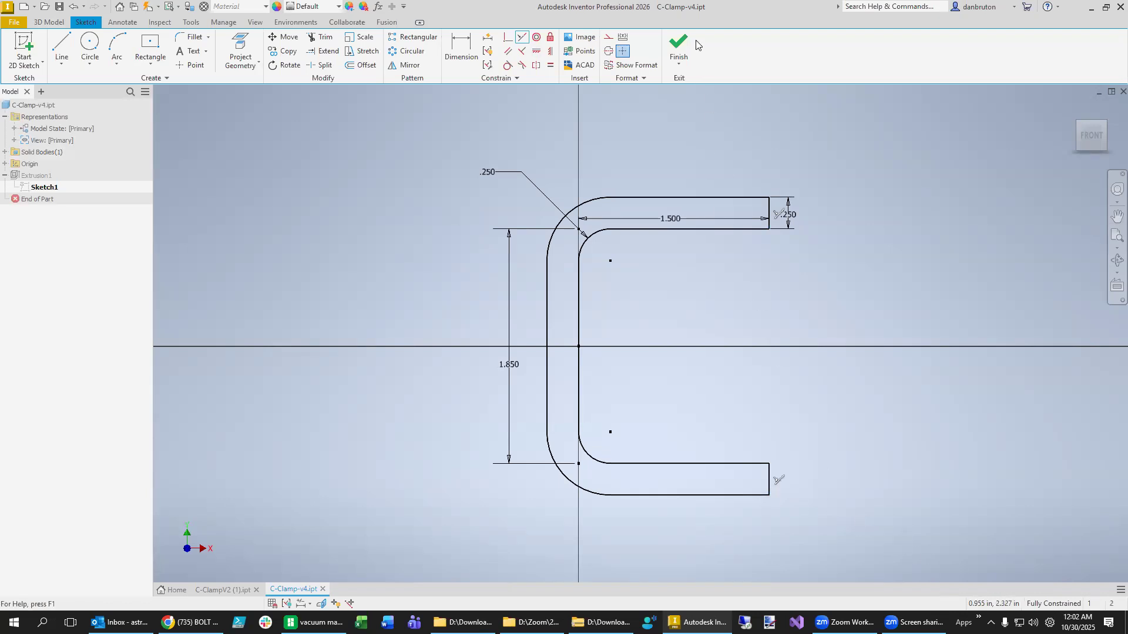
{"action": "left_click", "coordinate": [679, 46]}
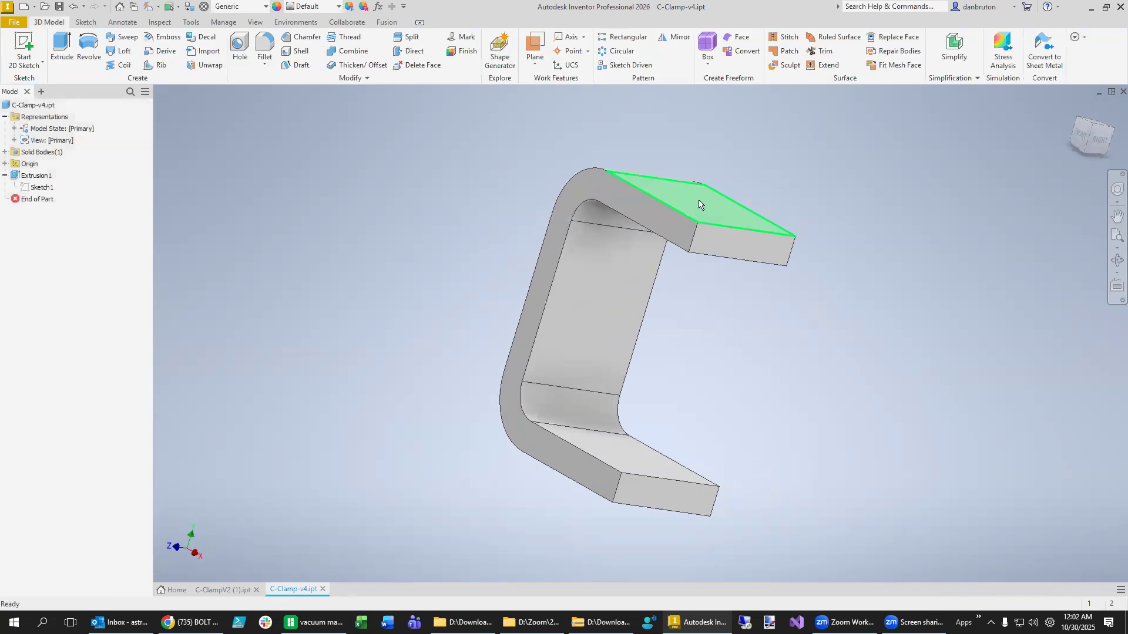
- Start a new sketch on the top face of the C-clamp's upper arm
{"action": "right_click", "coordinate": [698, 204]}
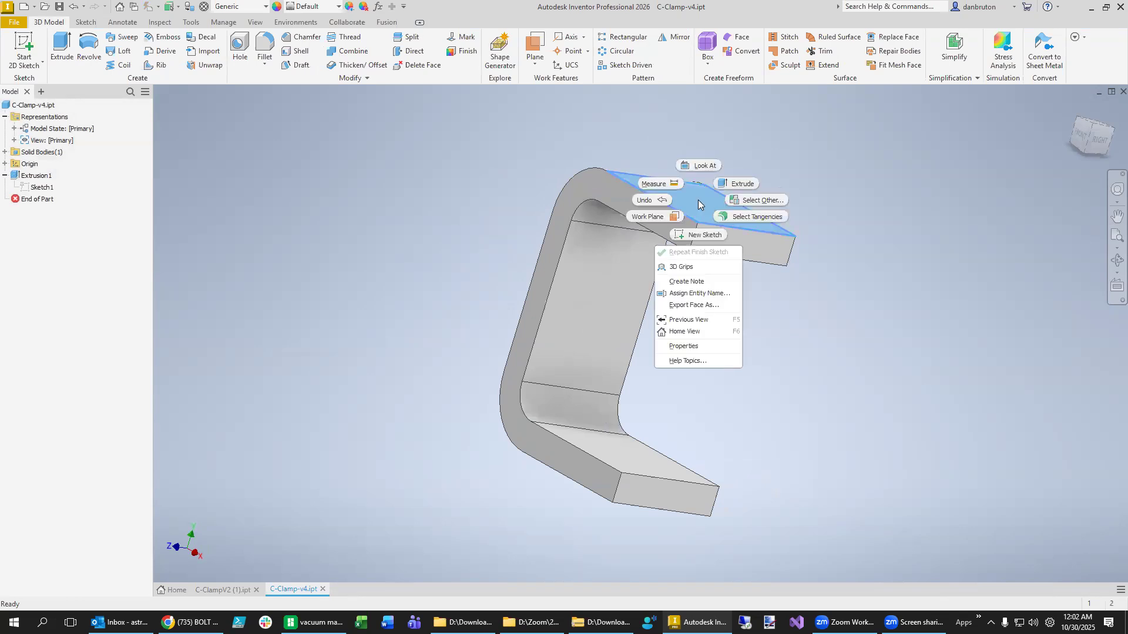
{"action": "left_click", "coordinate": [699, 235]}
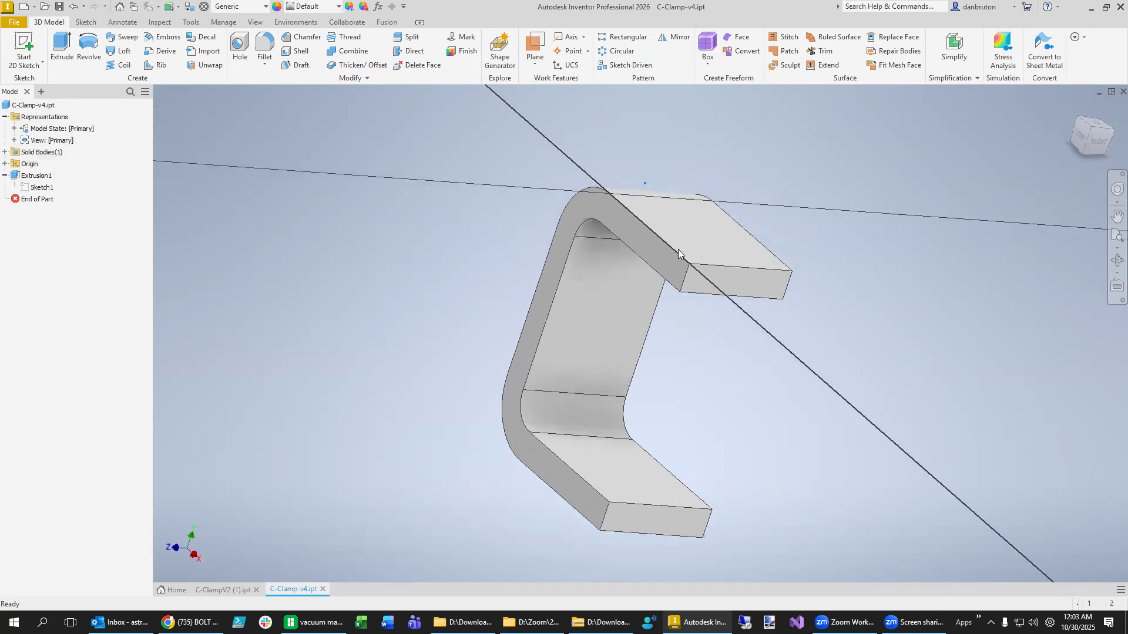
- In C-ClampV2 (1), identify which features form the upper arm's collar and lower lugs, and inspect the settings of Extrusion2
{"action": "left_click", "coordinate": [224, 590]}
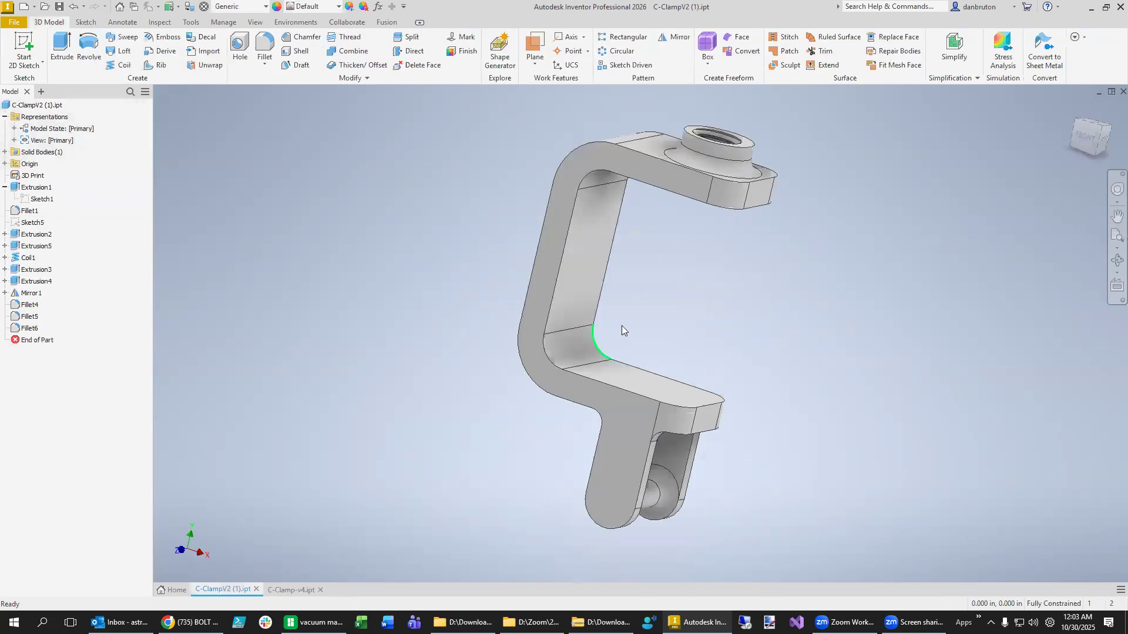
{"action": "scroll", "coordinate": [754, 227], "scroll_direction": "down", "scroll_amount": 3}
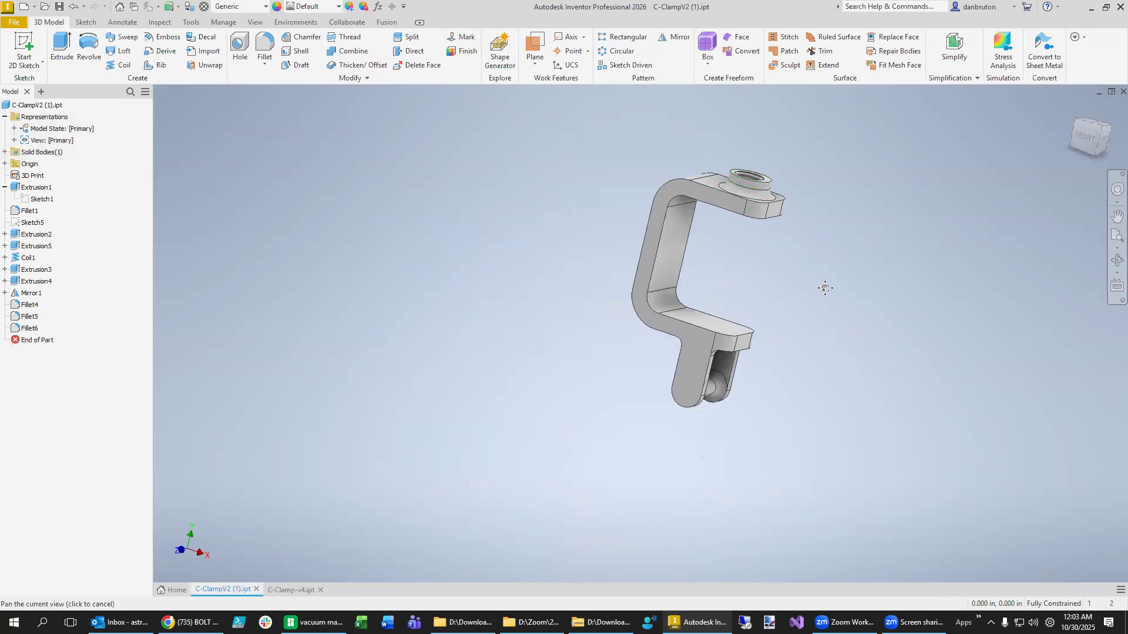
{"action": "middle_click_drag", "start_coordinate": [823, 284], "coordinate": [750, 352]}
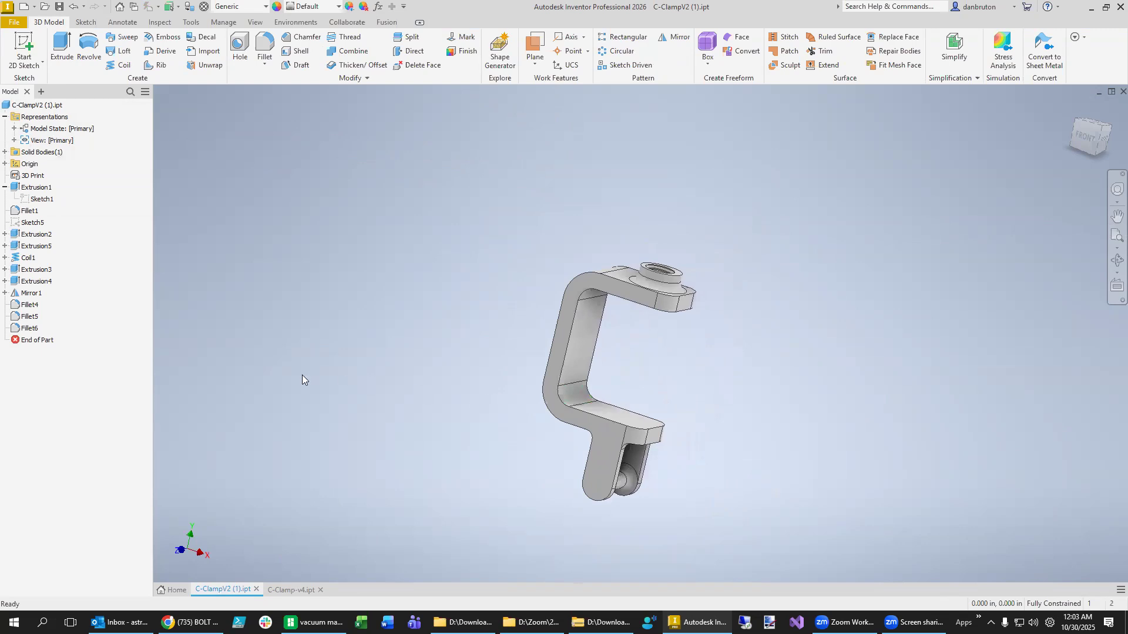
{"action": "left_click", "coordinate": [37, 281]}
{"action": "left_click", "coordinate": [37, 271]}
{"action": "left_click", "coordinate": [35, 247]}
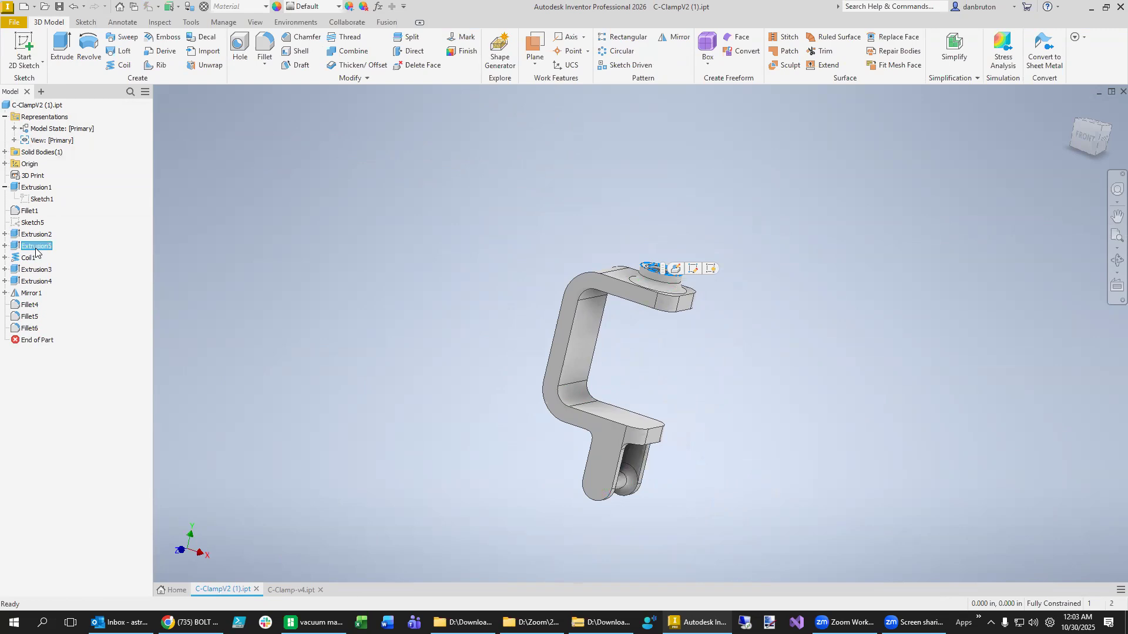
{"action": "left_click", "coordinate": [37, 235]}
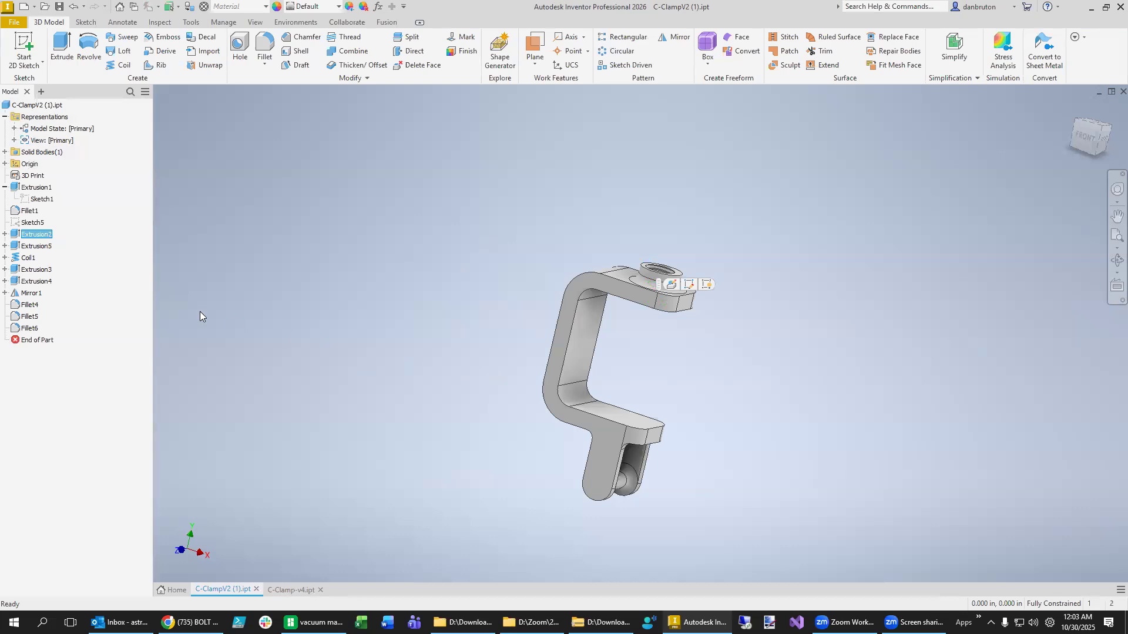
{"action": "right_click", "coordinate": [39, 236]}
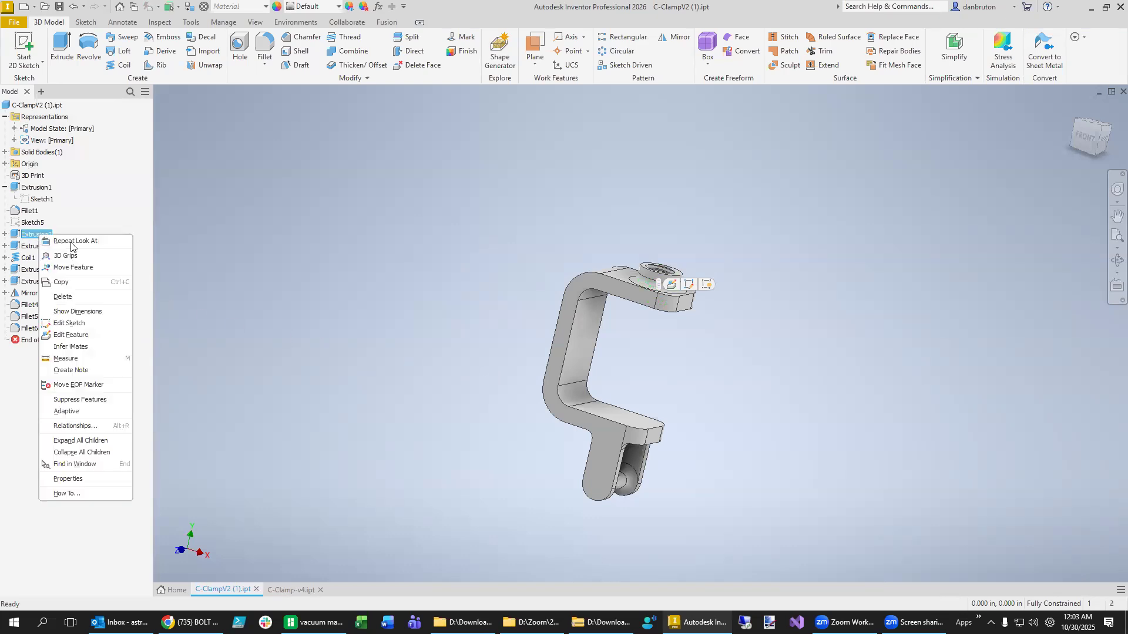
{"action": "left_click", "coordinate": [87, 335]}
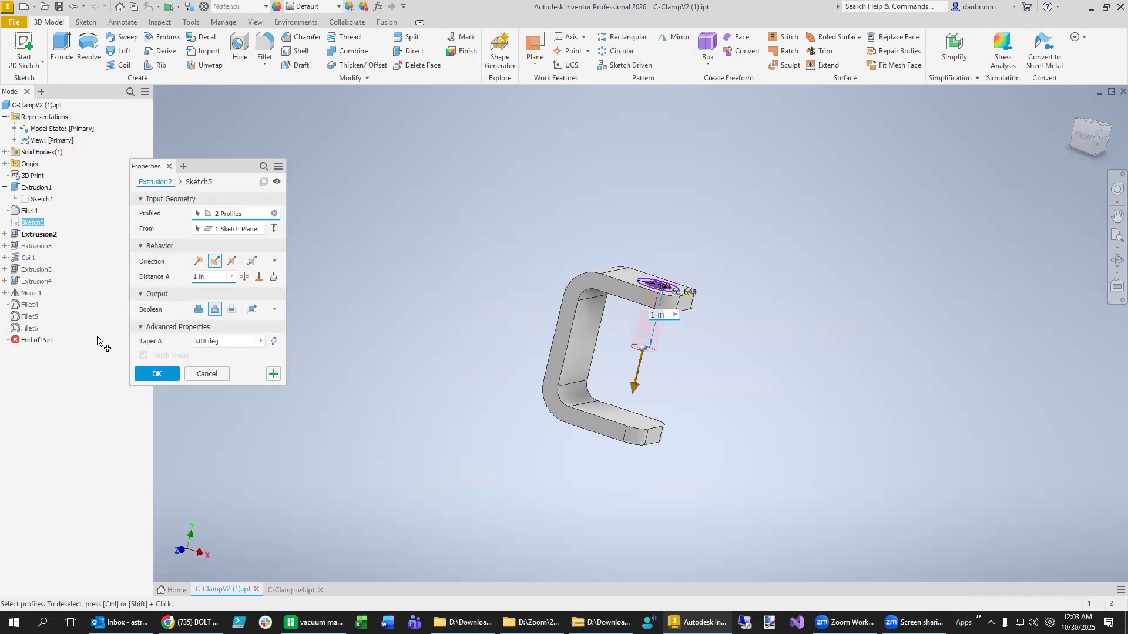
{"action": "left_click", "coordinate": [200, 376]}
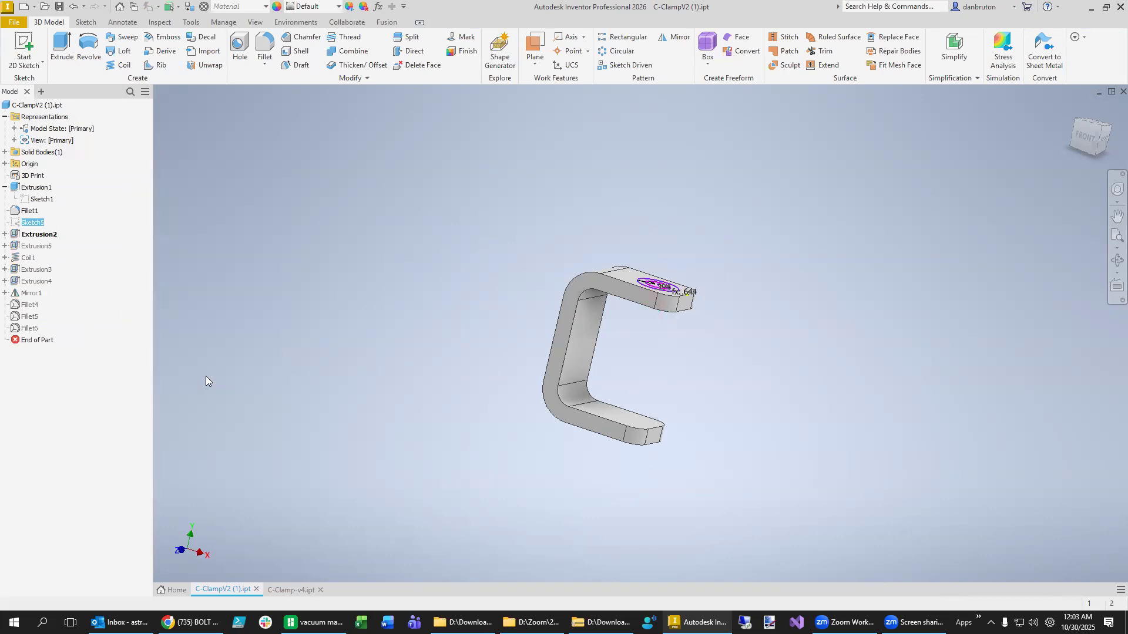
- In C-ClampV2 (1), open the sketch behind Extrusion5 and inspect the diameter dimensions of the inner and outer circles
{"action": "right_click", "coordinate": [33, 249]}
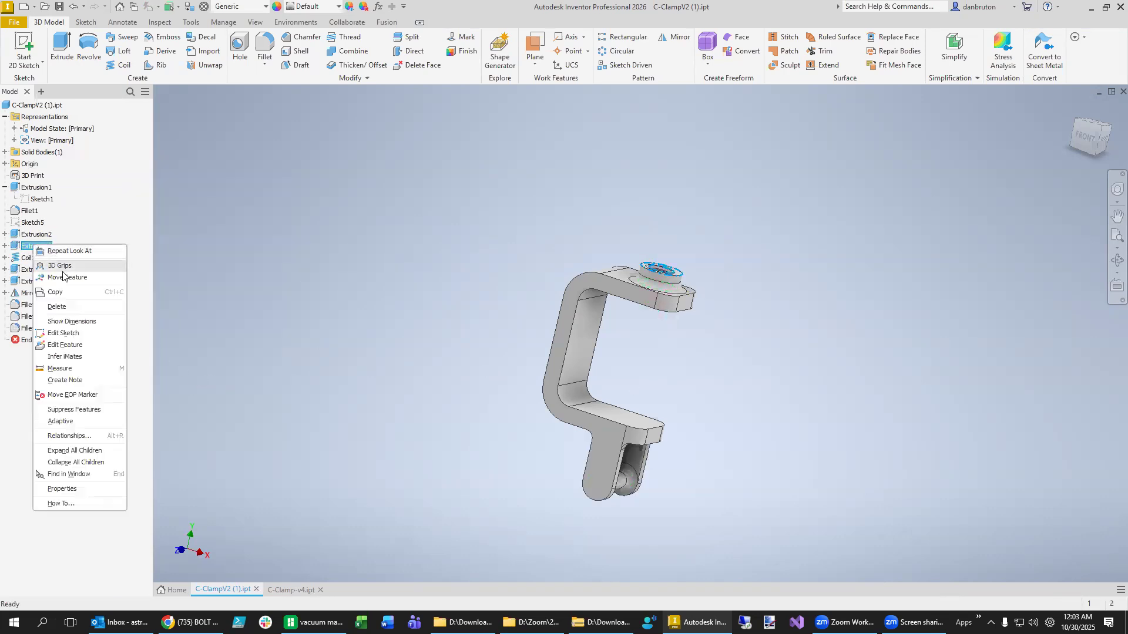
{"action": "left_click", "coordinate": [69, 333]}
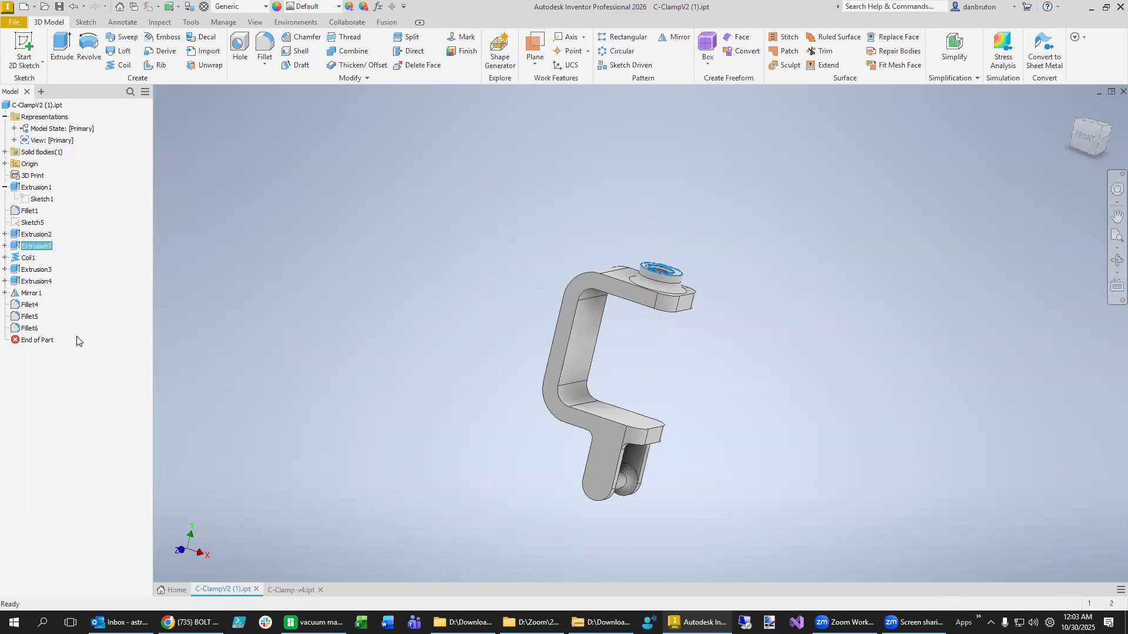
{"action": "scroll", "coordinate": [726, 370], "scroll_direction": "down", "scroll_amount": 3}
{"action": "scroll", "coordinate": [725, 370], "scroll_direction": "up", "scroll_amount": 5}
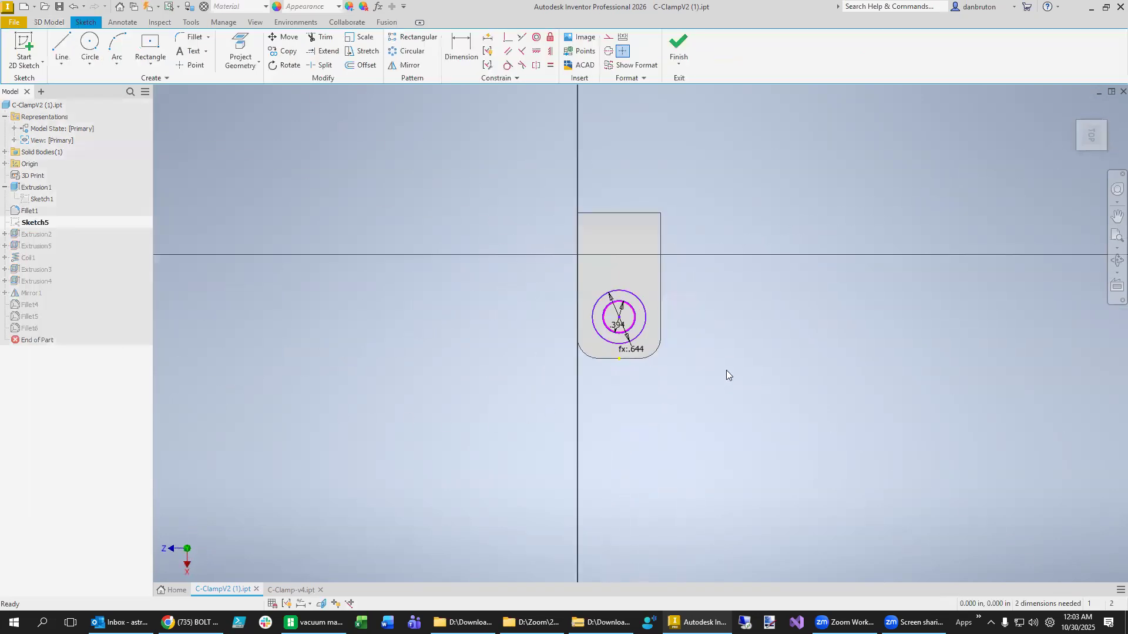
{"action": "middle_click_drag", "start_coordinate": [612, 403], "coordinate": [615, 477]}
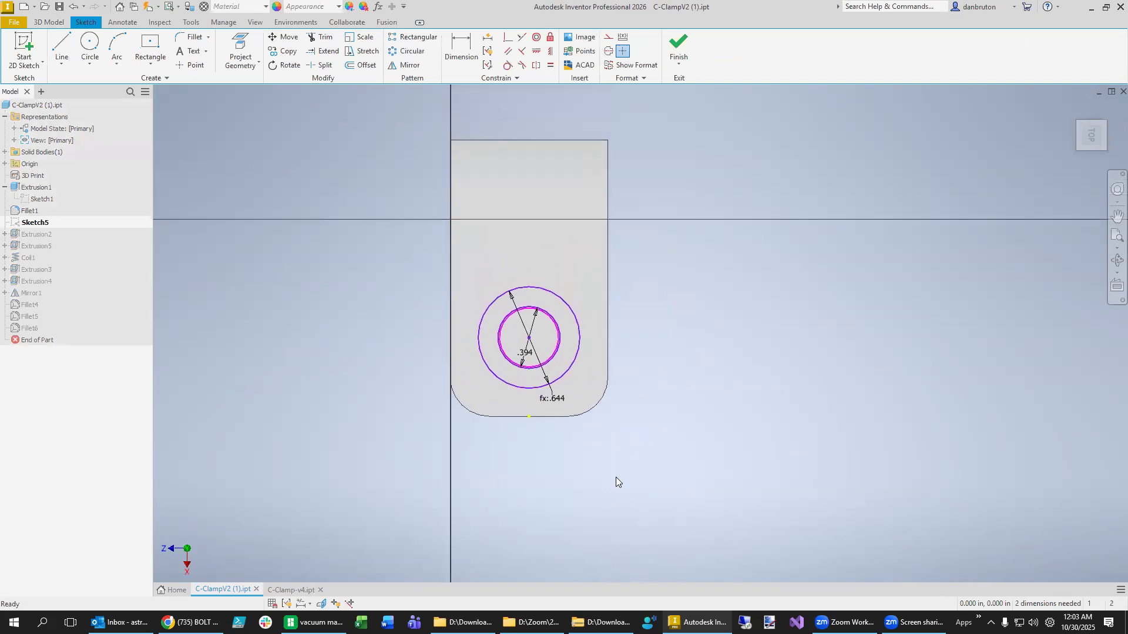
{"action": "double_click", "coordinate": [526, 347]}
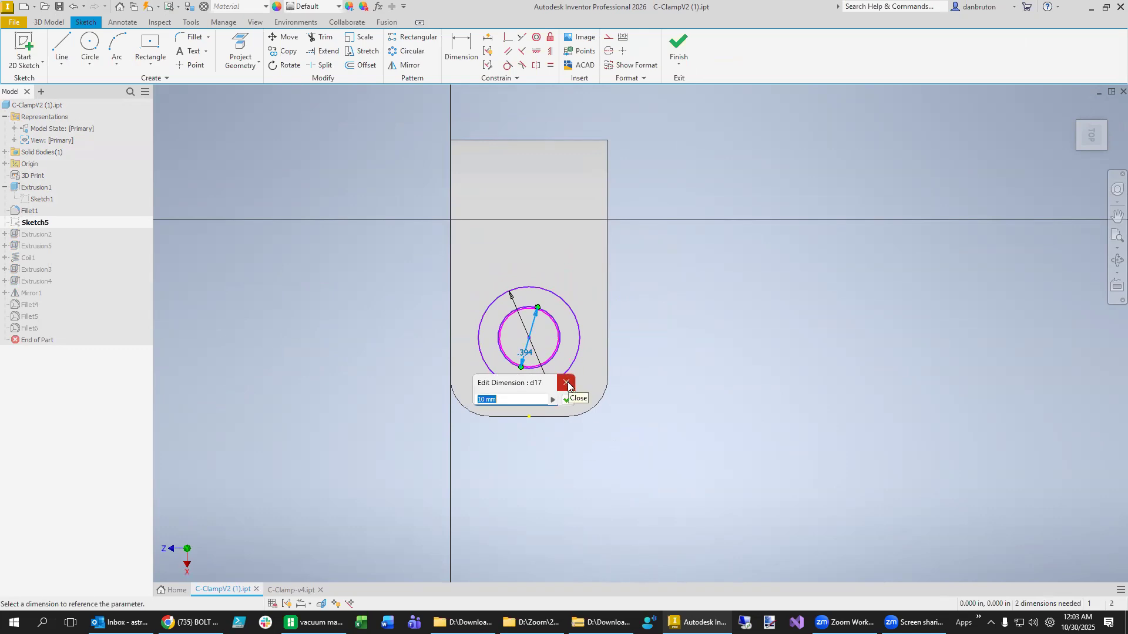
{"action": "left_click", "coordinate": [566, 383]}
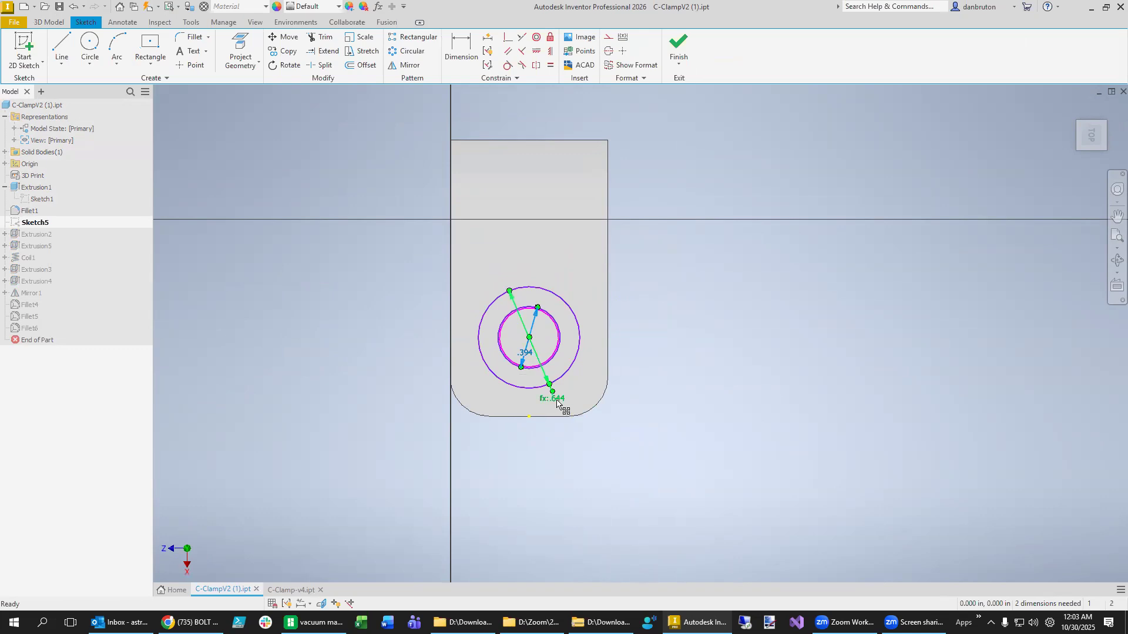
{"action": "key", "text": "Escape"}
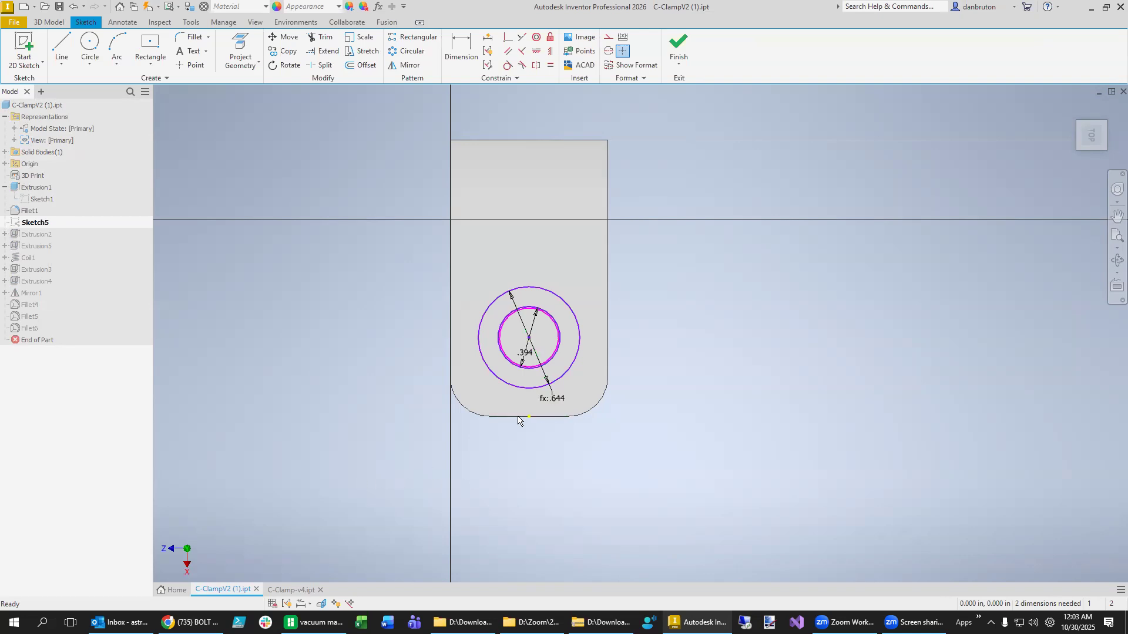
{"action": "double_click", "coordinate": [552, 399]}
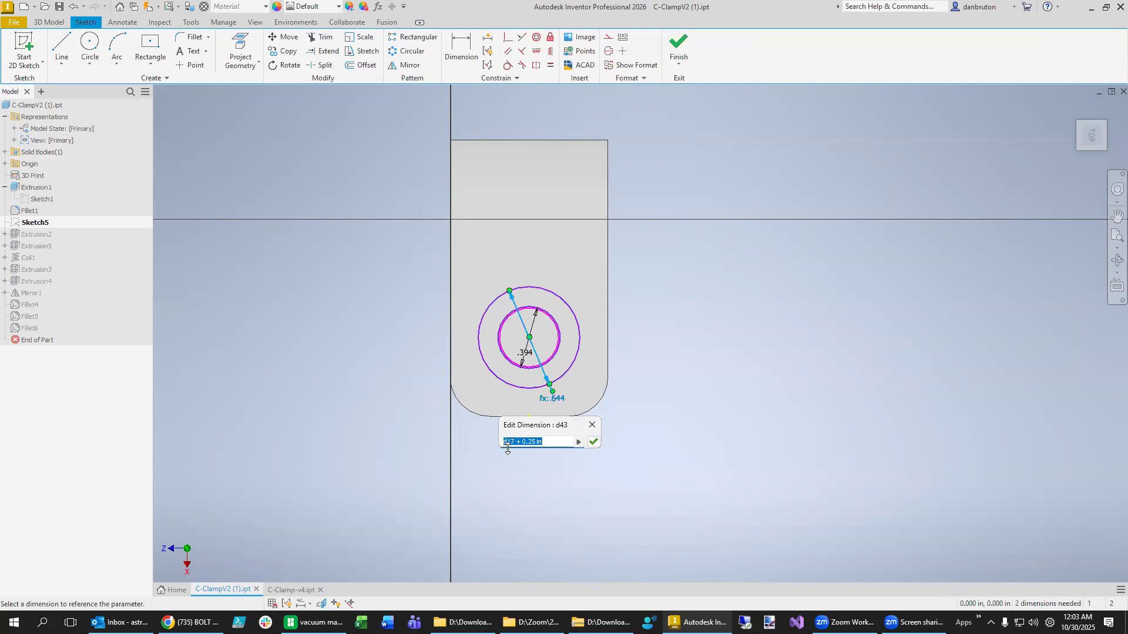
{"action": "left_click", "coordinate": [592, 425]}
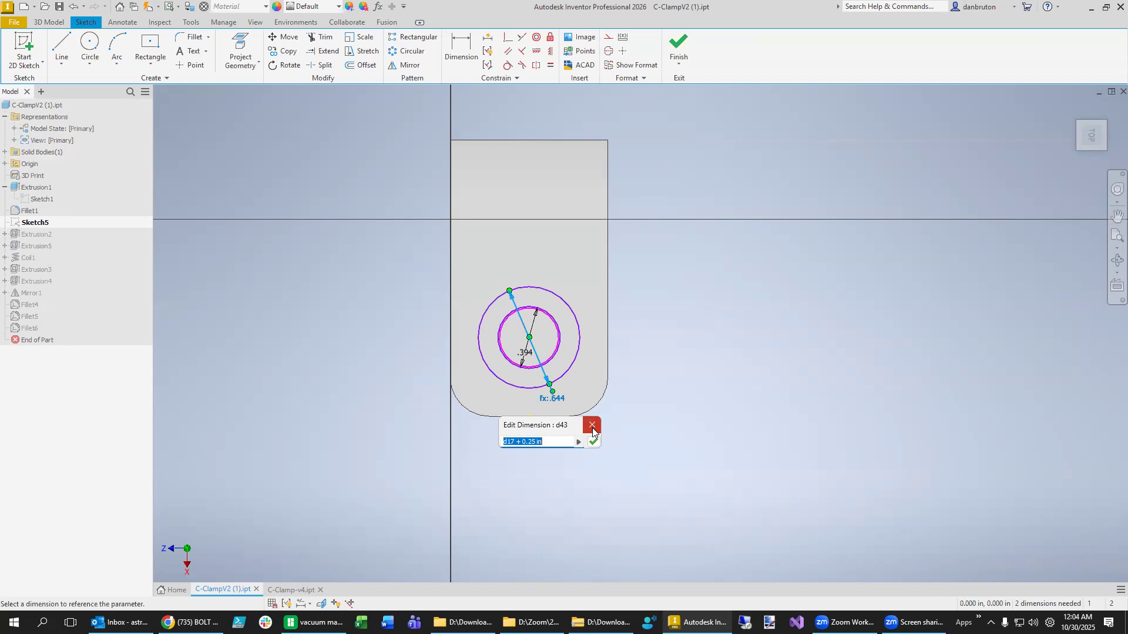
- Return to C-Clamp-v4 and look up the M11 hex-nut specs in Chrome, in the Chapter 7 Nuts and Bolts assignment
{"action": "left_click", "coordinate": [294, 591]}
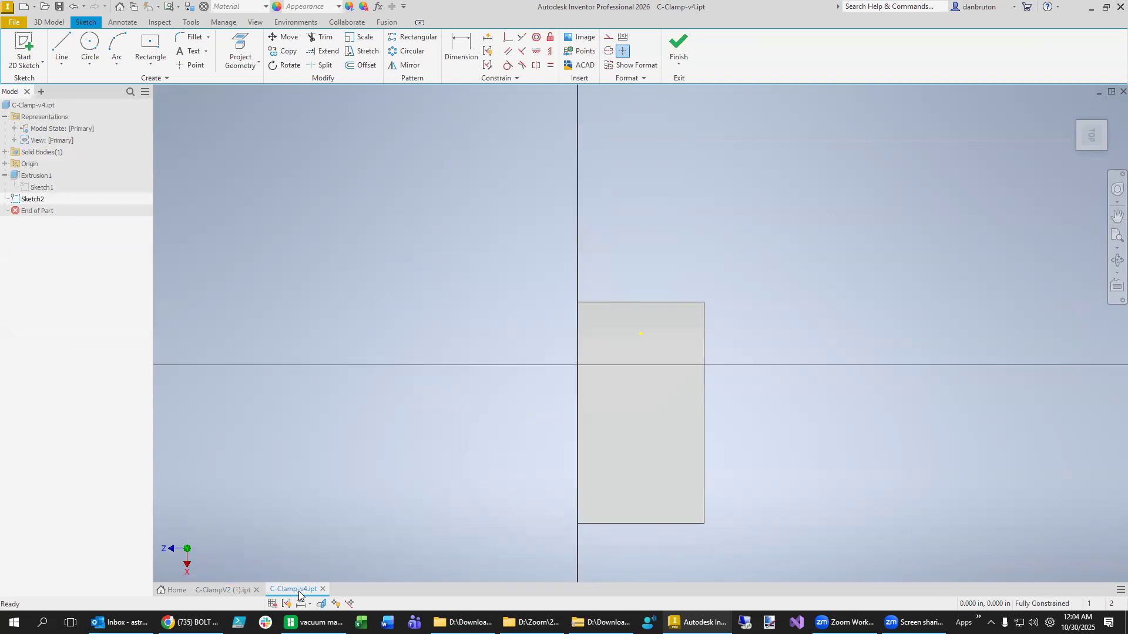
{"action": "left_click", "coordinate": [188, 622]}
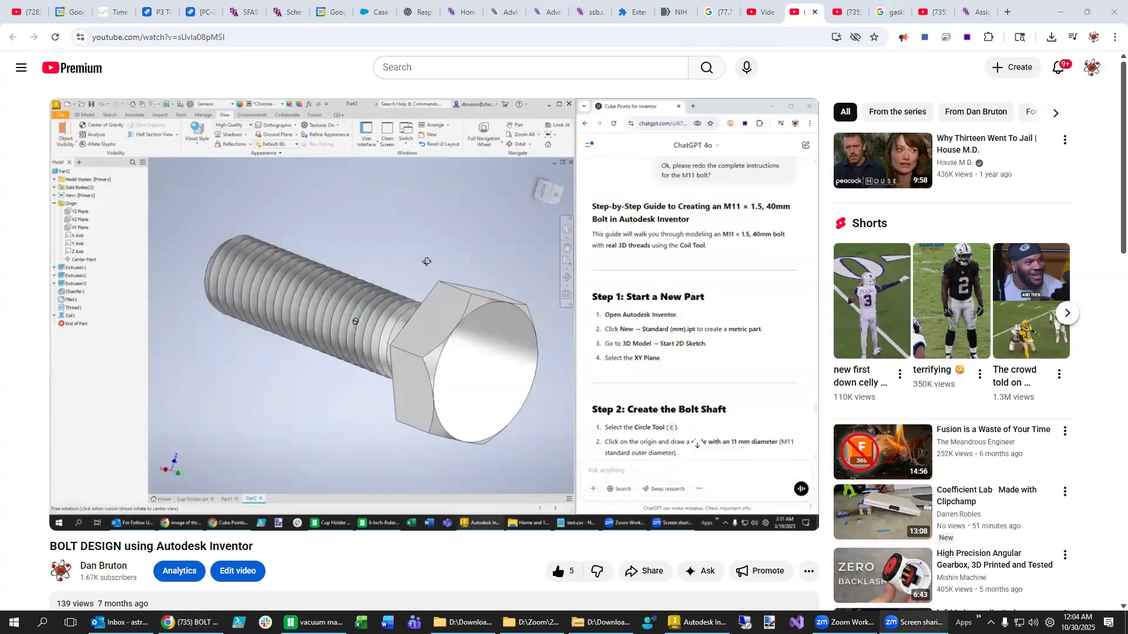
{"action": "key", "text": "ctrl+9"}
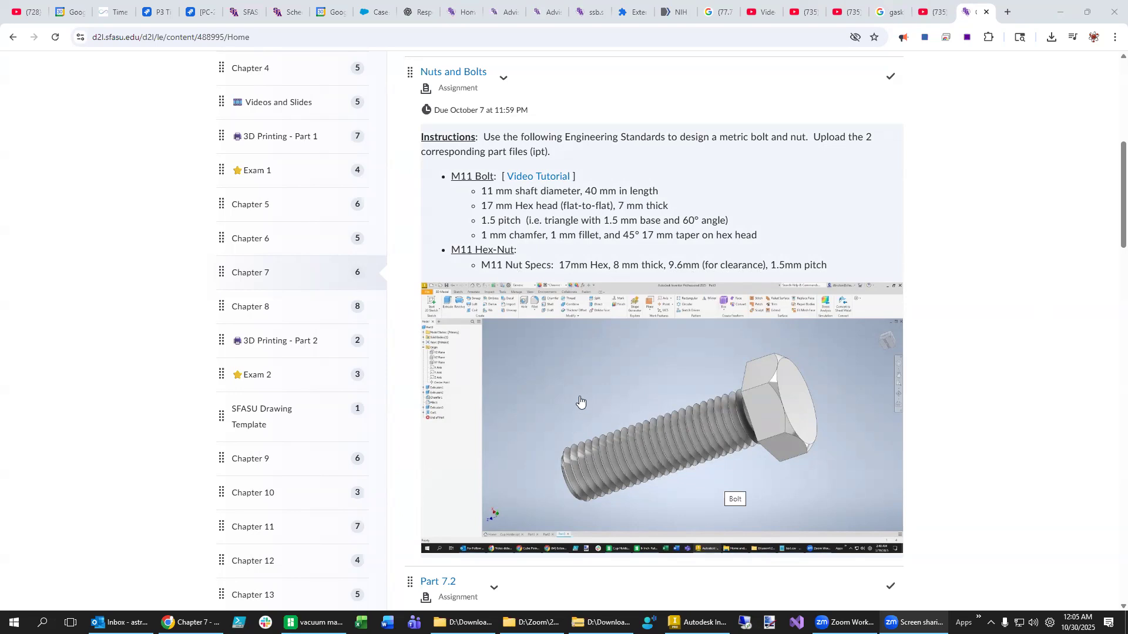
{"action": "left_click", "coordinate": [698, 622]}
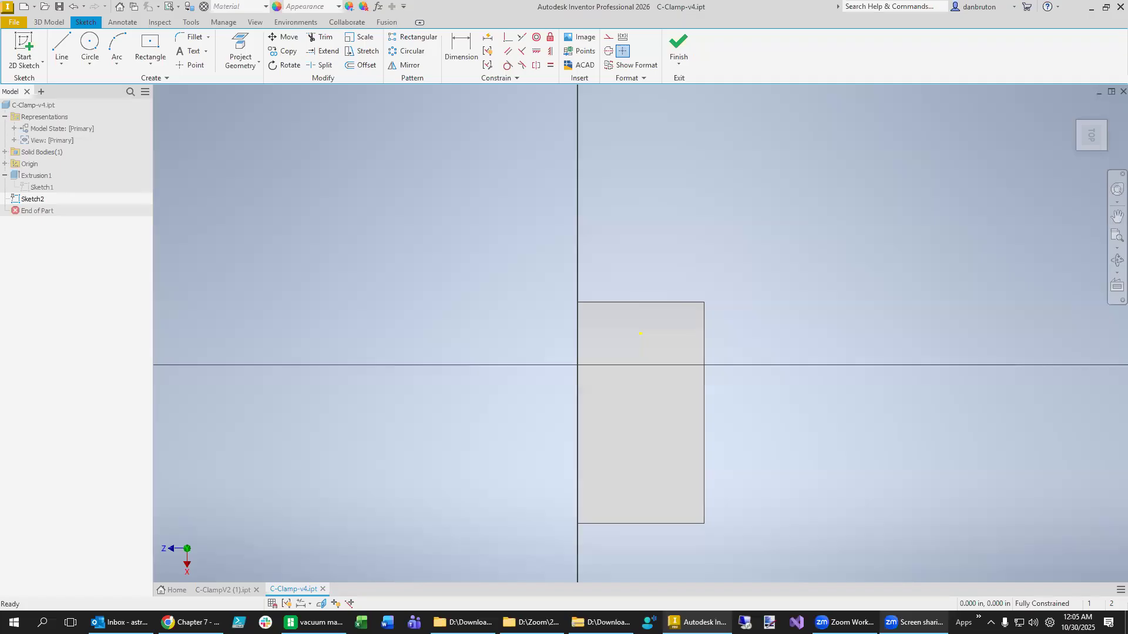
- In C-Clamp-v4, draw two crossing lines on the upper arm's top face, each joining the midpoints of opposite edges
{"action": "mouse_move", "coordinate": [800, 445]}
{"action": "middle_mouse_down", "text": "shift"}
{"action": "mouse_move", "coordinate": [812, 474]}
{"action": "mouse_move", "coordinate": [805, 463]}
{"action": "middle_mouse_up", "text": "shift"}
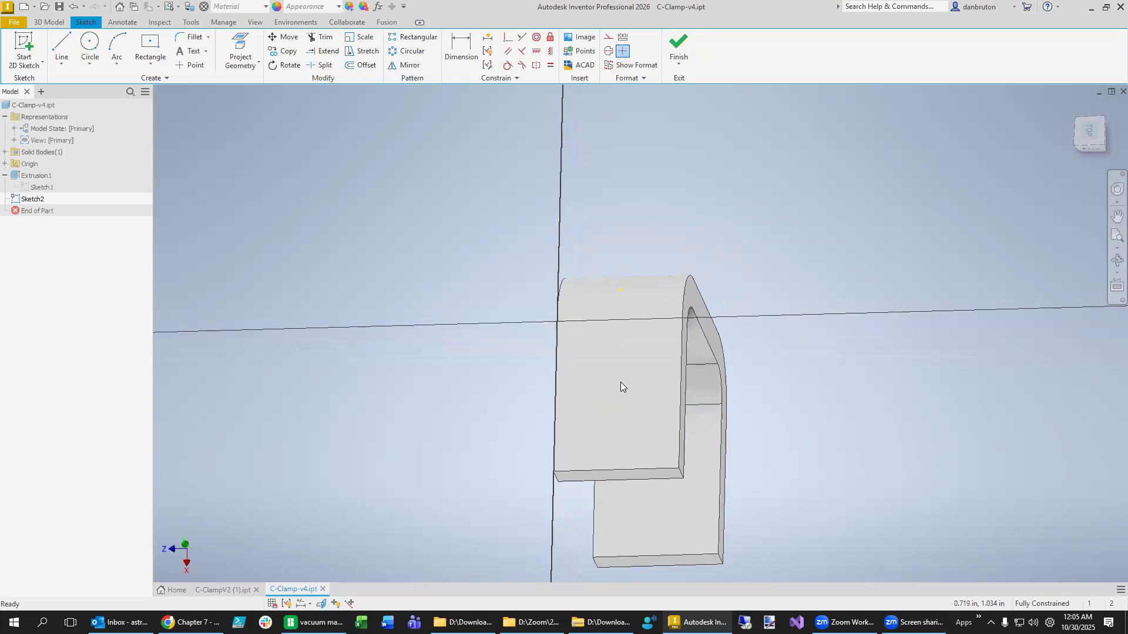
{"action": "left_click", "coordinate": [89, 46]}
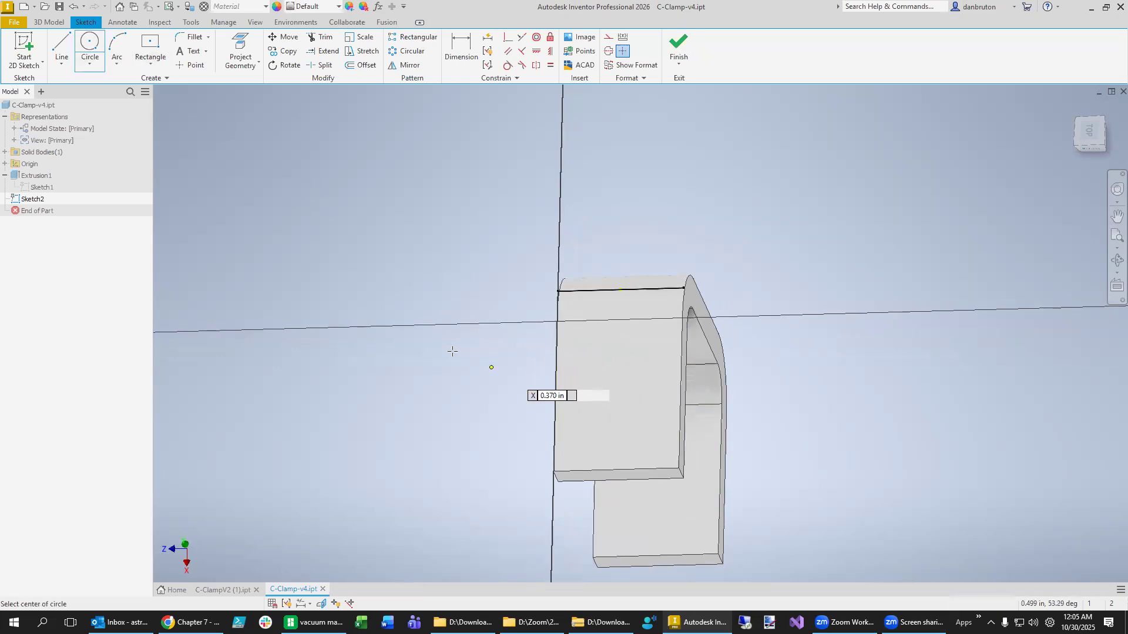
{"action": "left_click", "coordinate": [71, 64]}
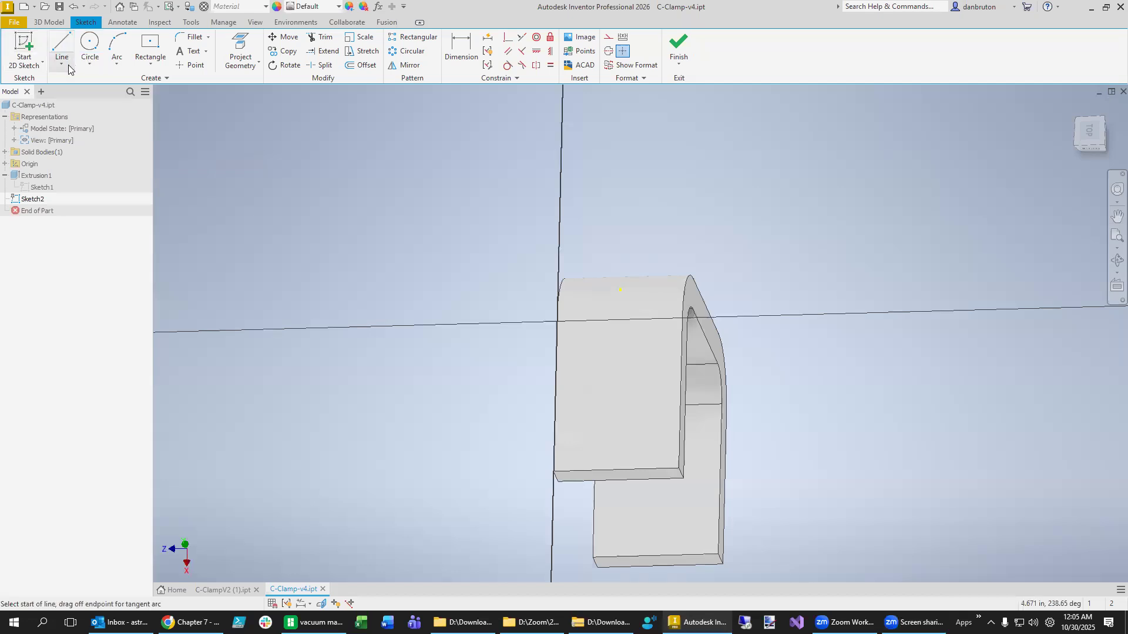
{"action": "left_click", "coordinate": [68, 68]}
{"action": "left_click", "coordinate": [88, 85]}
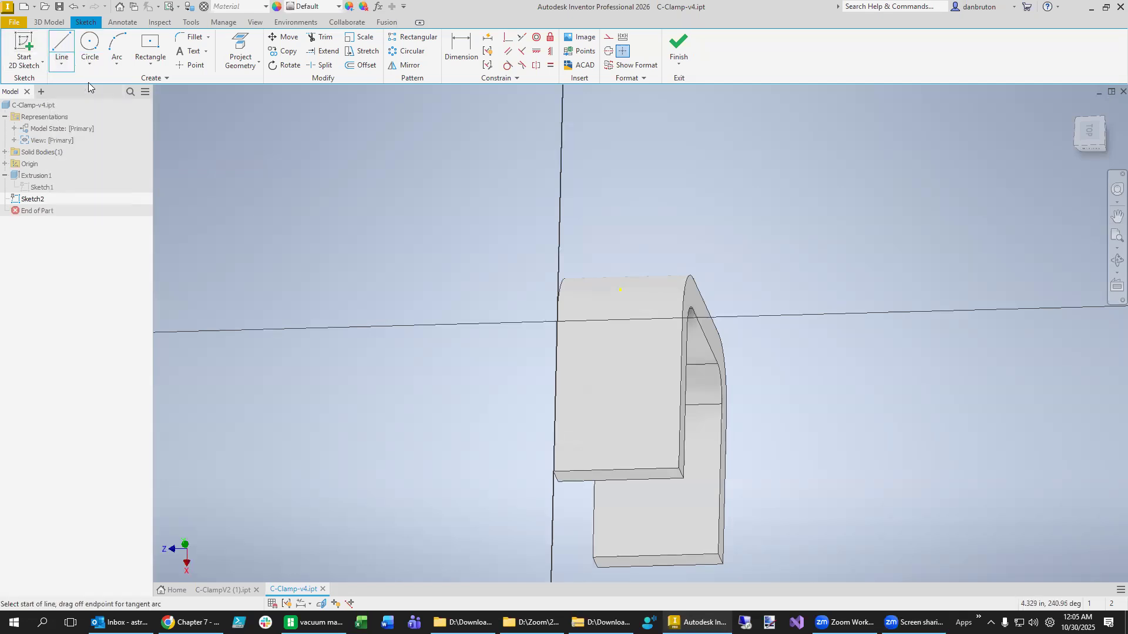
{"action": "left_click", "coordinate": [619, 320]}
{"action": "double_click", "coordinate": [615, 470]}
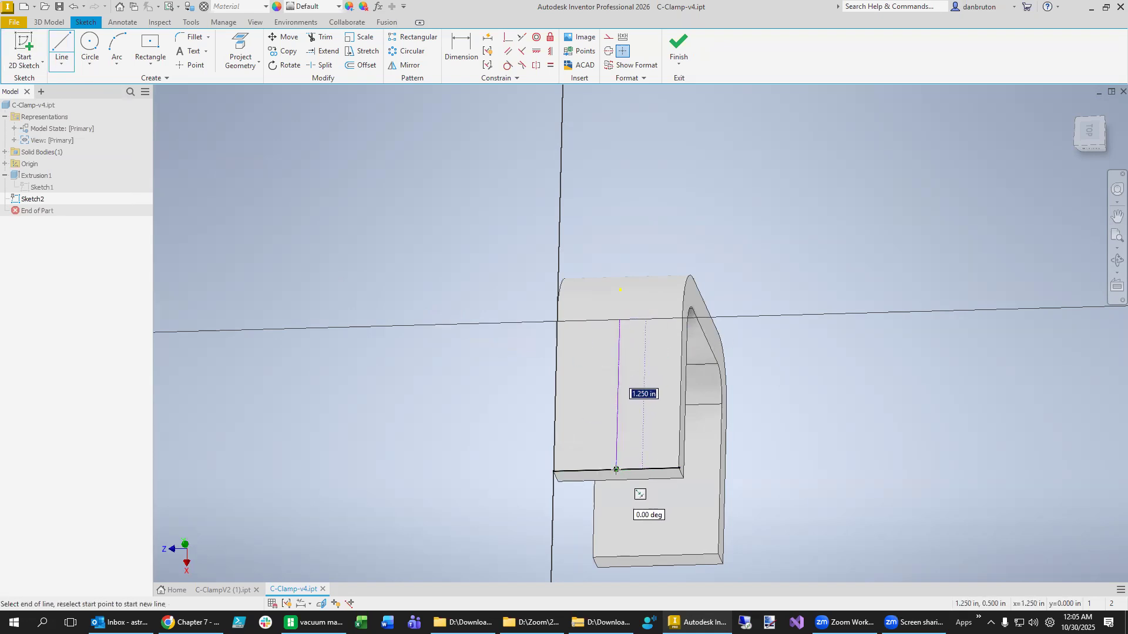
{"action": "left_click", "coordinate": [555, 395]}
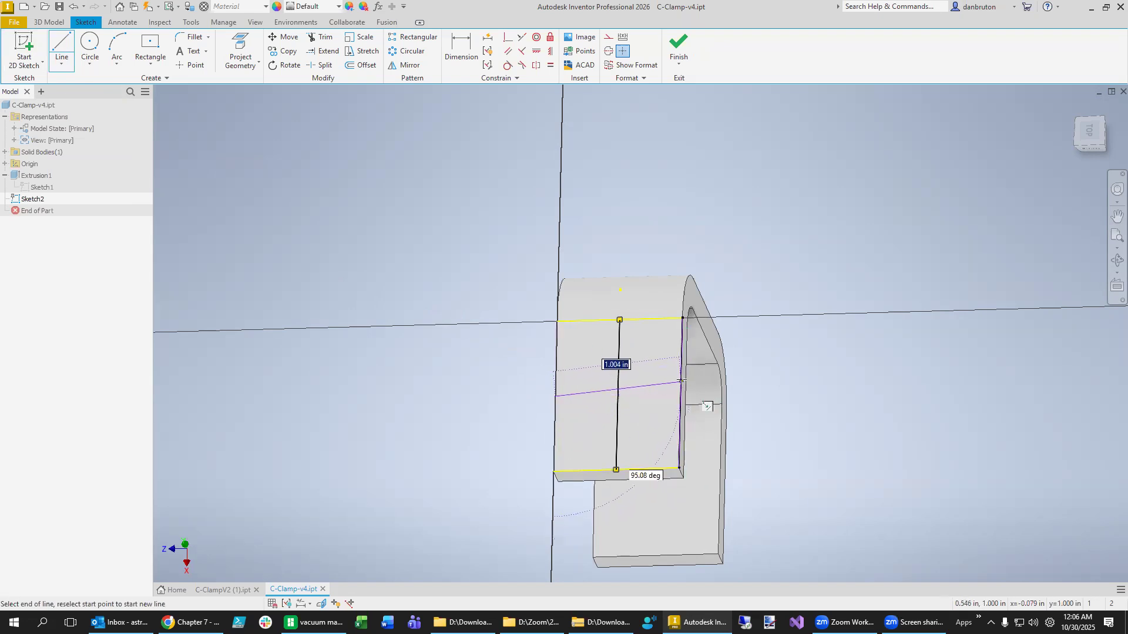
{"action": "left_click", "coordinate": [680, 385]}
{"action": "key", "text": "Escape"}
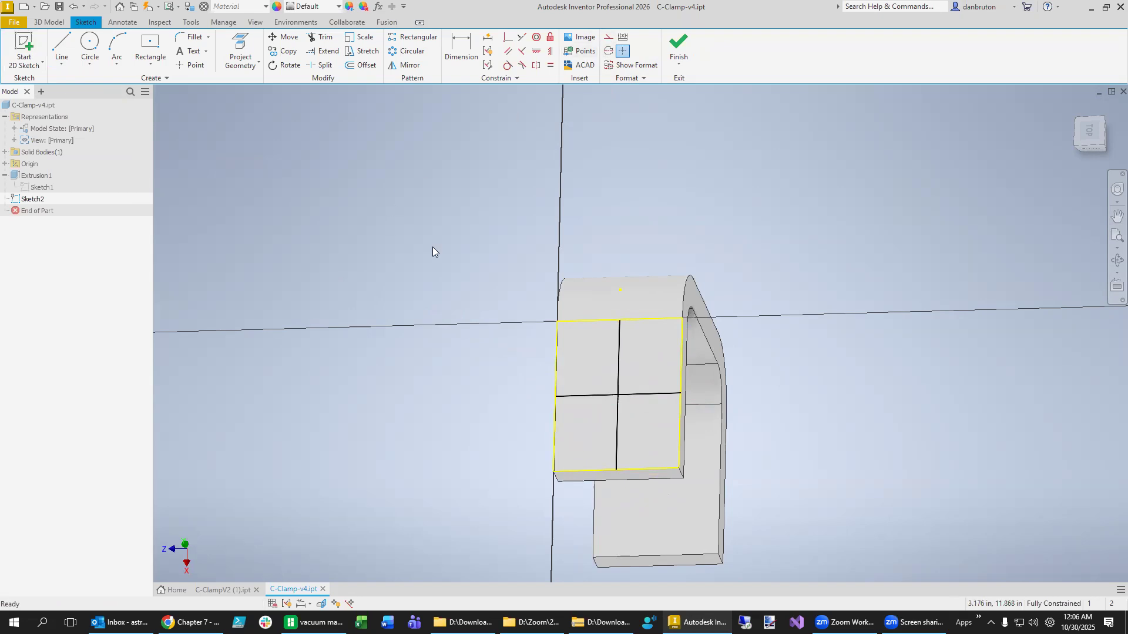
- Convert both crossing midlines on the arm's top face to construction lines
{"action": "left_click", "coordinate": [611, 394]}
{"action": "left_click", "coordinate": [608, 36]}
{"action": "left_click", "coordinate": [618, 369]}
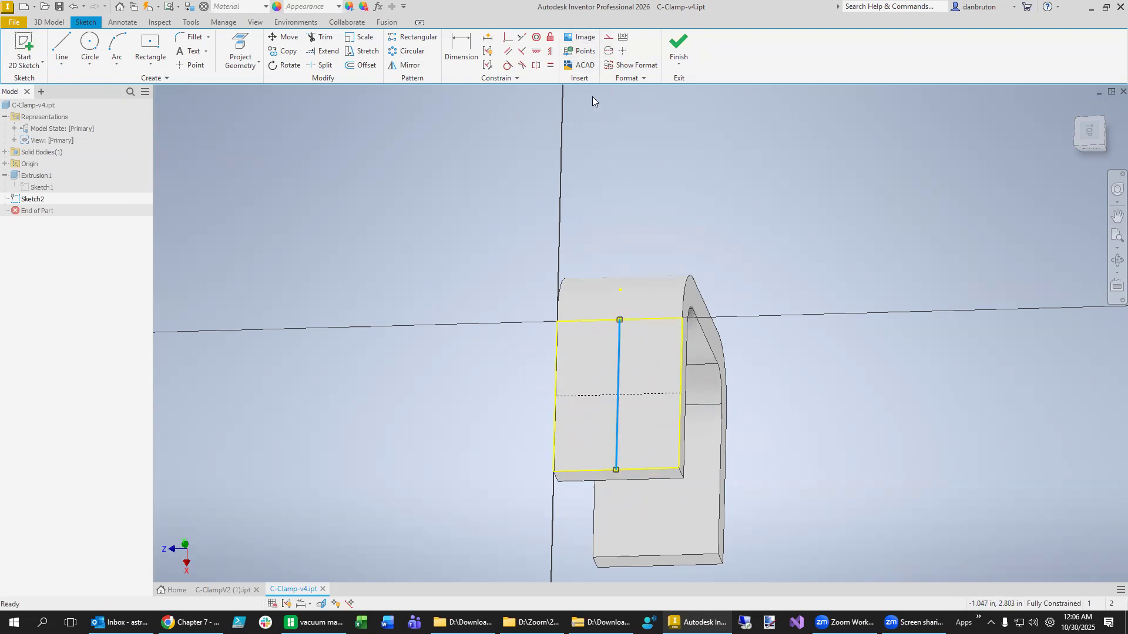
{"action": "left_click", "coordinate": [608, 37]}
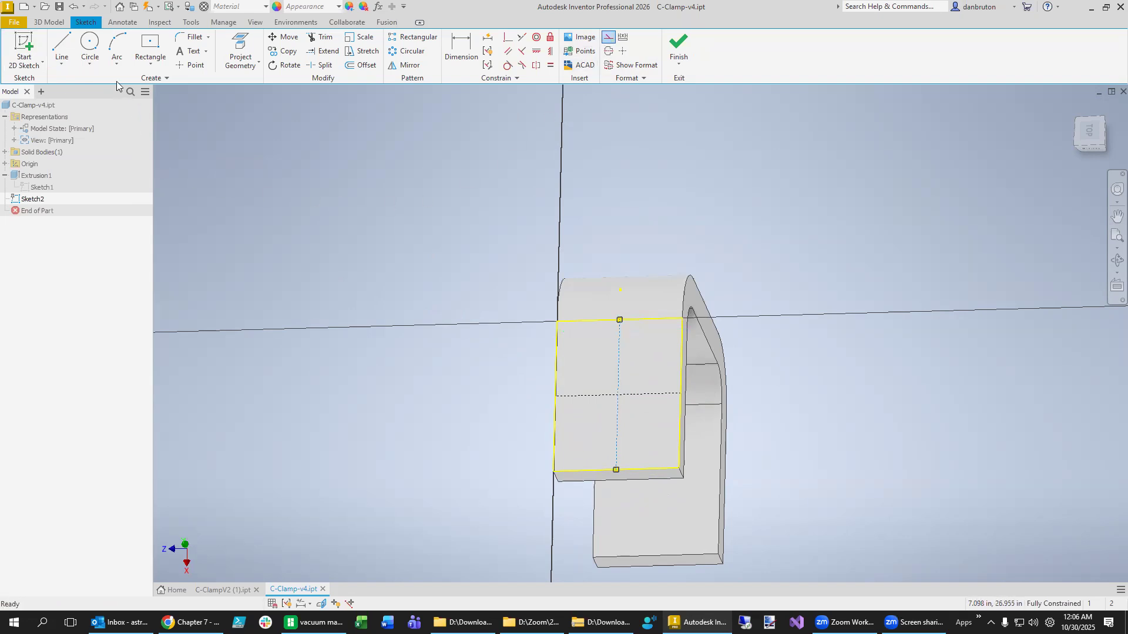
- Draw a circle centred on the intersection of the construction lines and dimension its diameter as 9.6 mm
{"action": "left_click", "coordinate": [90, 46]}
{"action": "left_click", "coordinate": [618, 394]}
{"action": "left_click", "coordinate": [642, 373]}
{"action": "left_click", "coordinate": [461, 52]}
{"action": "left_click", "coordinate": [642, 373]}
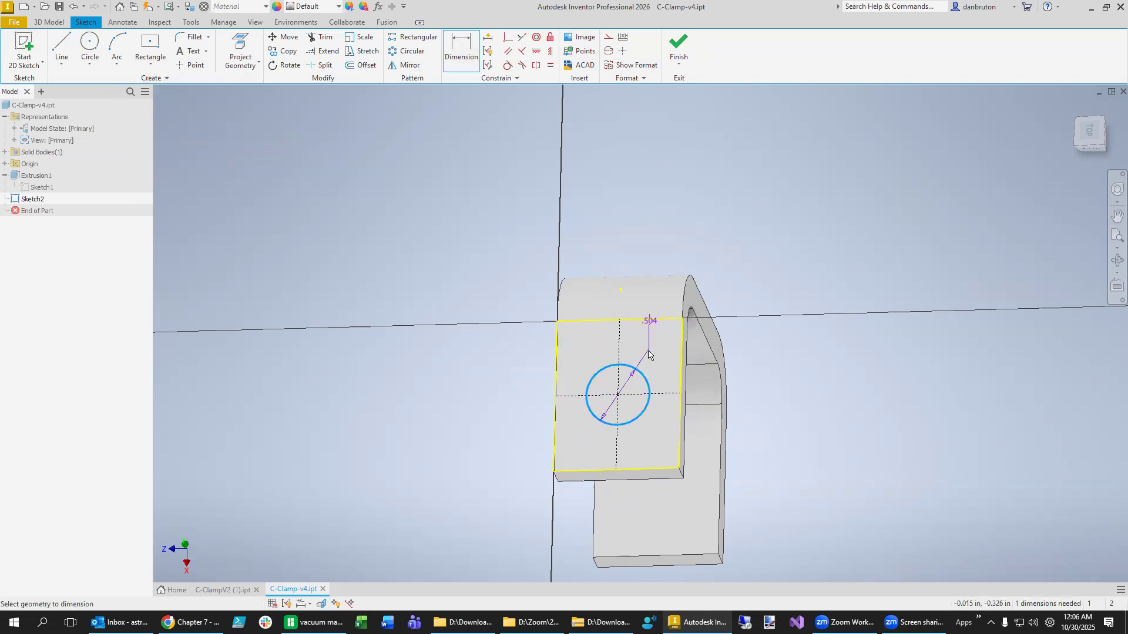
{"action": "left_click", "coordinate": [649, 351]}
{"action": "type", "text": "9.6mm"}
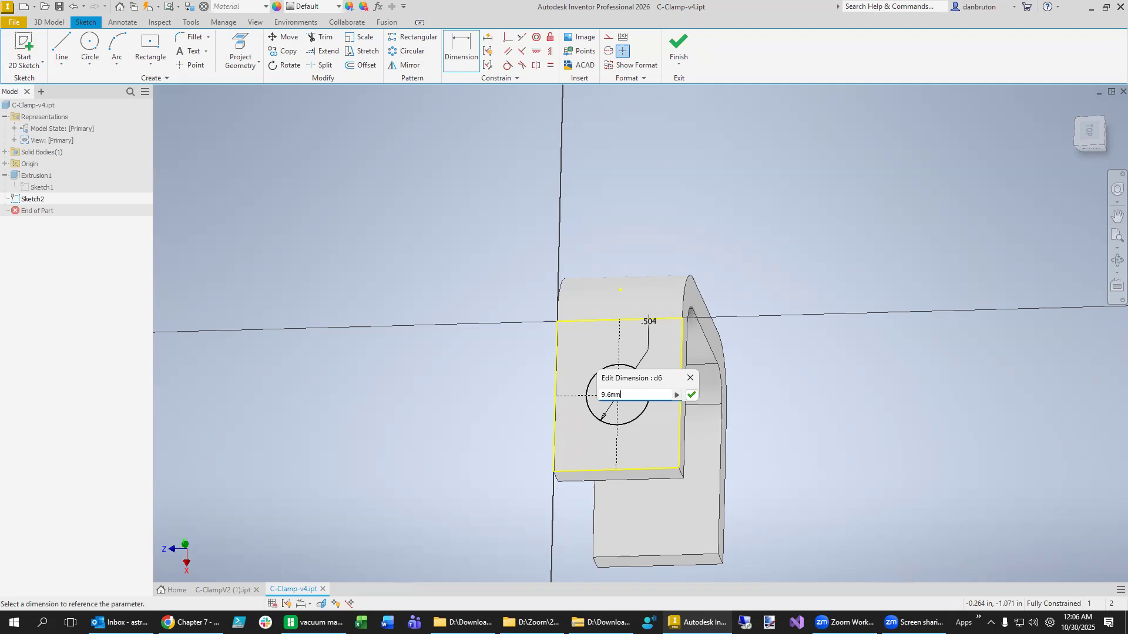
{"action": "key", "text": "Return"}
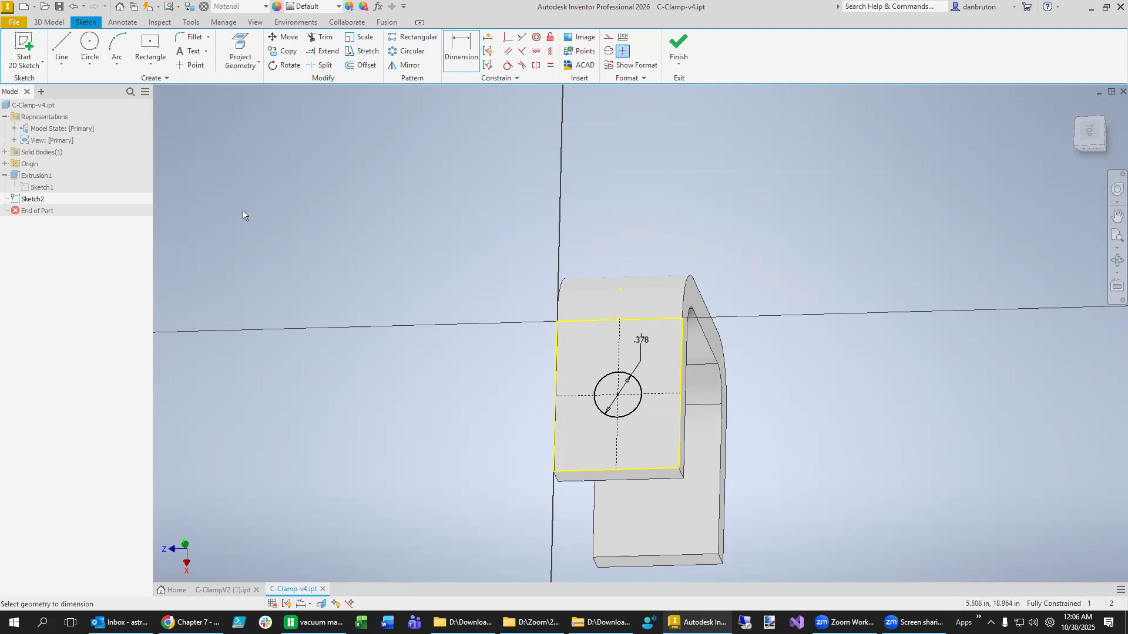
- Draw a larger concentric circle around the hole circle and set the gap between the two circles to .125 in
{"action": "left_click", "coordinate": [90, 46]}
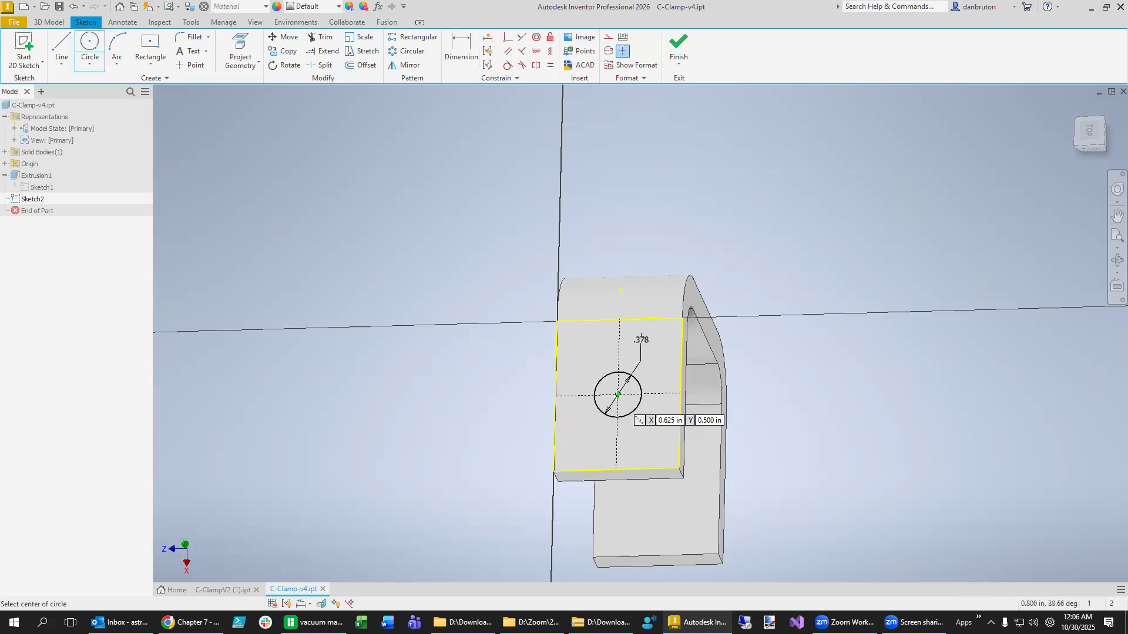
{"action": "left_click", "coordinate": [618, 395]}
{"action": "left_click", "coordinate": [652, 374]}
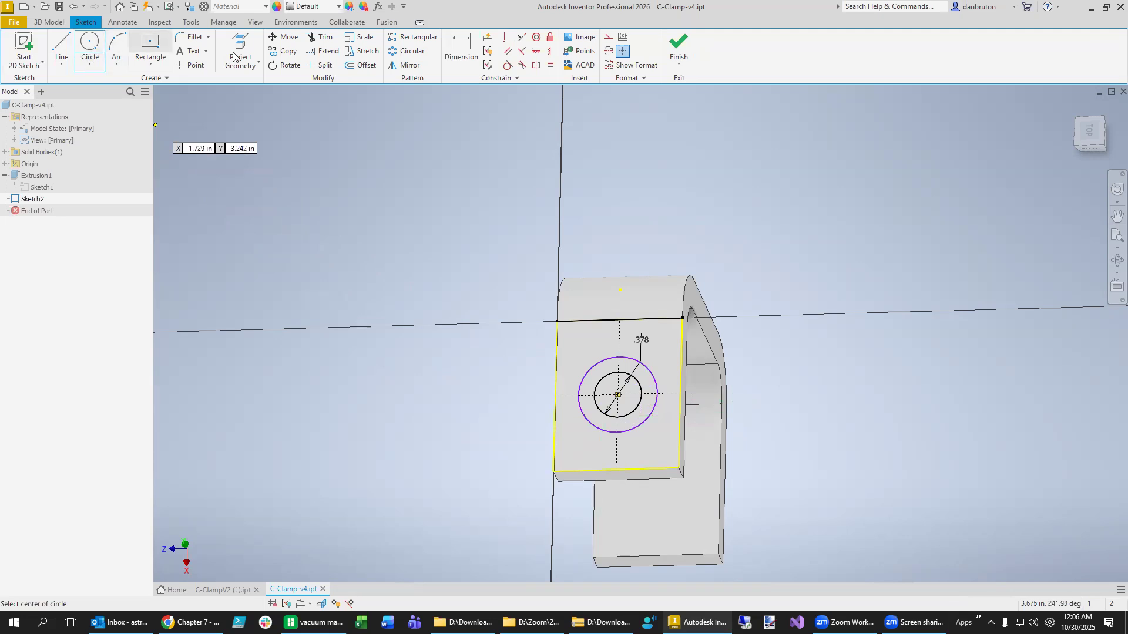
{"action": "left_click", "coordinate": [461, 49]}
{"action": "left_click", "coordinate": [639, 400]}
{"action": "left_click", "coordinate": [652, 414]}
{"action": "left_click", "coordinate": [652, 440]}
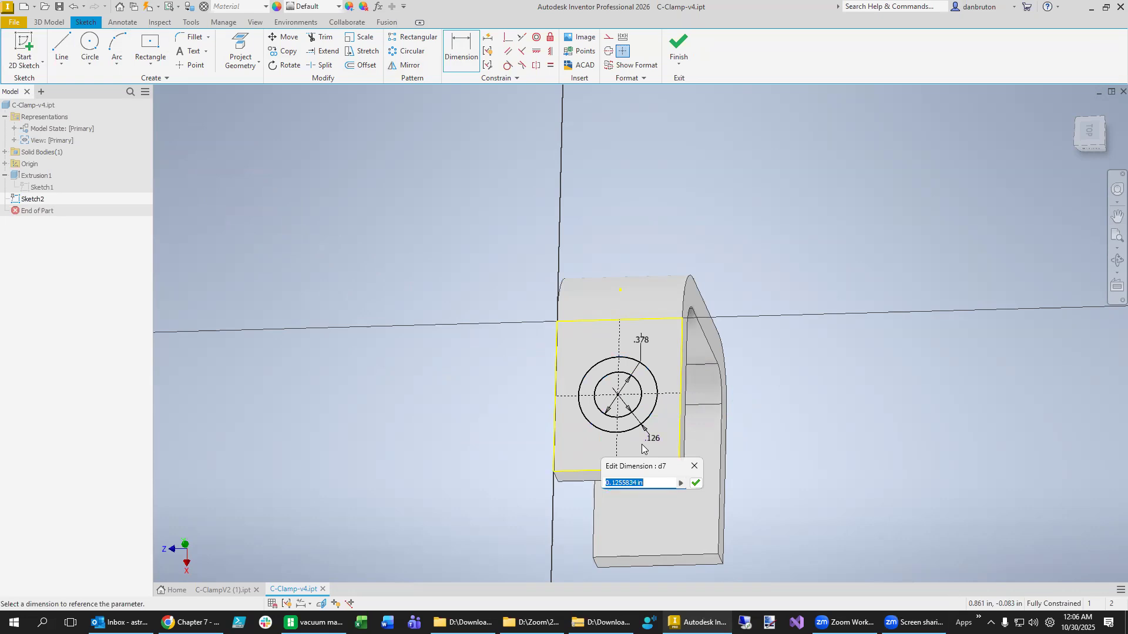
{"action": "type", "text": ".125"}
{"action": "key", "text": "Return"}
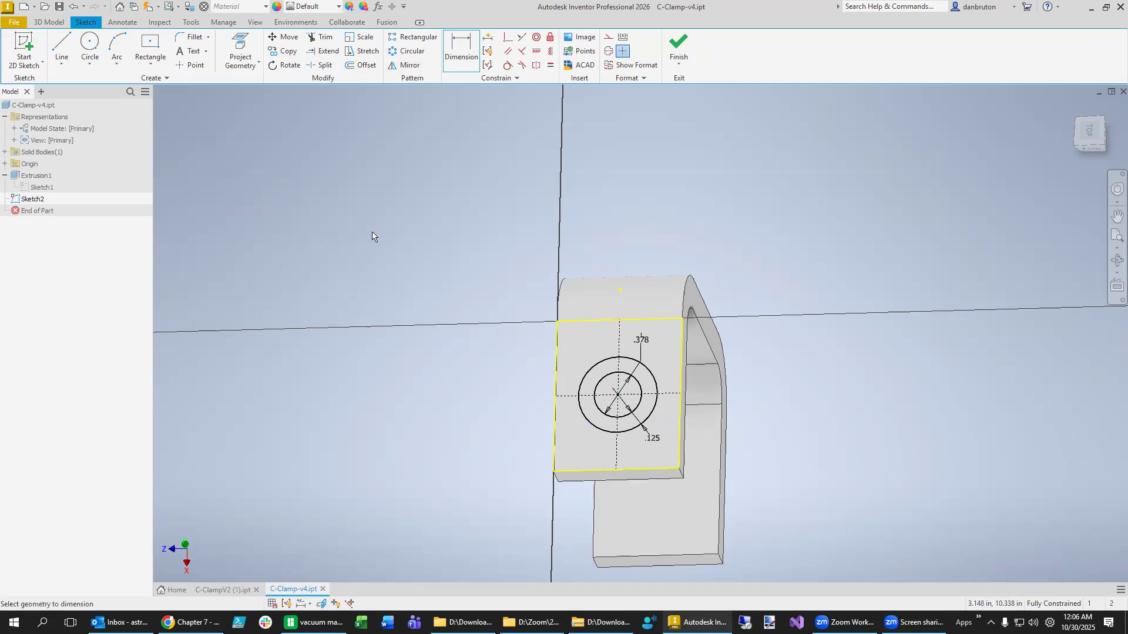
- Extrude the ring between the two circles .125 in upward as a collar, and continue with a new extrusion
{"action": "middle_click_drag", "start_coordinate": [393, 388], "coordinate": [443, 350], "text": "shift"}
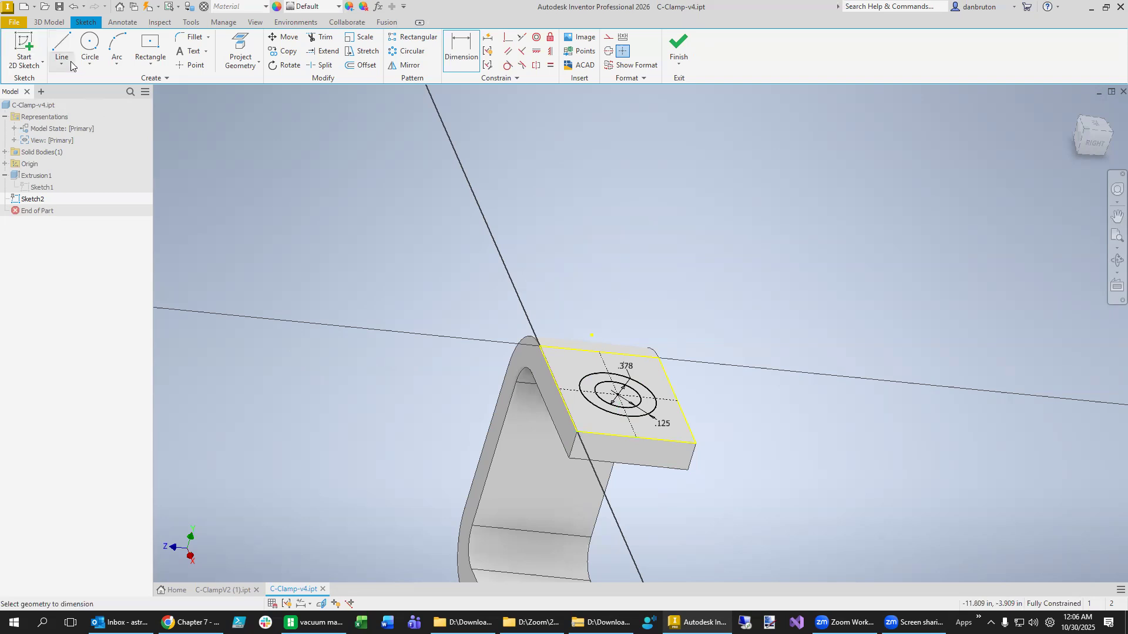
{"action": "left_click", "coordinate": [48, 22]}
{"action": "left_click", "coordinate": [62, 48]}
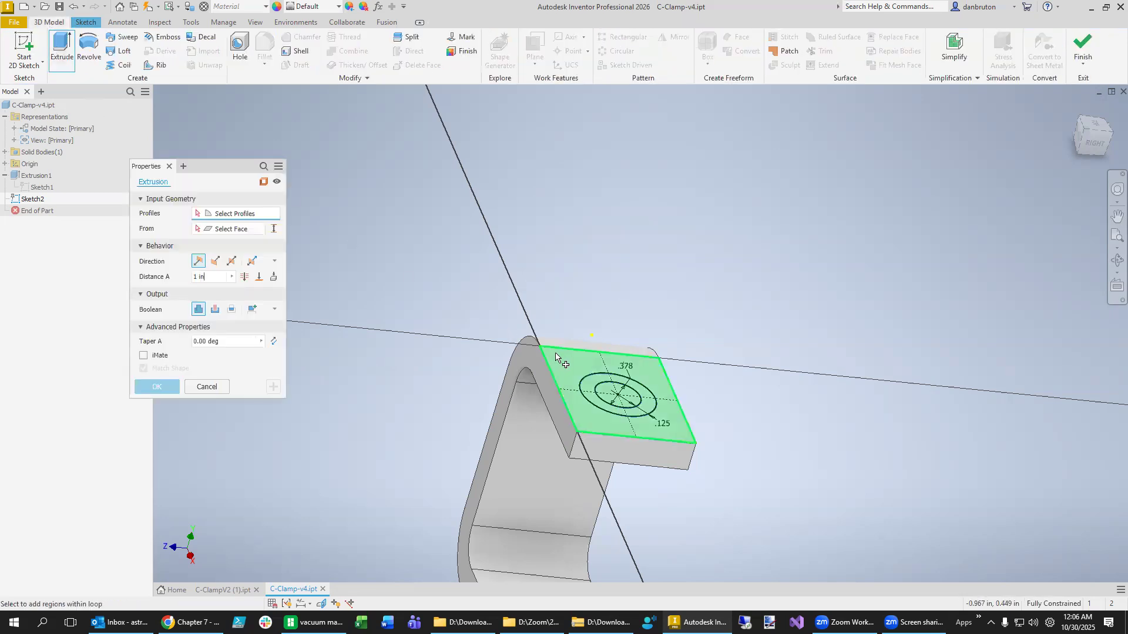
{"action": "left_click", "coordinate": [588, 386]}
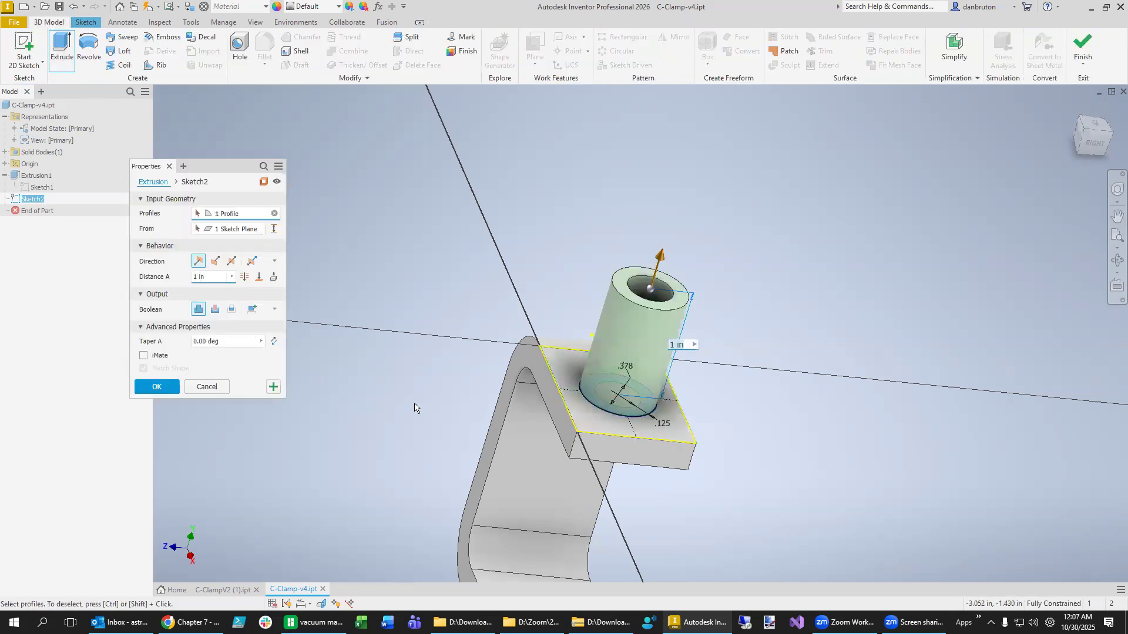
{"action": "left_click", "coordinate": [209, 280]}
{"action": "type", "text": ".125"}
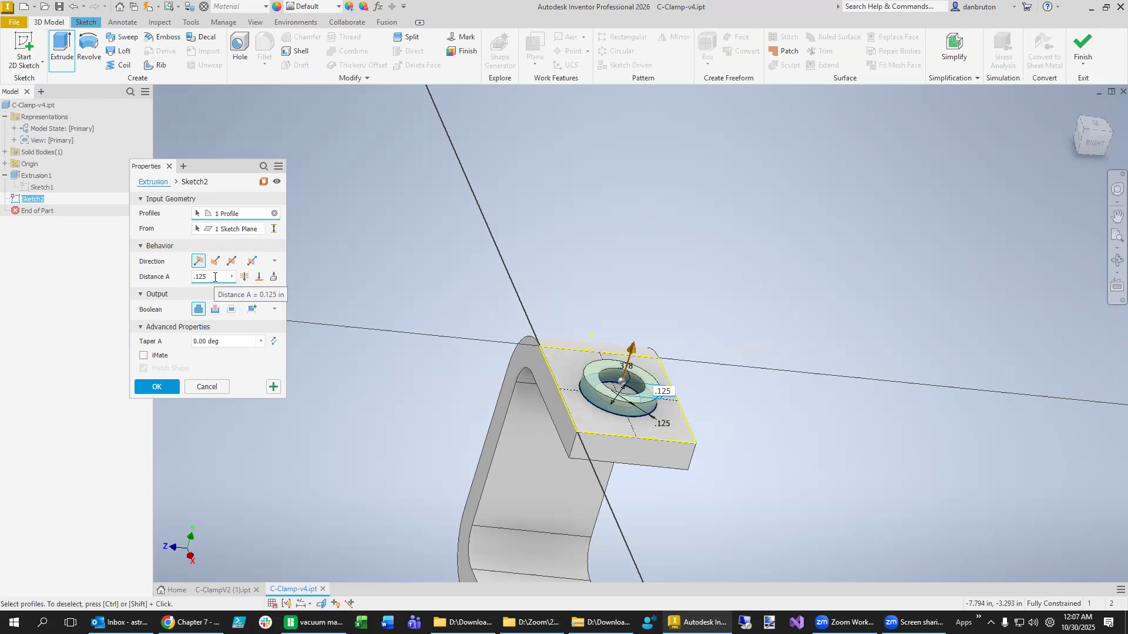
{"action": "left_click", "coordinate": [273, 387]}
- Cut the inner circle through the collar's arm, ending the extrusion at the arm's underside face
{"action": "middle_click_drag", "start_coordinate": [766, 407], "coordinate": [734, 434], "text": "shift"}
{"action": "left_click", "coordinate": [608, 455]}
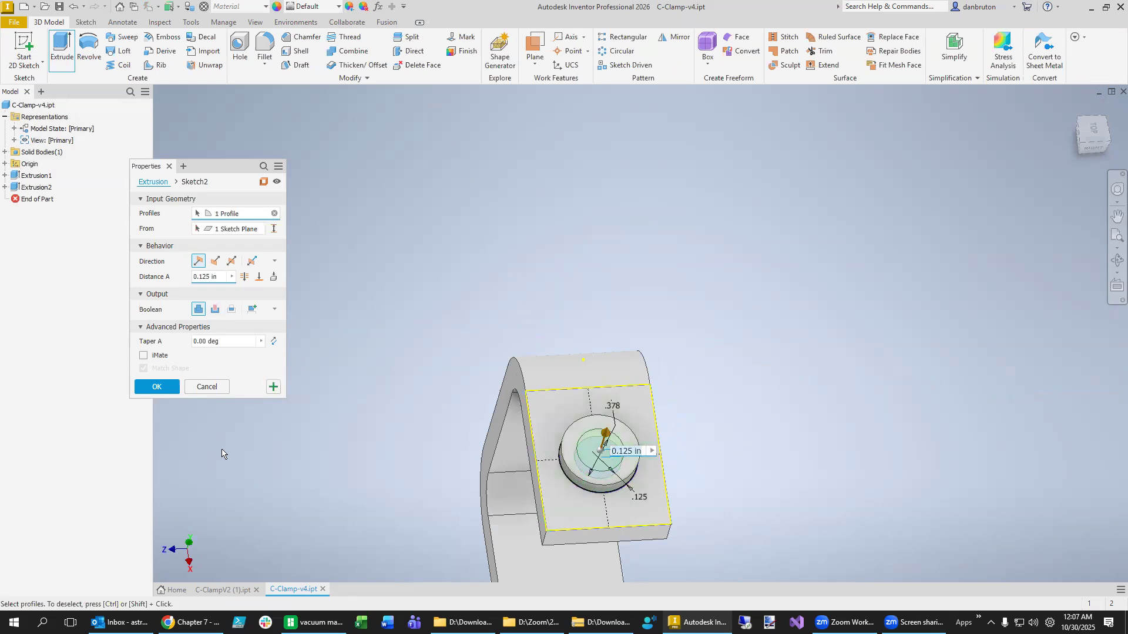
{"action": "left_click", "coordinate": [215, 309]}
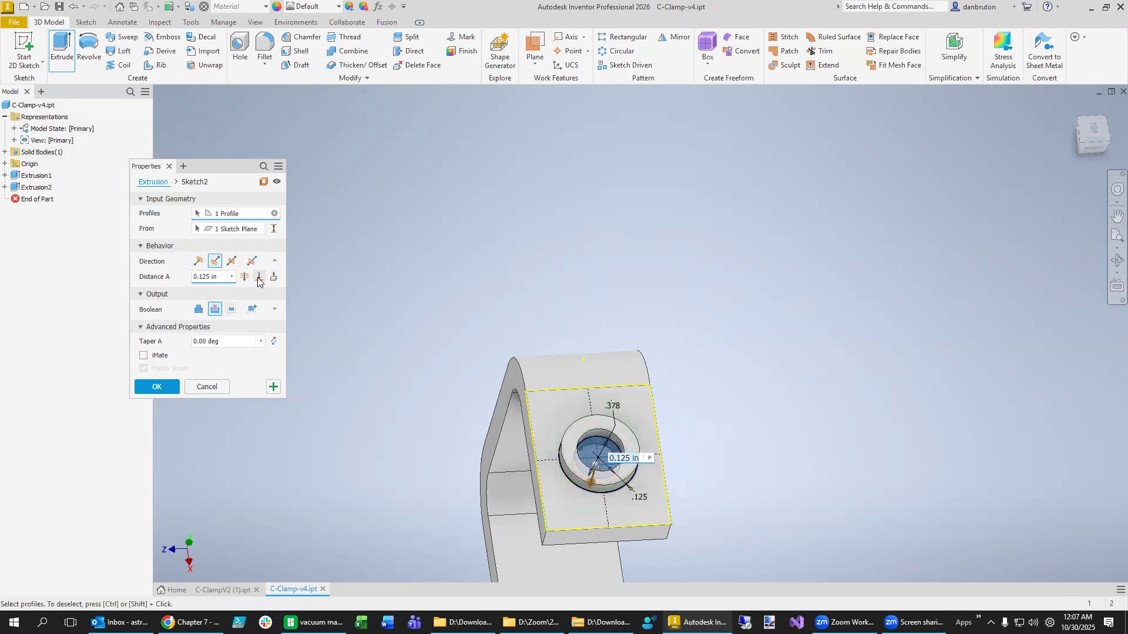
{"action": "left_click", "coordinate": [259, 277]}
{"action": "middle_click_drag", "start_coordinate": [397, 493], "coordinate": [602, 416], "text": "shift"}
{"action": "left_click", "coordinate": [615, 379]}
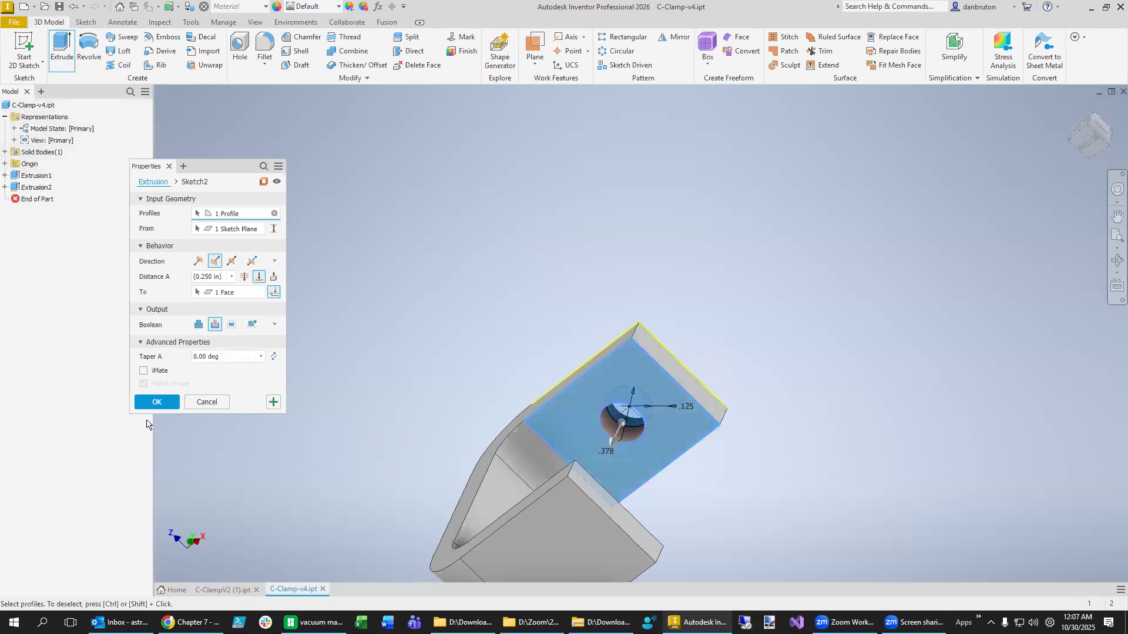
{"action": "left_click", "coordinate": [157, 403]}
{"action": "middle_click_drag", "start_coordinate": [838, 370], "coordinate": [717, 254], "text": "shift"}
{"action": "scroll", "coordinate": [787, 456], "scroll_direction": "down", "scroll_amount": 2}
{"action": "scroll", "coordinate": [778, 453], "scroll_direction": "up", "scroll_amount": 2}
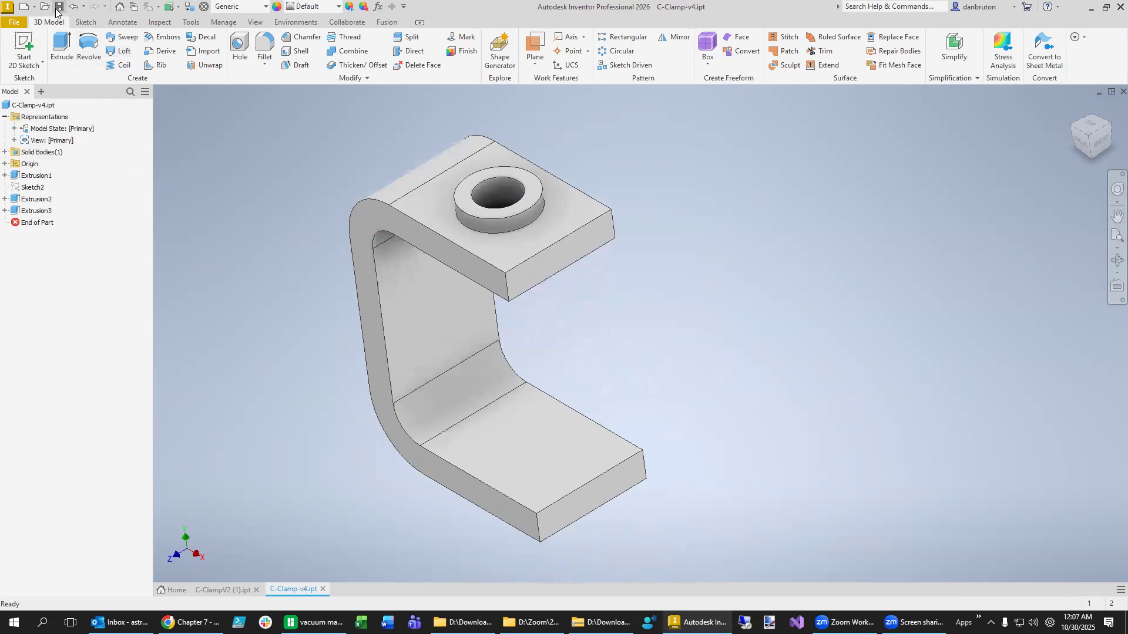
- Switch to C-ClampV2 (1), finish its open sketch and examine the circle's size and position dimensions in the Extrusion3 sketch
{"action": "left_click", "coordinate": [221, 589]}
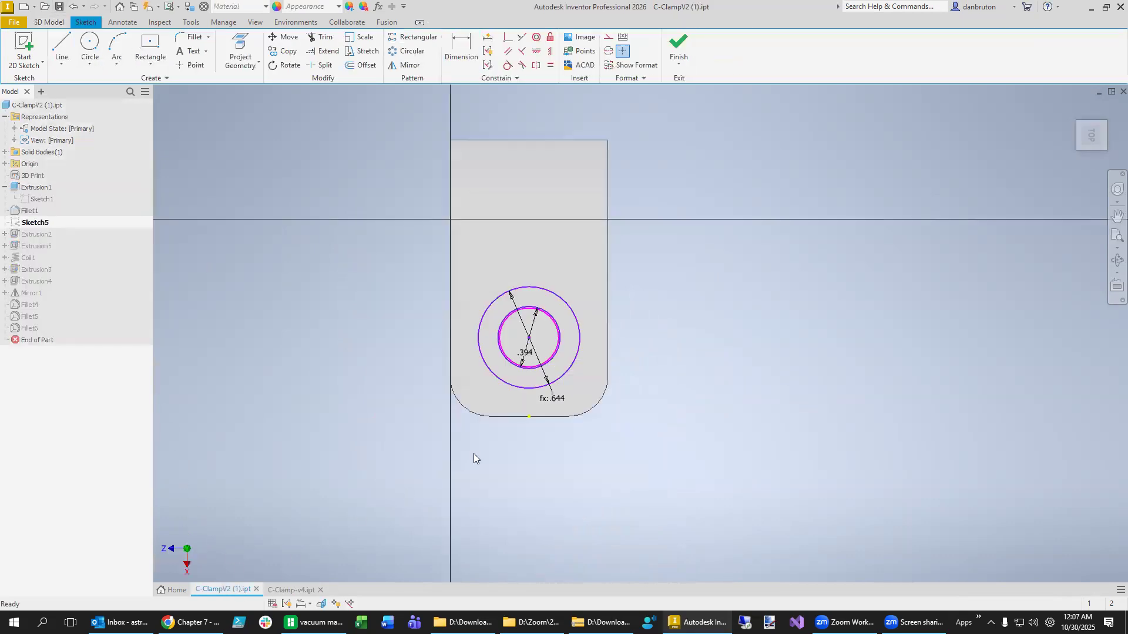
{"action": "left_click", "coordinate": [679, 47]}
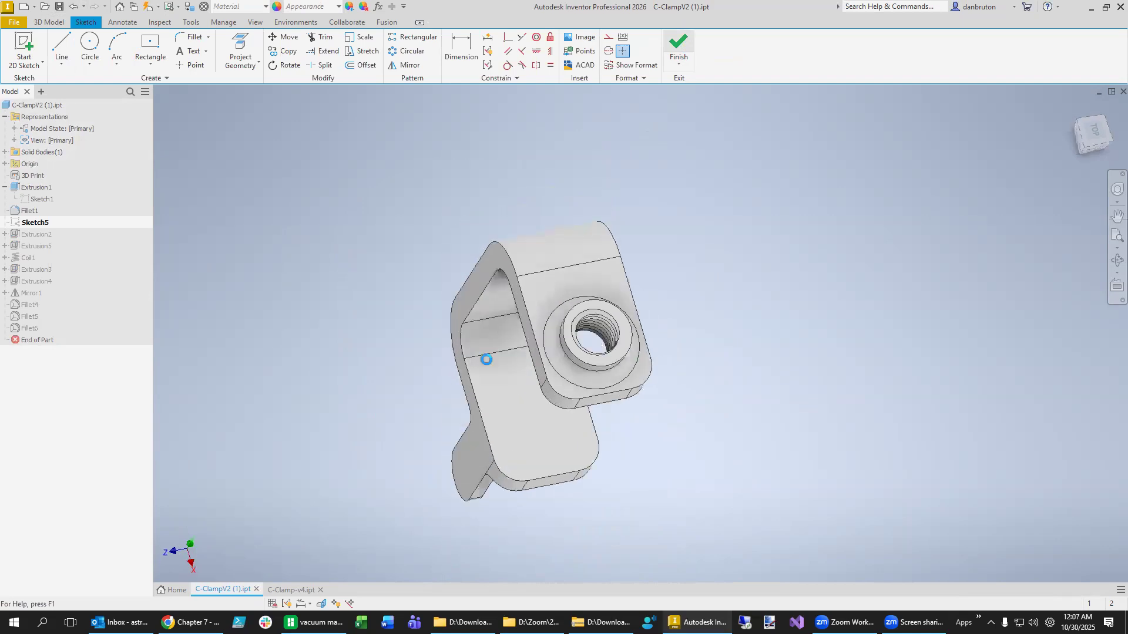
{"action": "left_click", "coordinate": [621, 486]}
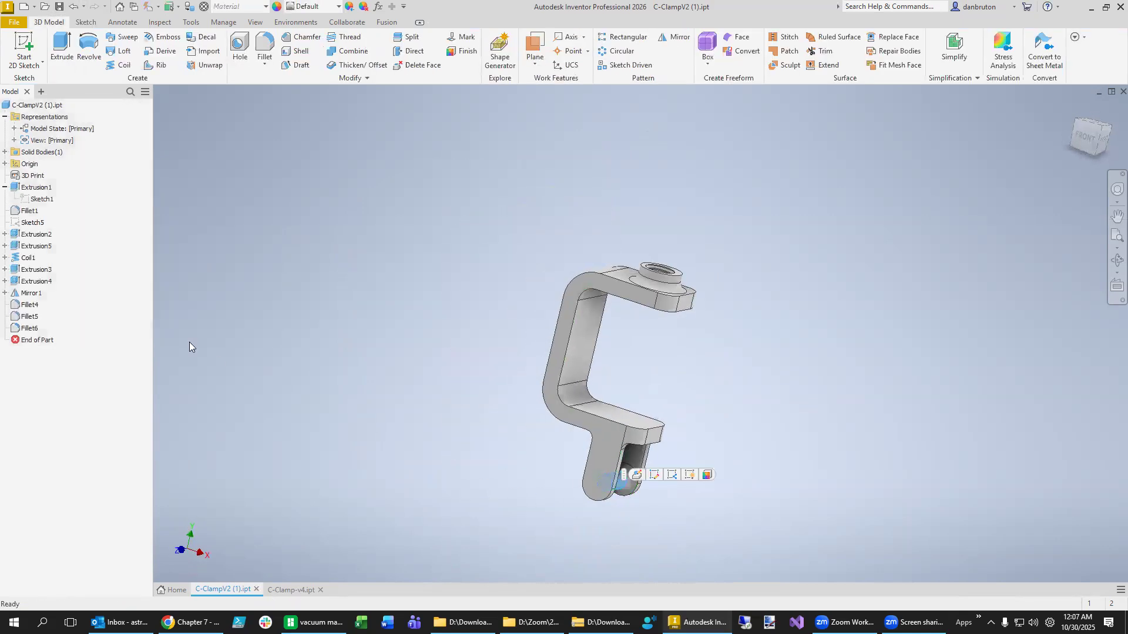
{"action": "right_click", "coordinate": [36, 270]}
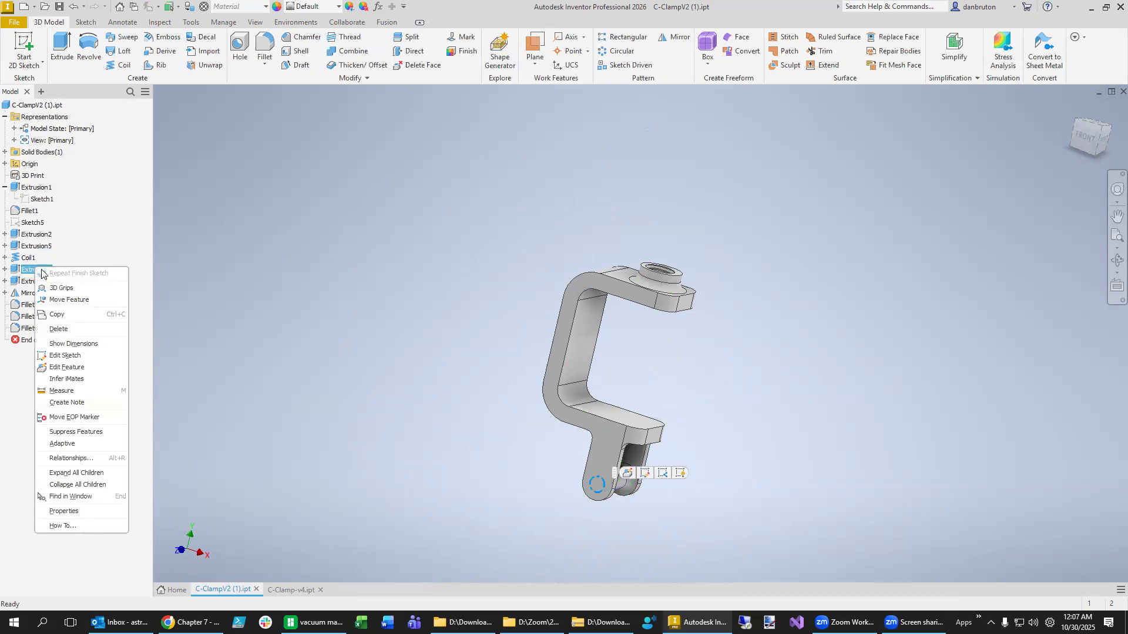
{"action": "left_click", "coordinate": [83, 356]}
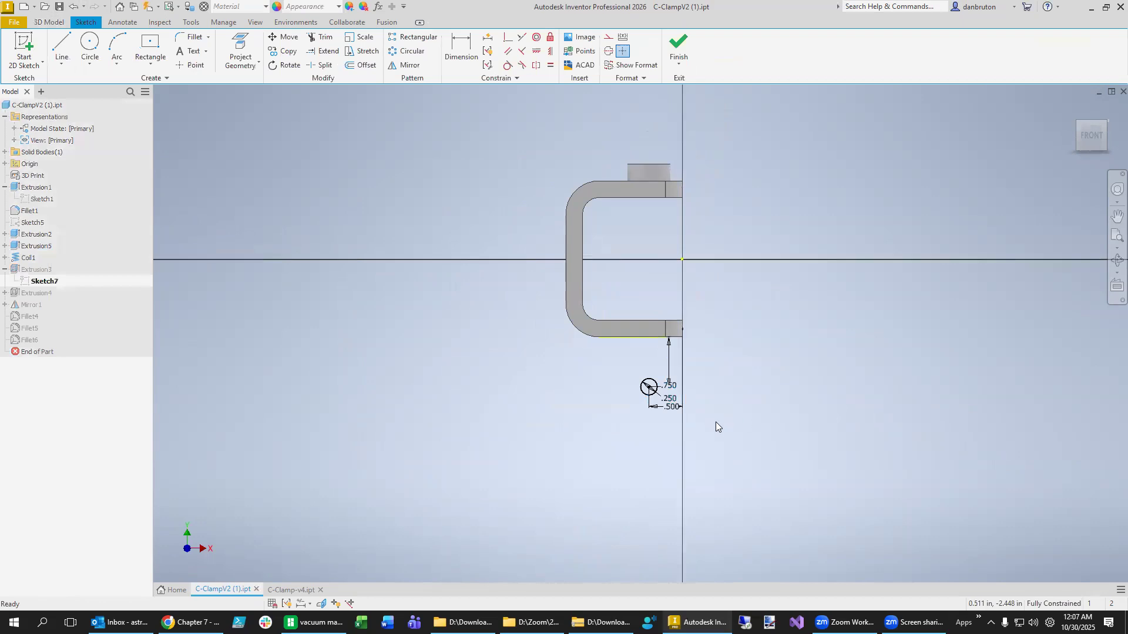
{"action": "scroll", "coordinate": [724, 420], "scroll_direction": "up", "scroll_amount": 3}
{"action": "scroll", "coordinate": [721, 419], "scroll_direction": "down", "scroll_amount": 8}
{"action": "scroll", "coordinate": [686, 417], "scroll_direction": "down", "scroll_amount": 3}
{"action": "middle_click_drag", "start_coordinate": [695, 426], "coordinate": [822, 517]}
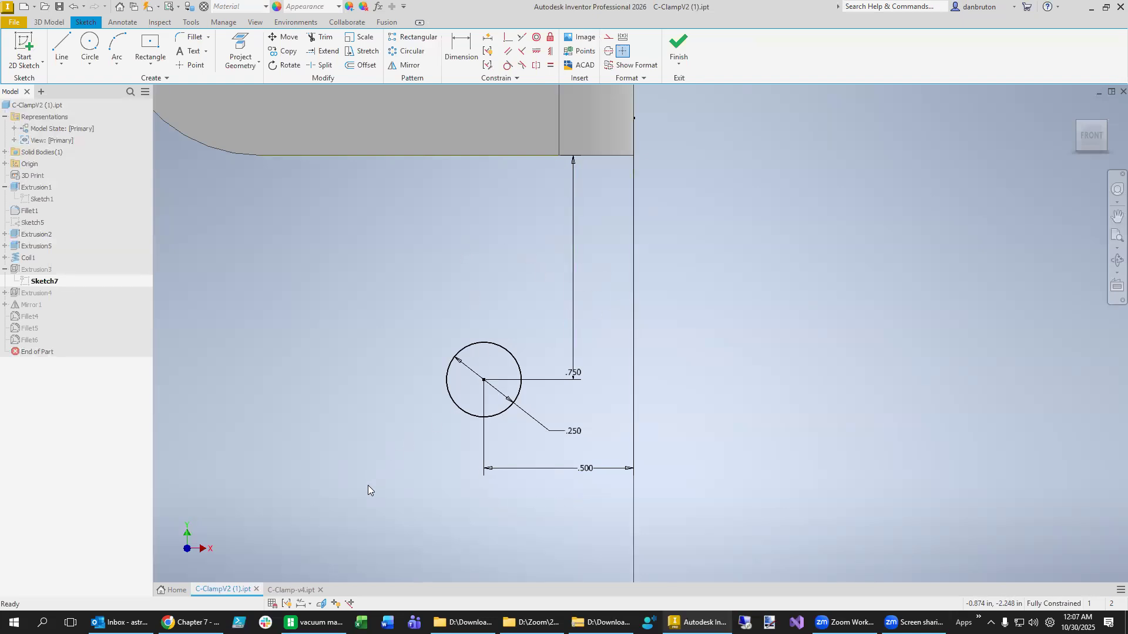
- Return to C-Clamp-v4 and start a new sketch on the XY plane
{"action": "left_click", "coordinate": [292, 590]}
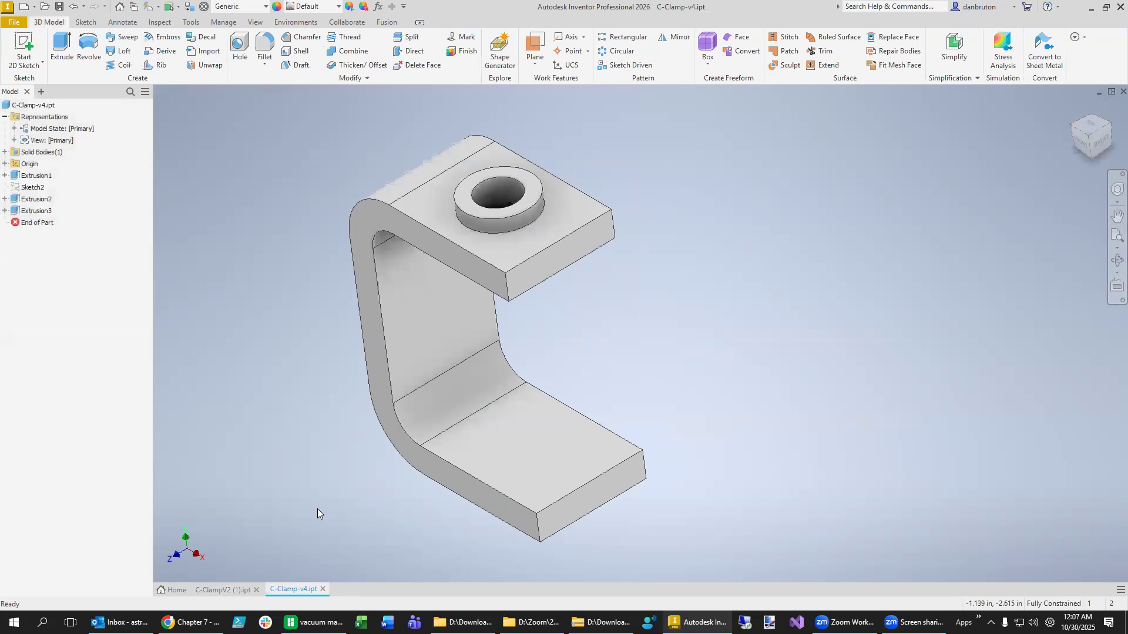
{"action": "left_click", "coordinate": [4, 164]}
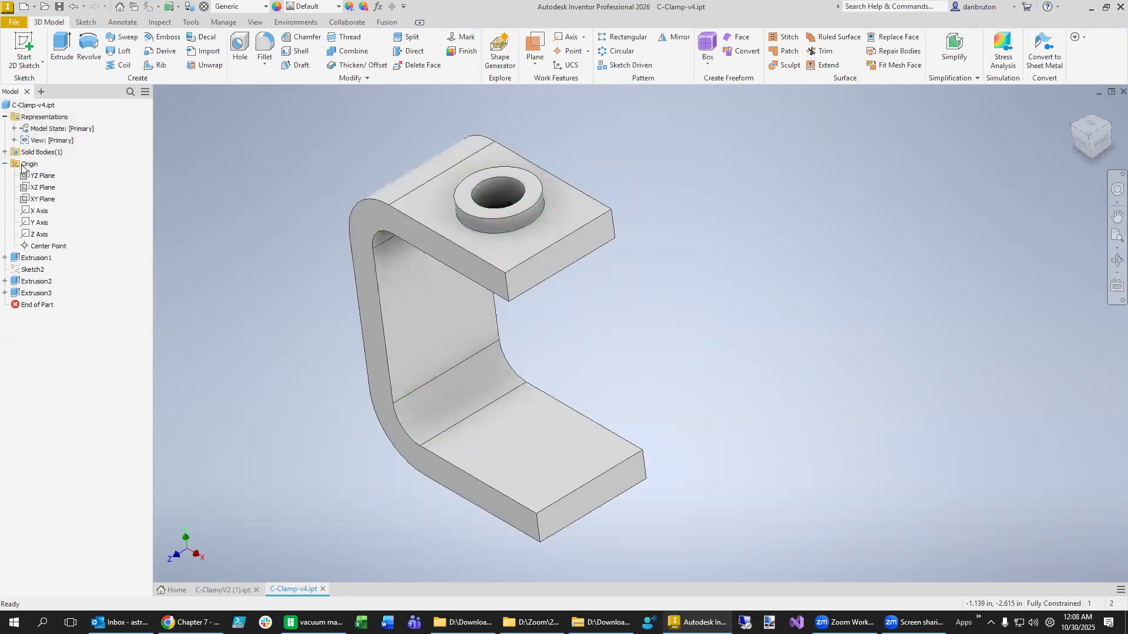
{"action": "right_click", "coordinate": [33, 200]}
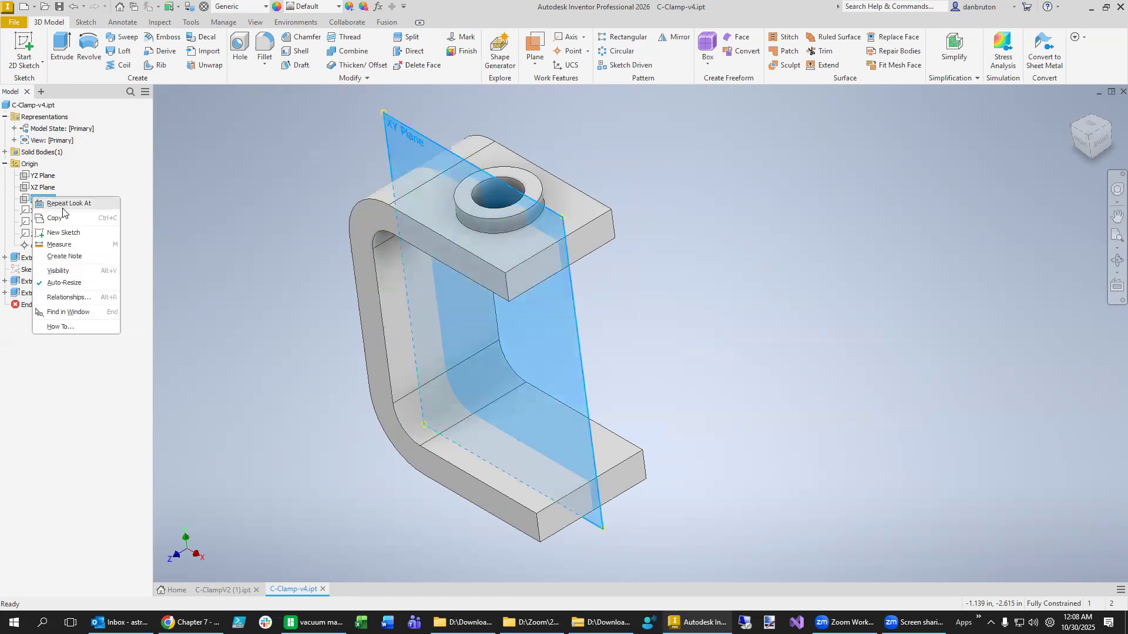
{"action": "left_click", "coordinate": [64, 232]}
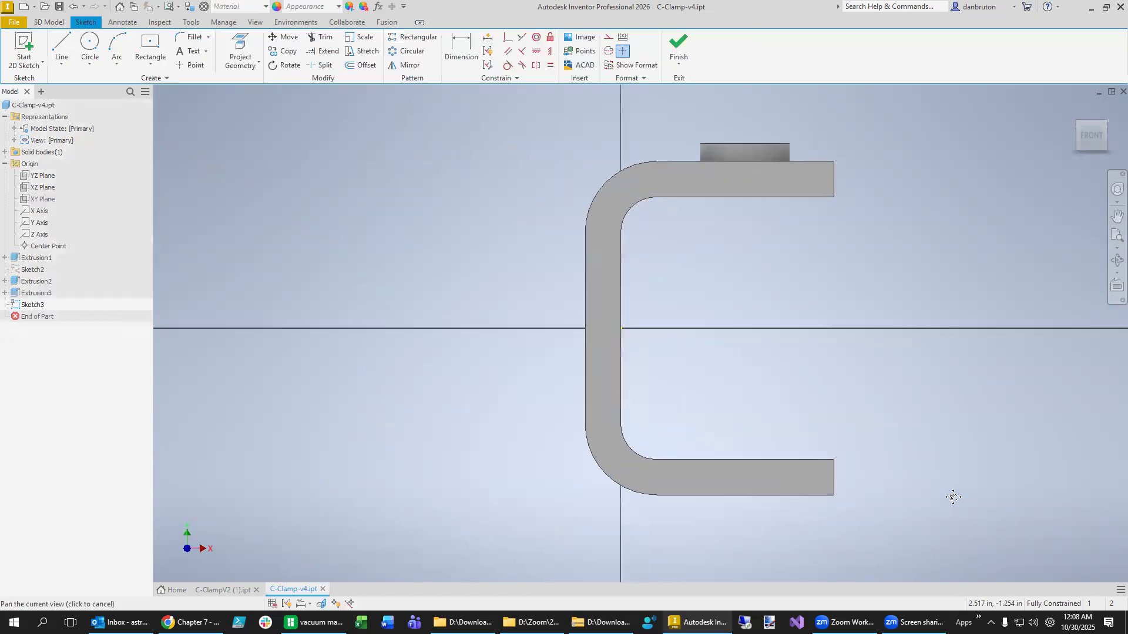
{"action": "middle_click_drag", "start_coordinate": [952, 497], "coordinate": [714, 457]}
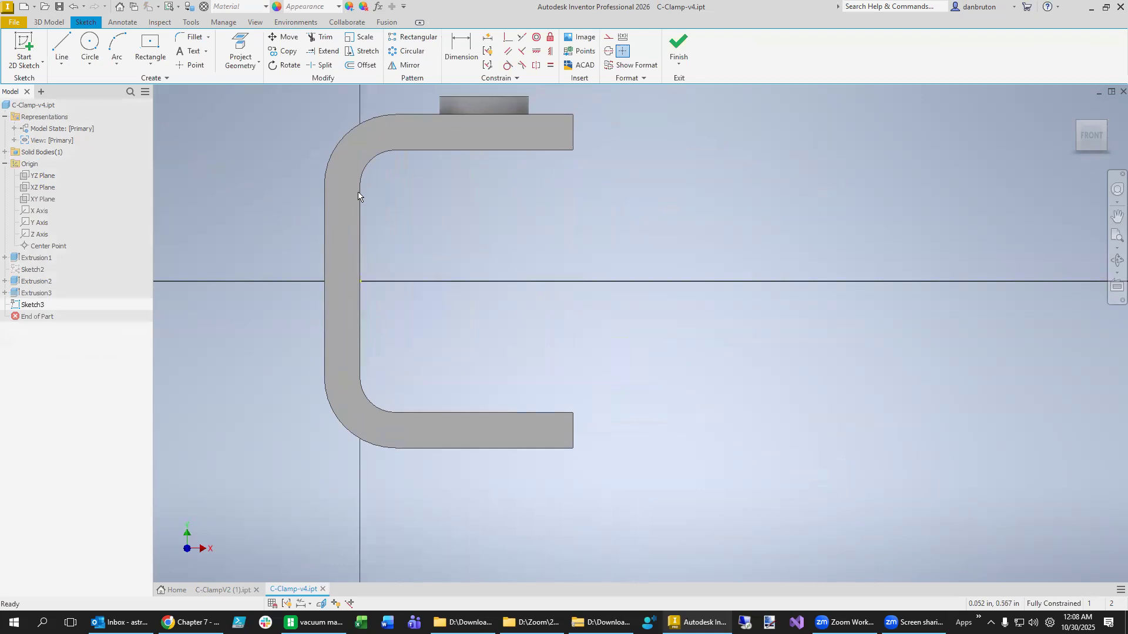
- Draw a circle below the lower arm, dimension its diameter as 0.25 in and move it clear of the arm
{"action": "left_click", "coordinate": [89, 44]}
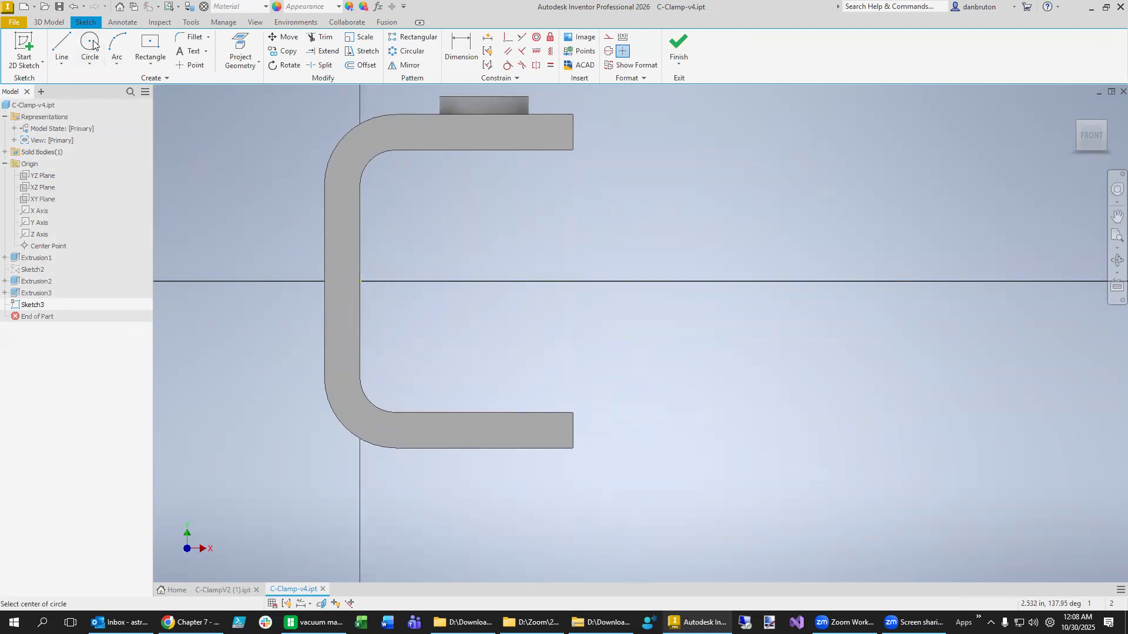
{"action": "left_click", "coordinate": [467, 503]}
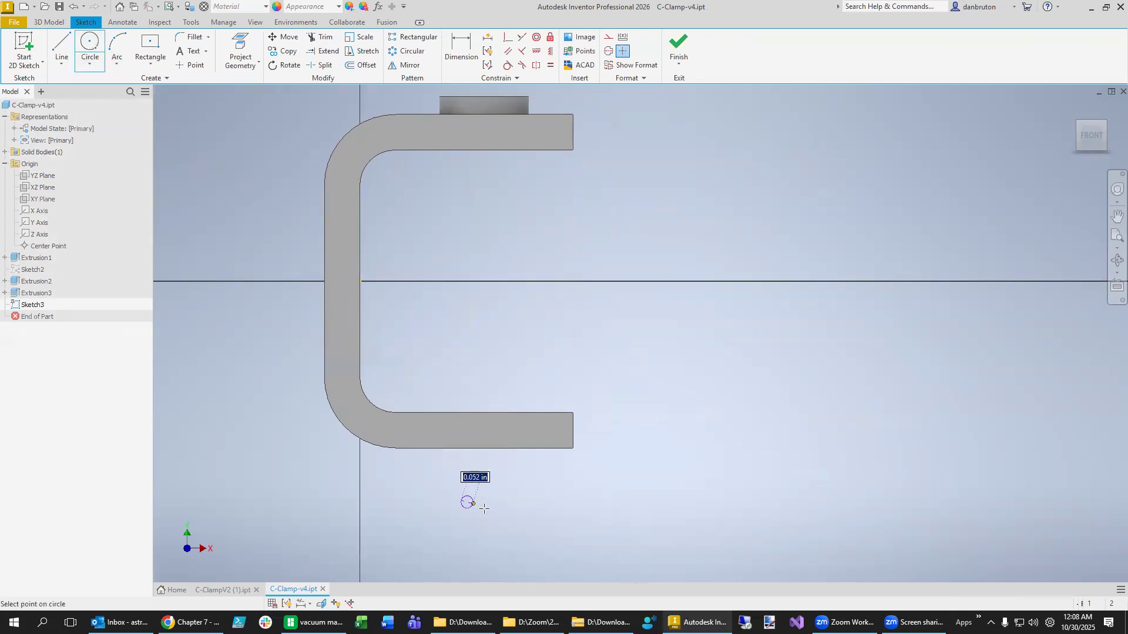
{"action": "left_click", "coordinate": [489, 514]}
{"action": "left_click", "coordinate": [461, 50]}
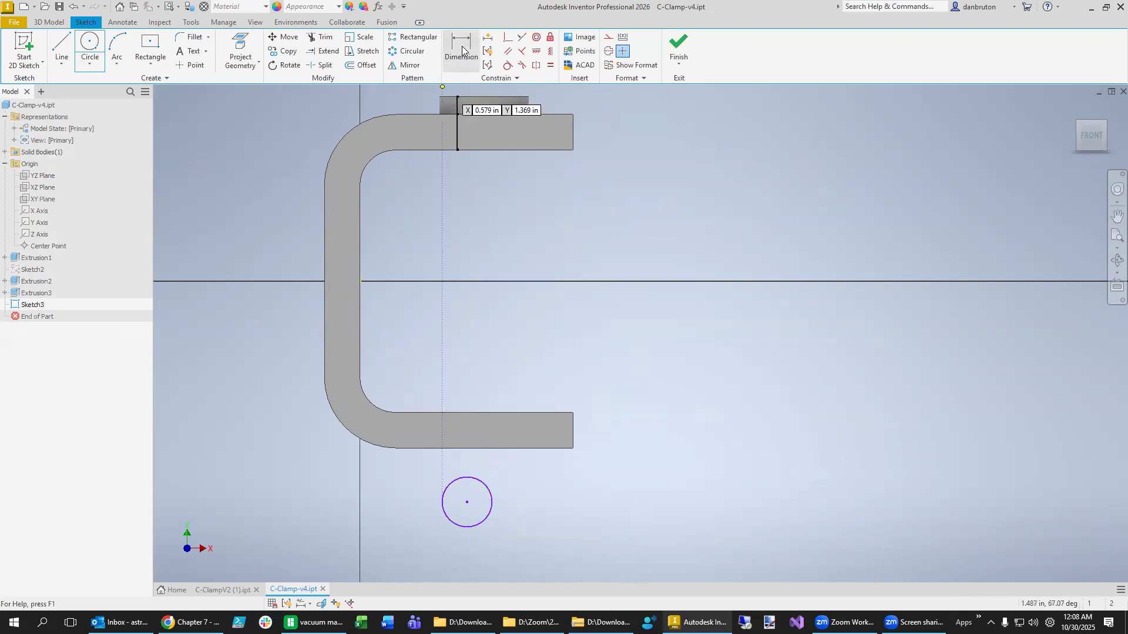
{"action": "left_click", "coordinate": [485, 519]}
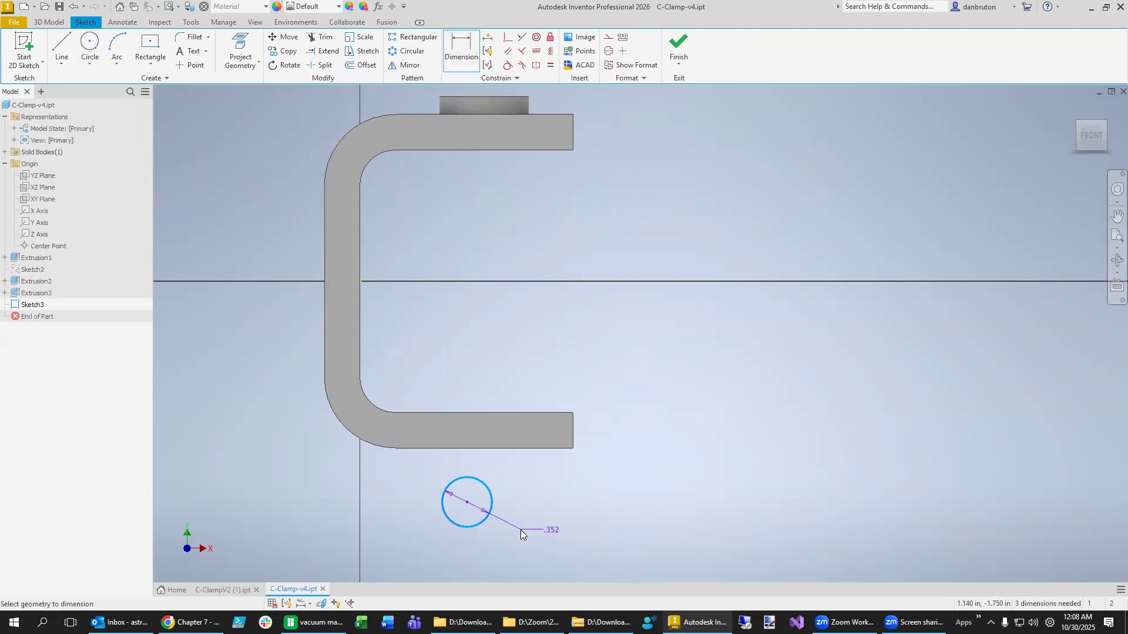
{"action": "left_click", "coordinate": [528, 526]}
{"action": "type", "text": "0.25"}
{"action": "key", "text": "Return"}
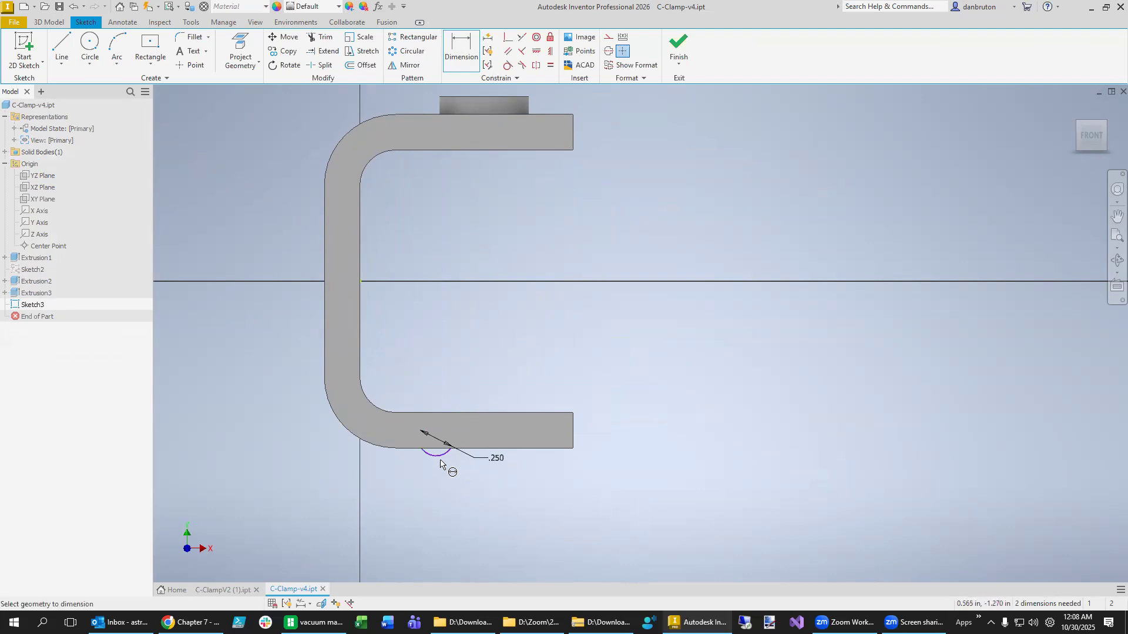
{"action": "key", "text": "Escape"}
{"action": "left_click_drag", "start_coordinate": [440, 452], "coordinate": [486, 531]}
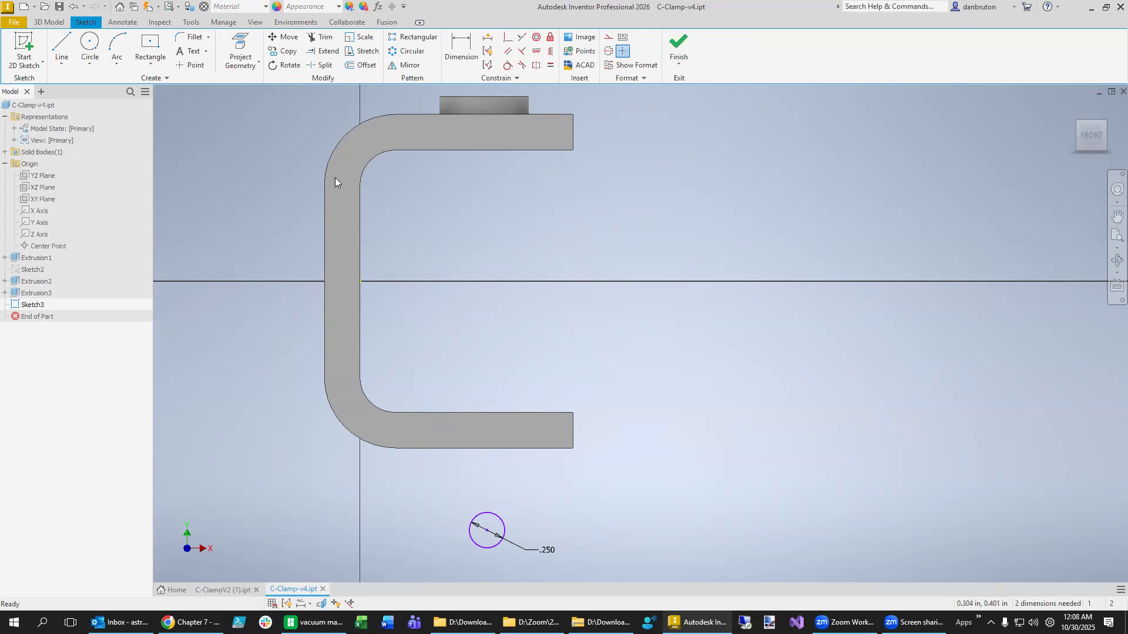
- Dimension the horizontal distance from the lower arm's end edge to the circle's centre as 0.75 in
{"action": "key", "text": "d"}
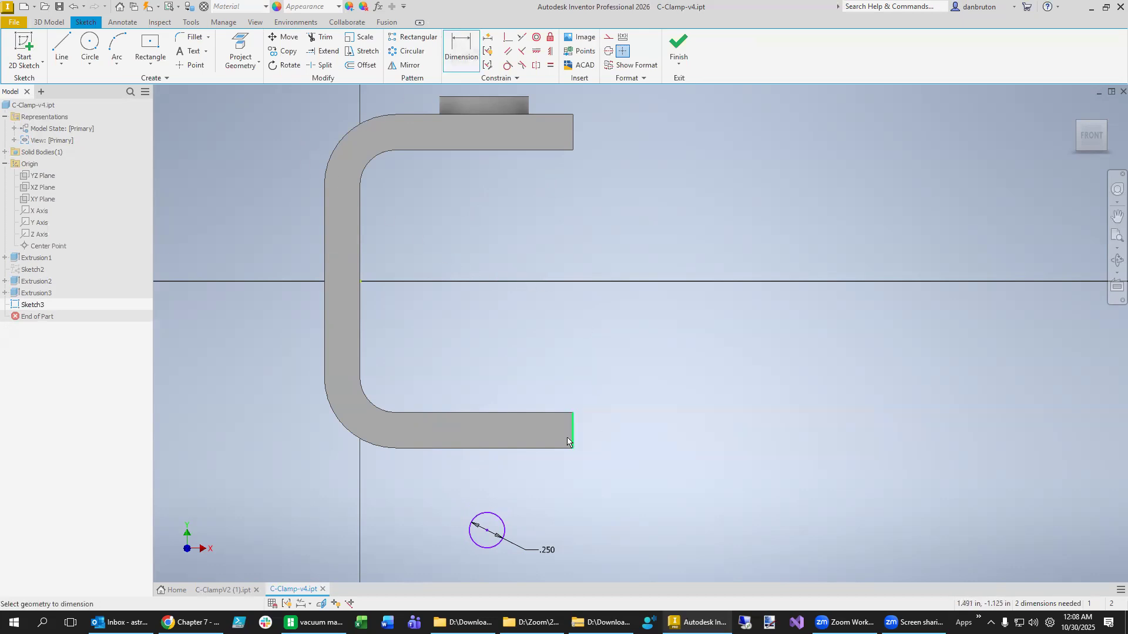
{"action": "left_click", "coordinate": [573, 445]}
{"action": "left_click", "coordinate": [487, 531]}
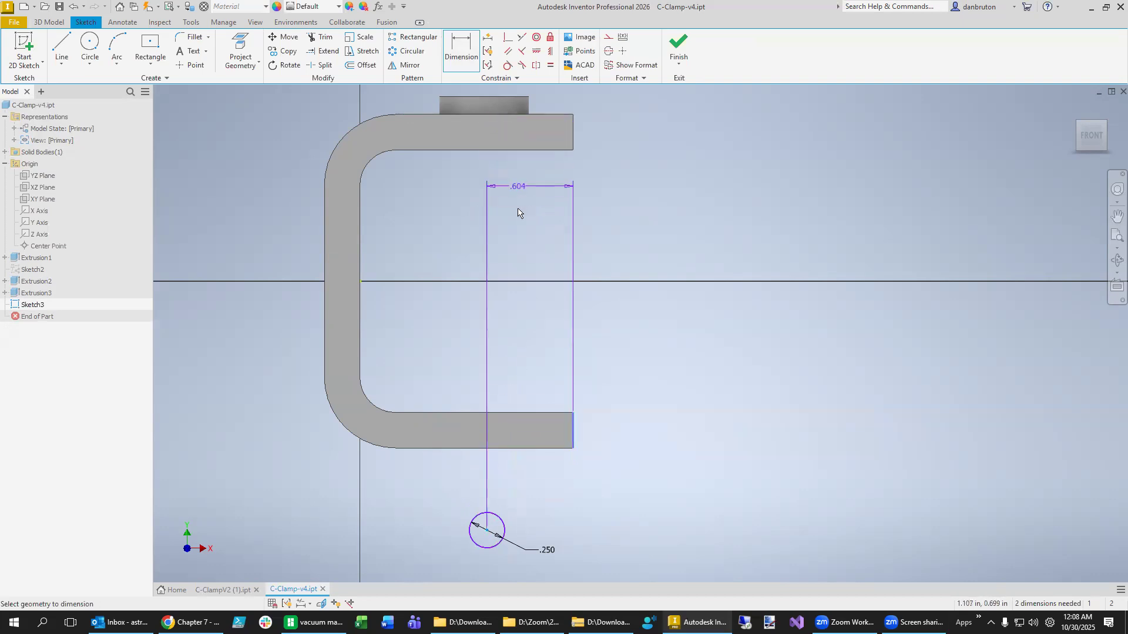
{"action": "left_click", "coordinate": [633, 498]}
{"action": "type", "text": "0.75"}
{"action": "key", "text": "Return"}
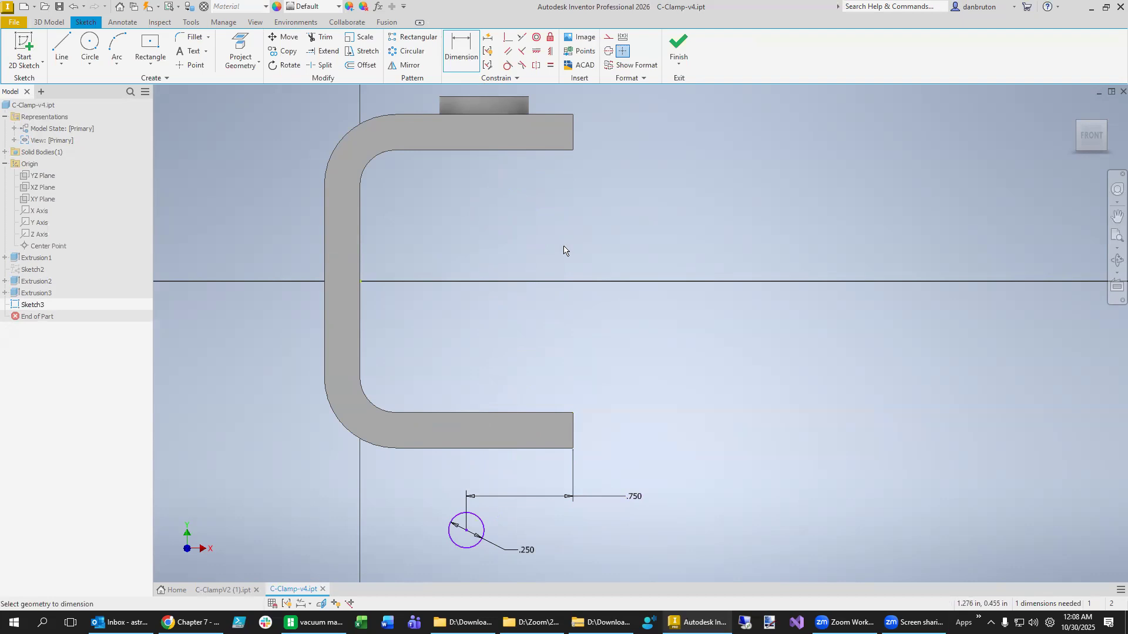
- Check the distance from the upper arm's end edge to the collar's centre without keeping a dimension
{"action": "left_click", "coordinate": [573, 139]}
{"action": "left_click", "coordinate": [485, 114]}
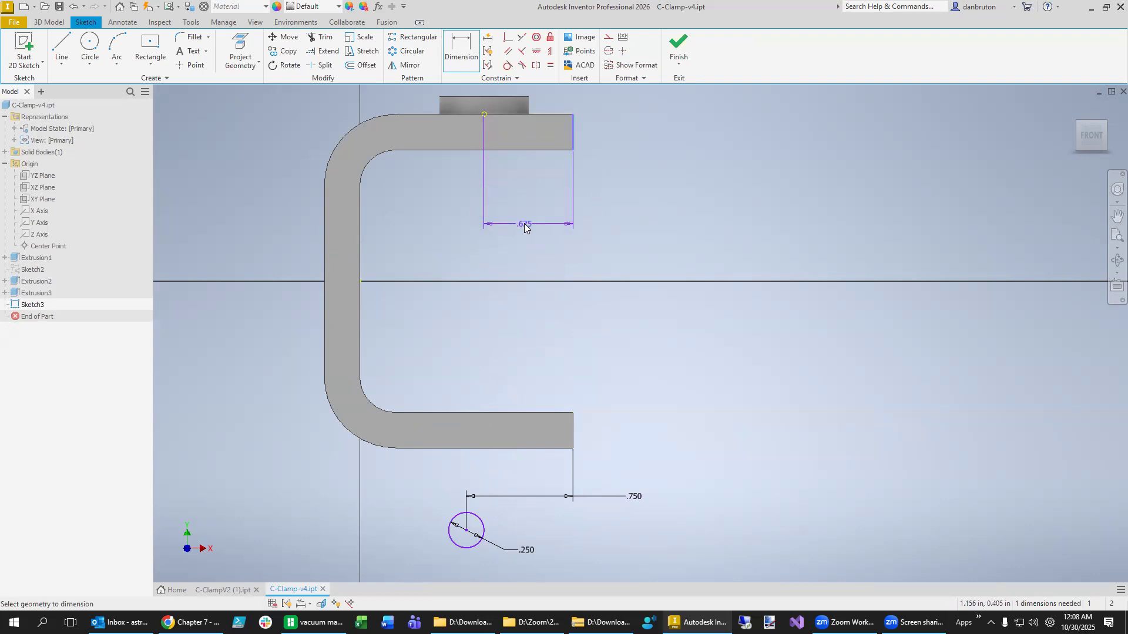
{"action": "left_click", "coordinate": [528, 222]}
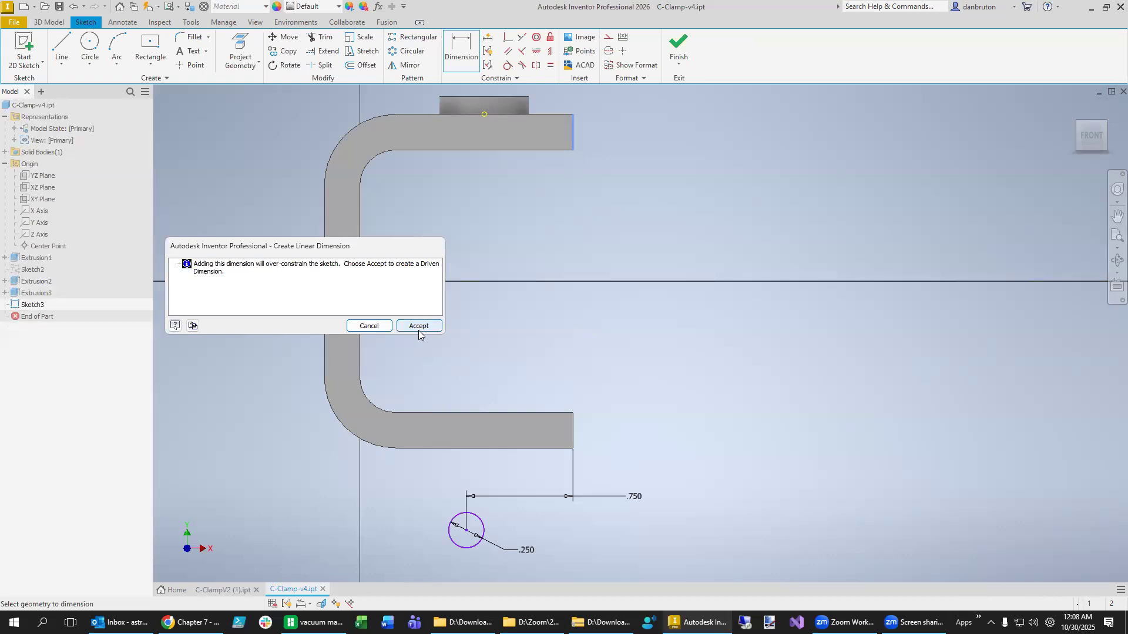
{"action": "left_click", "coordinate": [369, 326]}
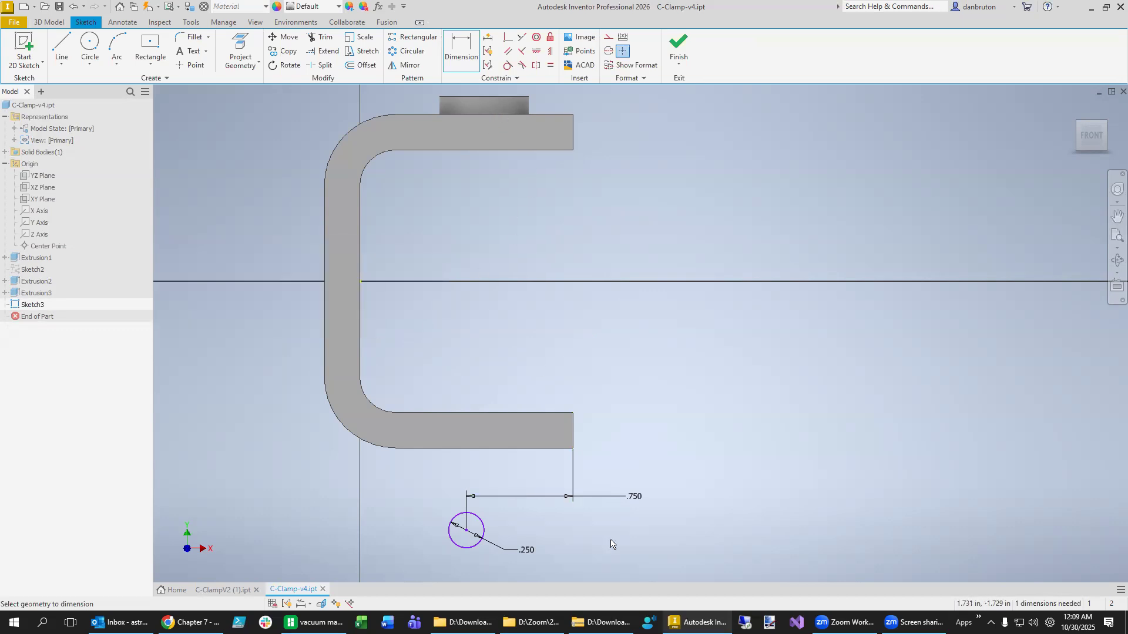
- Set the circle's horizontal distance from the lower arm's end edge to 0.625 in
{"action": "left_click", "coordinate": [641, 495]}
{"action": "type", "text": "0.625"}
{"action": "key", "text": "Return"}
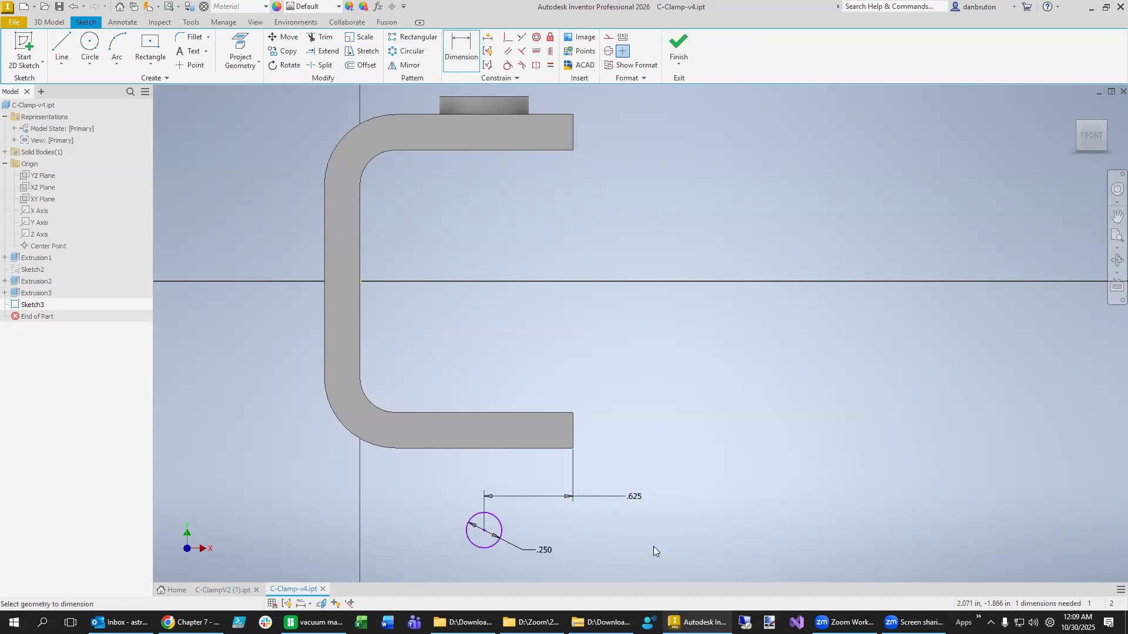
- Dimension the circle's centre 0.75 in below the lower arm's bottom edge, and switch to the 3D modelling commands
{"action": "scroll", "coordinate": [693, 521], "scroll_direction": "down", "scroll_amount": 3}
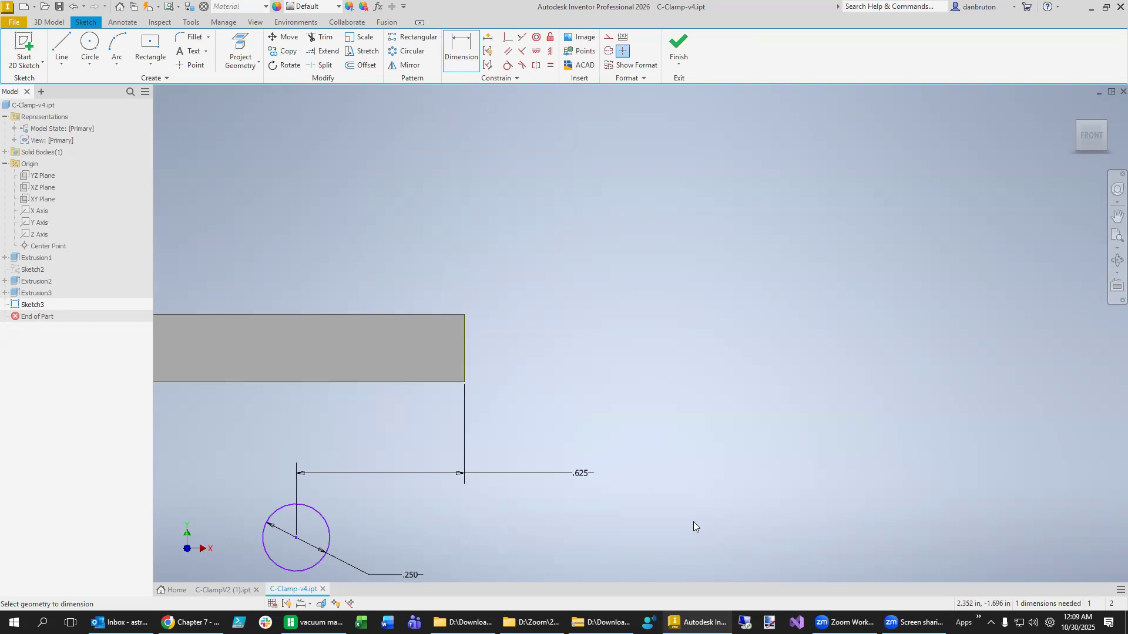
{"action": "scroll", "coordinate": [693, 521], "scroll_direction": "up", "scroll_amount": 5}
{"action": "mouse_move", "coordinate": [693, 522]}
{"action": "middle_mouse_down"}
{"action": "mouse_move", "coordinate": [611, 443]}
{"action": "mouse_move", "coordinate": [570, 441]}
{"action": "middle_mouse_up"}
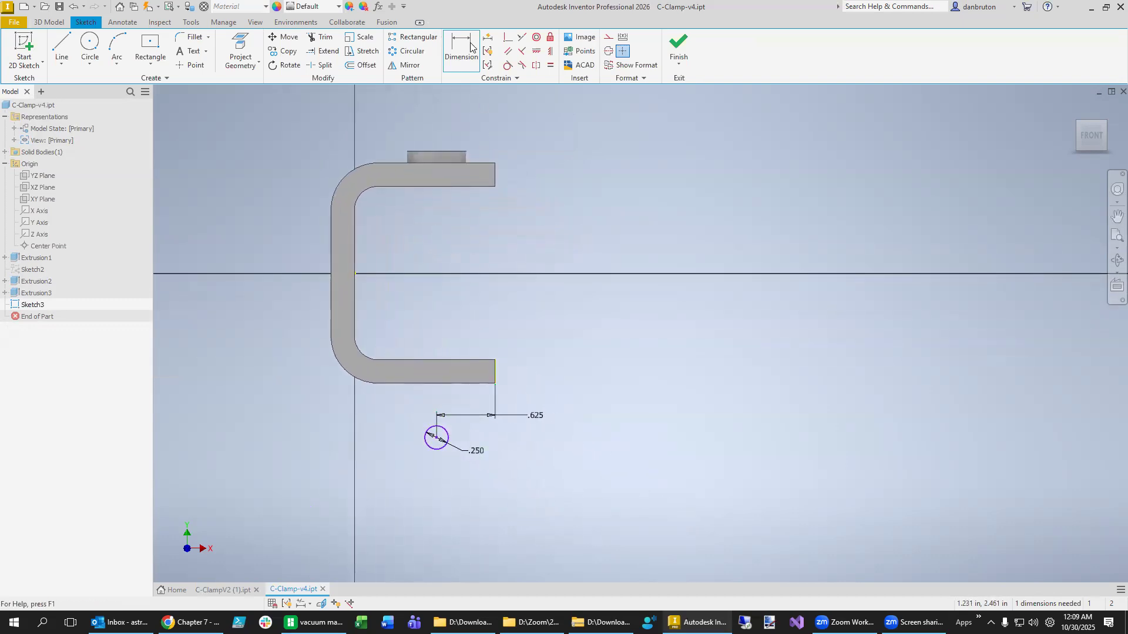
{"action": "left_click", "coordinate": [441, 448]}
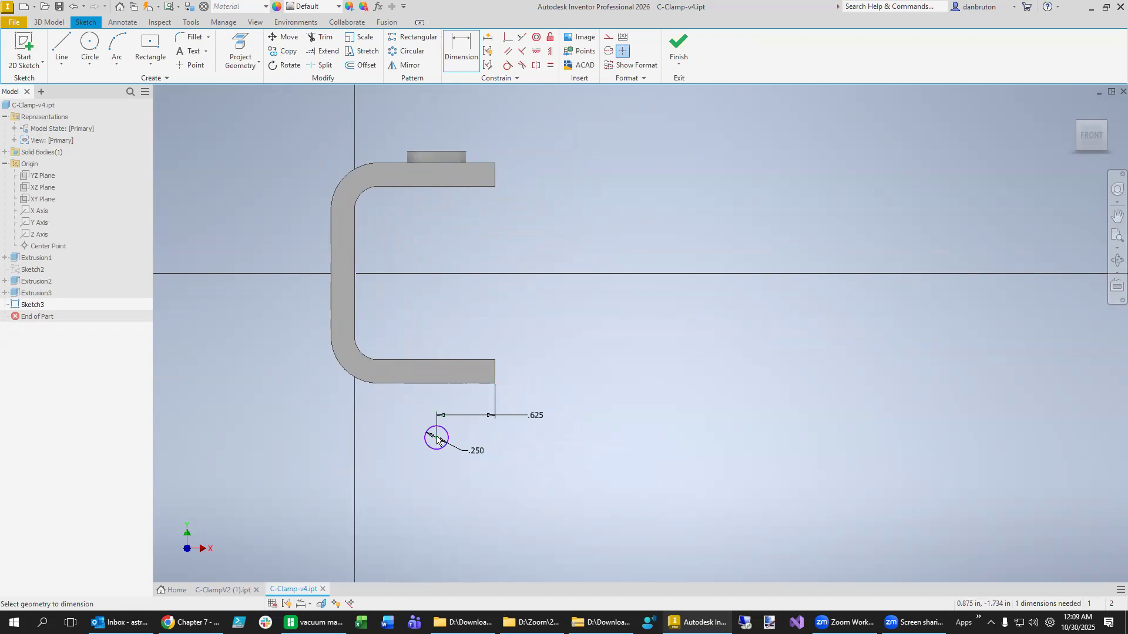
{"action": "left_click", "coordinate": [445, 383]}
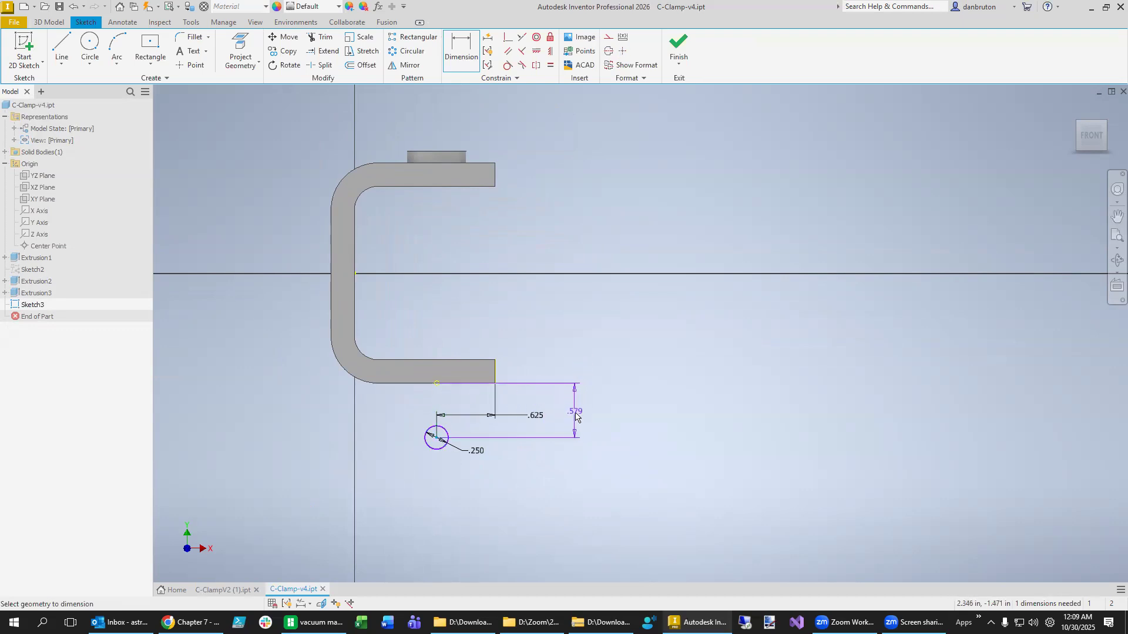
{"action": "left_click", "coordinate": [576, 415]}
{"action": "type", "text": "0"}
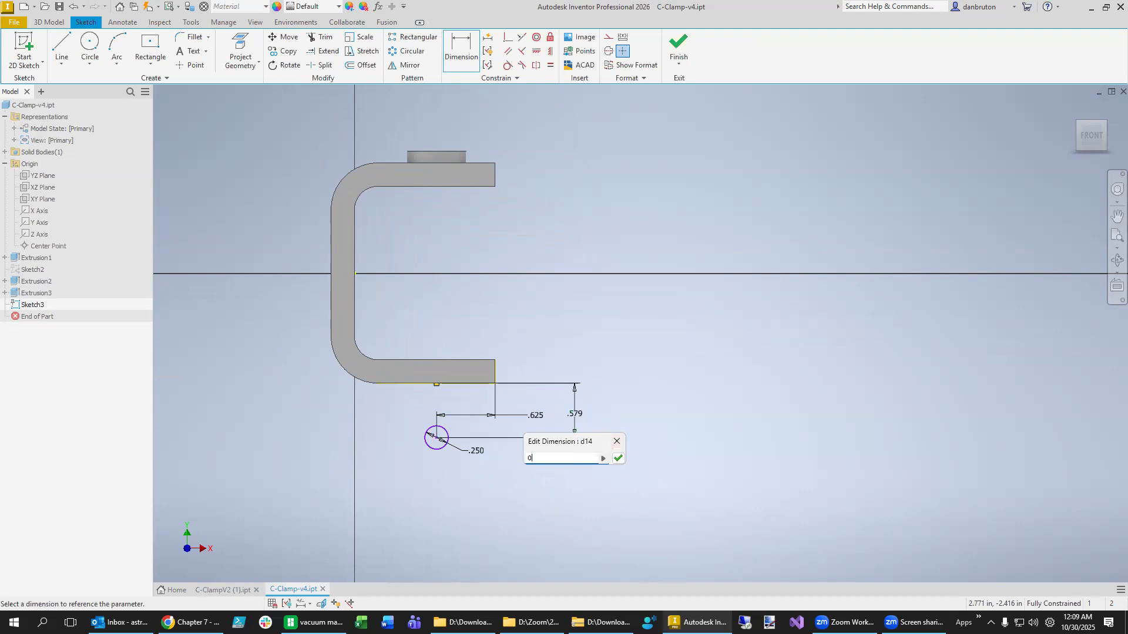
{"action": "type", "text": ".75"}
{"action": "key", "text": "Return"}
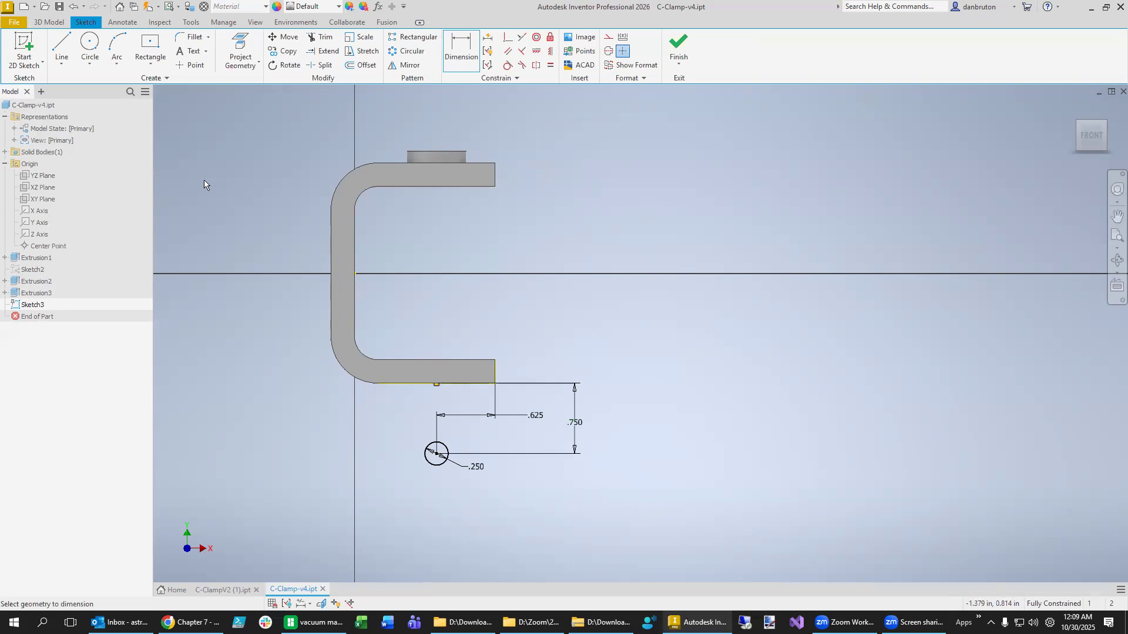
{"action": "left_click", "coordinate": [48, 21]}
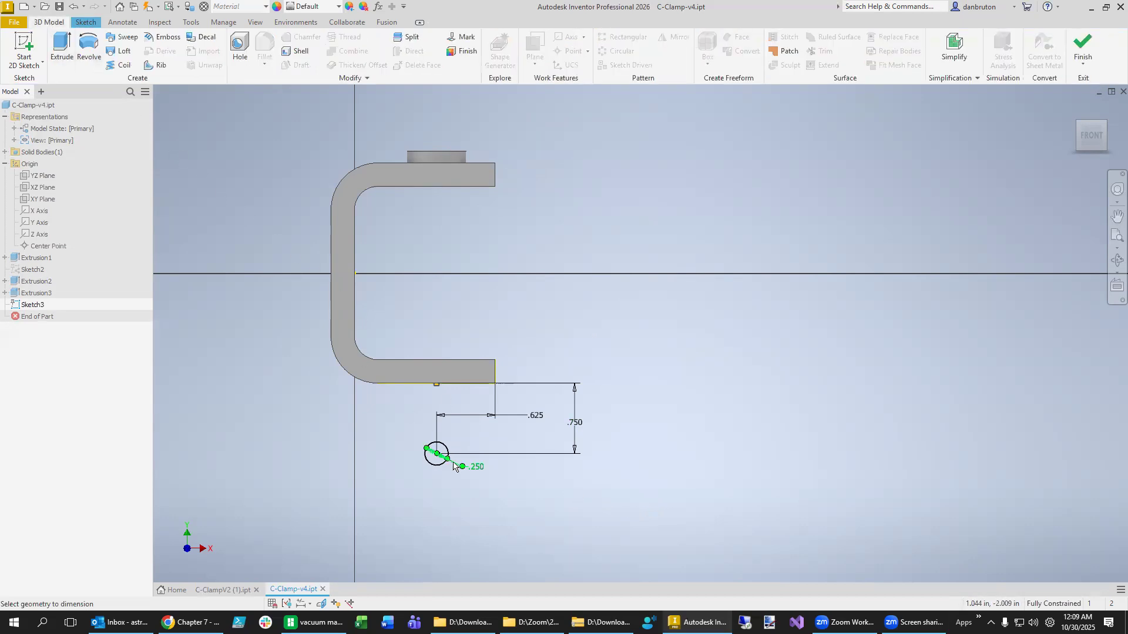
- Extrude the 0.25 in circle below the lower arm symmetrically about its sketch plane with a distance of 1 in
{"action": "left_click", "coordinate": [61, 50]}
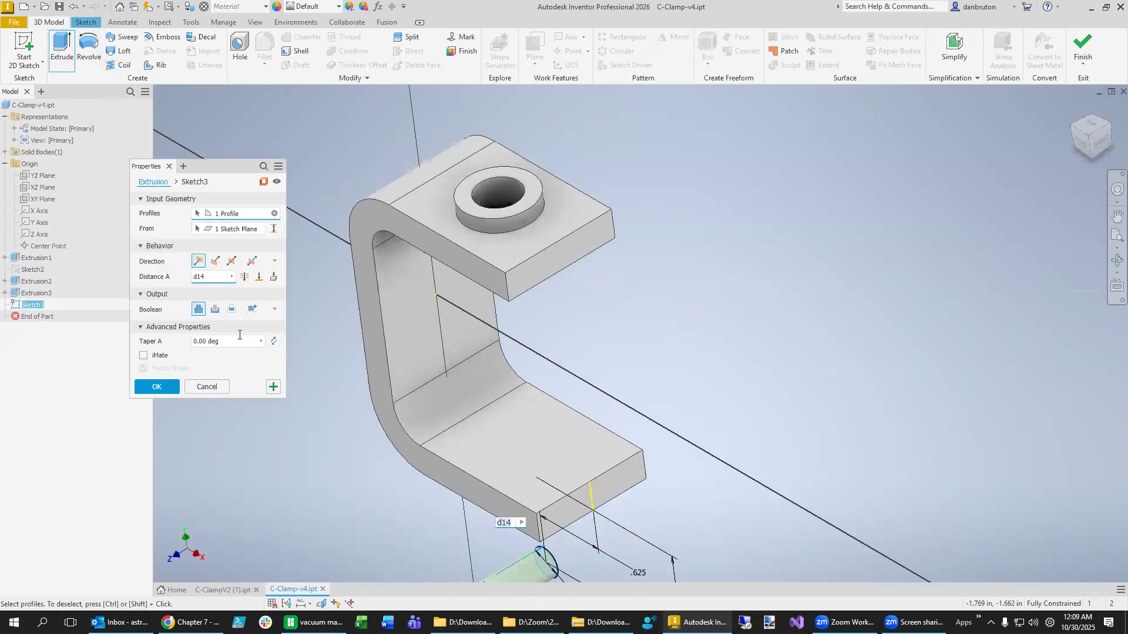
{"action": "left_click", "coordinate": [231, 261]}
{"action": "left_click_drag", "start_coordinate": [216, 277], "coordinate": [164, 272]}
{"action": "type", "text": "1"}
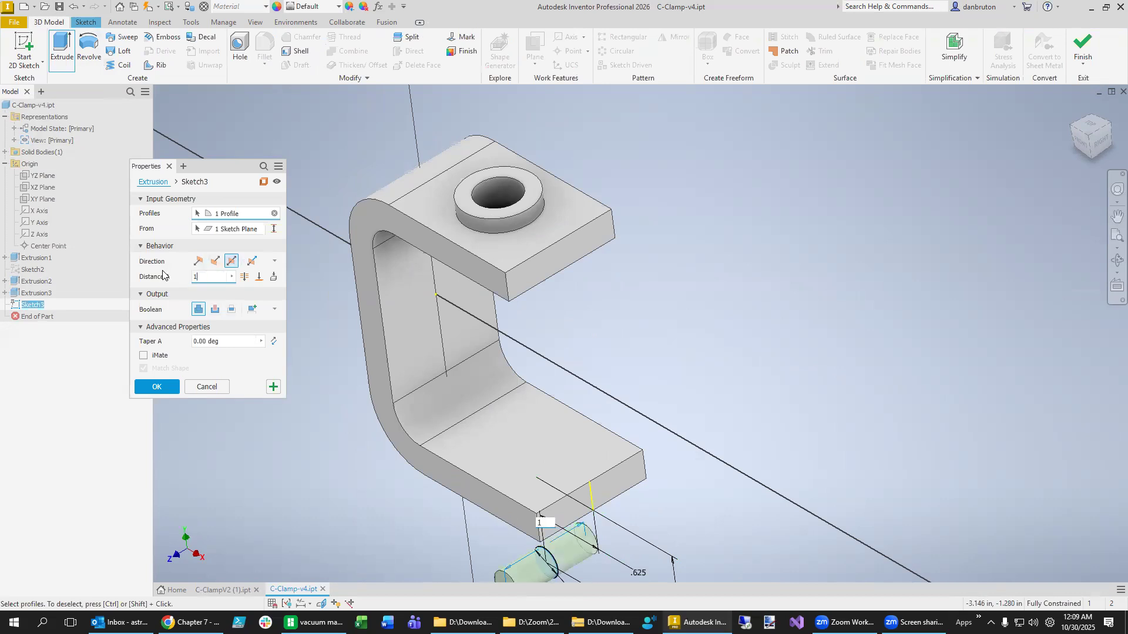
{"action": "scroll", "coordinate": [692, 516], "scroll_direction": "down", "scroll_amount": 3}
{"action": "scroll", "coordinate": [699, 521], "scroll_direction": "up", "scroll_amount": 3}
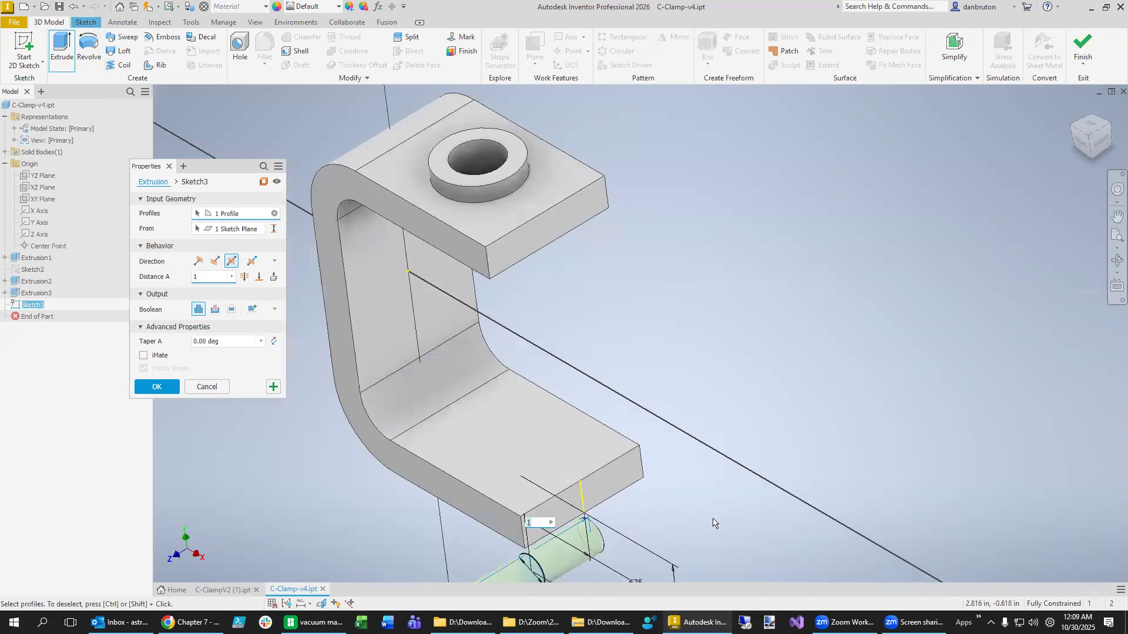
{"action": "scroll", "coordinate": [720, 411], "scroll_direction": "down", "scroll_amount": 3}
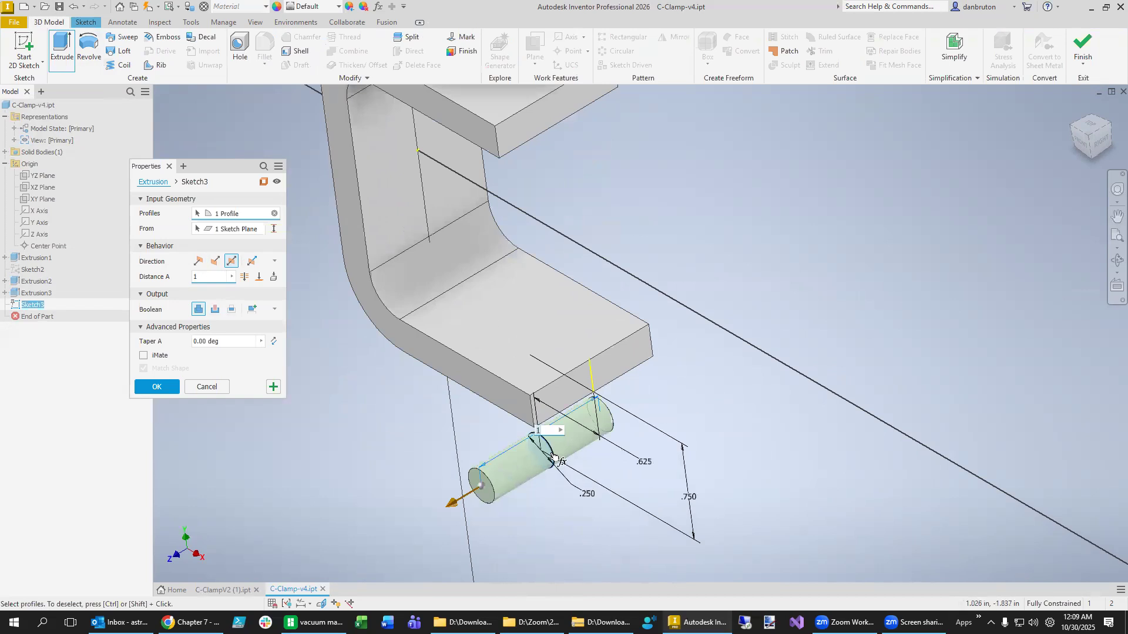
{"action": "left_click", "coordinate": [157, 386]}
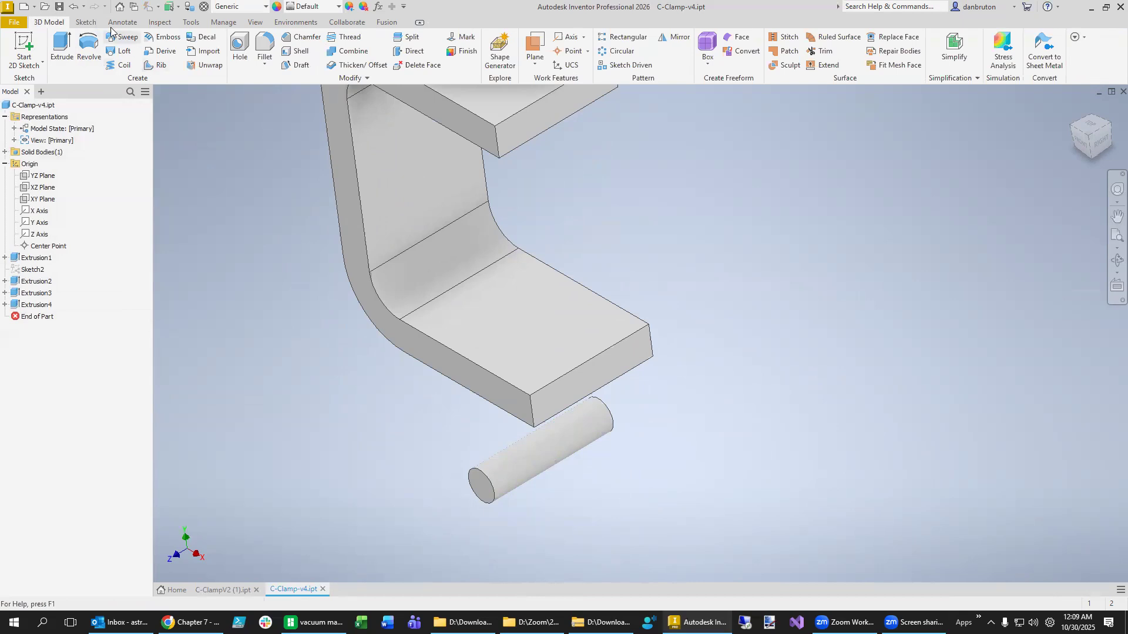
- Start a 2D sketch on the clamp's front side face at the lower arm
{"action": "left_click", "coordinate": [87, 23]}
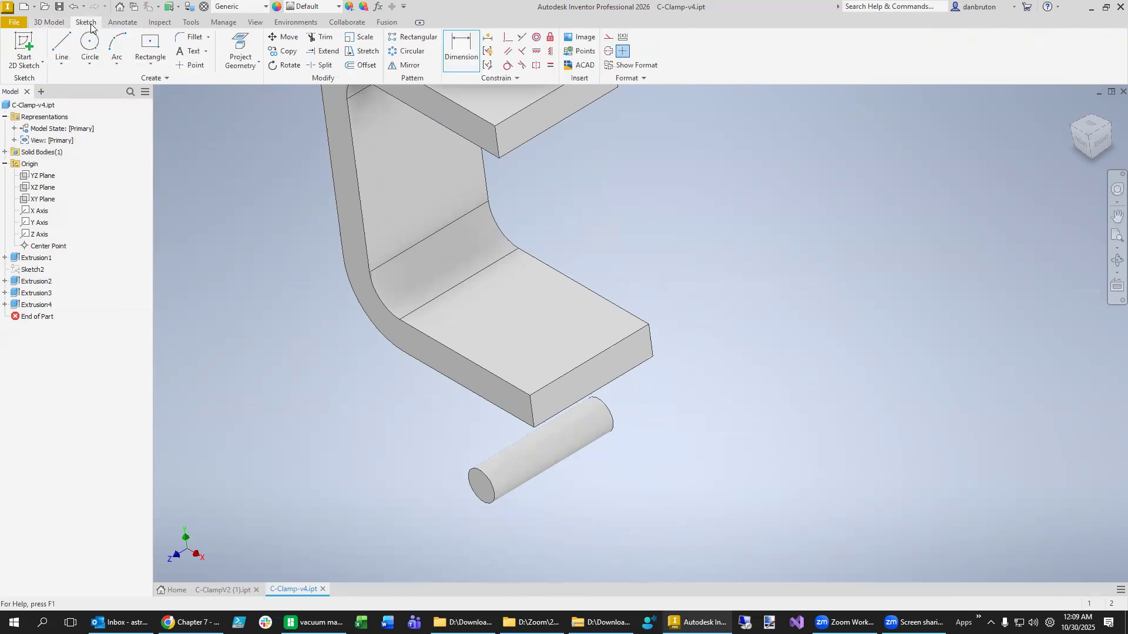
{"action": "left_click", "coordinate": [154, 63]}
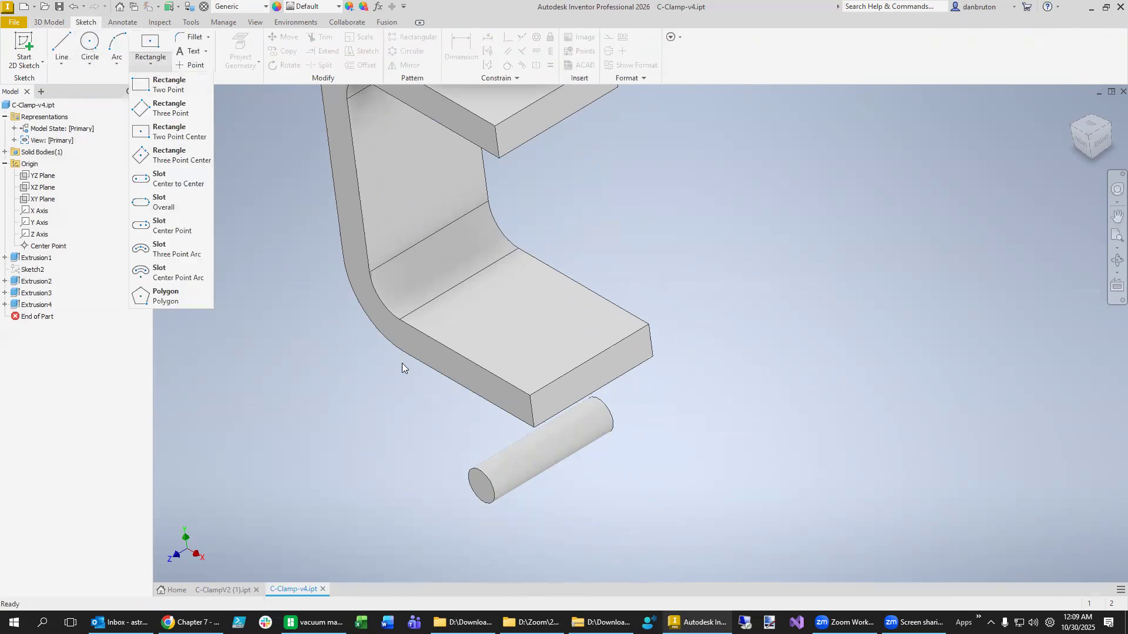
{"action": "left_click", "coordinate": [501, 393]}
{"action": "left_click", "coordinate": [501, 392]}
{"action": "right_click", "coordinate": [500, 393]}
{"action": "left_click", "coordinate": [504, 433]}
{"action": "middle_click_drag", "start_coordinate": [985, 485], "coordinate": [734, 300]}
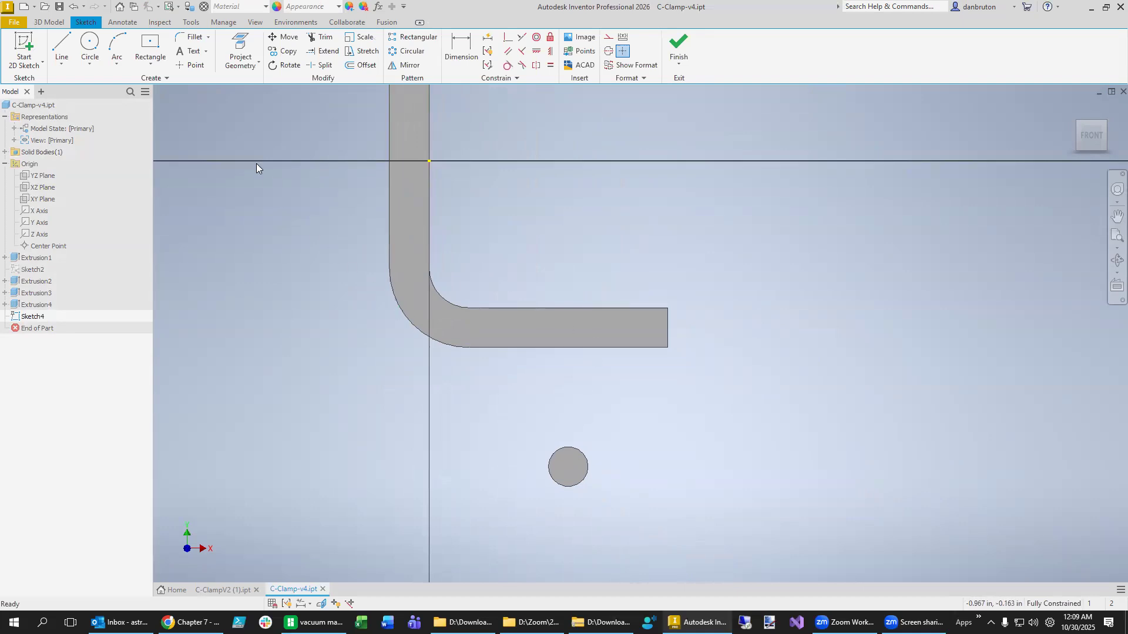
{"action": "left_click", "coordinate": [152, 63]}
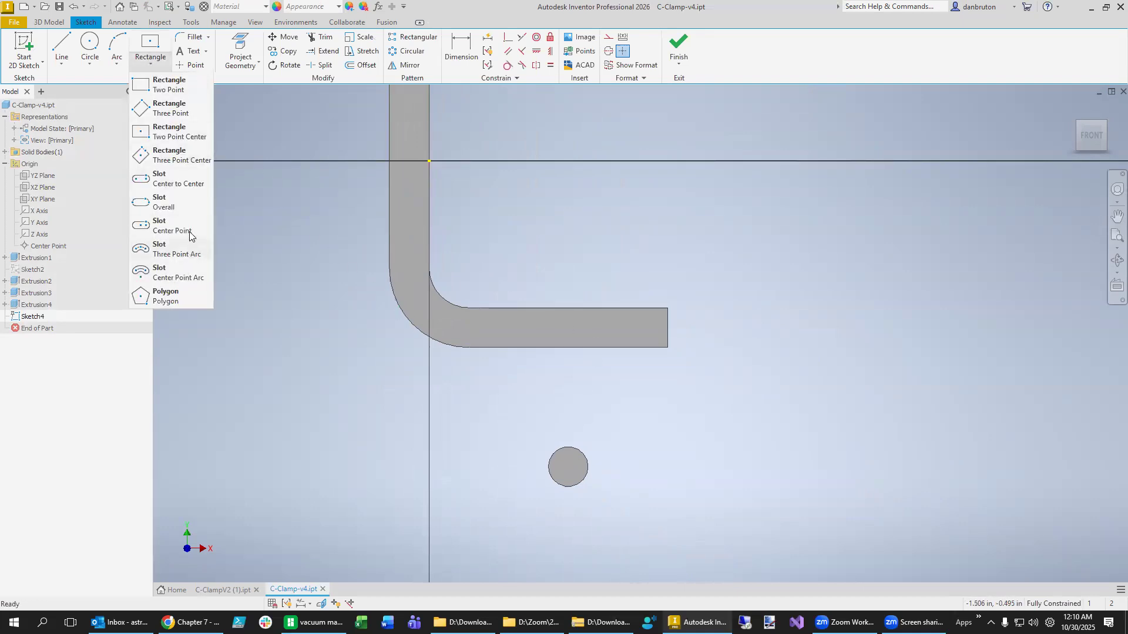
{"action": "left_click", "coordinate": [178, 183]}
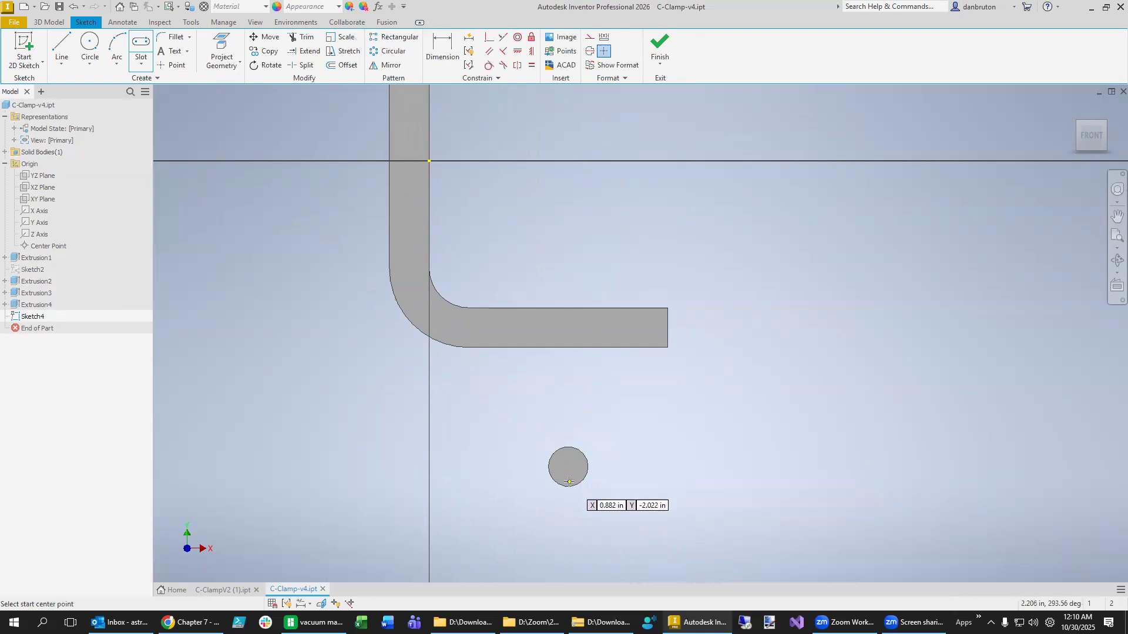
{"action": "key", "text": "Escape"}
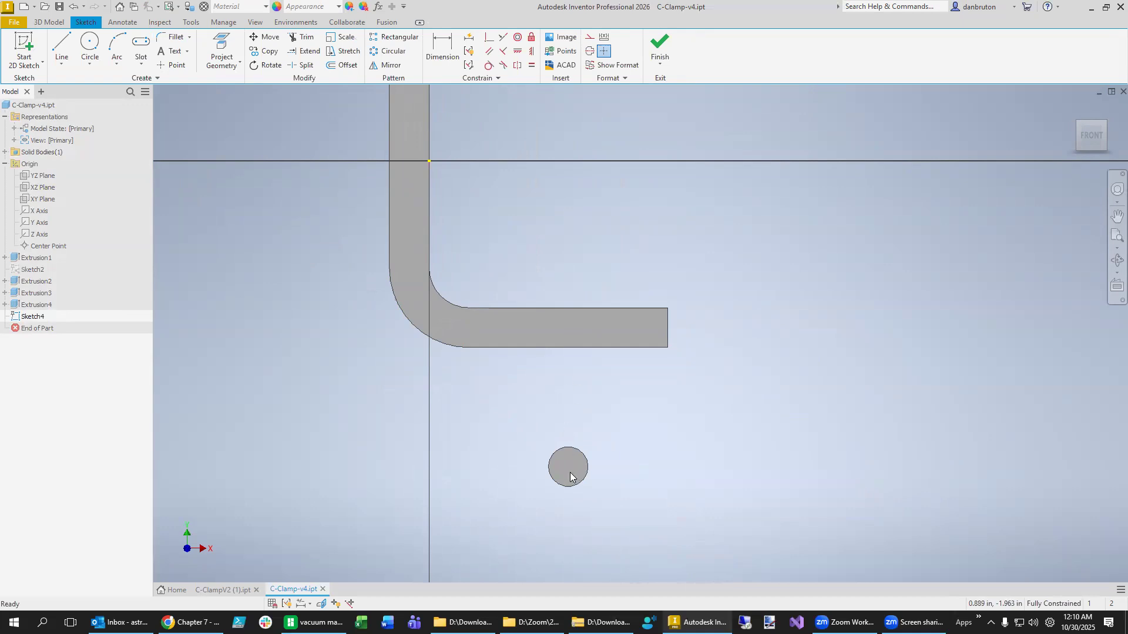
{"action": "left_click", "coordinate": [62, 63]}
{"action": "left_click", "coordinate": [72, 85]}
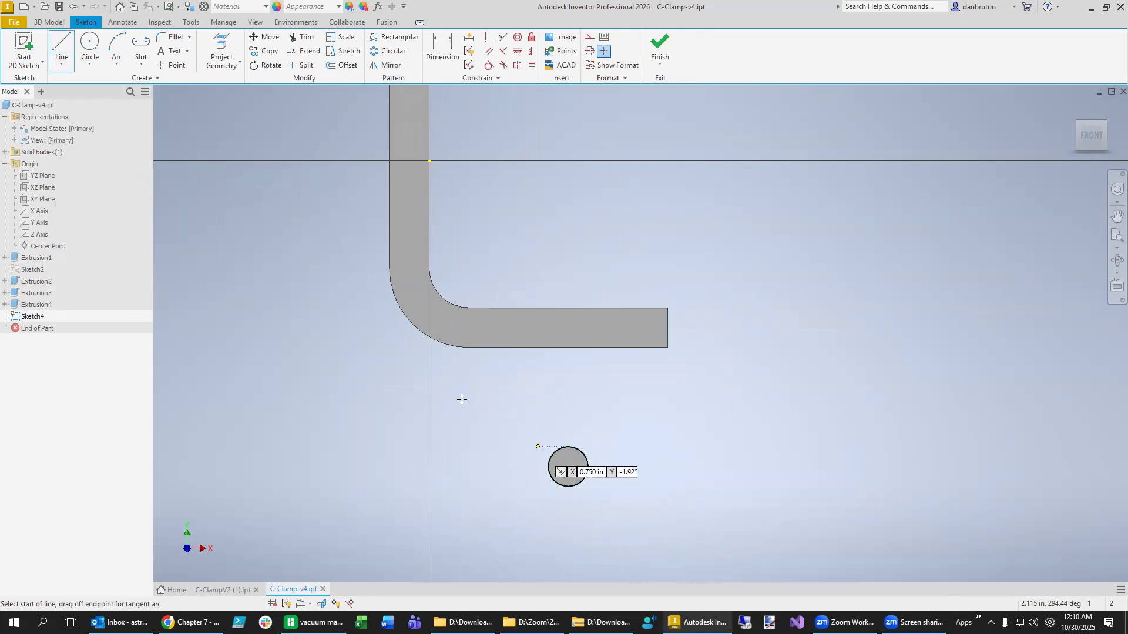
{"action": "key", "text": "Escape"}
{"action": "left_click", "coordinate": [141, 44]}
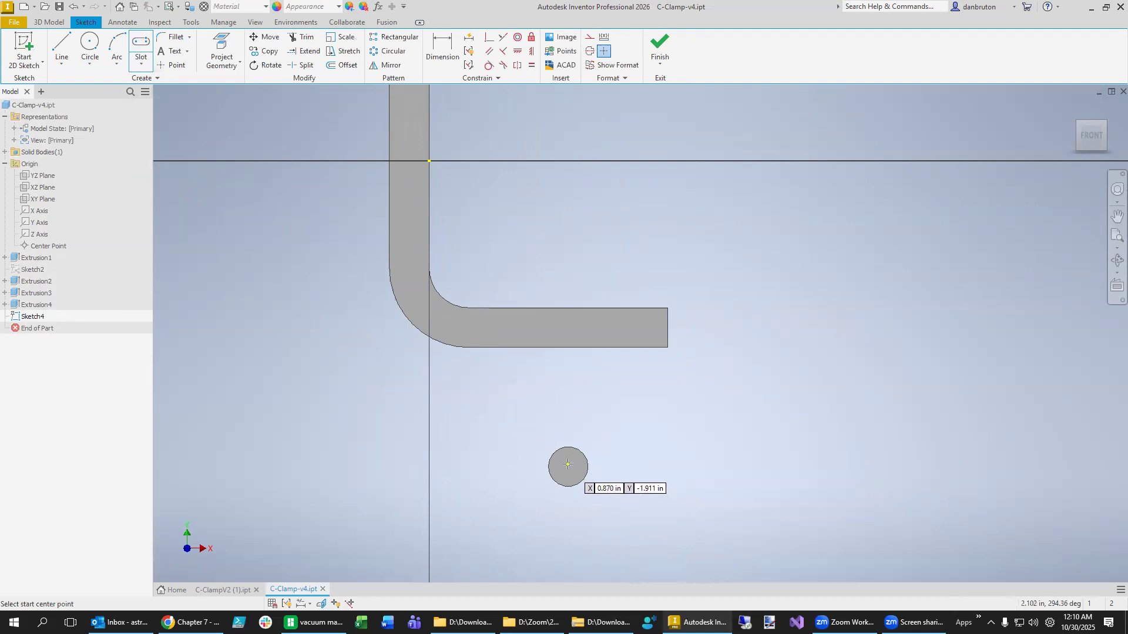
{"action": "left_click", "coordinate": [62, 44]}
{"action": "left_click", "coordinate": [590, 40]}
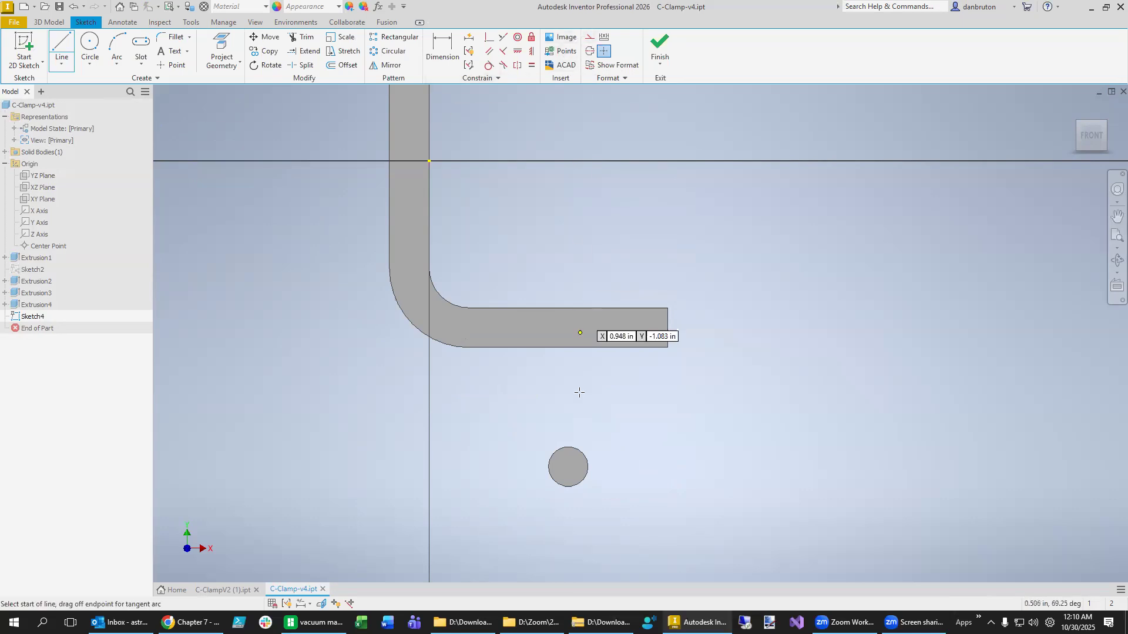
{"action": "key", "text": "Escape"}
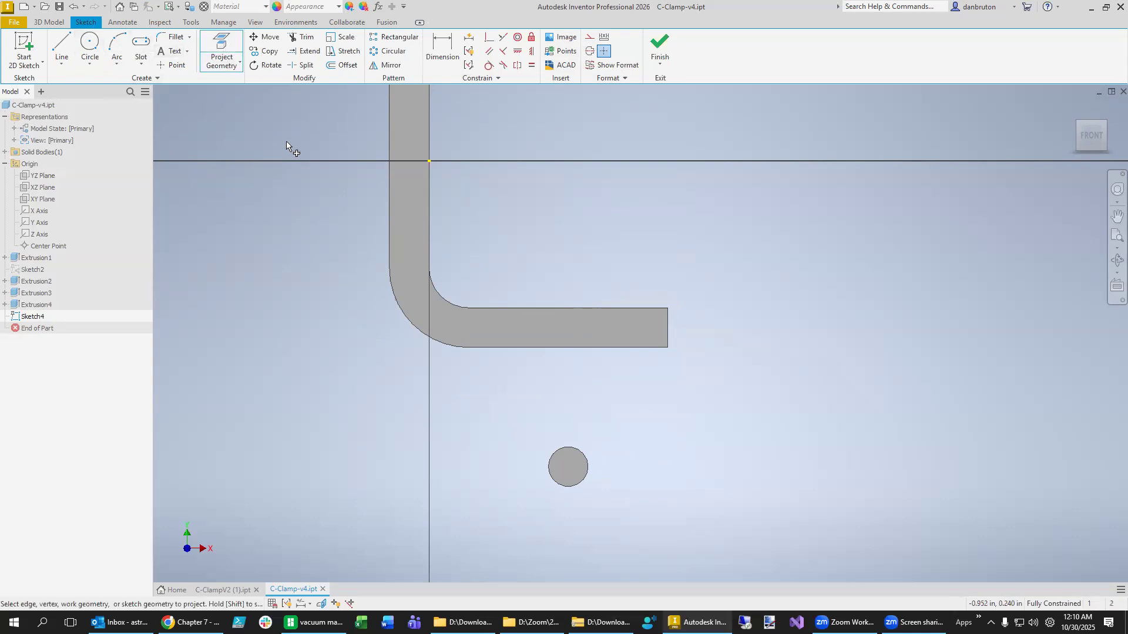
- Project the pin's circular edge and the lower arm's bottom edge into the sketch
{"action": "left_click", "coordinate": [224, 39]}
{"action": "left_click", "coordinate": [231, 66]}
{"action": "left_click", "coordinate": [225, 64]}
{"action": "left_click", "coordinate": [576, 452]}
{"action": "left_click", "coordinate": [589, 348]}
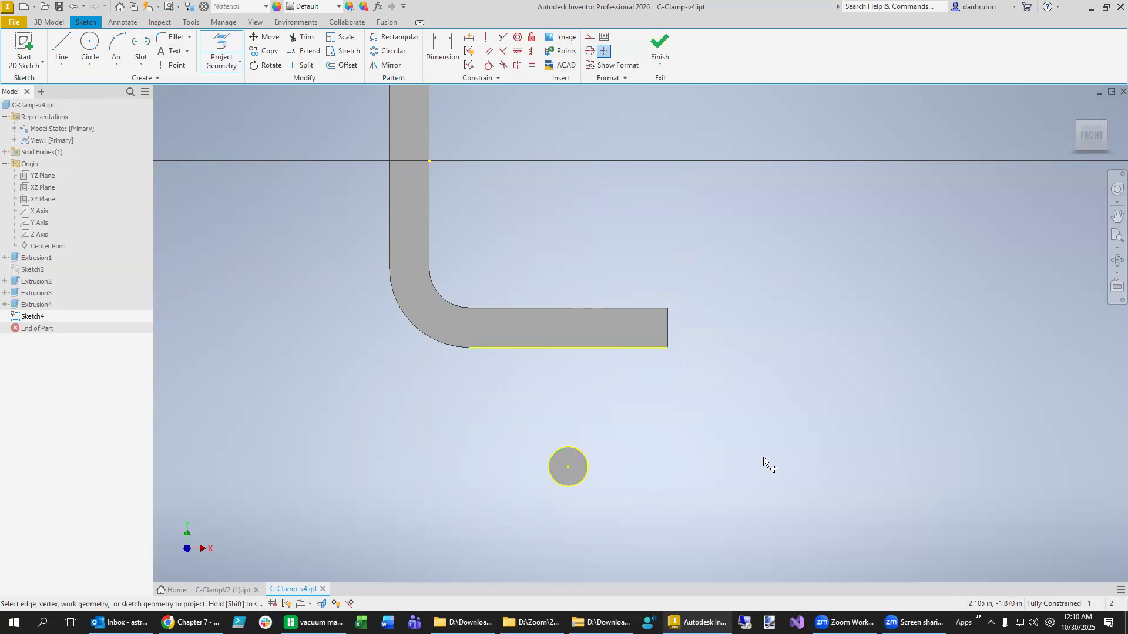
- Draw a center-to-center slot from the pin's centre straight up to the lower arm's bottom edge, wide enough to reach its top edge
{"action": "left_click", "coordinate": [144, 59]}
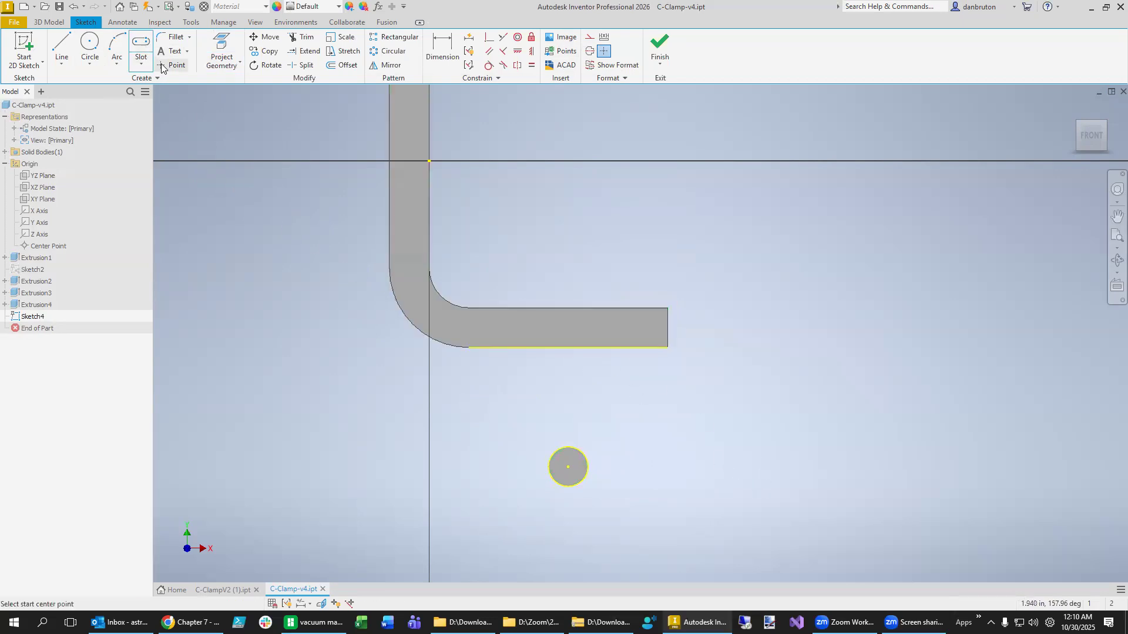
{"action": "left_click", "coordinate": [568, 466]}
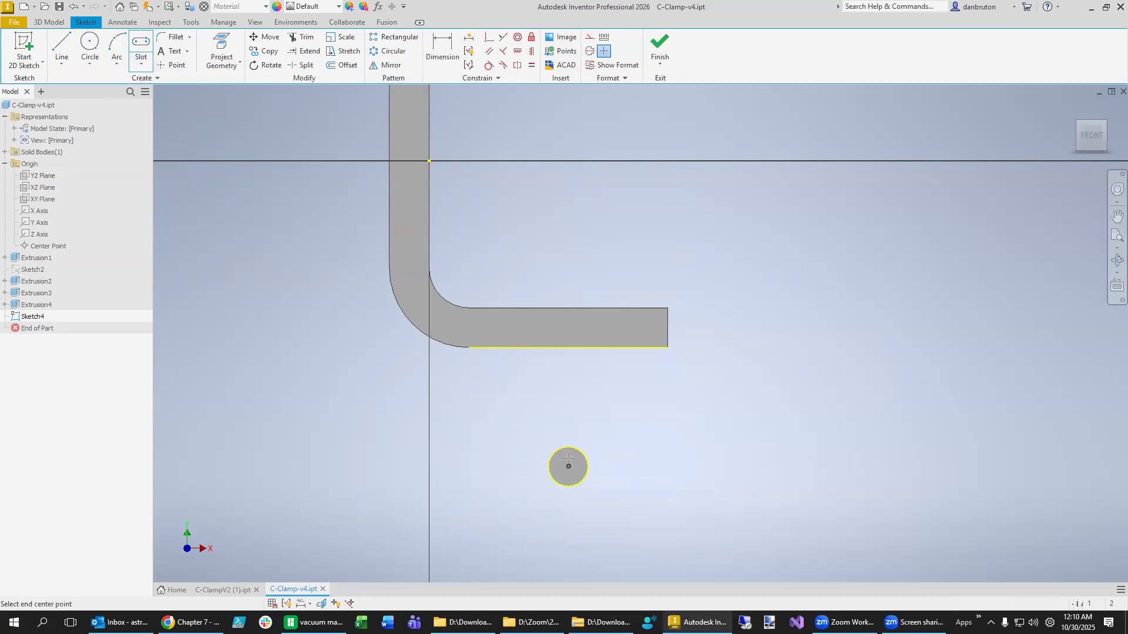
{"action": "left_click", "coordinate": [569, 347]}
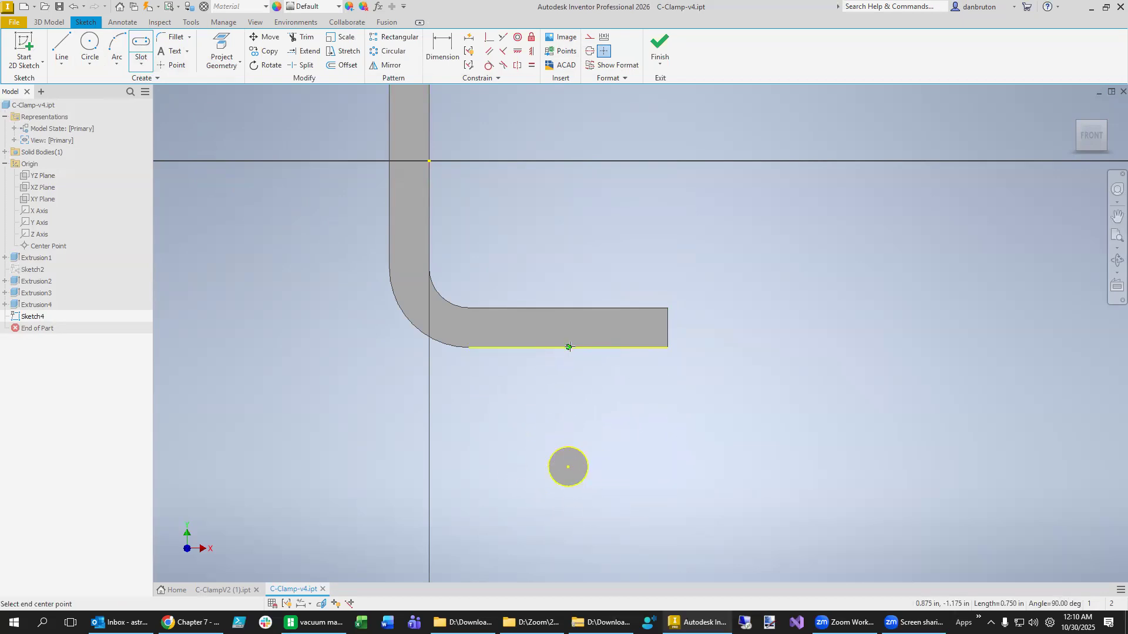
{"action": "left_click", "coordinate": [568, 307]}
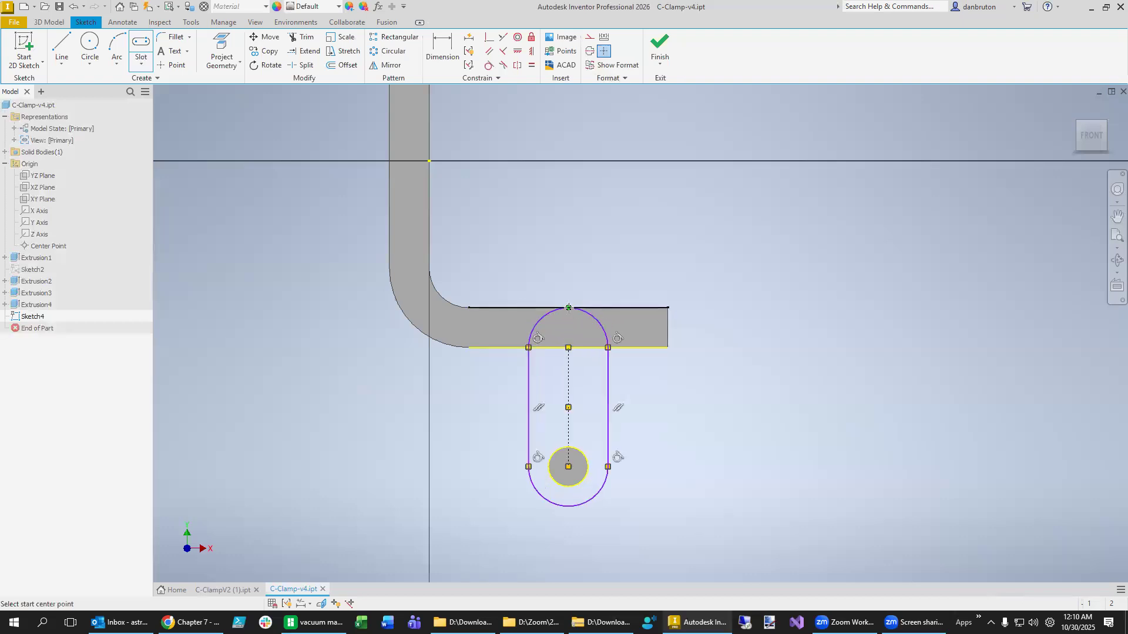
{"action": "key", "text": "Escape"}
- Show the sketch's degrees of freedom and shrink the slot's width so that it is narrower than the pin
{"action": "right_click", "coordinate": [691, 436]}
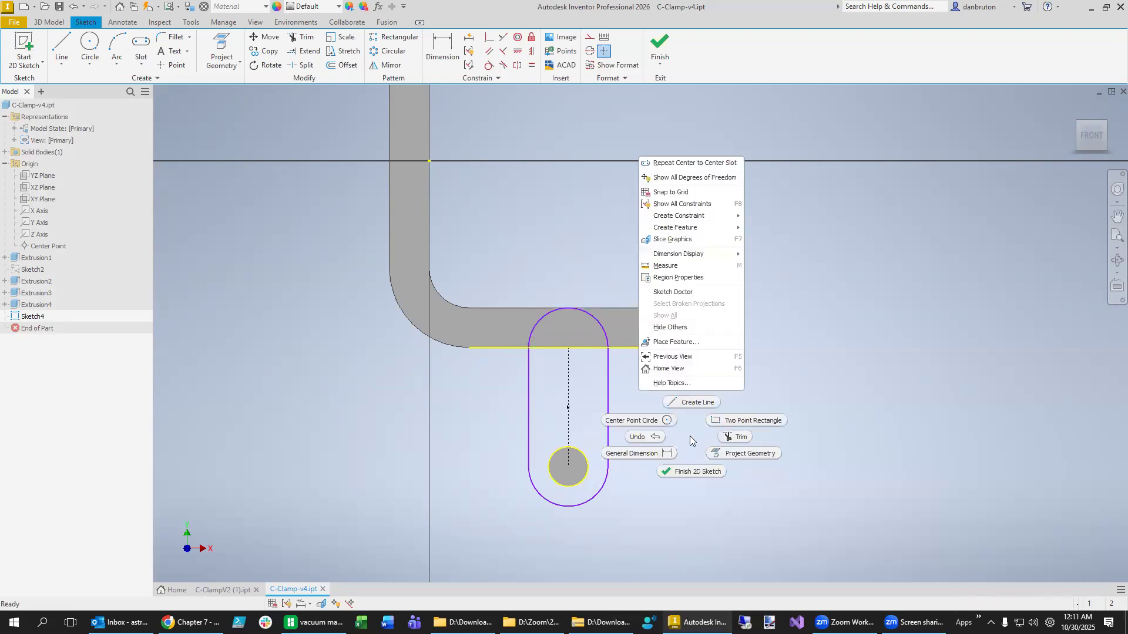
{"action": "key", "text": "Escape"}
{"action": "right_click", "coordinate": [726, 347]}
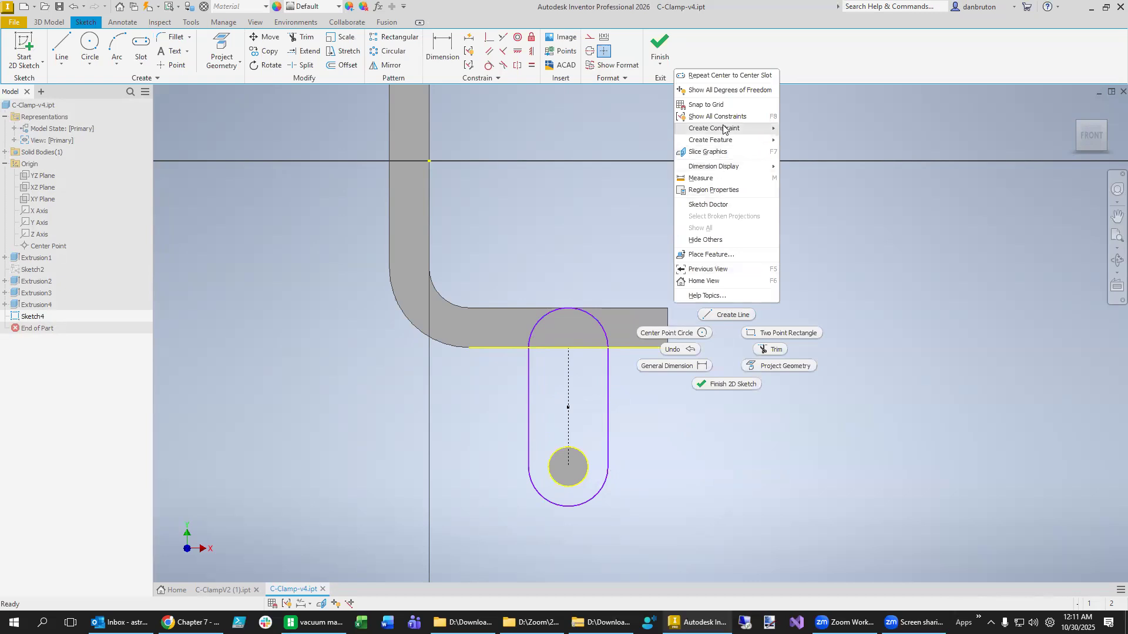
{"action": "left_click", "coordinate": [740, 91]}
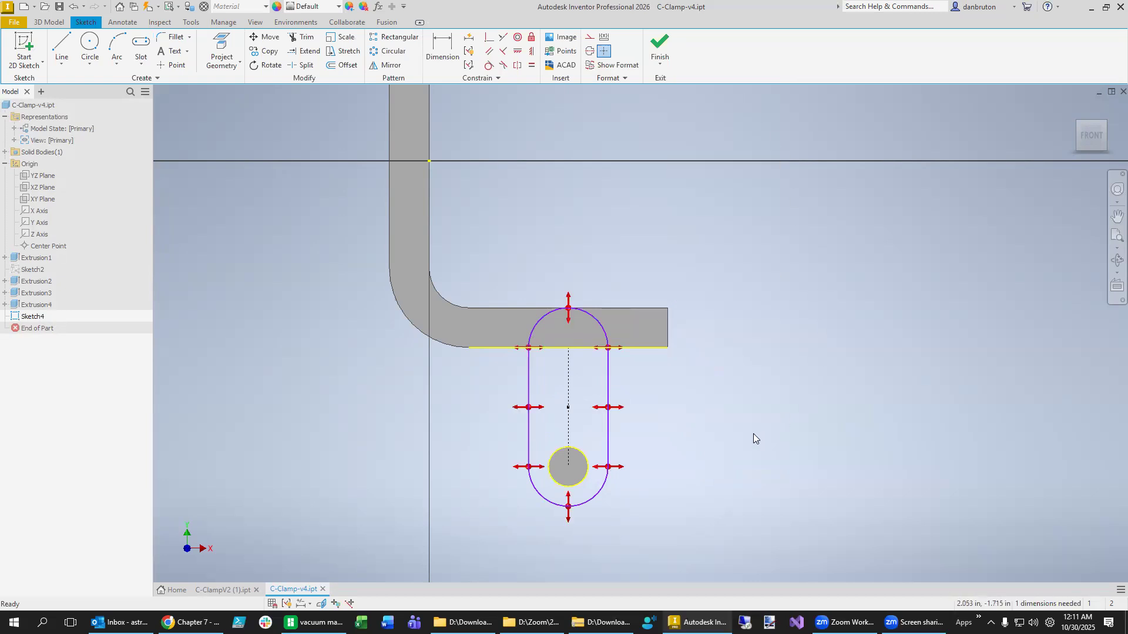
{"action": "key", "text": "o"}
{"action": "left_click_drag", "start_coordinate": [608, 409], "coordinate": [562, 341]}
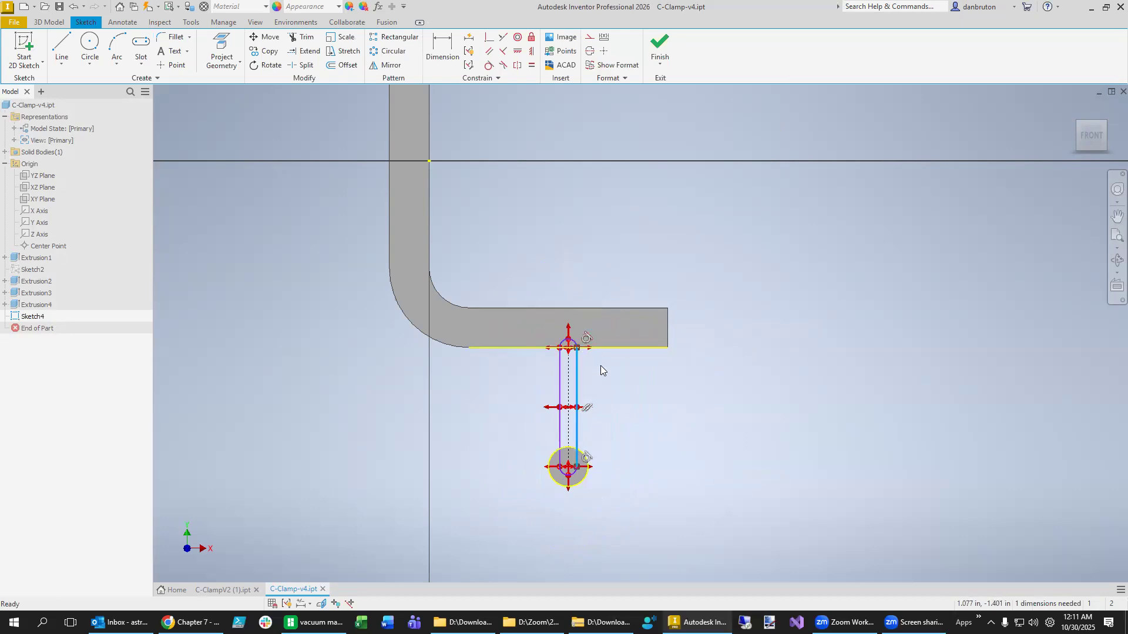
- Make the slot's upper arc tangent to the lower arm's top edge, and switch to the 3D modelling commands
{"action": "left_click", "coordinate": [488, 65]}
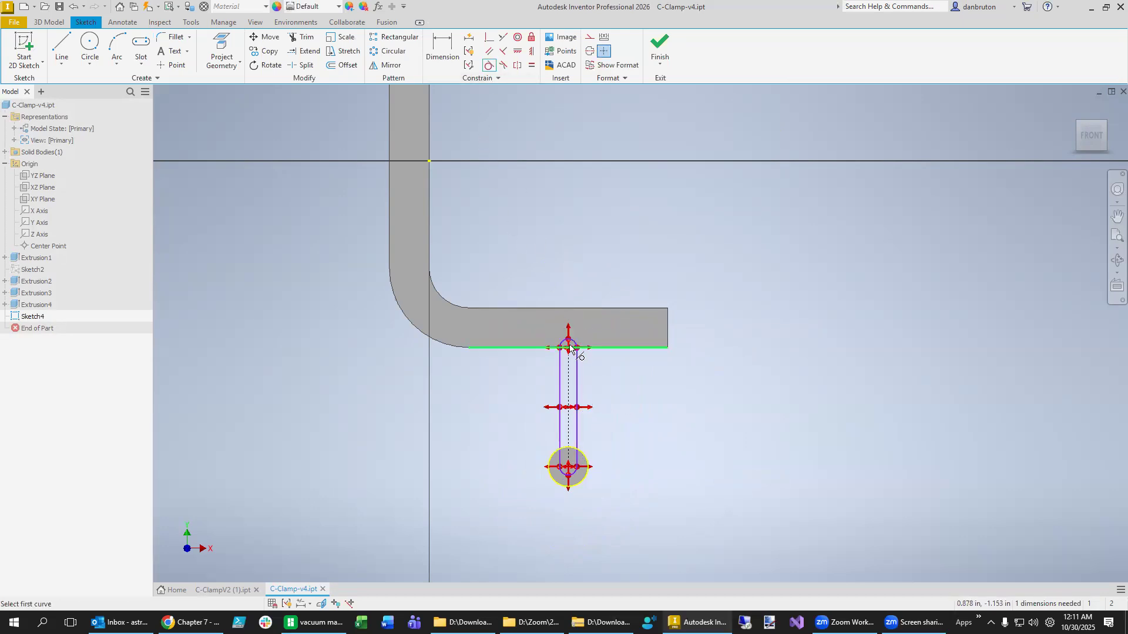
{"action": "left_click", "coordinate": [569, 343]}
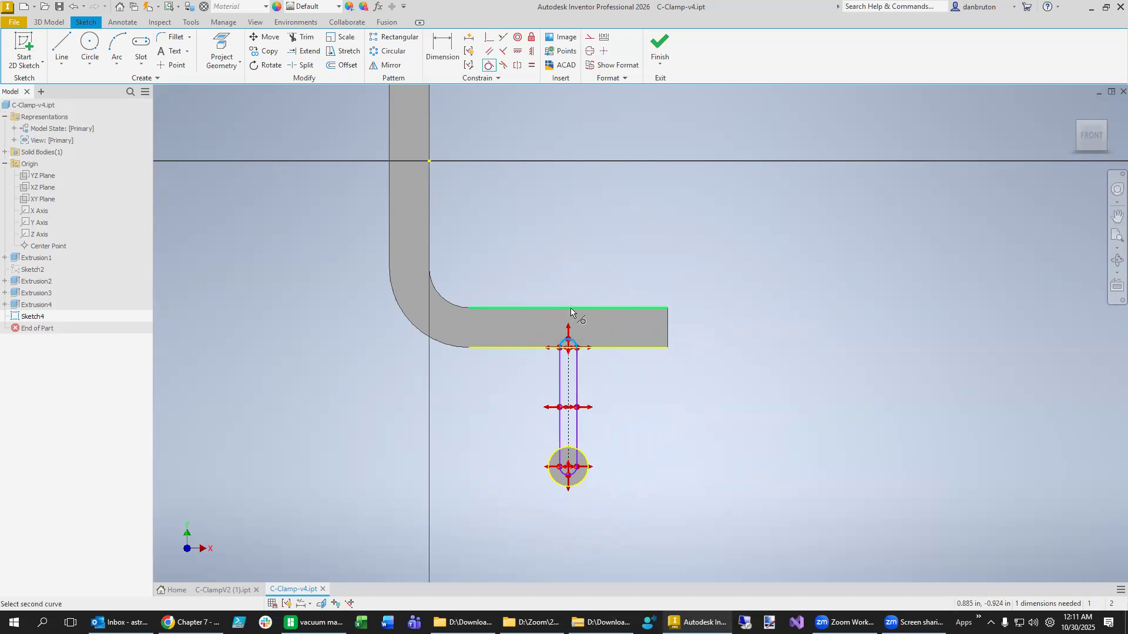
{"action": "left_click", "coordinate": [570, 308]}
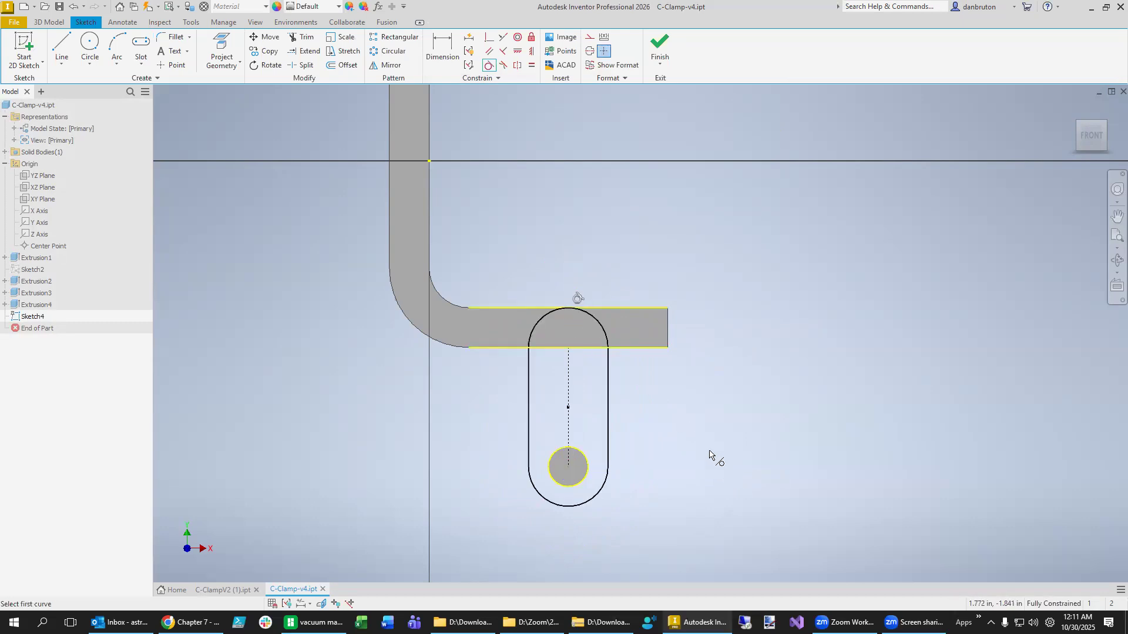
{"action": "middle_click_drag", "start_coordinate": [735, 457], "coordinate": [636, 466], "text": "shift"}
{"action": "left_click", "coordinate": [50, 22]}
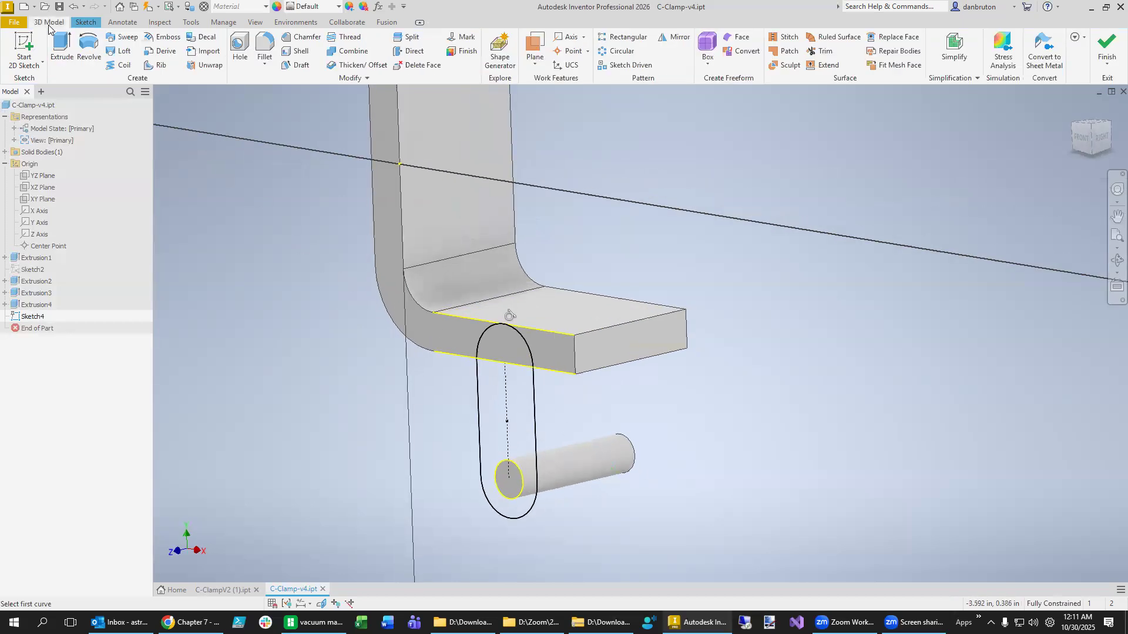
- Switch to C-ClampV2 (1) and finish its open sketch, abandoning the extrusion just started
{"action": "left_click", "coordinate": [61, 50]}
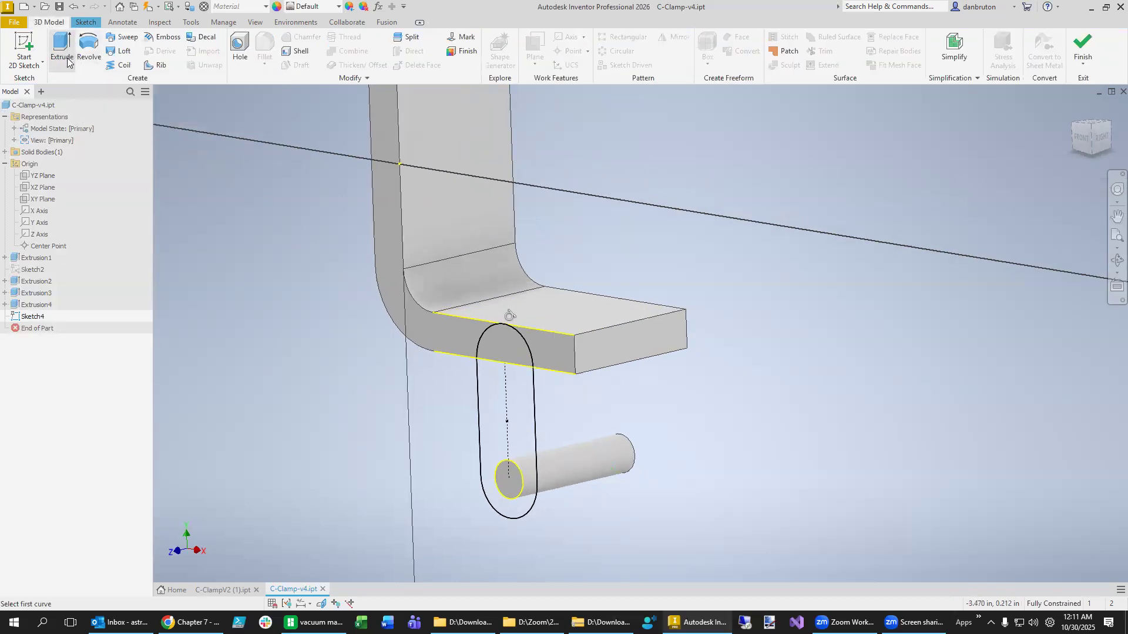
{"action": "left_click", "coordinate": [223, 590]}
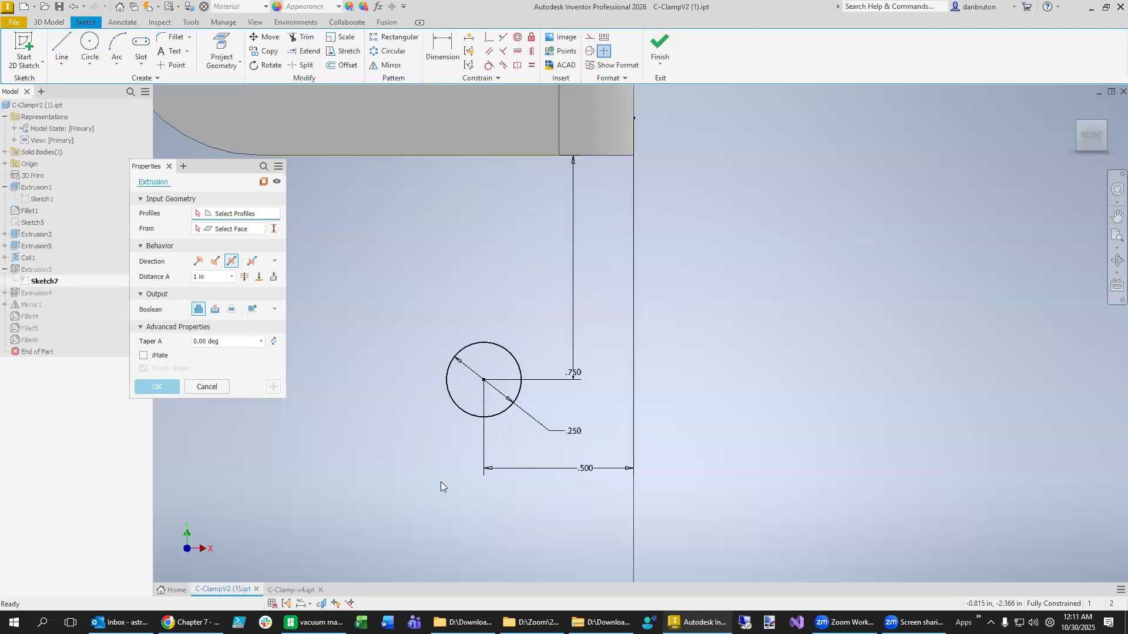
{"action": "left_click", "coordinate": [207, 386]}
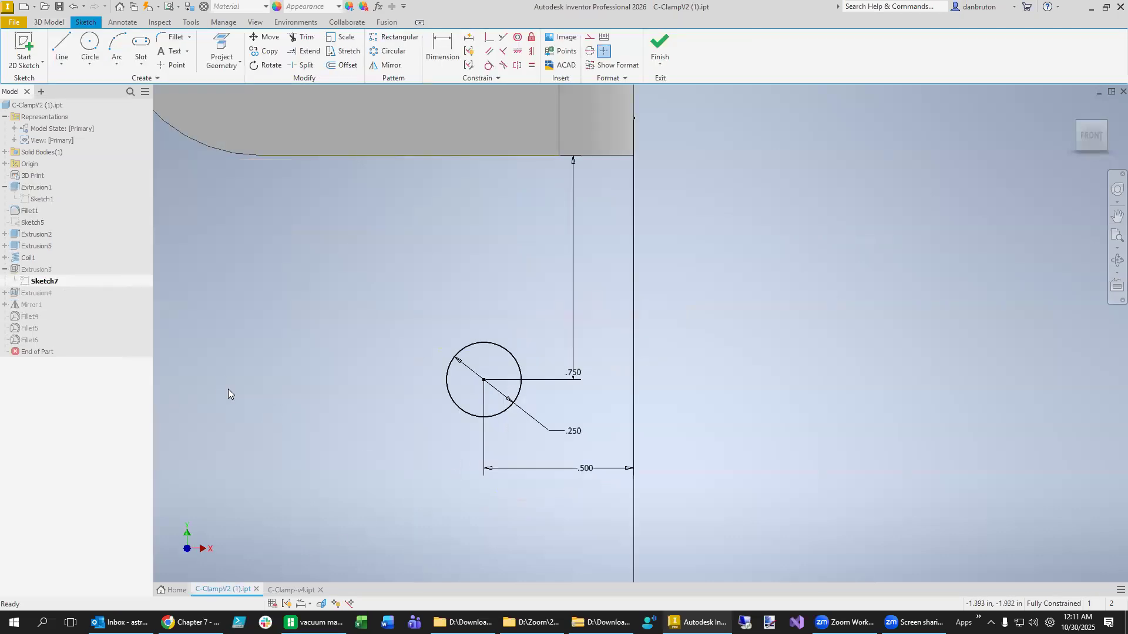
{"action": "left_click", "coordinate": [659, 48]}
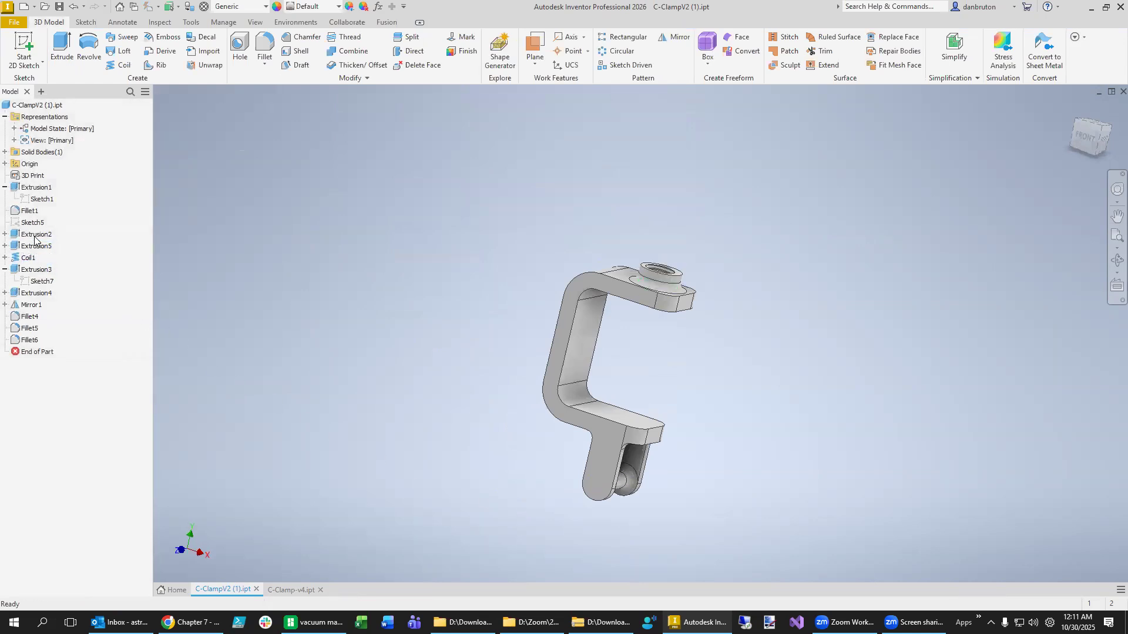
- Examine the settings of the lug's extrusion, Extrusion4, without changing them, and return to C-Clamp-v4
{"action": "left_click", "coordinate": [47, 295]}
{"action": "right_click", "coordinate": [47, 295]}
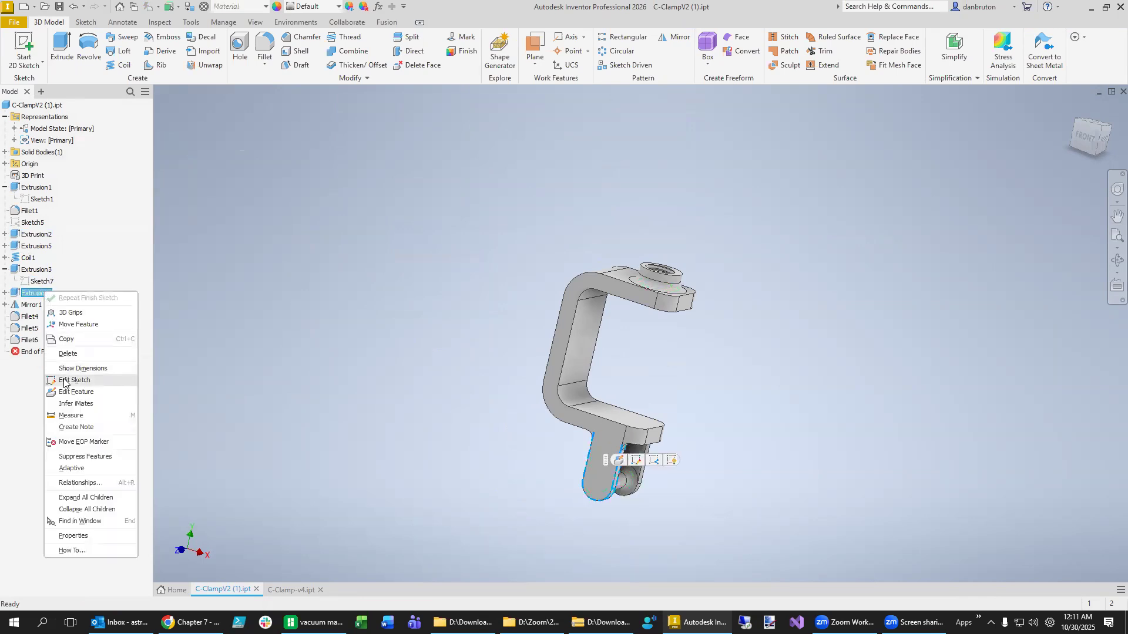
{"action": "left_click", "coordinate": [73, 392]}
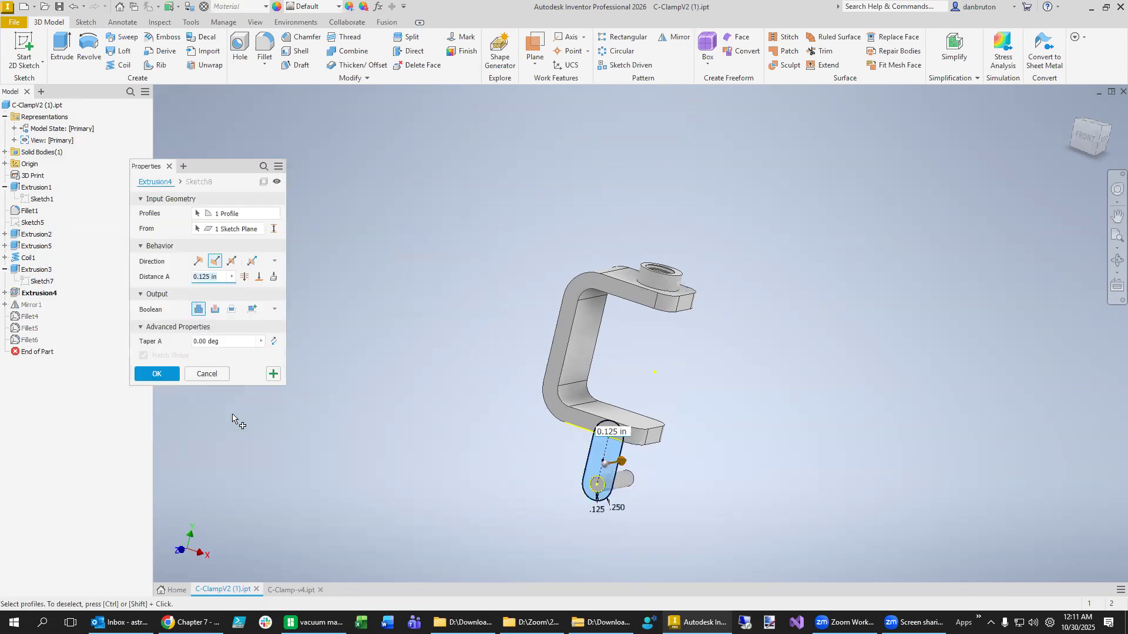
{"action": "left_click", "coordinate": [206, 374]}
{"action": "left_click", "coordinate": [291, 589]}
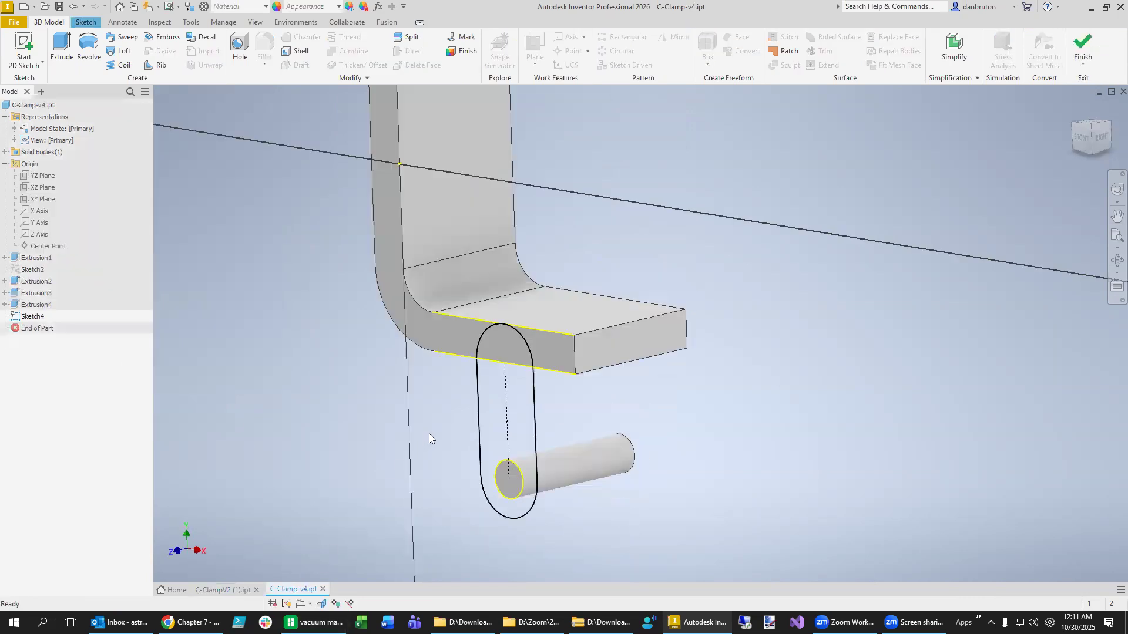
- Extrude the slot profile 0.125 in inward along the pin, joining it to the body as a lug
{"action": "left_click", "coordinate": [62, 48]}
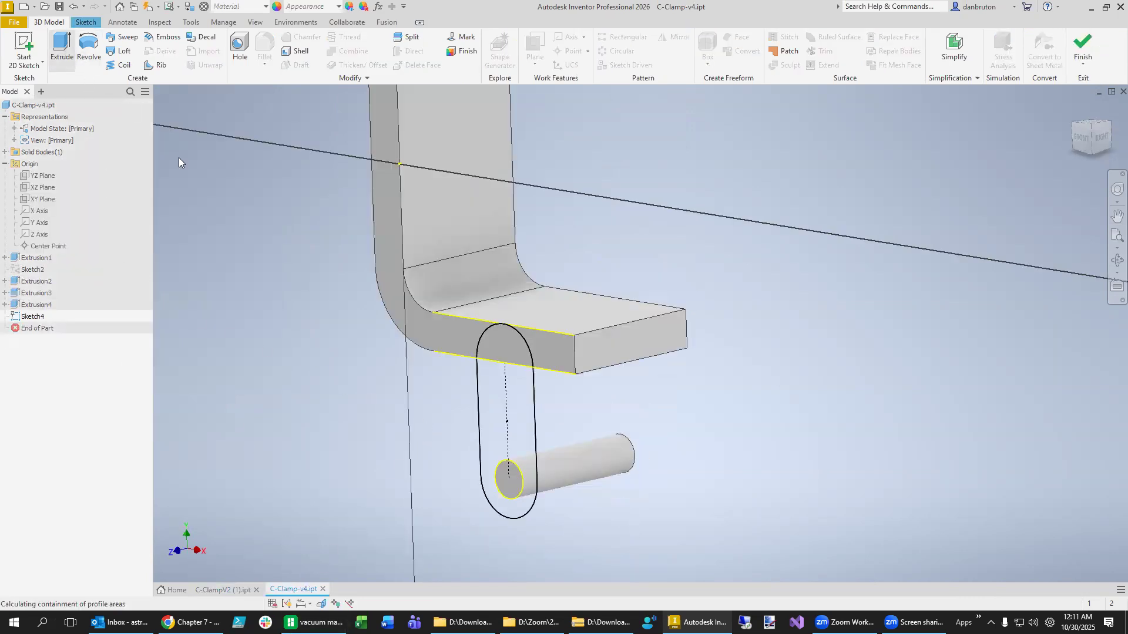
{"action": "left_click", "coordinate": [214, 278]}
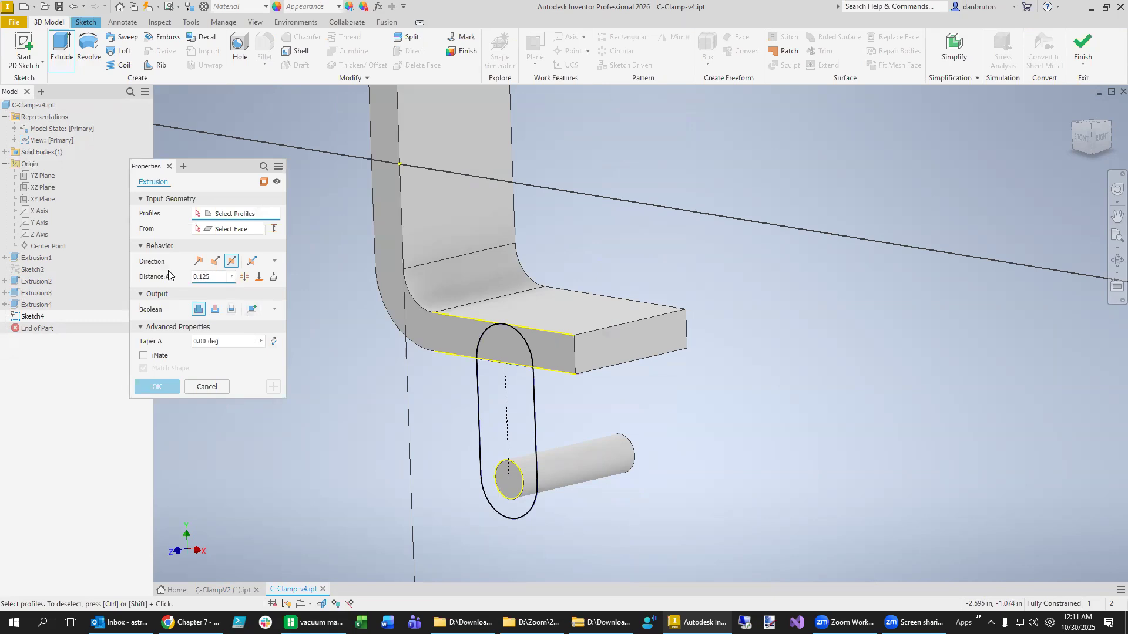
{"action": "left_click", "coordinate": [527, 397]}
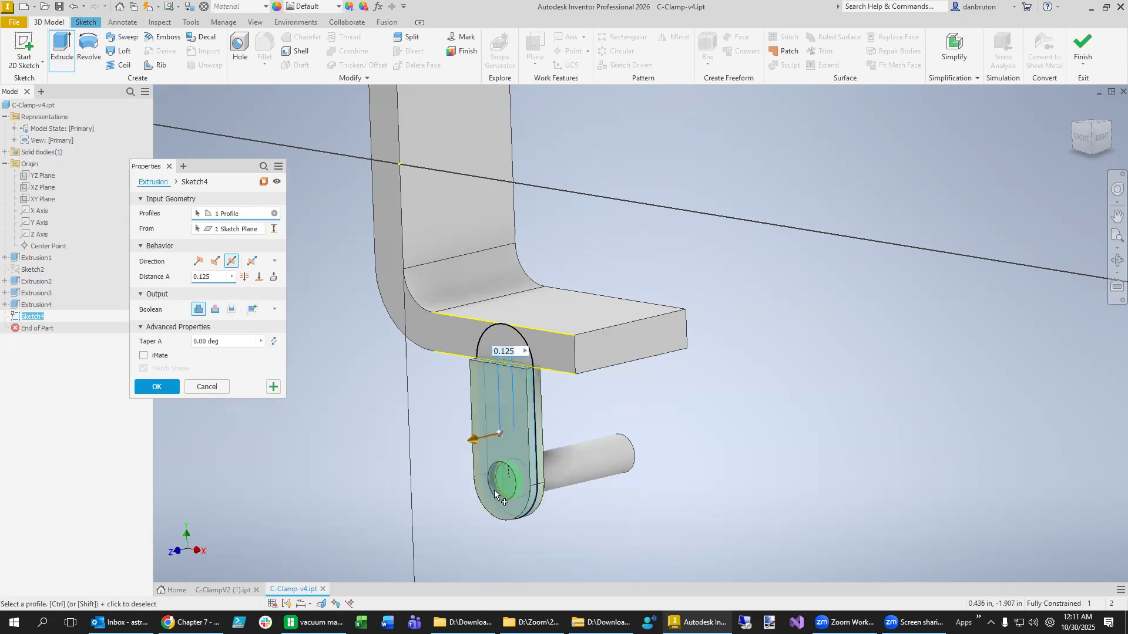
{"action": "left_click", "coordinate": [211, 262]}
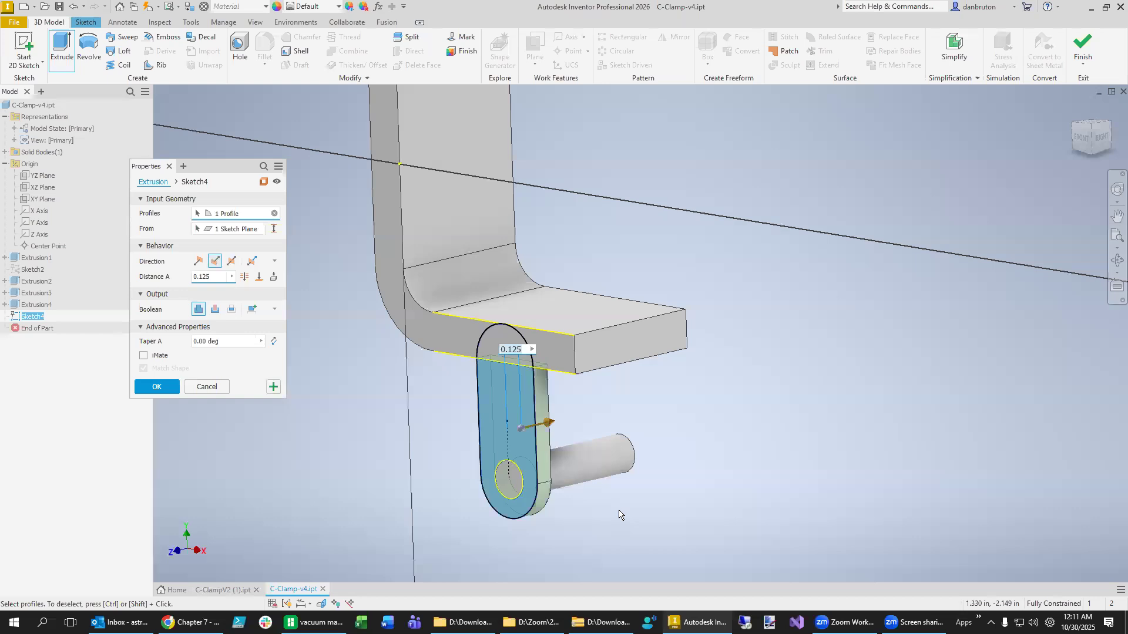
{"action": "left_click", "coordinate": [162, 386]}
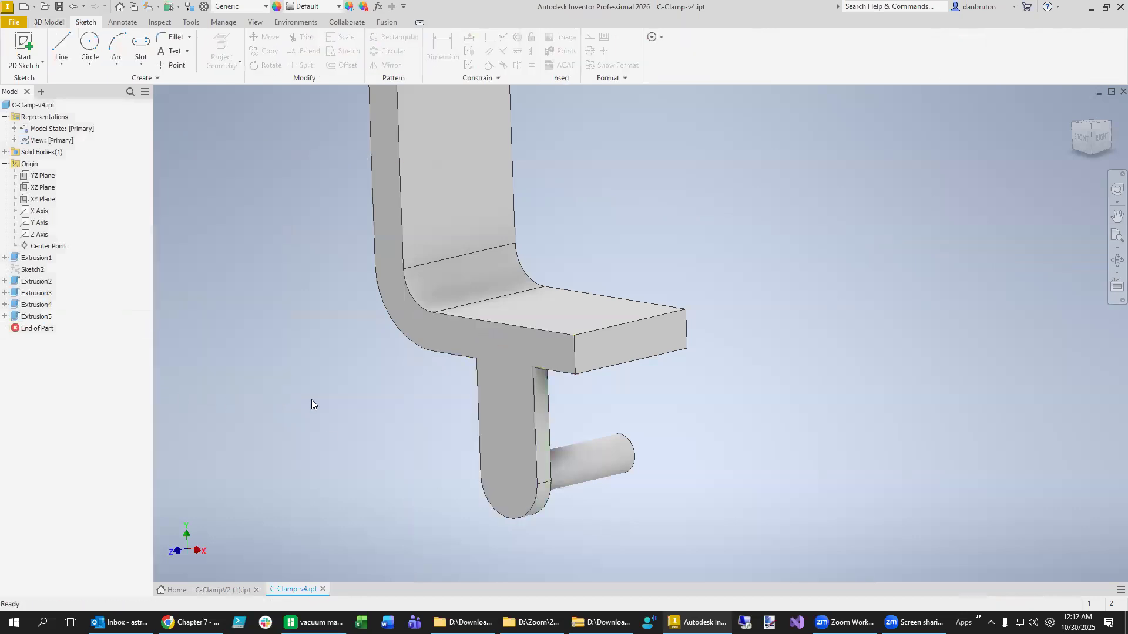
- Mirror the lug extrusion about the XY Plane to create the matching lug at the pin's other end
{"action": "left_click", "coordinate": [58, 27]}
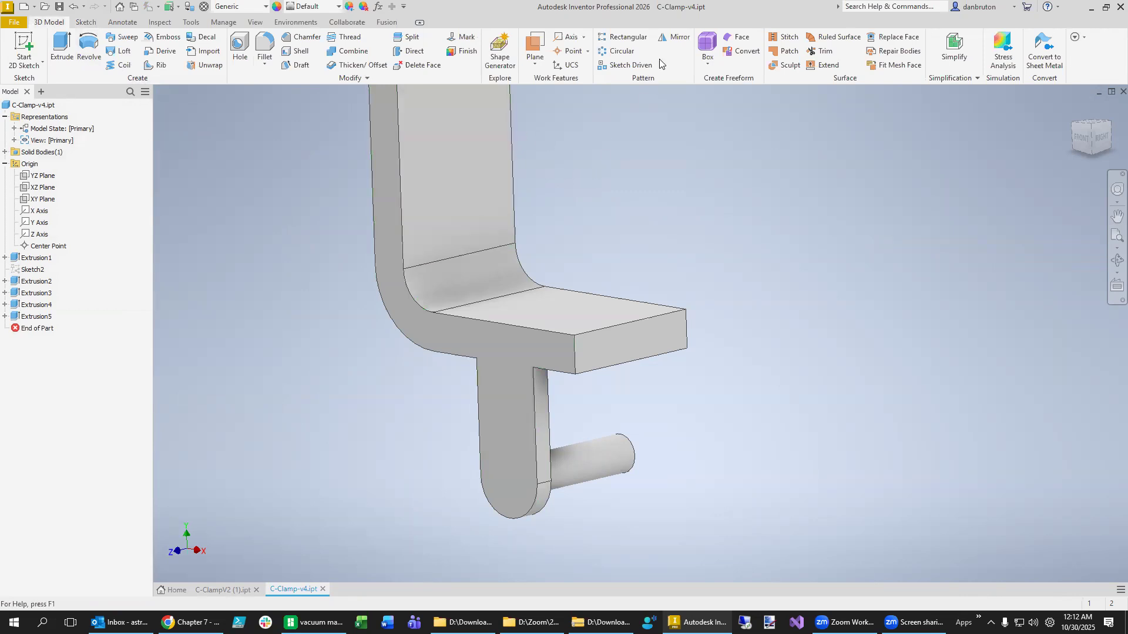
{"action": "left_click", "coordinate": [675, 38]}
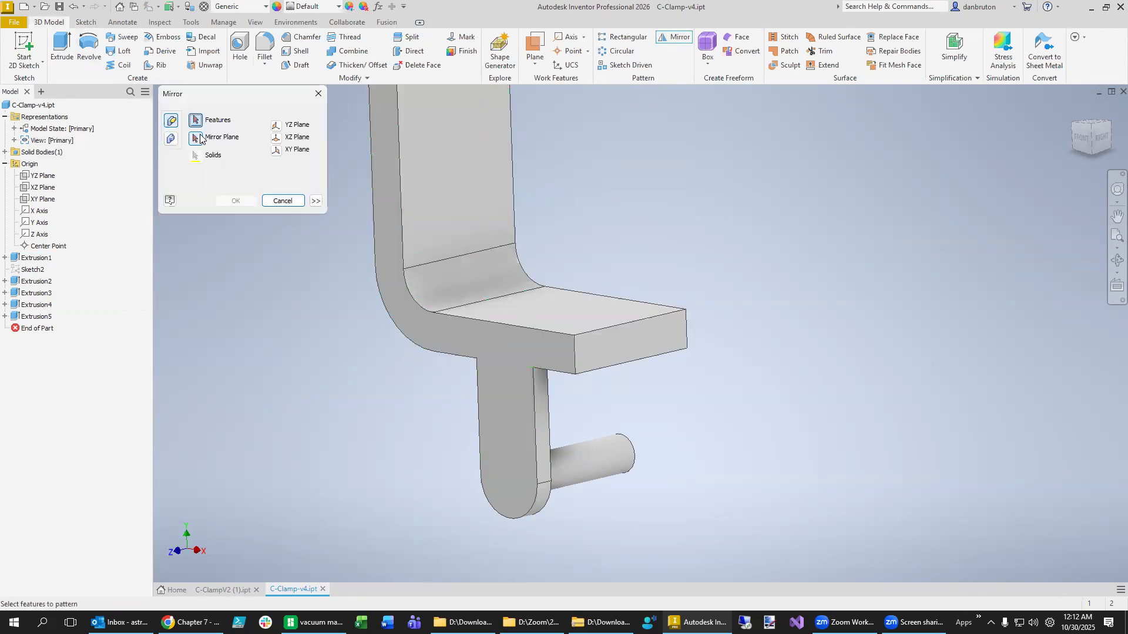
{"action": "left_click", "coordinate": [34, 318]}
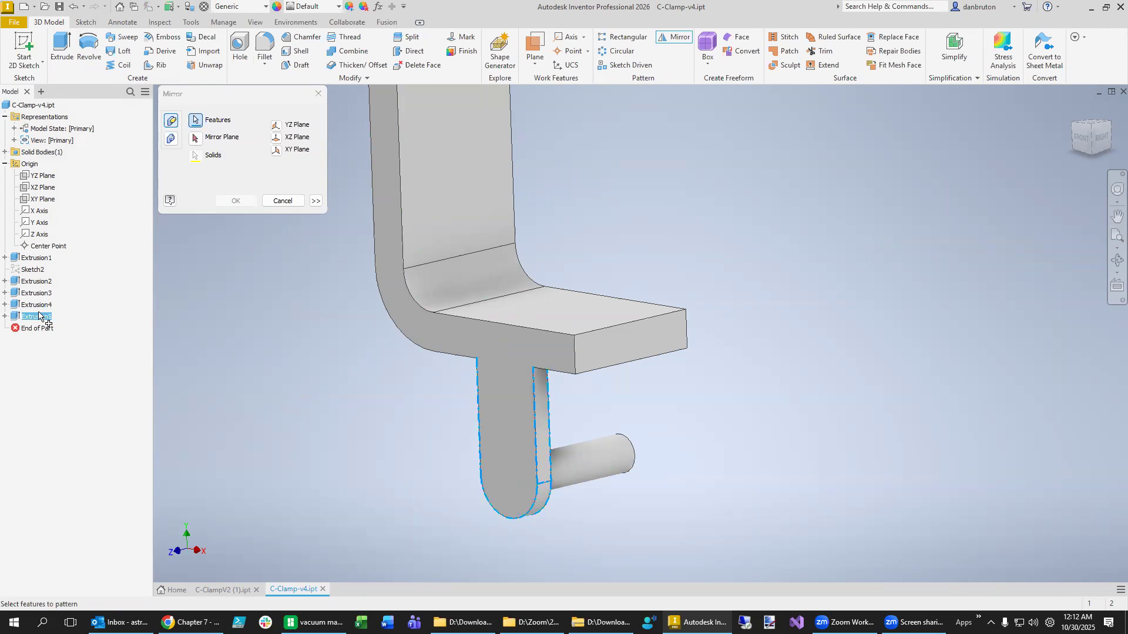
{"action": "left_click", "coordinate": [196, 138]}
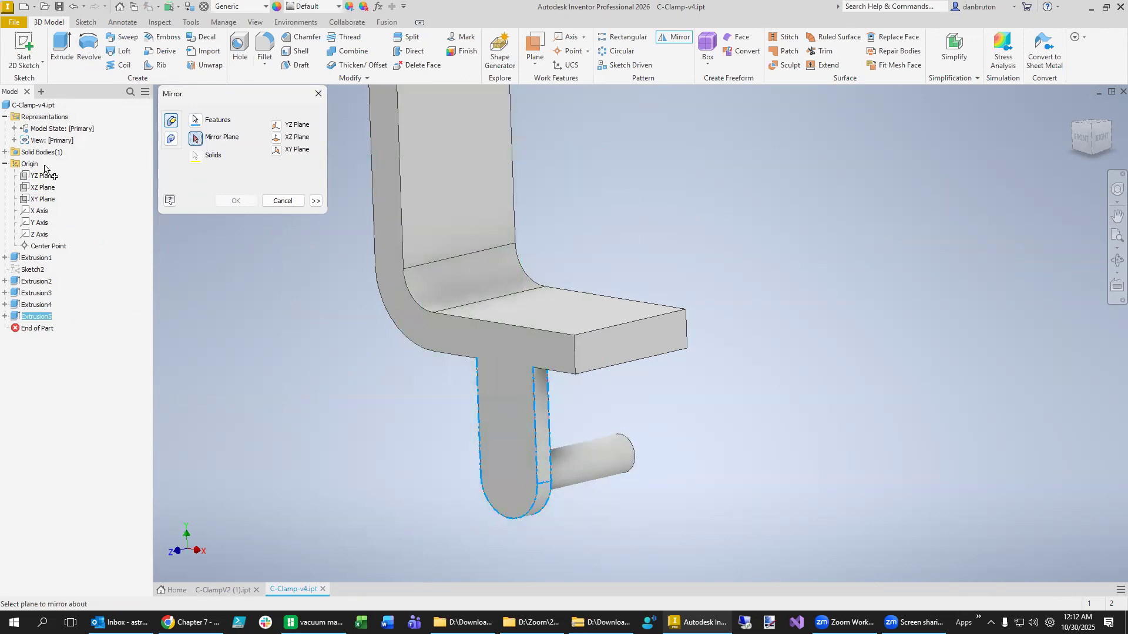
{"action": "middle_click_drag", "start_coordinate": [363, 456], "coordinate": [297, 423], "text": "shift"}
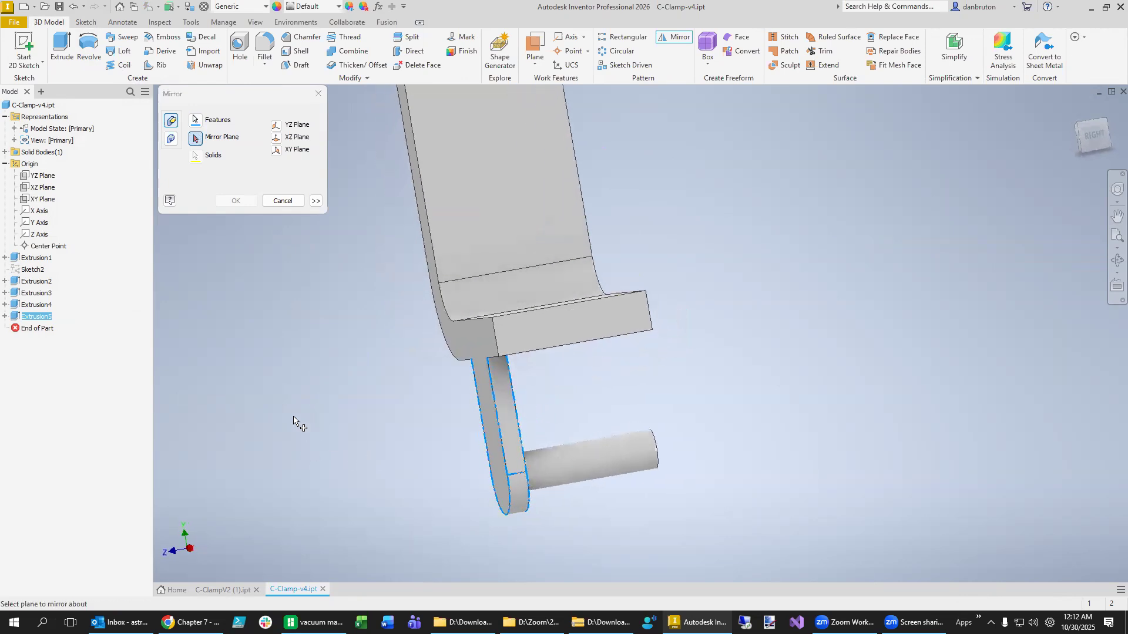
{"action": "left_click", "coordinate": [46, 199]}
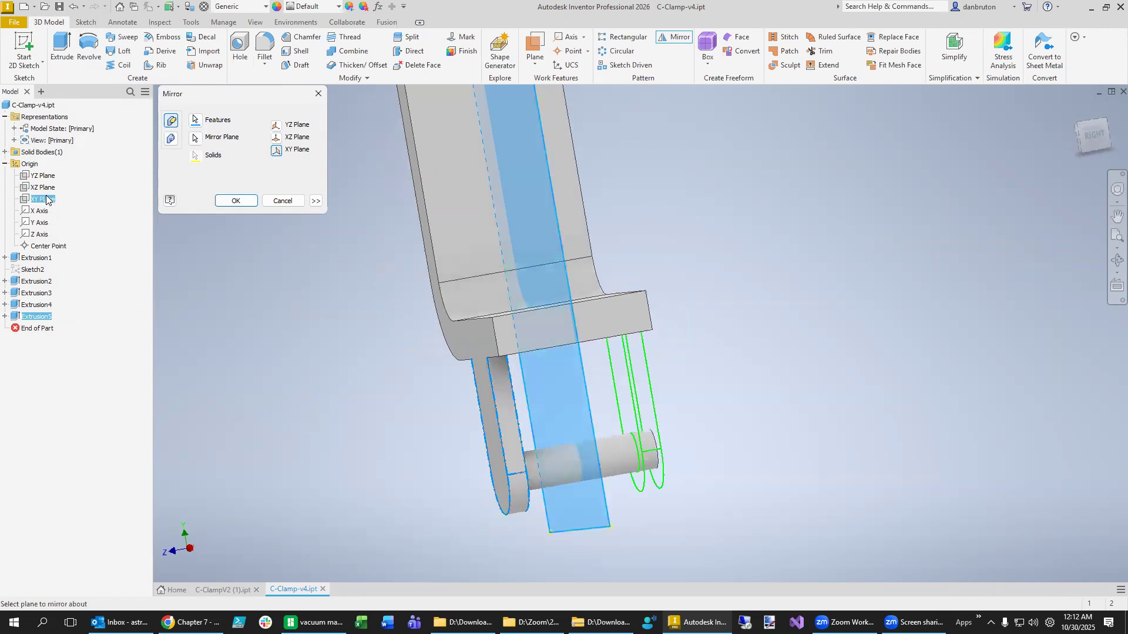
{"action": "left_click", "coordinate": [236, 200]}
- Start a 0.125 in constant-radius fillet on the two circular edges where the pin meets the lugs
{"action": "middle_click_drag", "start_coordinate": [390, 413], "coordinate": [320, 407], "text": "shift"}
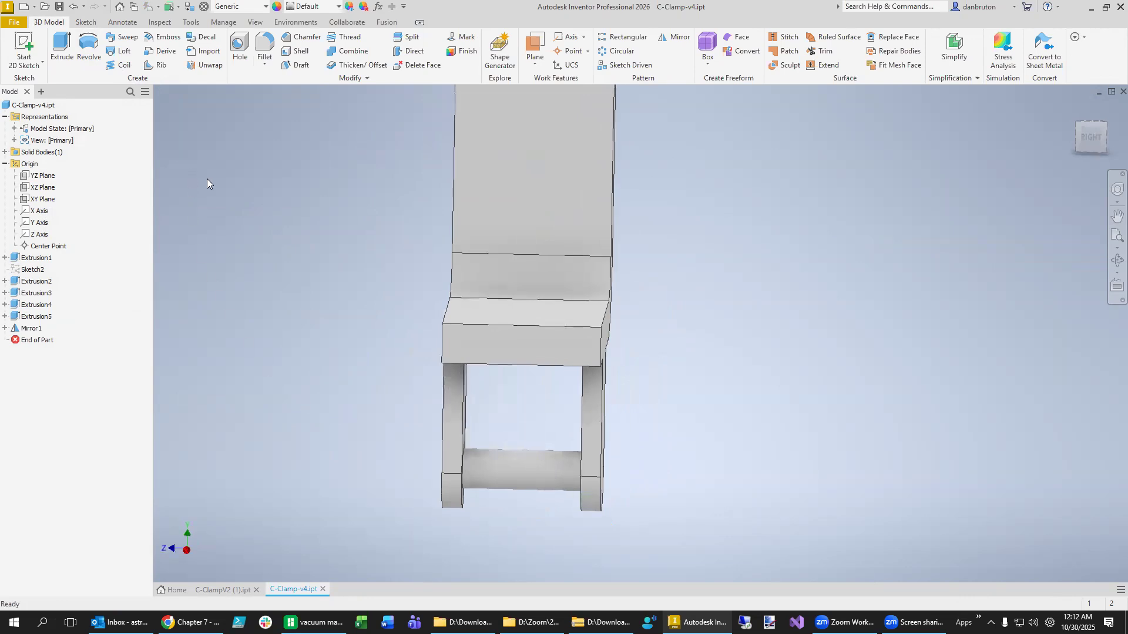
{"action": "left_click", "coordinate": [264, 47]}
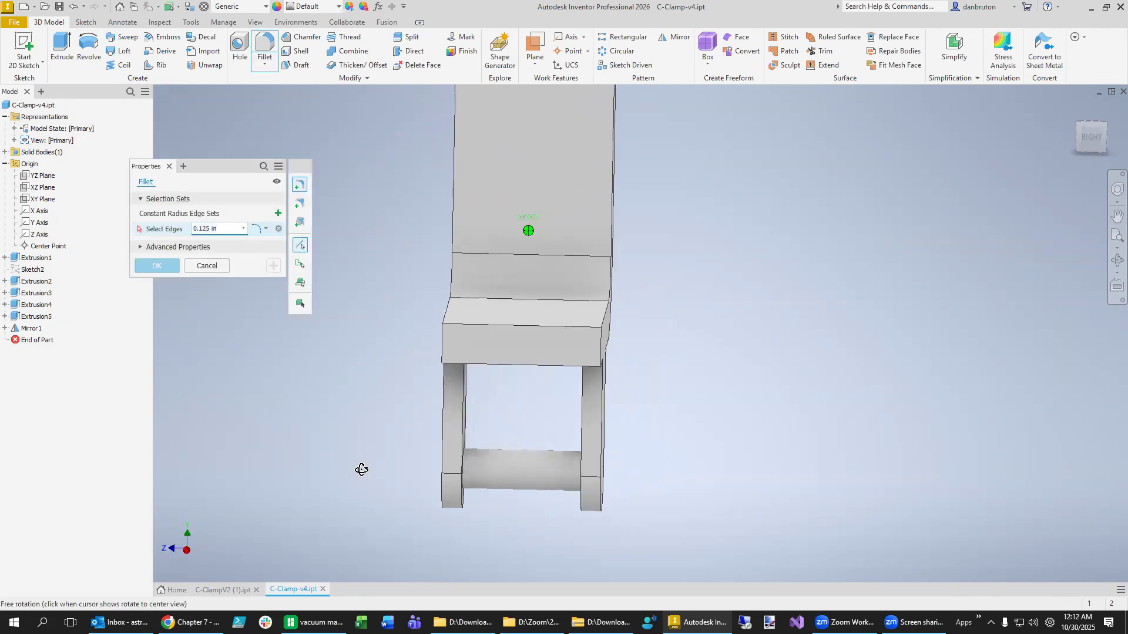
{"action": "middle_click_drag", "start_coordinate": [361, 470], "coordinate": [403, 473], "text": "shift"}
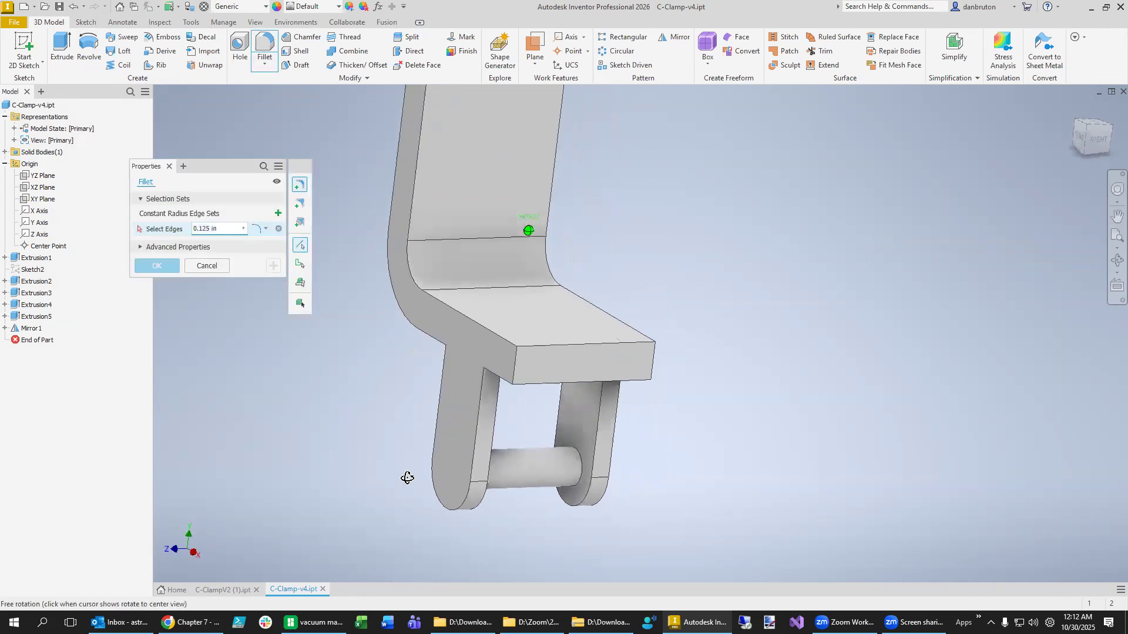
{"action": "left_click", "coordinate": [581, 469]}
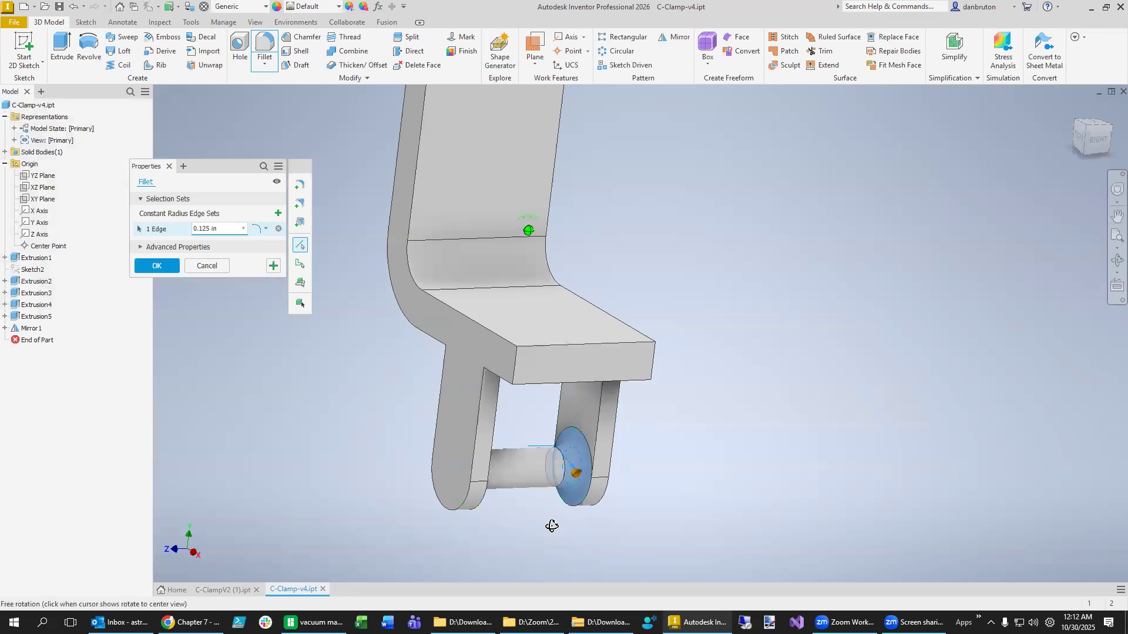
{"action": "middle_click_drag", "start_coordinate": [551, 525], "coordinate": [473, 464], "text": "shift"}
{"action": "left_click", "coordinate": [477, 460]}
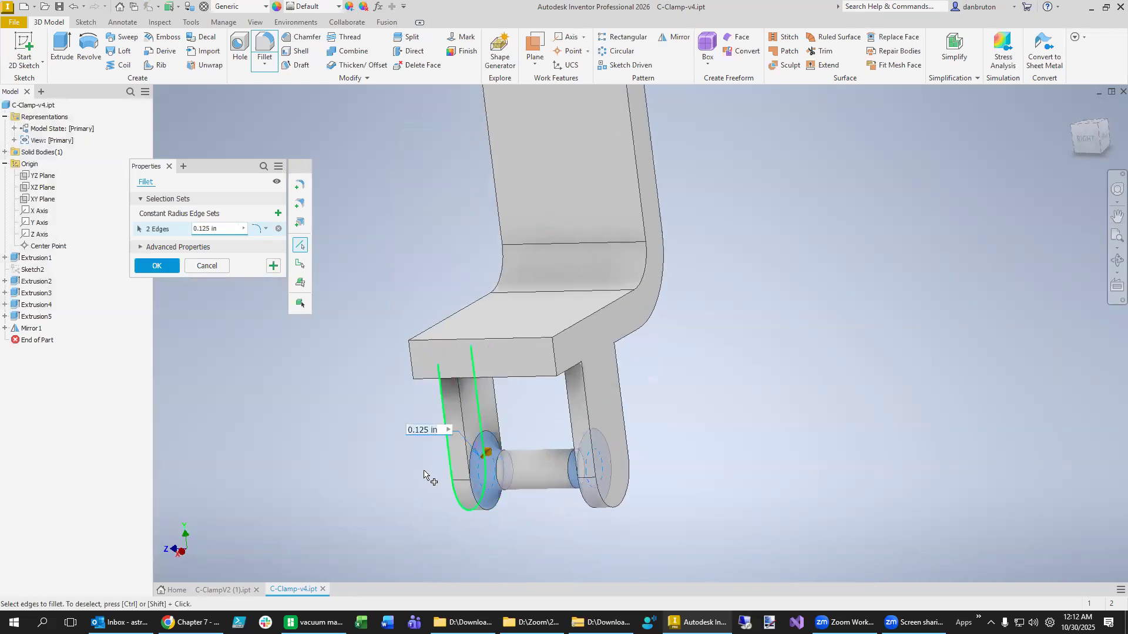
{"action": "middle_click_drag", "start_coordinate": [374, 490], "coordinate": [491, 435], "text": "shift"}
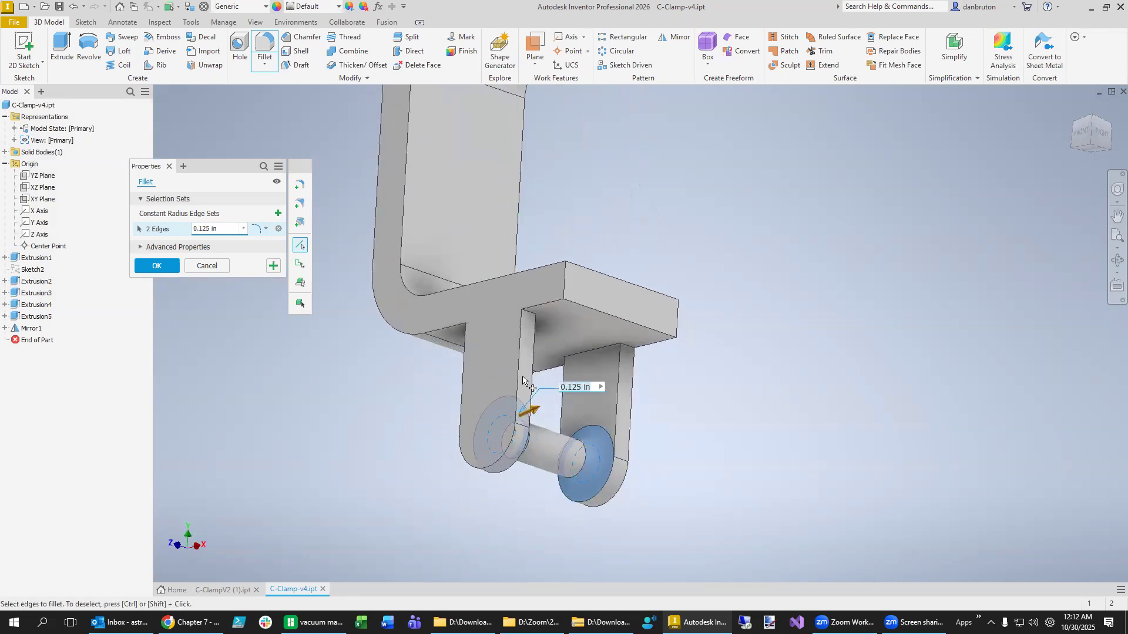
- Add the four edges where the lugs meet the underside of the lower arm to the 0.125 in fillet
{"action": "left_click", "coordinate": [529, 316]}
{"action": "middle_click_drag", "start_coordinate": [403, 433], "coordinate": [587, 446], "text": "shift"}
{"action": "middle_click_drag", "start_coordinate": [521, 436], "coordinate": [592, 363], "text": "shift"}
{"action": "left_click", "coordinate": [599, 333]}
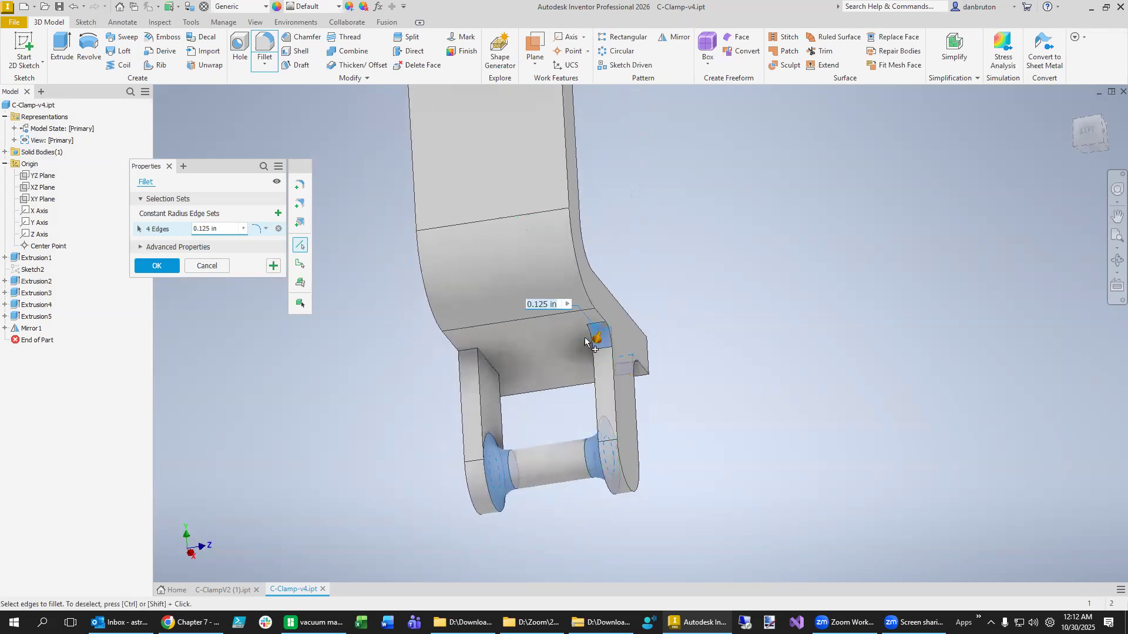
{"action": "left_click", "coordinate": [467, 352]}
{"action": "middle_click_drag", "start_coordinate": [693, 466], "coordinate": [499, 351], "text": "shift"}
{"action": "left_click", "coordinate": [506, 344]}
{"action": "middle_click_drag", "start_coordinate": [516, 440], "coordinate": [221, 303], "text": "shift"}
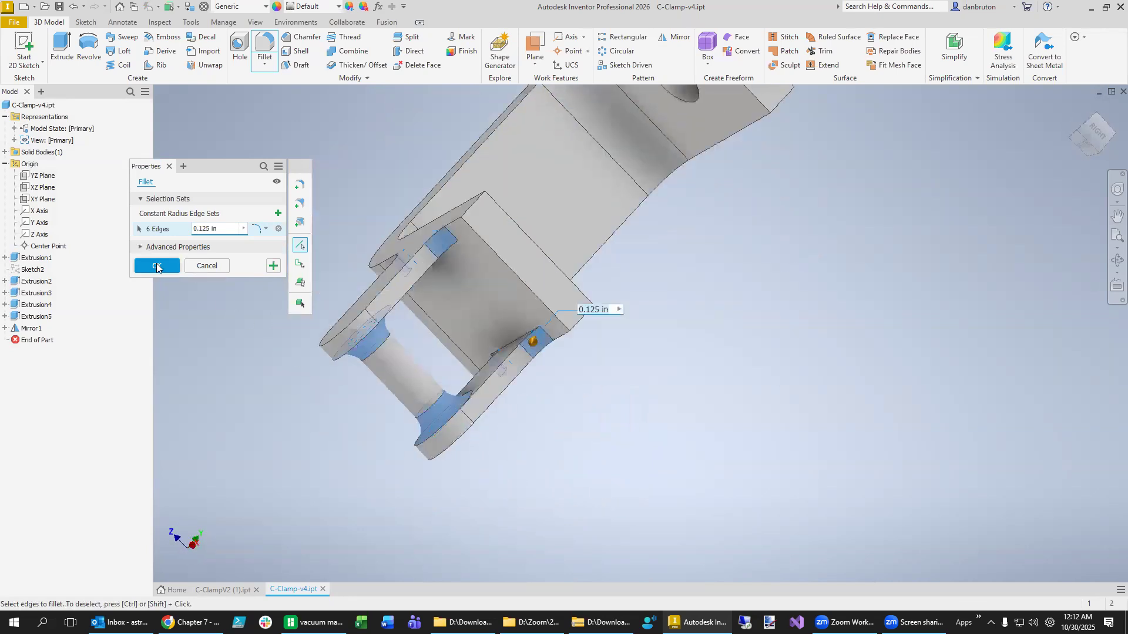
- Include the base edge of the upper arm's round boss in the 0.125 in fillet and create the fillet
{"action": "middle_click_drag", "start_coordinate": [744, 229], "coordinate": [574, 320], "text": "shift"}
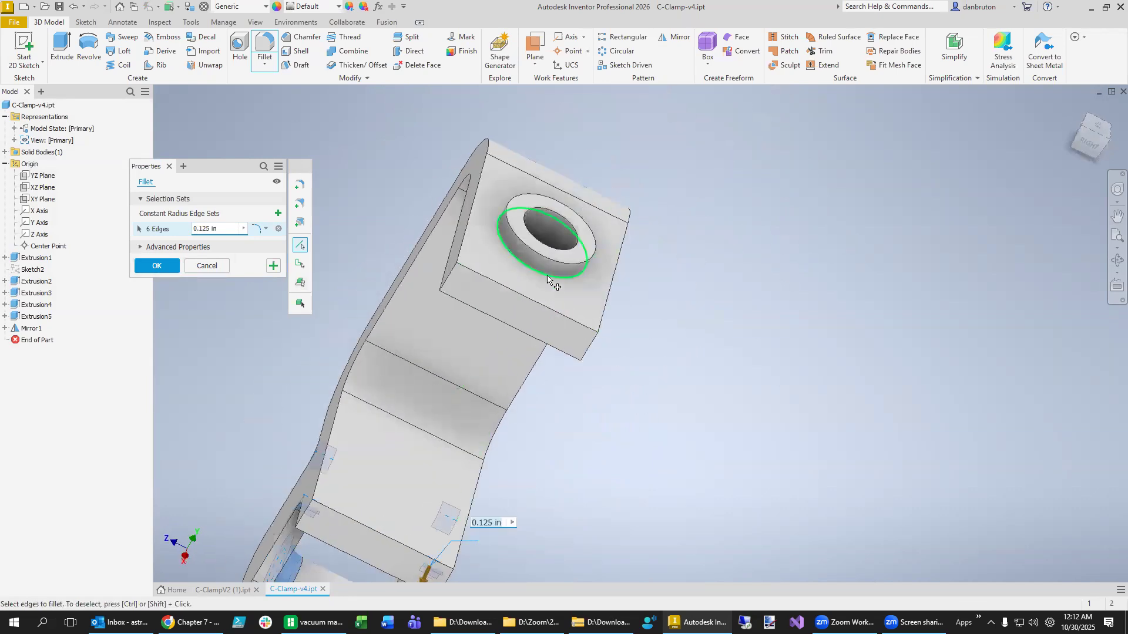
{"action": "left_click", "coordinate": [553, 278]}
{"action": "left_click", "coordinate": [157, 265]}
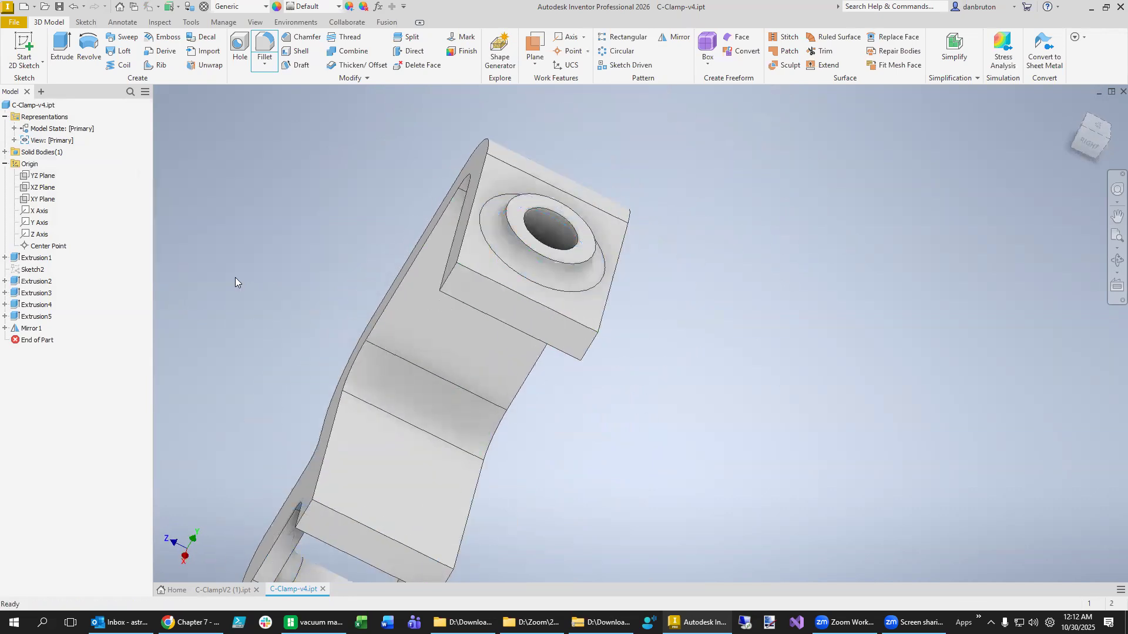
- Show the whole clamp in its home view, check the Chapter 7 course page in Chrome, and return to Inventor
{"action": "middle_click_drag", "start_coordinate": [663, 380], "coordinate": [723, 350]}
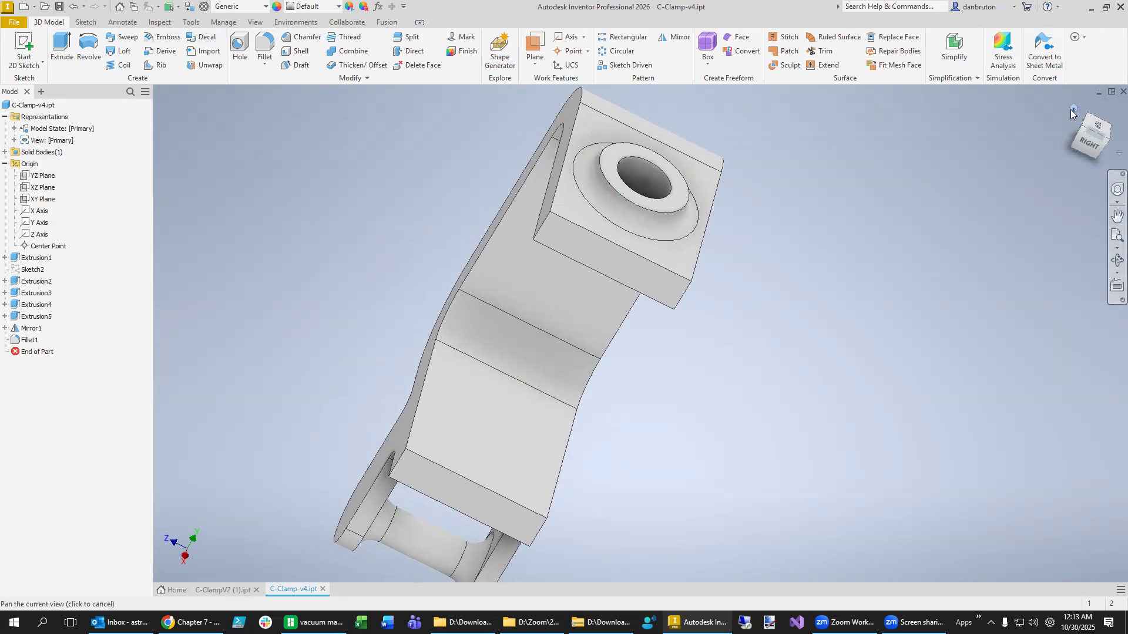
{"action": "left_click", "coordinate": [1069, 110]}
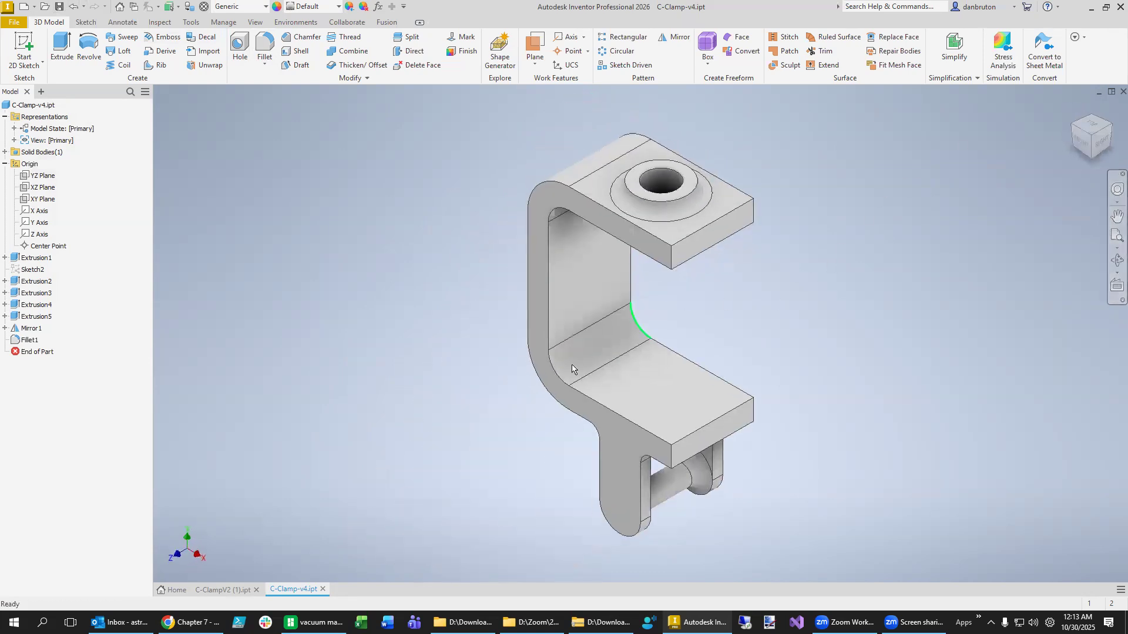
{"action": "left_click", "coordinate": [197, 613]}
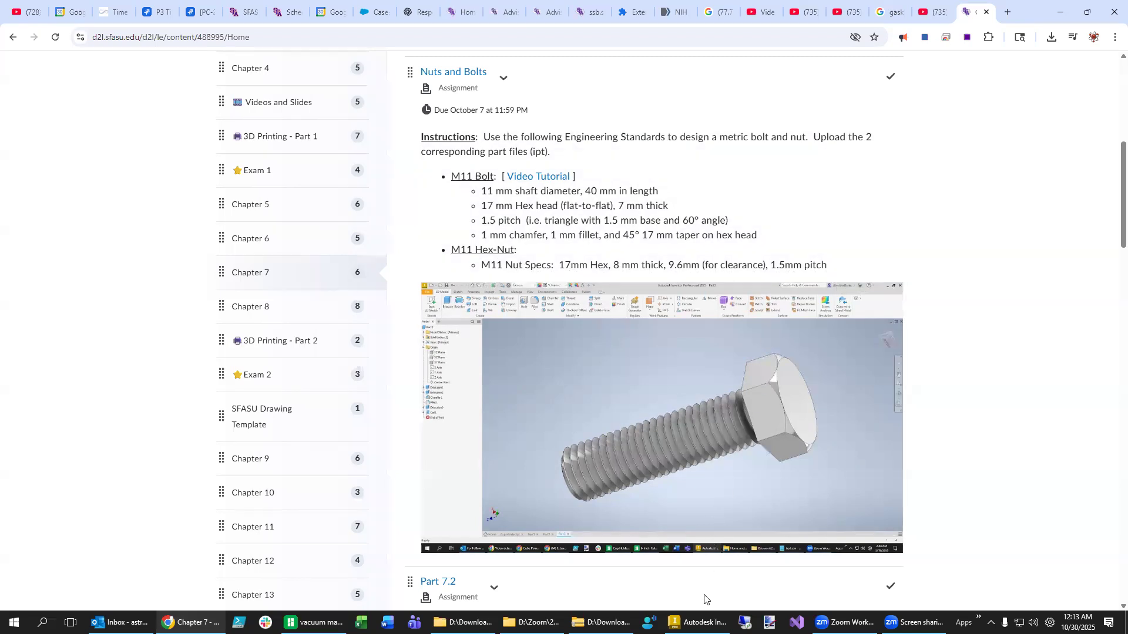
{"action": "left_click", "coordinate": [699, 622]}
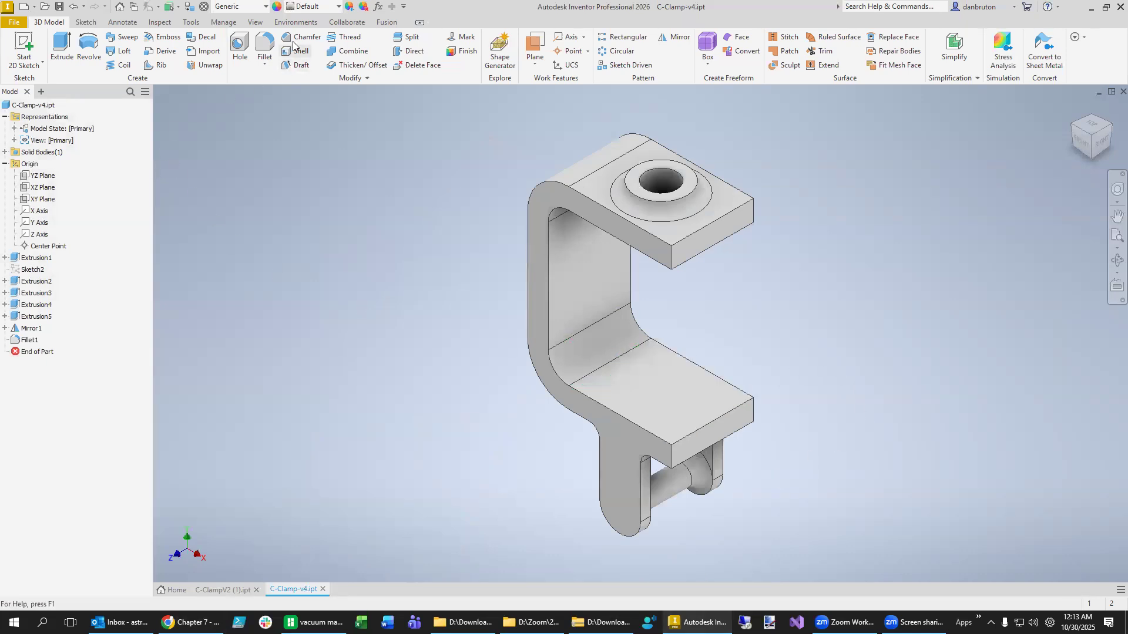
- Cut the display with a half section view through the XY Plane to expose the clamp's middle
{"action": "left_click", "coordinate": [256, 22]}
{"action": "left_click", "coordinate": [174, 53]}
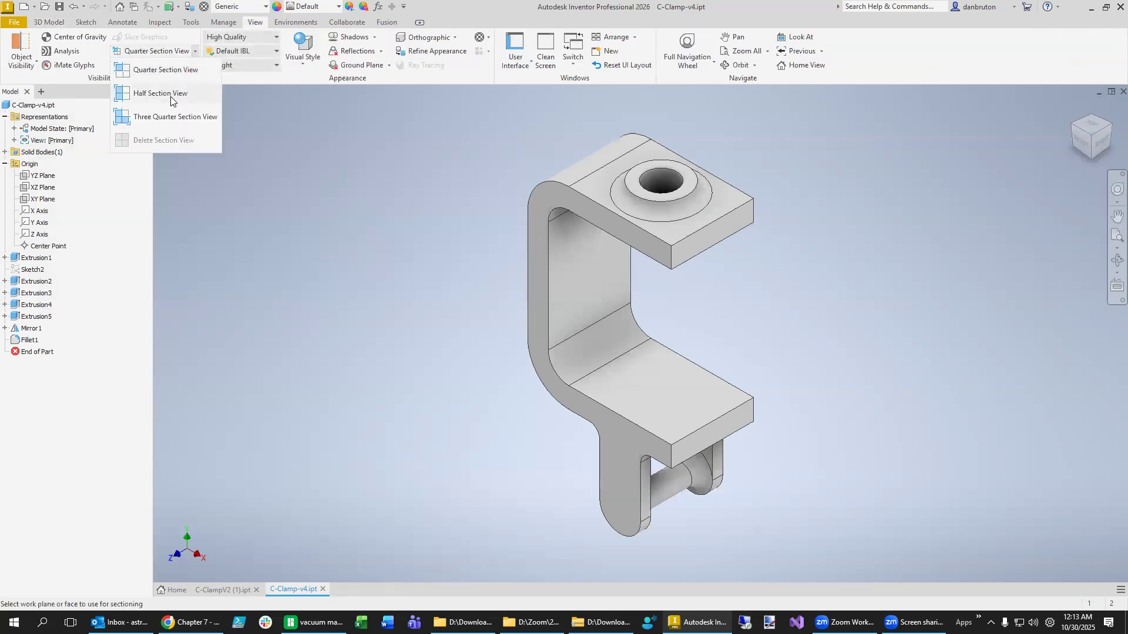
{"action": "left_click", "coordinate": [170, 98]}
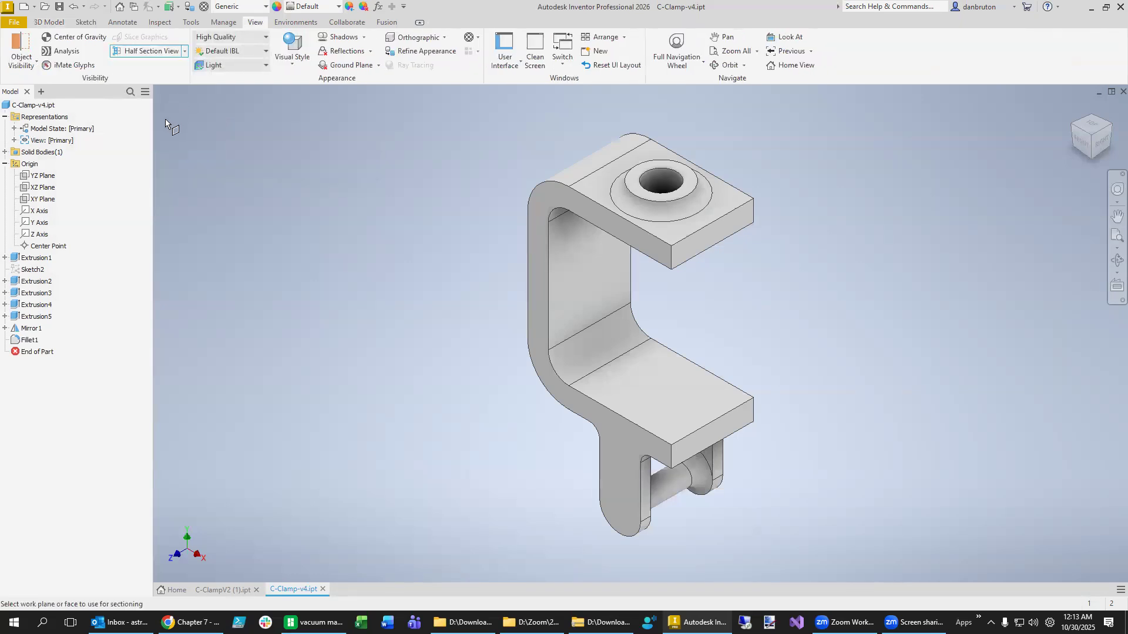
{"action": "left_click", "coordinate": [39, 200]}
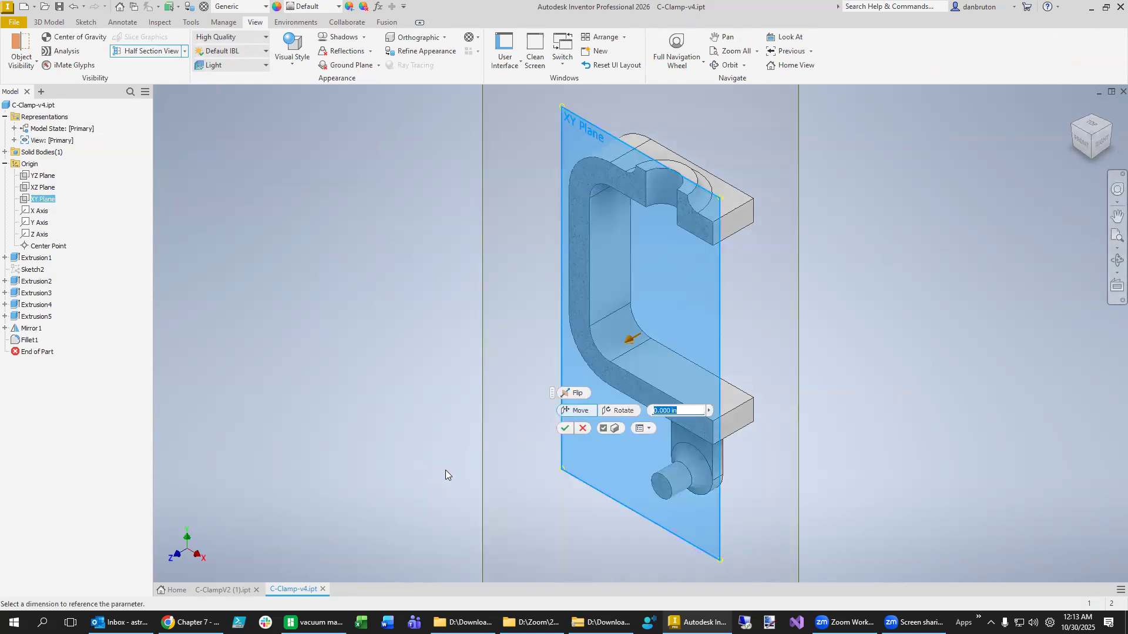
{"action": "left_click", "coordinate": [565, 429]}
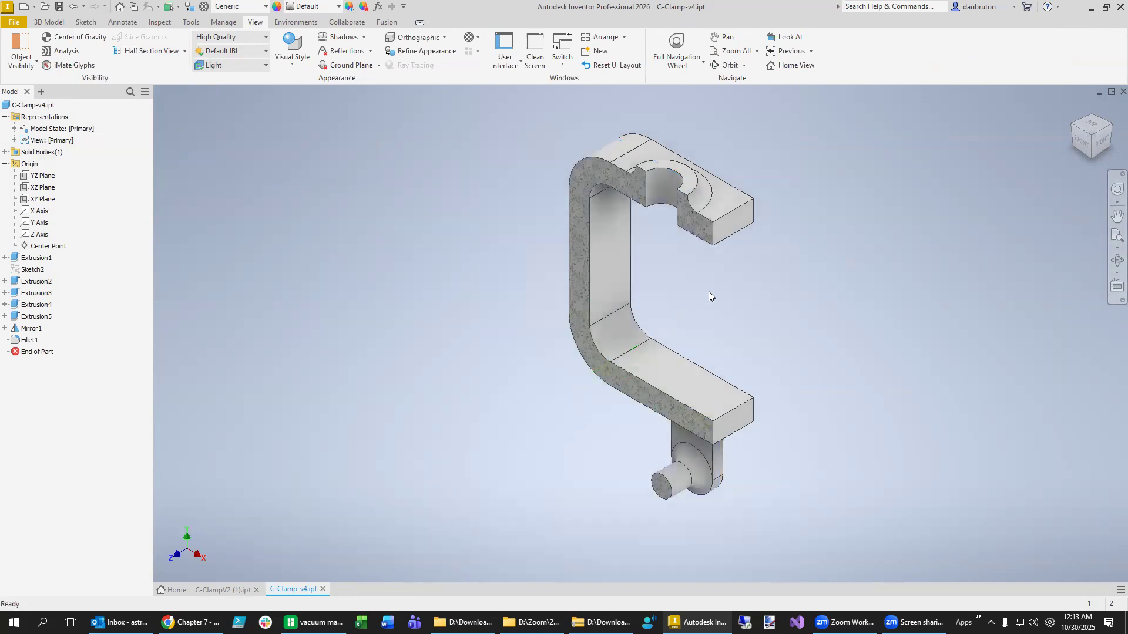
{"action": "middle_click_drag", "start_coordinate": [707, 295], "coordinate": [634, 306], "text": "shift"}
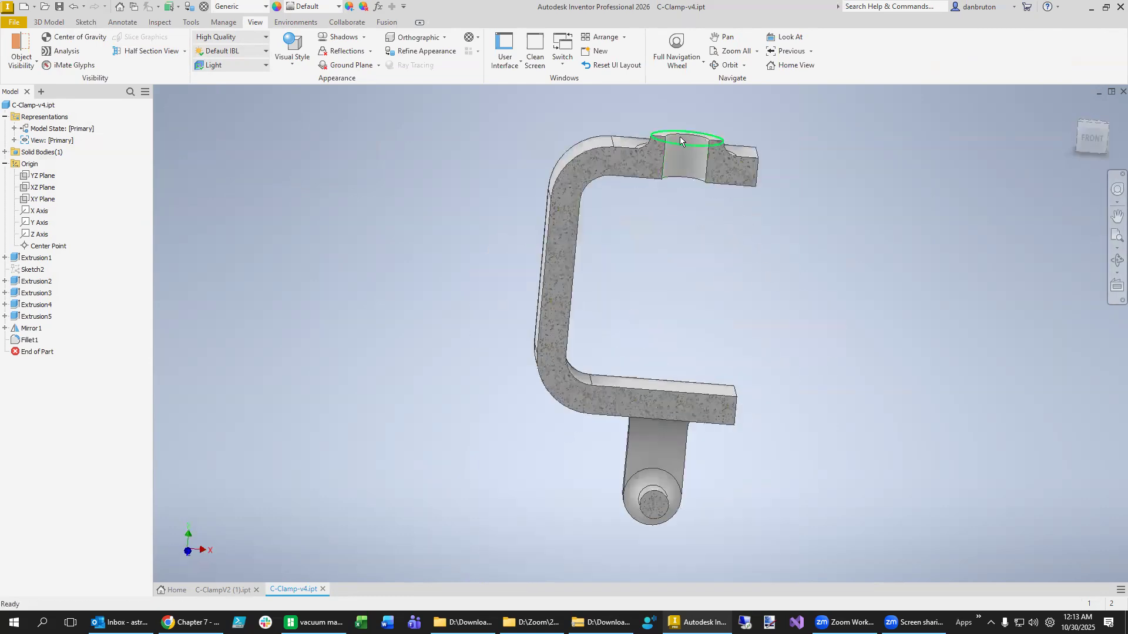
- Create a new sketch on the XY Plane at the sectioned boss hole and switch to the 3D modelling commands
{"action": "right_click", "coordinate": [32, 200]}
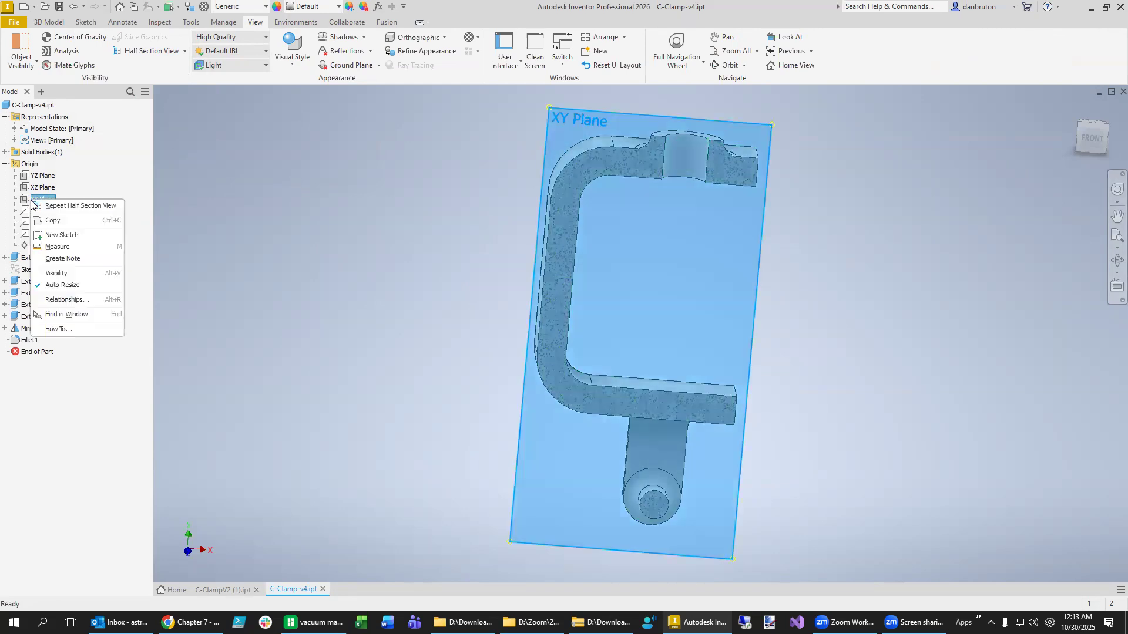
{"action": "left_click", "coordinate": [62, 235]}
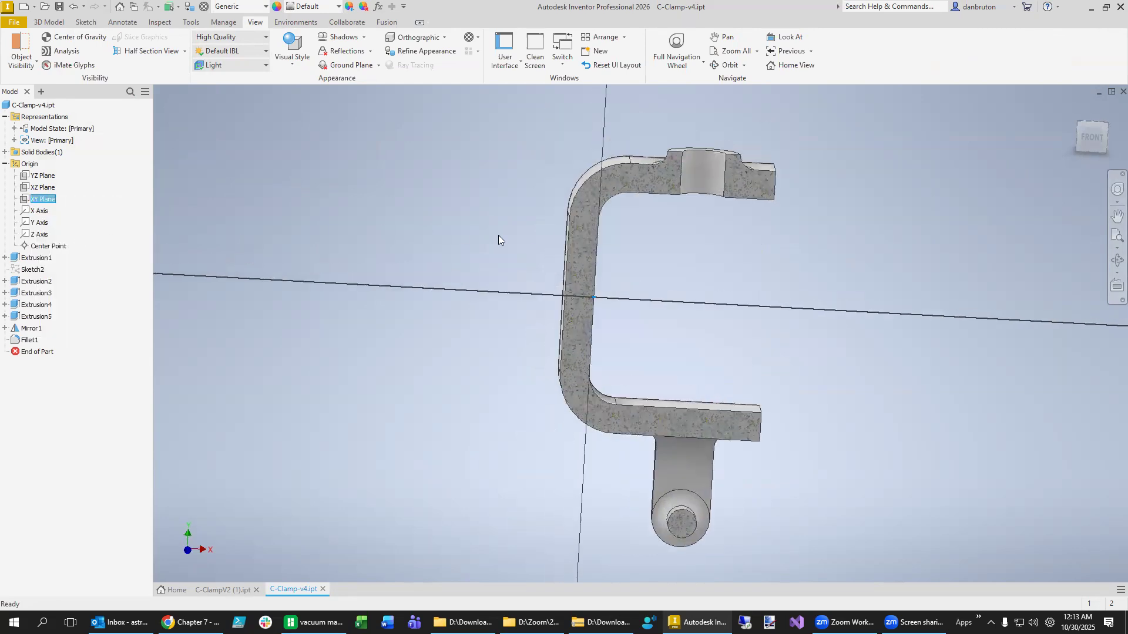
{"action": "middle_click_drag", "start_coordinate": [792, 278], "coordinate": [744, 322]}
{"action": "scroll", "coordinate": [618, 229], "scroll_direction": "down", "scroll_amount": 5}
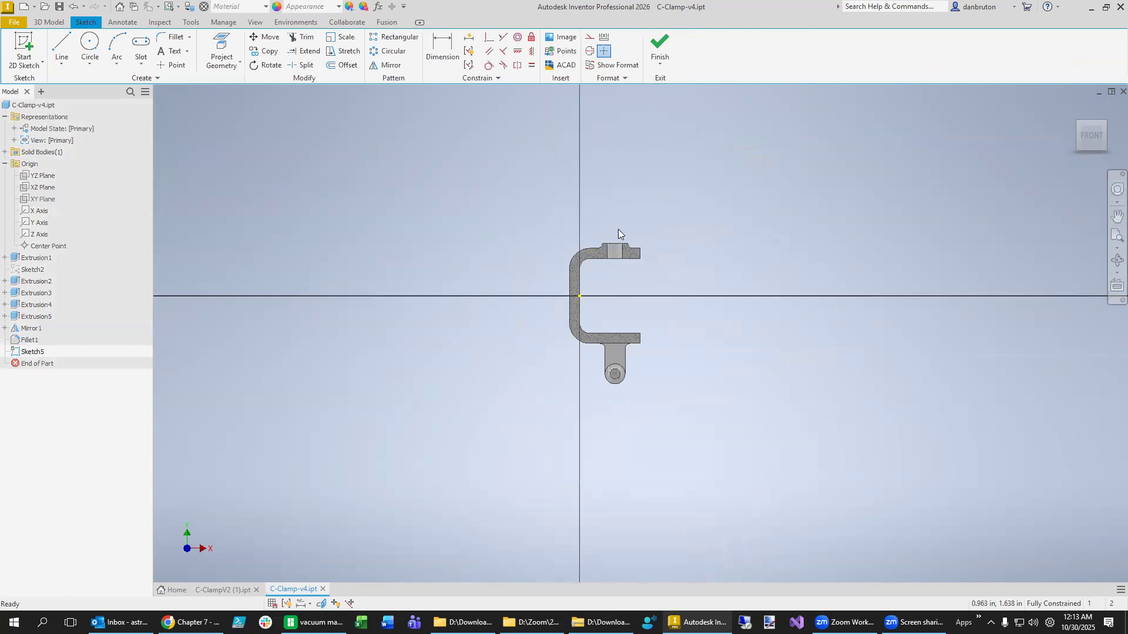
{"action": "scroll", "coordinate": [626, 197], "scroll_direction": "up", "scroll_amount": 10}
{"action": "mouse_move", "coordinate": [613, 365]}
{"action": "middle_mouse_down"}
{"action": "mouse_move", "coordinate": [654, 391]}
{"action": "mouse_move", "coordinate": [645, 208]}
{"action": "middle_mouse_up"}
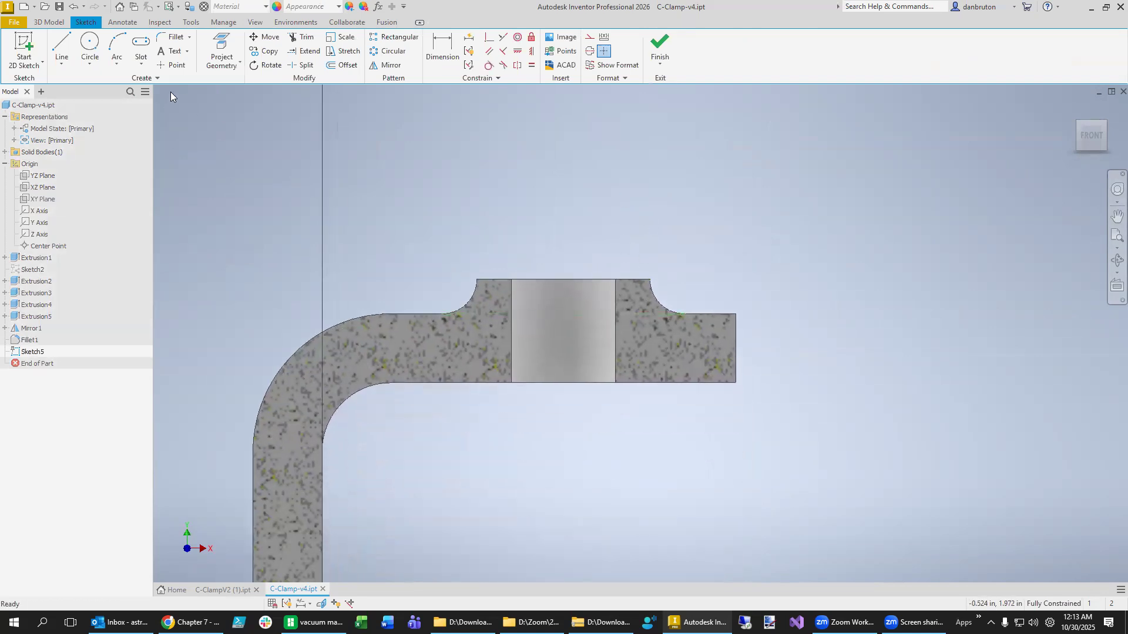
{"action": "left_click", "coordinate": [48, 21]}
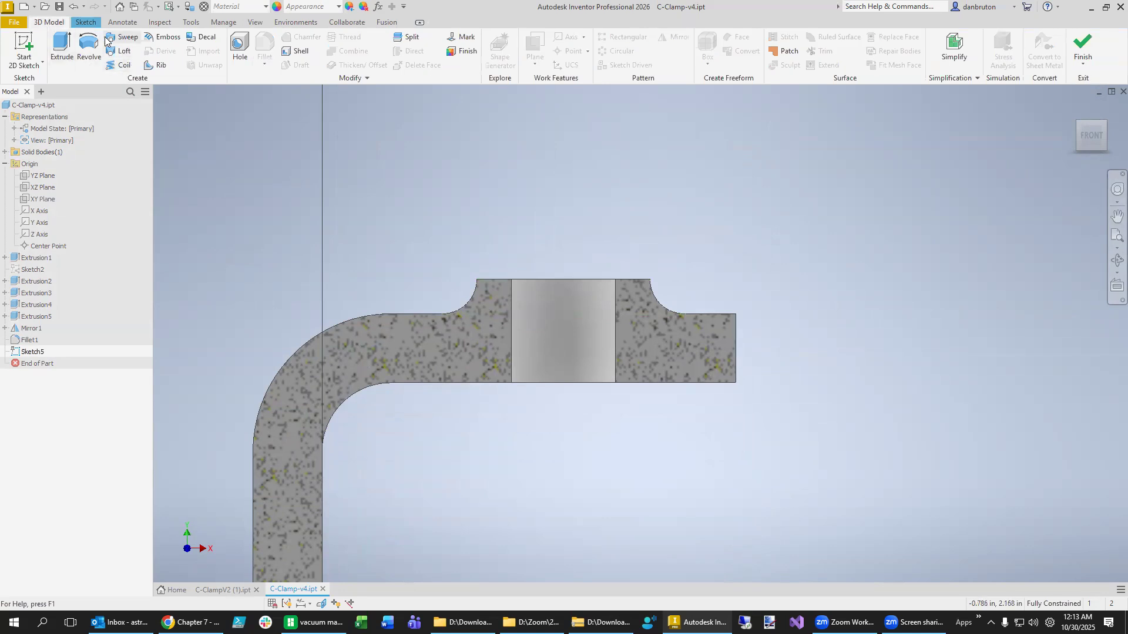
- Sketch a small closed triangle with a vertical side and an outward-pointing tip above the right edge of the boss hole
{"action": "left_click", "coordinate": [86, 22]}
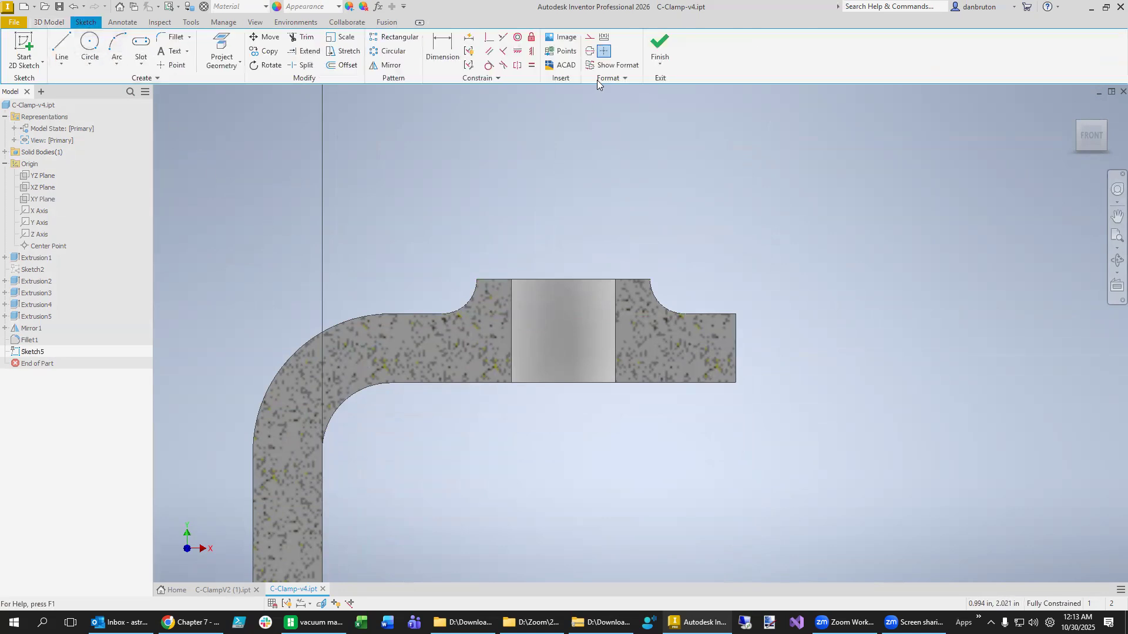
{"action": "left_click", "coordinate": [60, 56]}
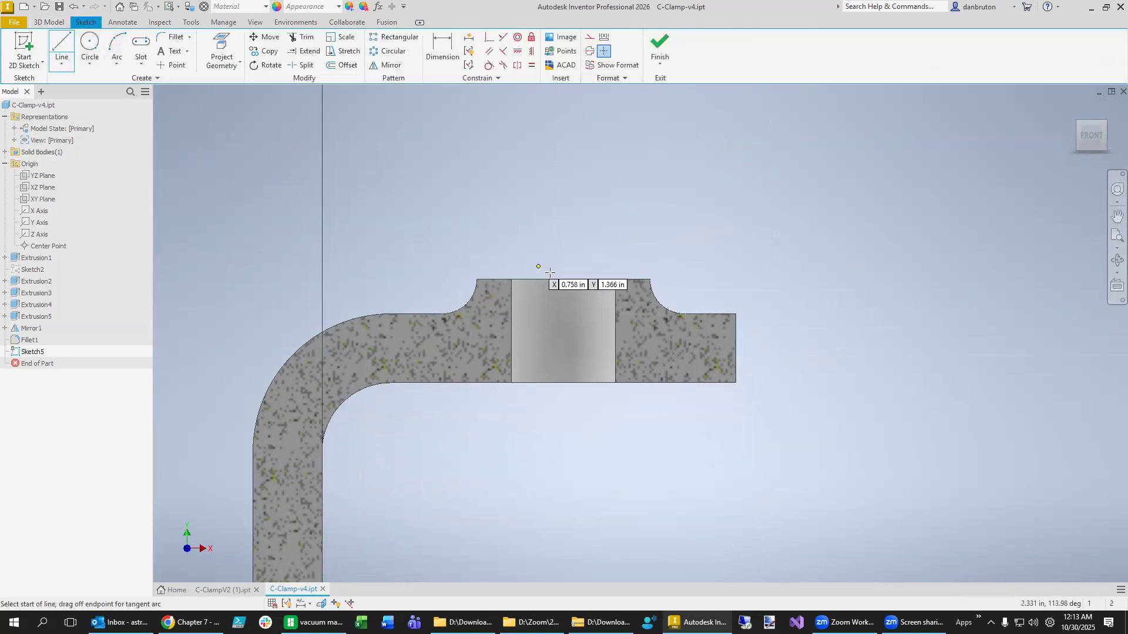
{"action": "left_click", "coordinate": [614, 249]}
{"action": "left_click", "coordinate": [614, 224]}
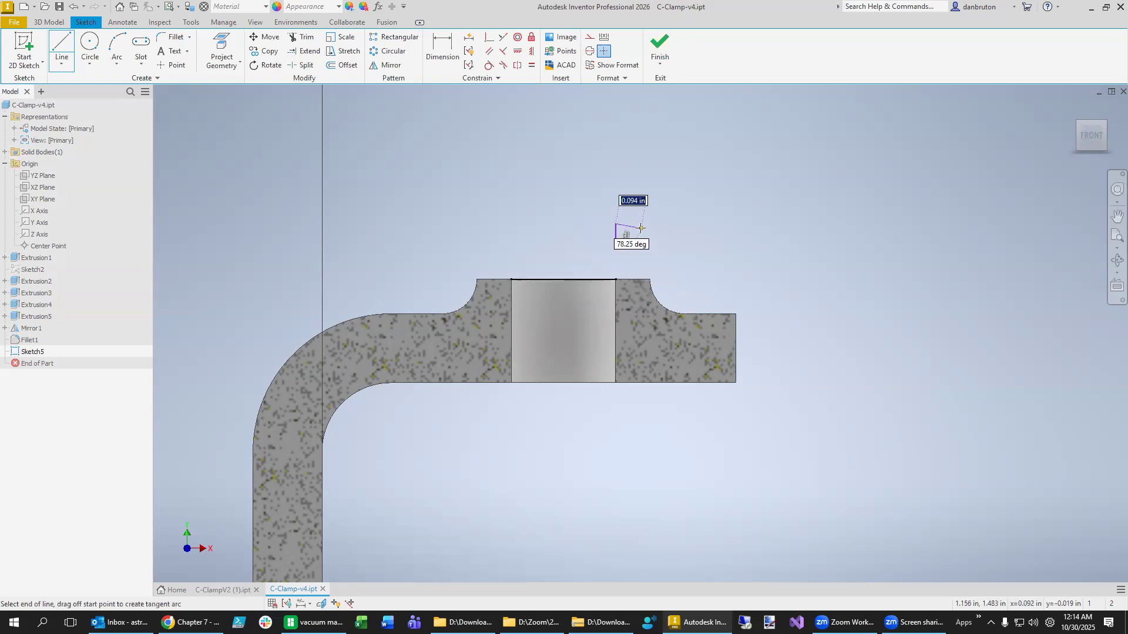
{"action": "left_click", "coordinate": [641, 230]}
{"action": "left_click", "coordinate": [615, 249]}
{"action": "key", "text": "Escape"}
- Constrain the triangle's two slanted sides to equal length
{"action": "left_click", "coordinate": [532, 65]}
{"action": "left_click", "coordinate": [632, 228]}
{"action": "left_click", "coordinate": [629, 238]}
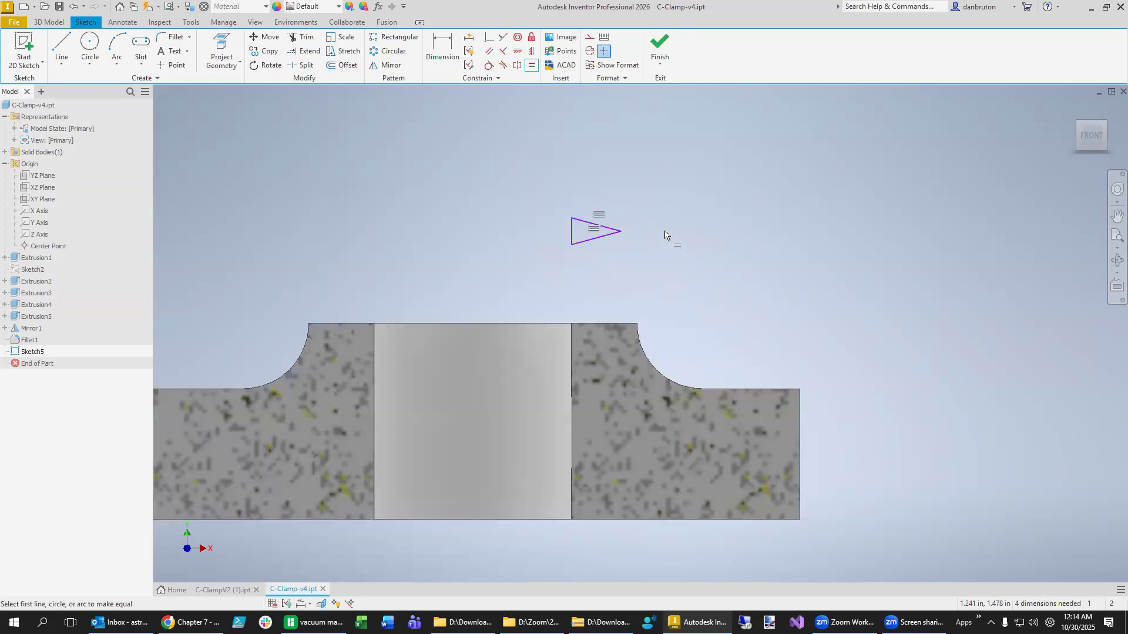
{"action": "scroll", "coordinate": [668, 239], "scroll_direction": "up", "scroll_amount": 2}
- Dimension the angle between the triangle's two slanted sides as 60 degrees
{"action": "key", "text": "d"}
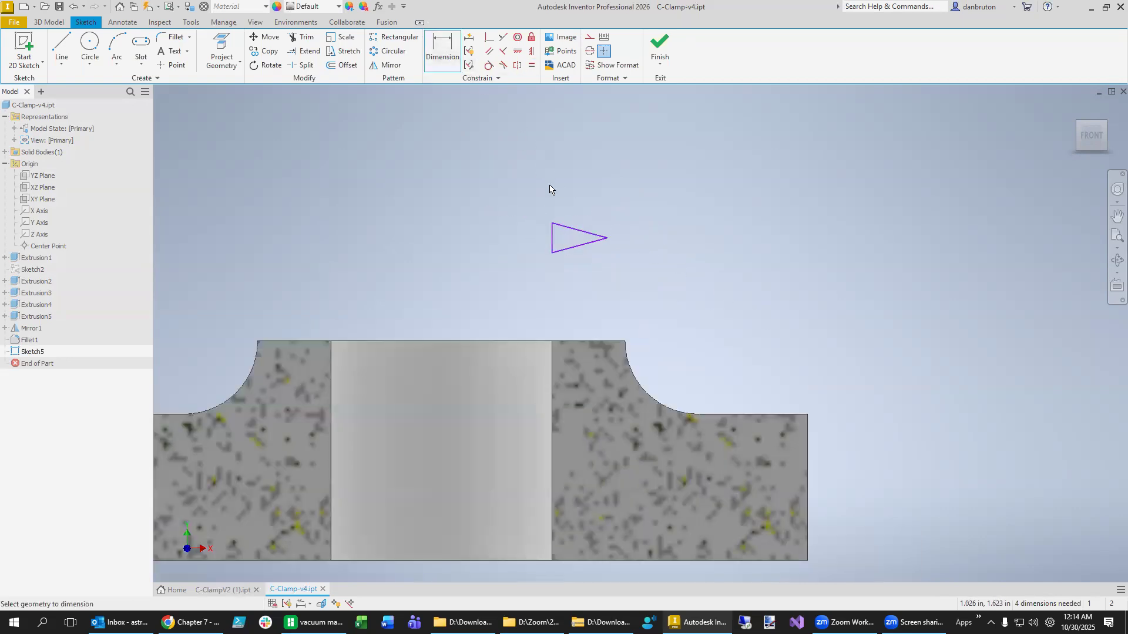
{"action": "left_click", "coordinate": [587, 231]}
{"action": "left_click", "coordinate": [586, 246]}
{"action": "left_click", "coordinate": [496, 235]}
{"action": "type", "text": "60"}
{"action": "key", "text": "Return"}
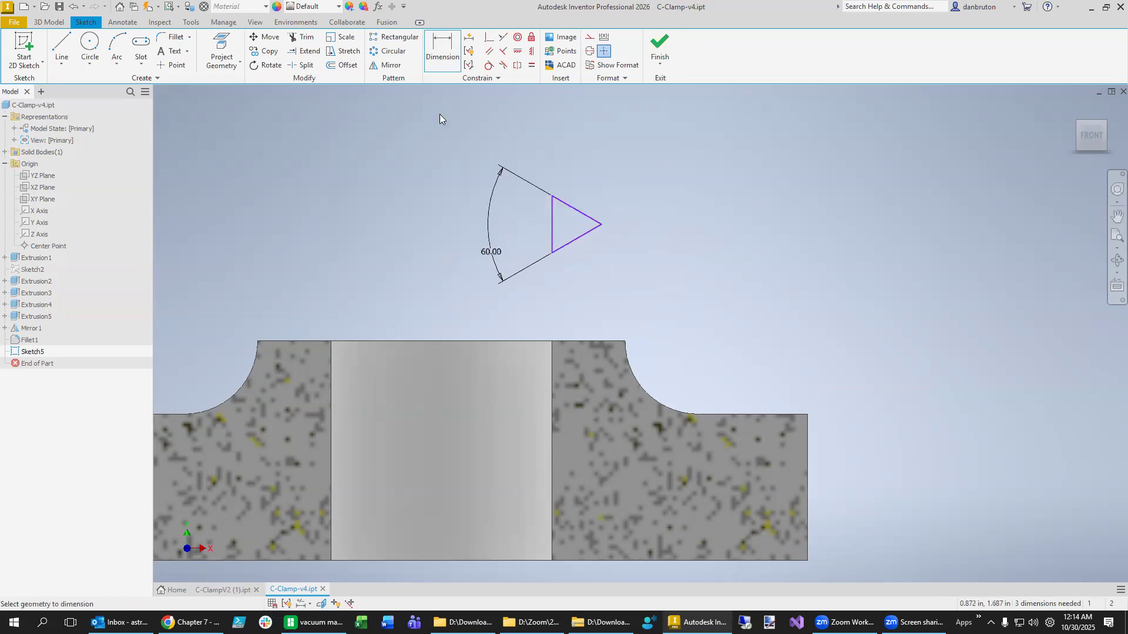
- Dimension the triangle's vertical side as 1.5 mm
{"action": "left_click", "coordinate": [553, 242]}
{"action": "left_click", "coordinate": [523, 237]}
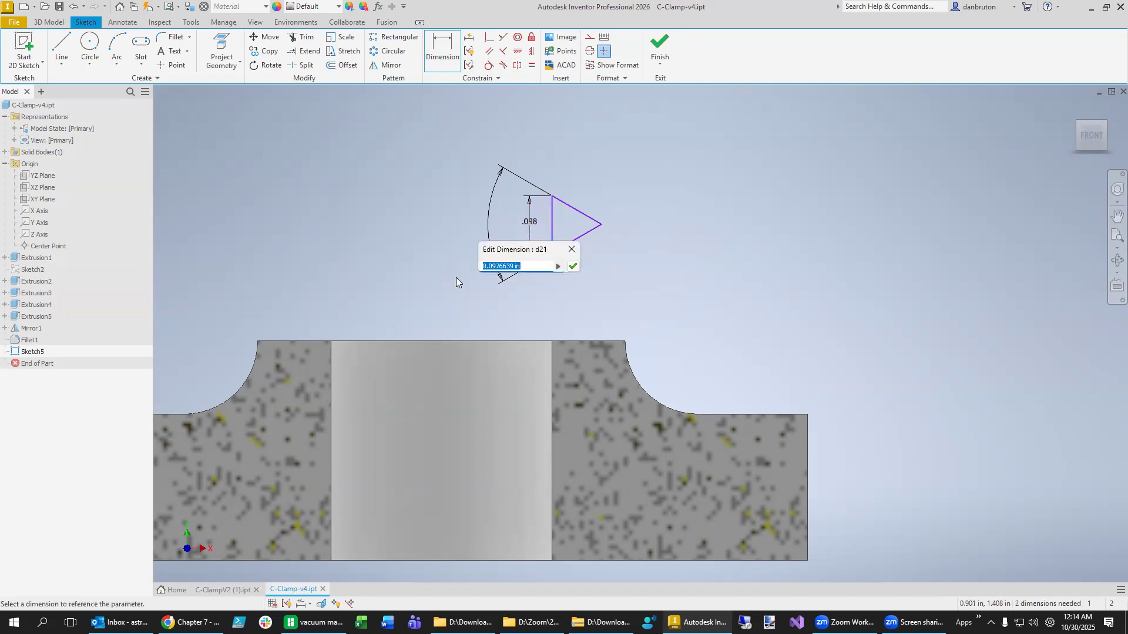
{"action": "type", "text": "1.5mm"}
{"action": "key", "text": "Return"}
- Move the triangle from below the upper arm to above the boss, near the right edge of the hole
{"action": "scroll", "coordinate": [560, 281], "scroll_direction": "down", "scroll_amount": 10}
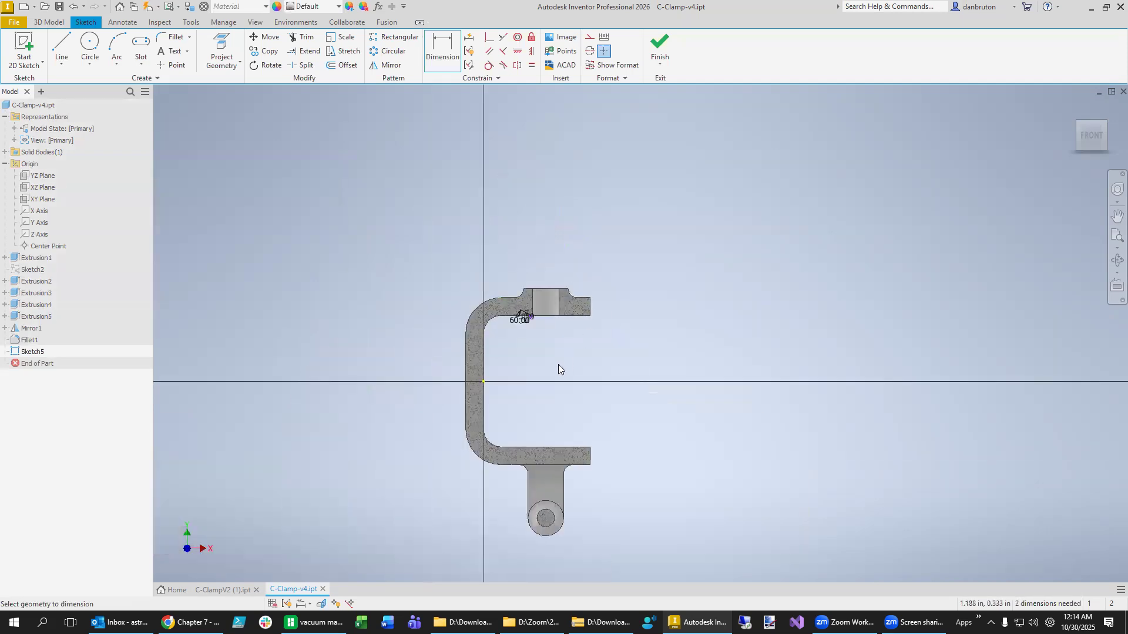
{"action": "scroll", "coordinate": [525, 256], "scroll_direction": "up", "scroll_amount": 5}
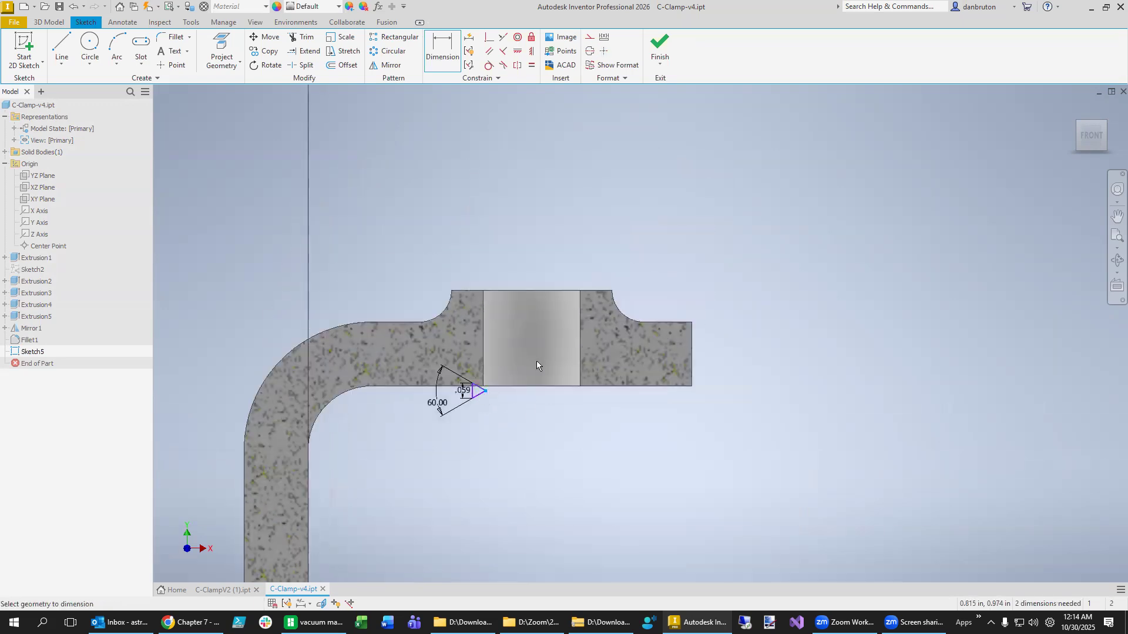
{"action": "key", "text": "Escape"}
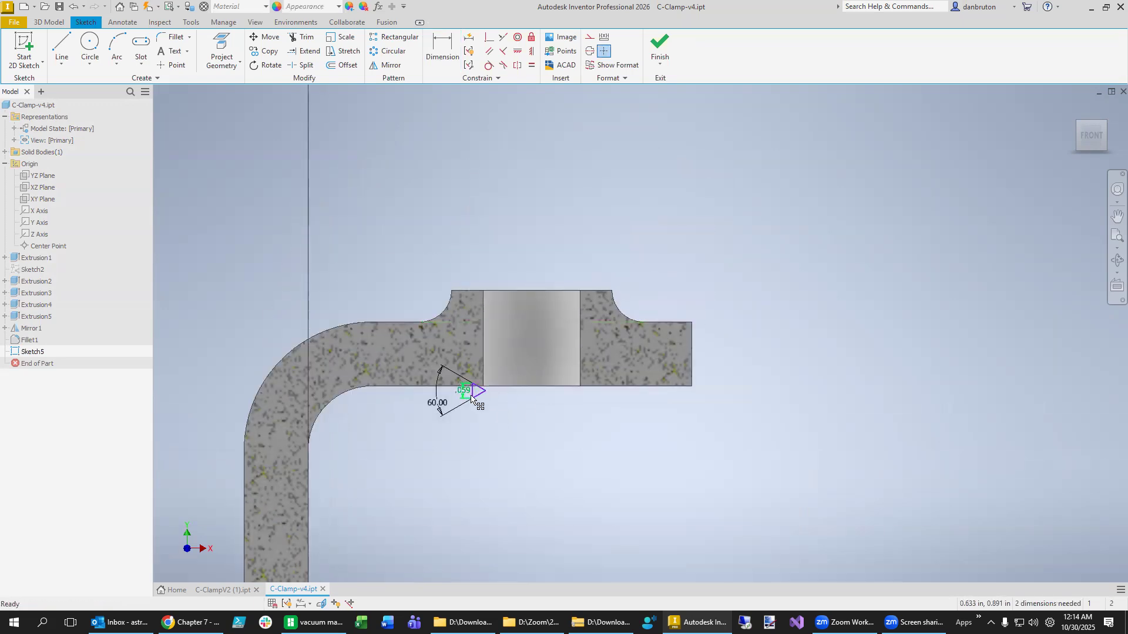
{"action": "scroll", "coordinate": [479, 401], "scroll_direction": "down", "scroll_amount": 2}
{"action": "scroll", "coordinate": [481, 403], "scroll_direction": "up", "scroll_amount": 5}
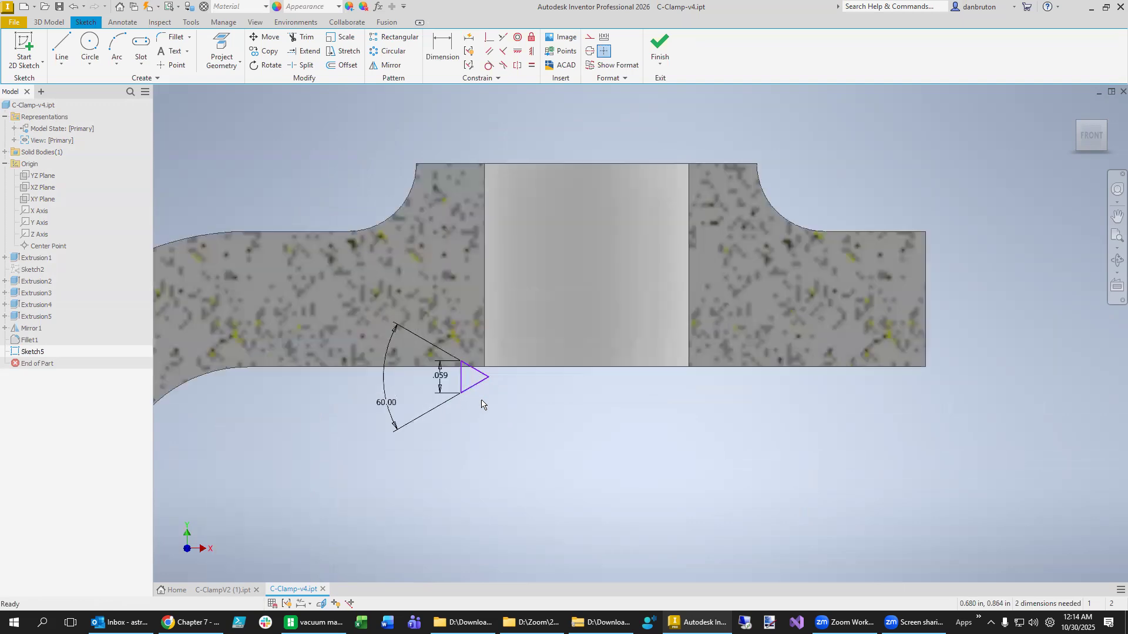
{"action": "left_click_drag", "start_coordinate": [490, 380], "coordinate": [706, 228]}
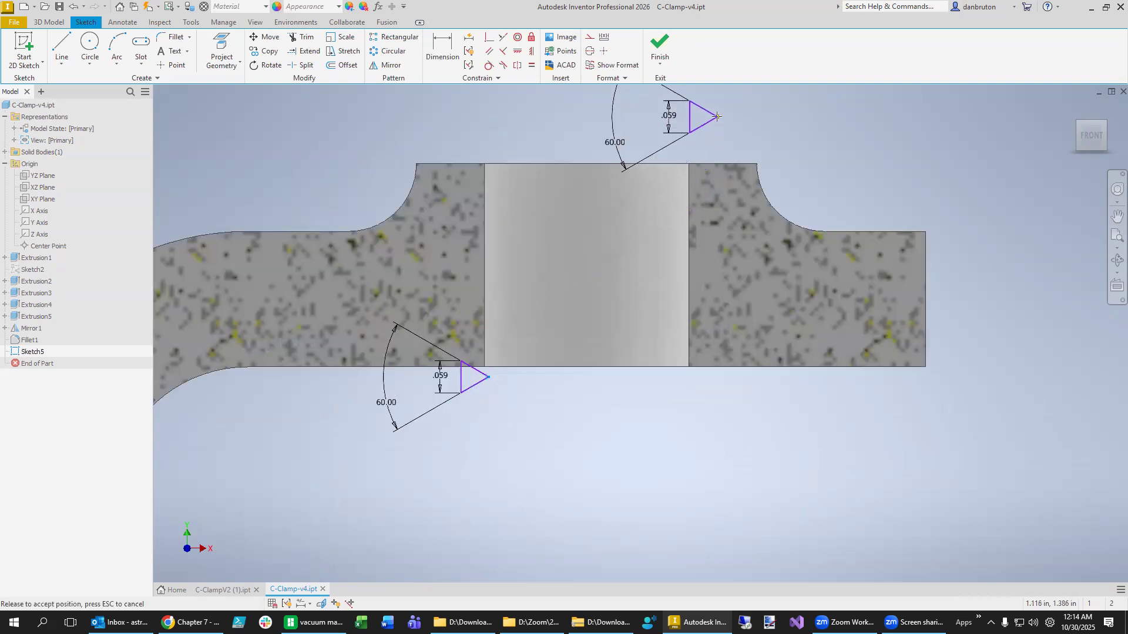
{"action": "scroll", "coordinate": [706, 228], "scroll_direction": "down", "scroll_amount": 5}
{"action": "middle_click_drag", "start_coordinate": [727, 229], "coordinate": [708, 344]}
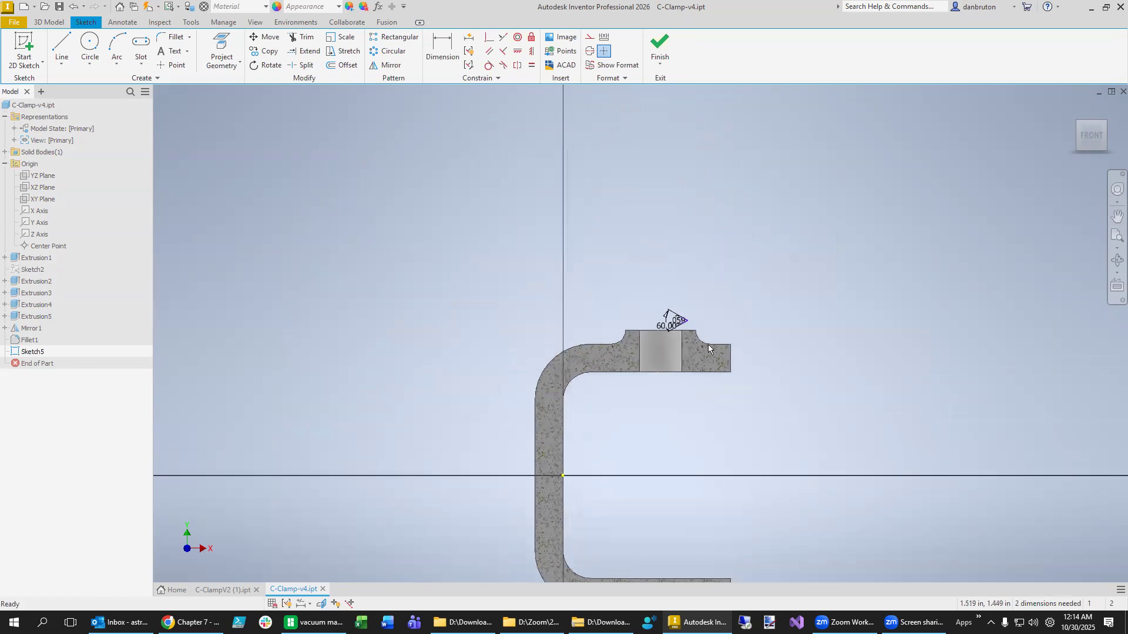
{"action": "scroll", "coordinate": [707, 352], "scroll_direction": "down", "scroll_amount": 3}
{"action": "scroll", "coordinate": [718, 350], "scroll_direction": "up", "scroll_amount": 5}
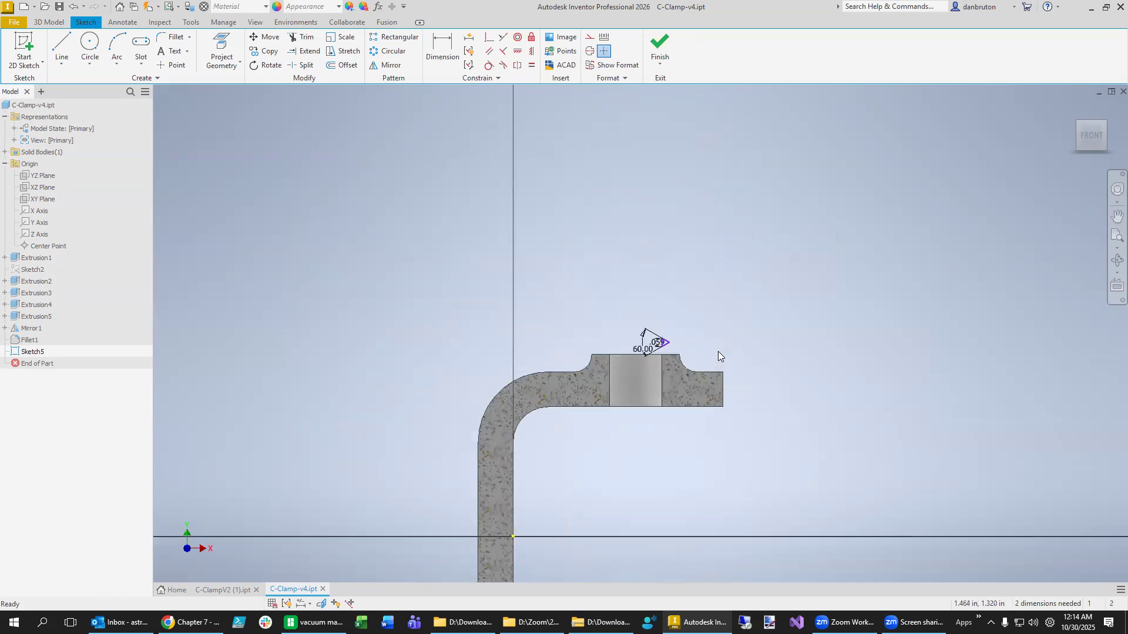
{"action": "scroll", "coordinate": [718, 351], "scroll_direction": "up", "scroll_amount": 4}
{"action": "left_click_drag", "start_coordinate": [625, 334], "coordinate": [634, 293], "text": "ctrl"}
{"action": "scroll", "coordinate": [622, 329], "scroll_direction": "down", "scroll_amount": 1}
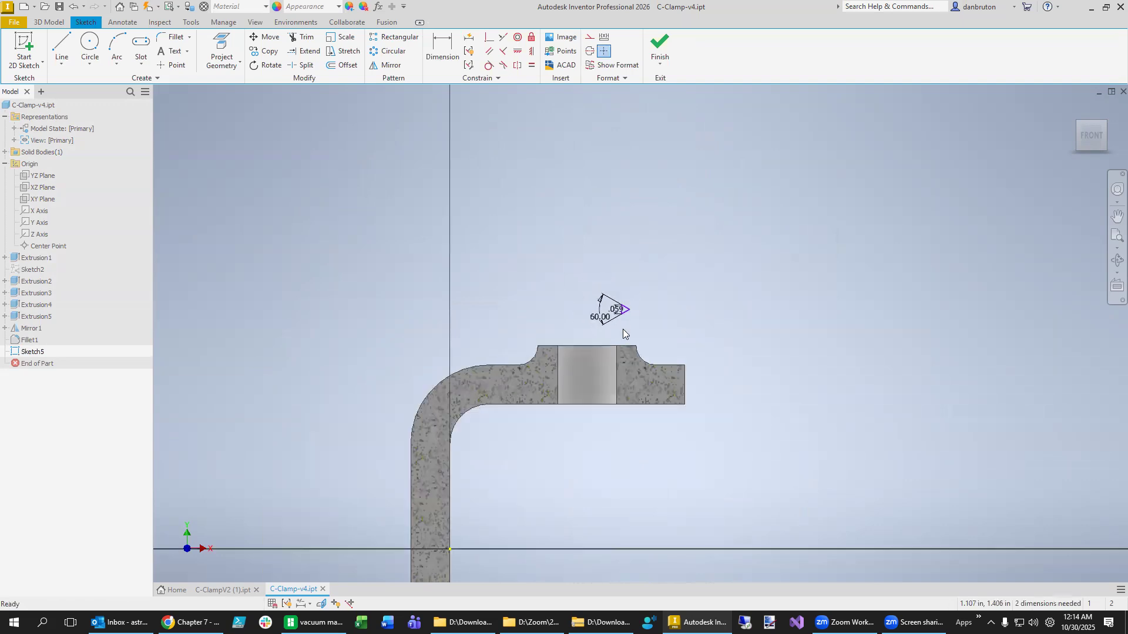
{"action": "scroll", "coordinate": [622, 329], "scroll_direction": "up", "scroll_amount": 2}
{"action": "scroll", "coordinate": [622, 329], "scroll_direction": "up", "scroll_amount": 3}
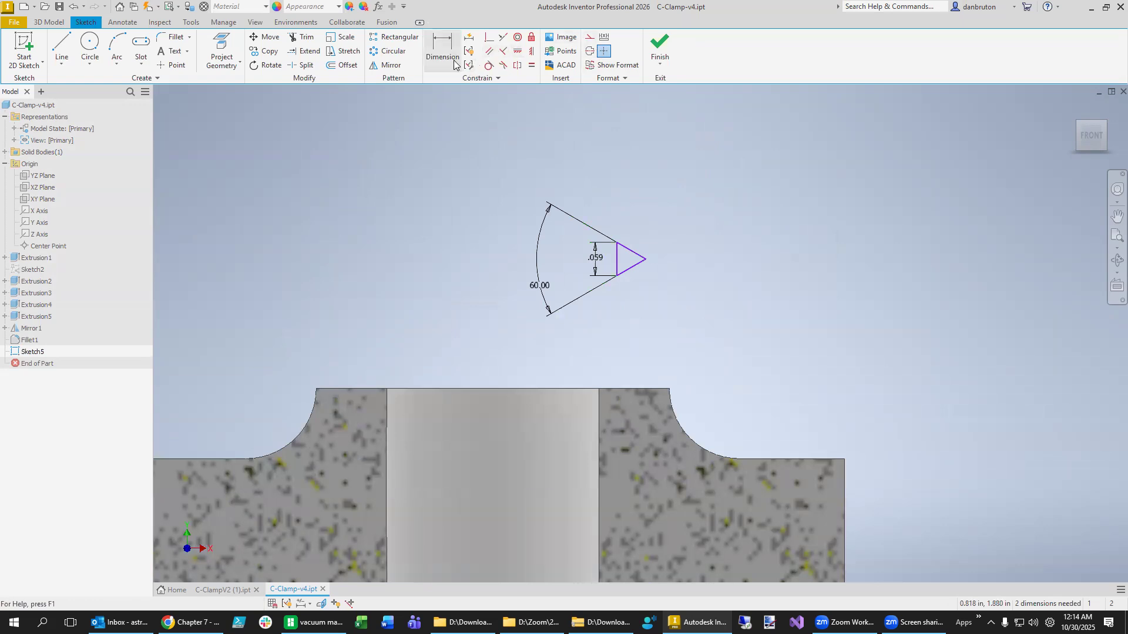
- Draw a line from the triangle's lower left corner to the upper right corner of the boss hole
{"action": "left_click", "coordinate": [62, 59]}
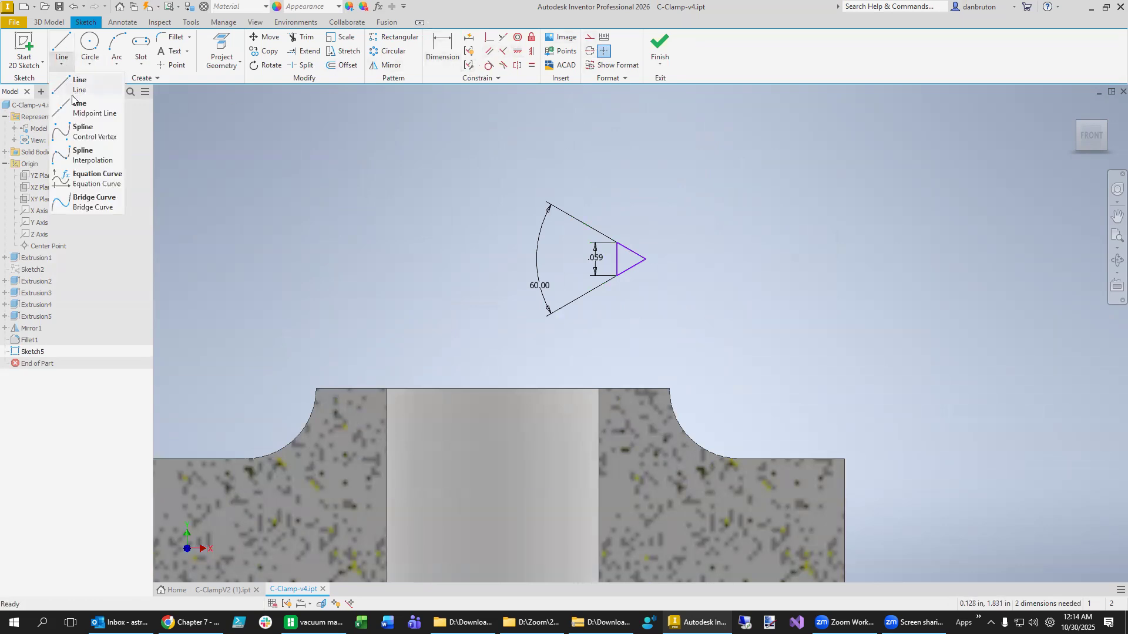
{"action": "left_click", "coordinate": [76, 85]}
{"action": "left_click", "coordinate": [616, 275]}
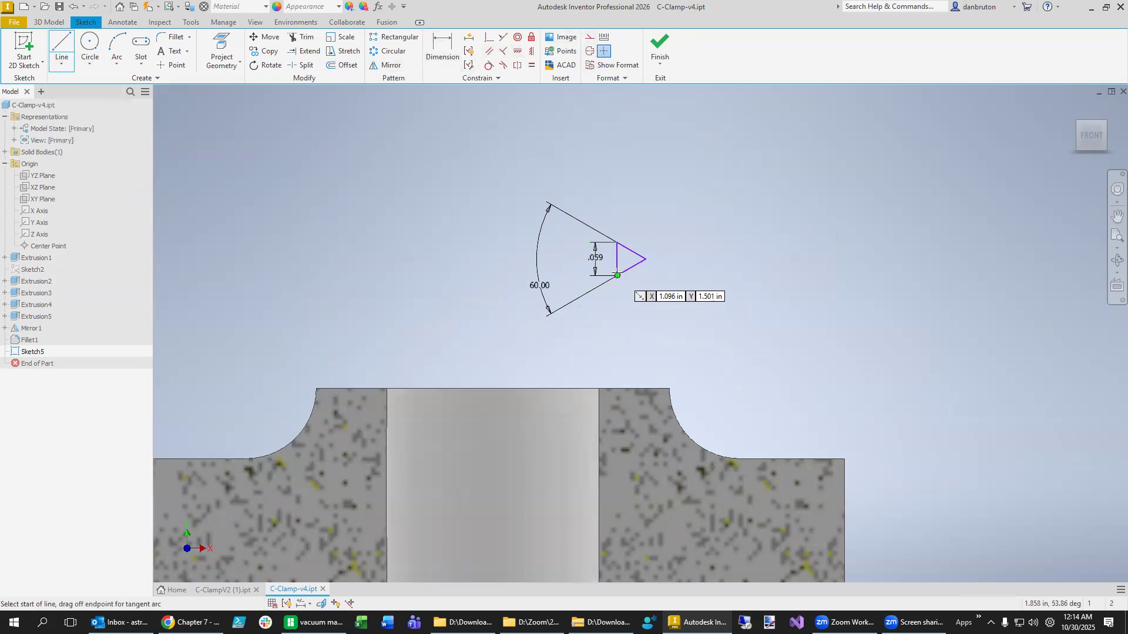
{"action": "left_click", "coordinate": [599, 388]}
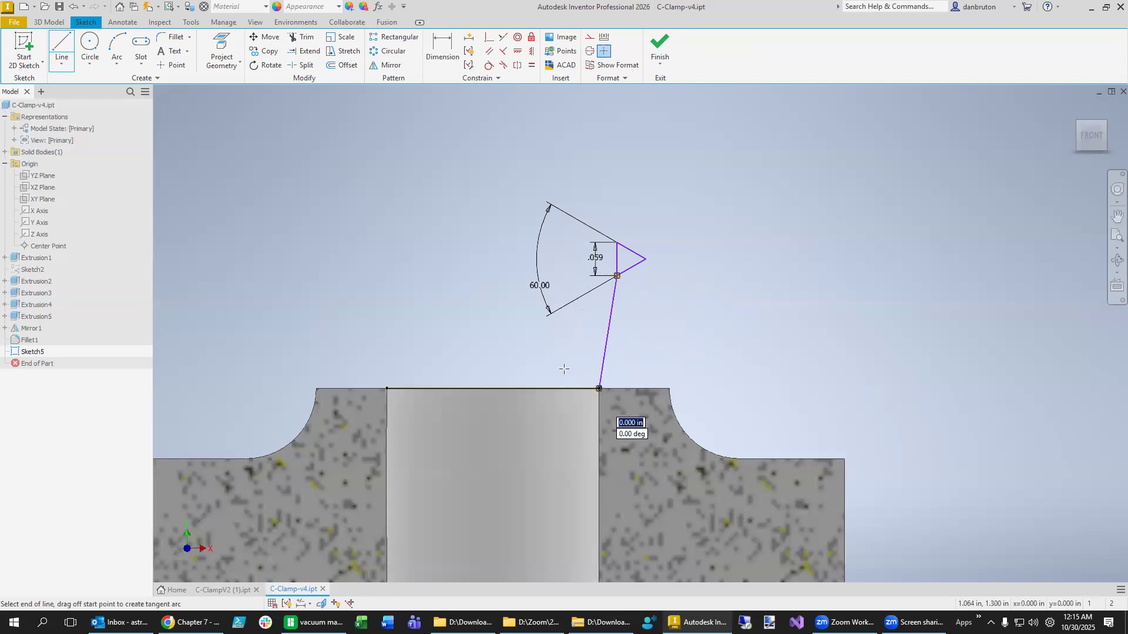
{"action": "key", "text": "Escape"}
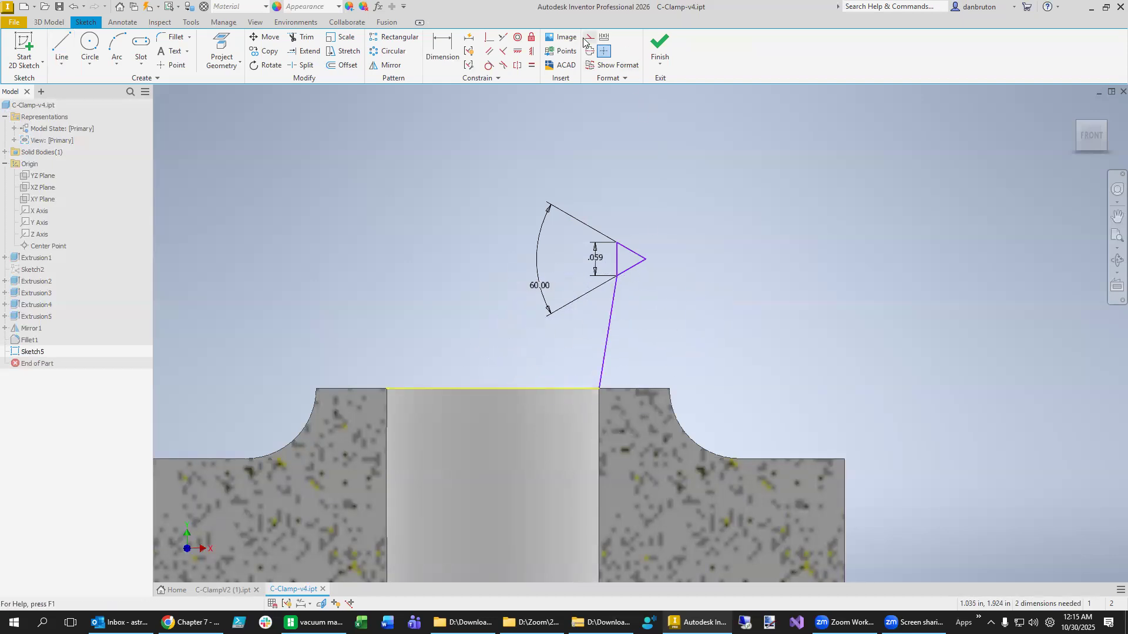
- Turn the line between the triangle and the hole corner into construction geometry and constrain it vertical
{"action": "left_click", "coordinate": [609, 311]}
{"action": "left_click", "coordinate": [703, 337]}
{"action": "left_click", "coordinate": [611, 325]}
{"action": "left_click", "coordinate": [587, 37]}
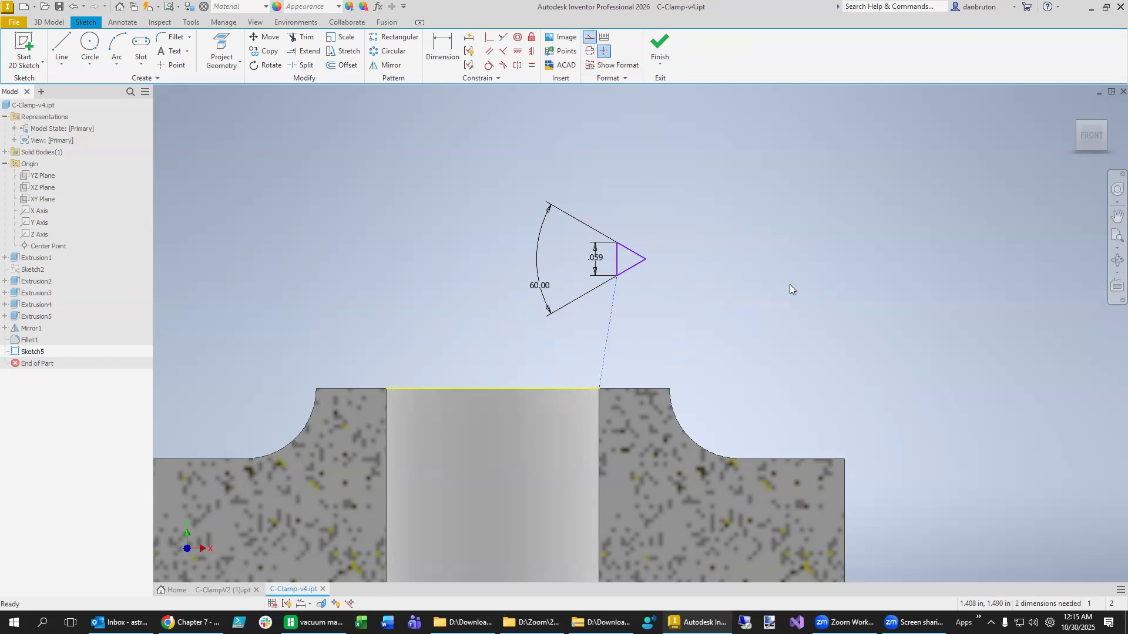
{"action": "left_click", "coordinate": [609, 323]}
{"action": "left_click", "coordinate": [531, 53]}
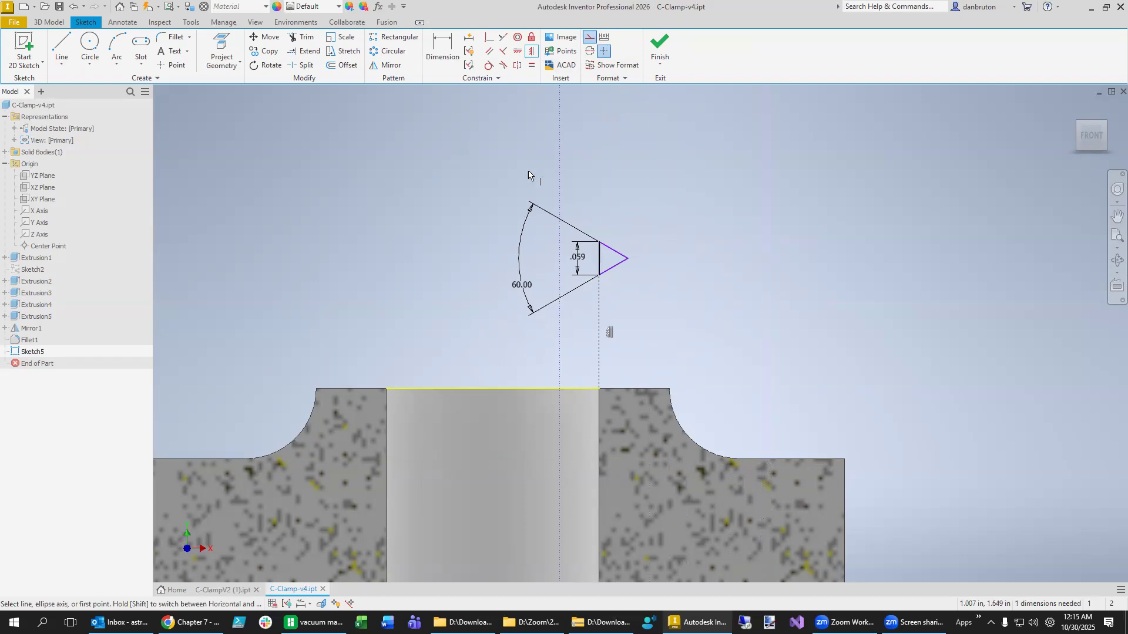
- Dimension the vertical construction line between the boss and the triangle as 2 mm
{"action": "left_click", "coordinate": [453, 52]}
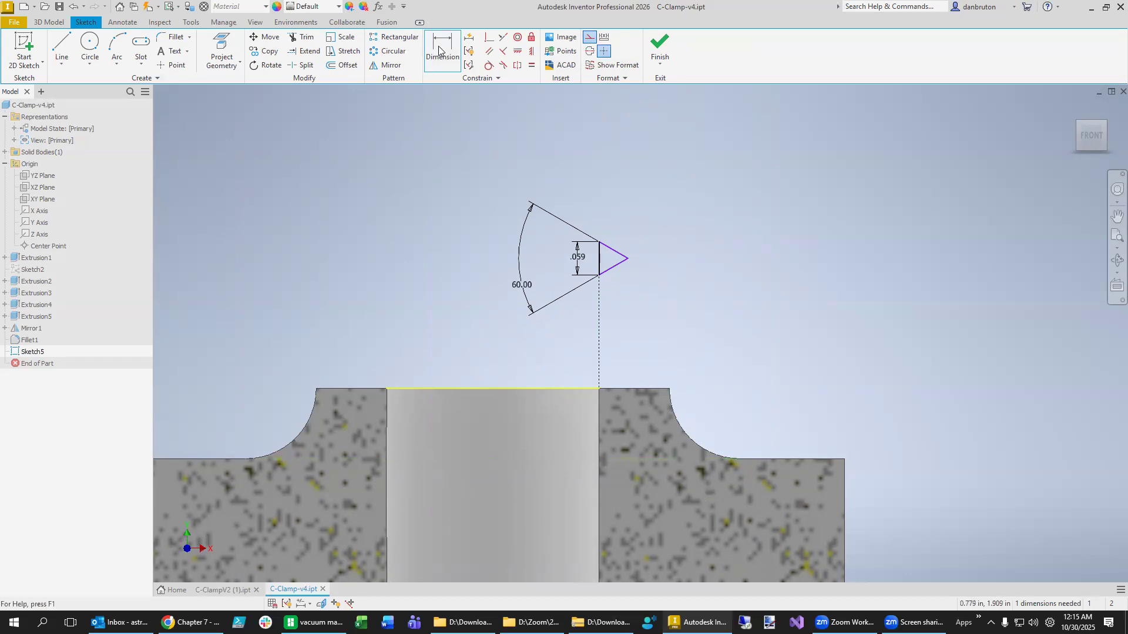
{"action": "left_click", "coordinate": [598, 349]}
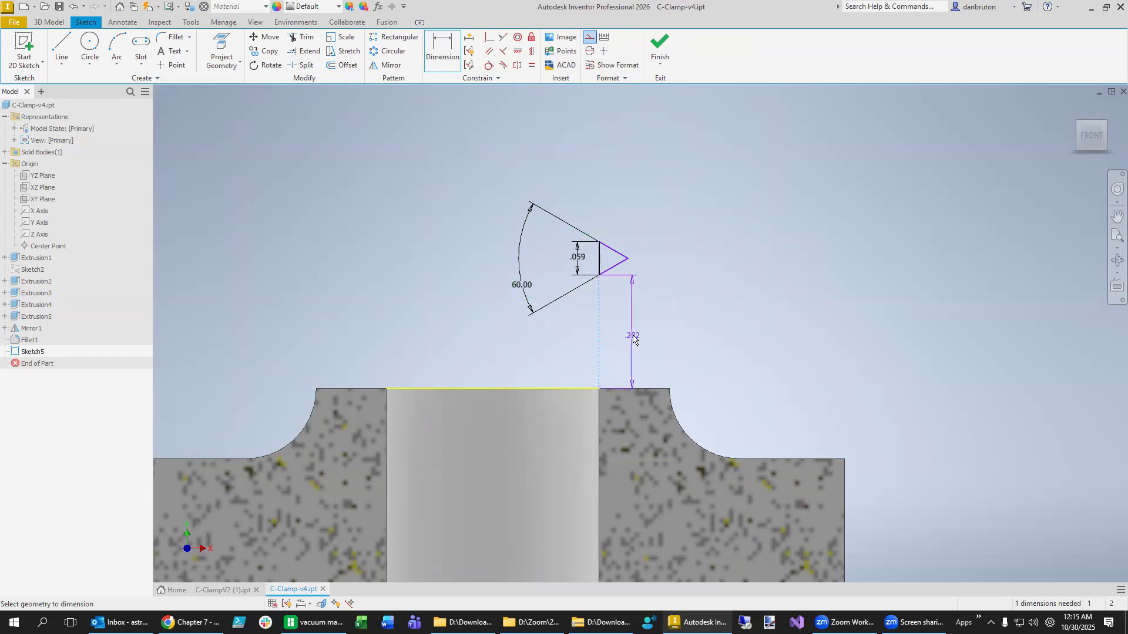
{"action": "left_click", "coordinate": [633, 342]}
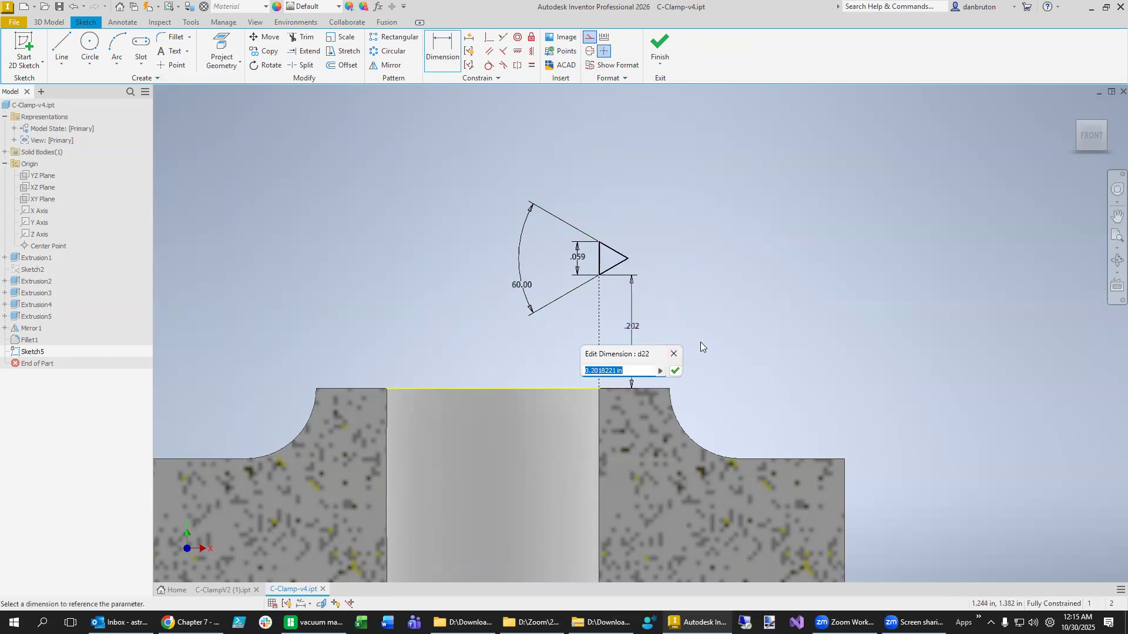
{"action": "type", "text": "2mm"}
{"action": "key", "text": "Return"}
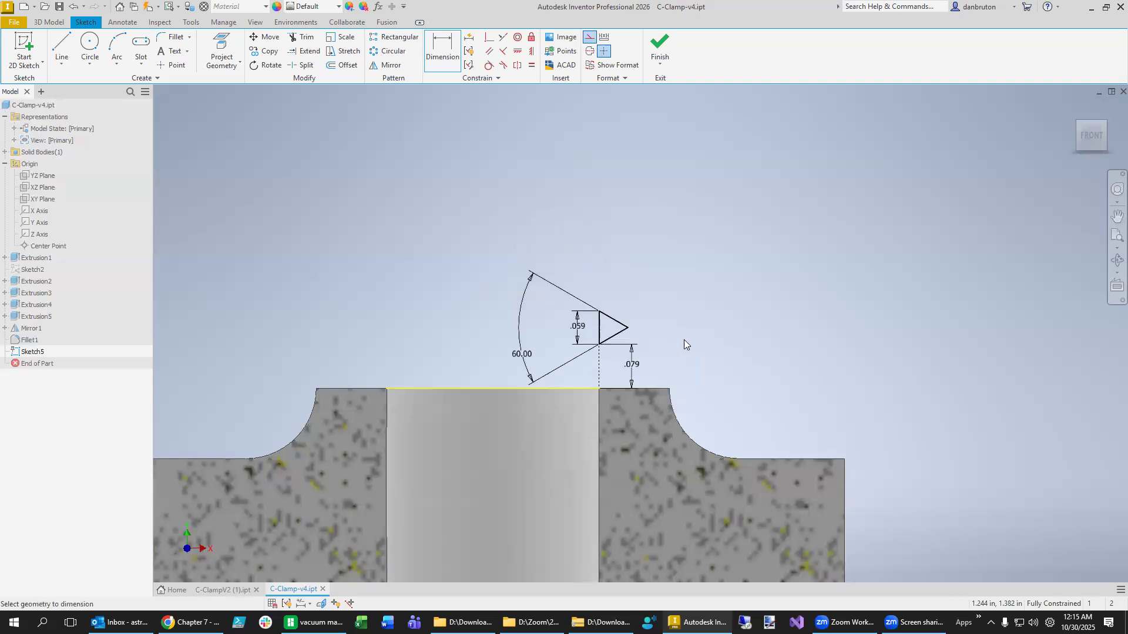
- Draw a vertical construction centreline through the boss hole, from the midpoint of its upper edge to the arm's lower edge
{"action": "scroll", "coordinate": [690, 328], "scroll_direction": "up", "scroll_amount": 2}
{"action": "scroll", "coordinate": [689, 311], "scroll_direction": "down", "scroll_amount": 4}
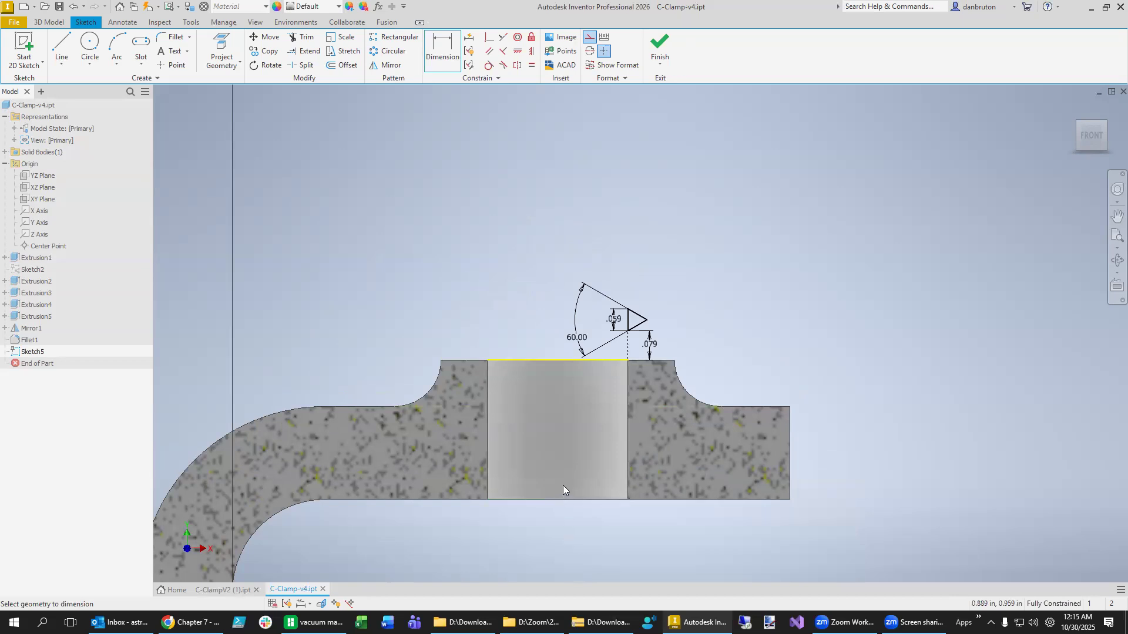
{"action": "left_click", "coordinate": [50, 23]}
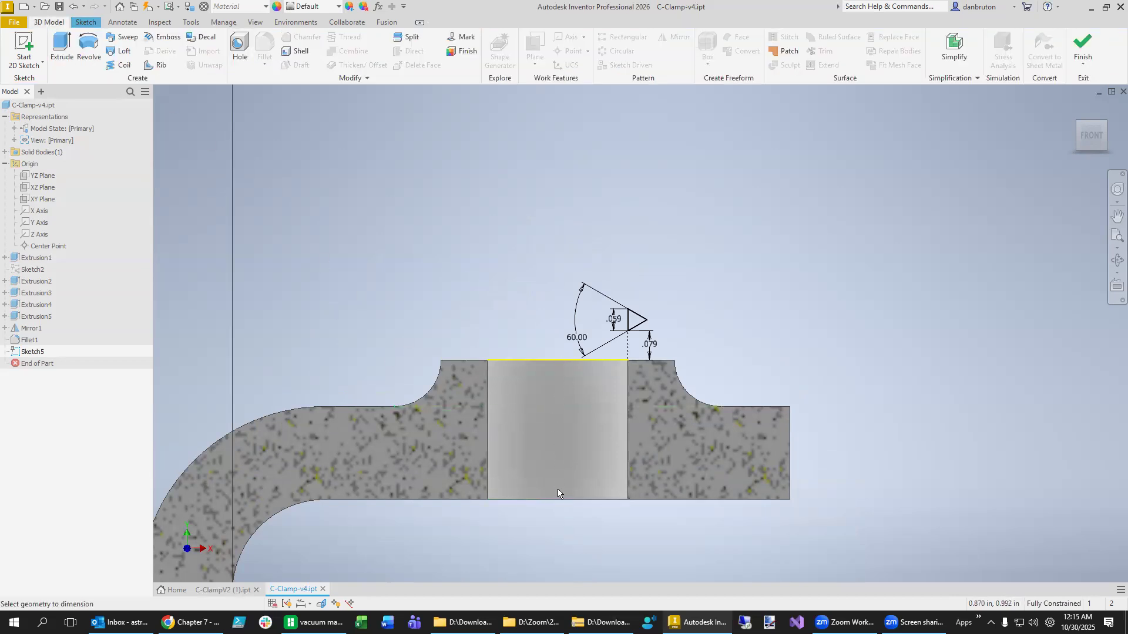
{"action": "left_click", "coordinate": [85, 23]}
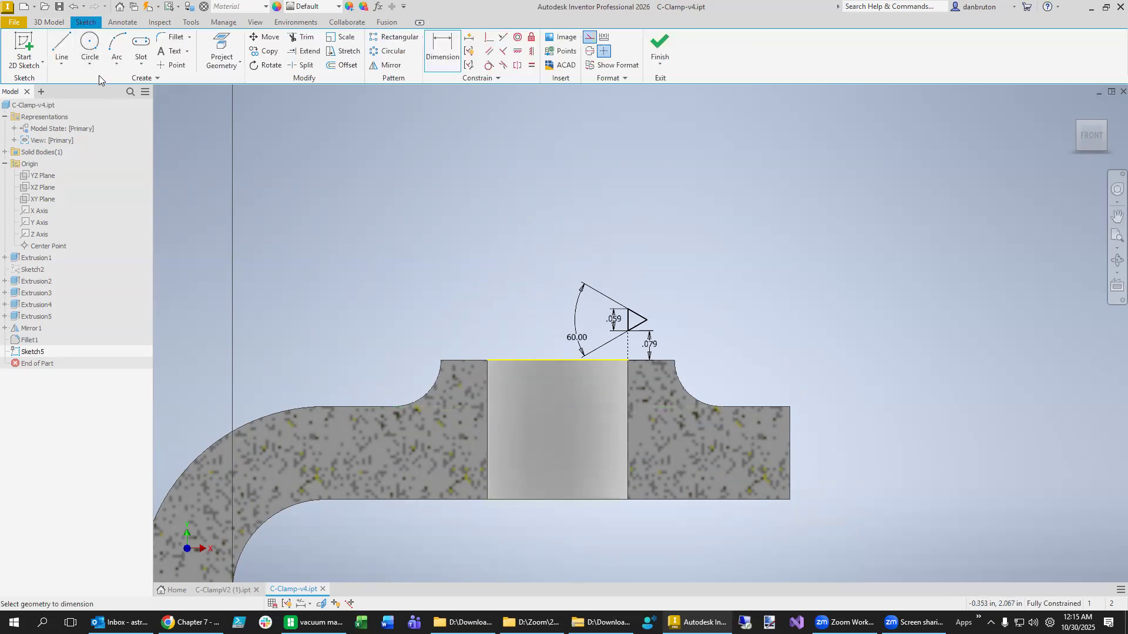
{"action": "left_click", "coordinate": [61, 45]}
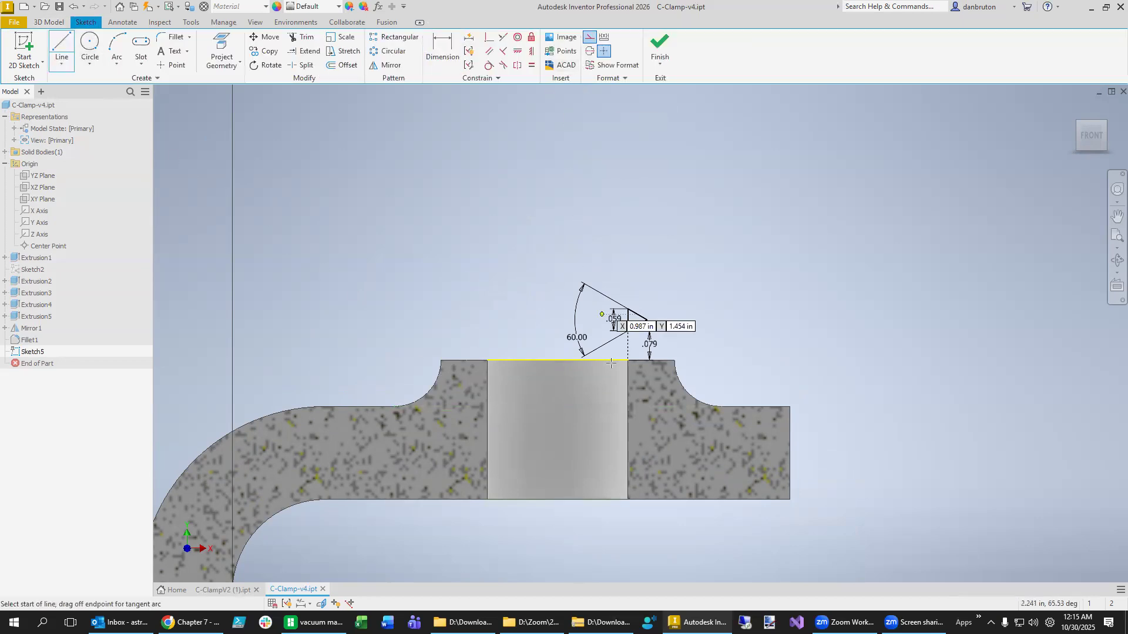
{"action": "left_click", "coordinate": [558, 360]}
{"action": "left_click", "coordinate": [558, 499]}
{"action": "key", "text": "Escape"}
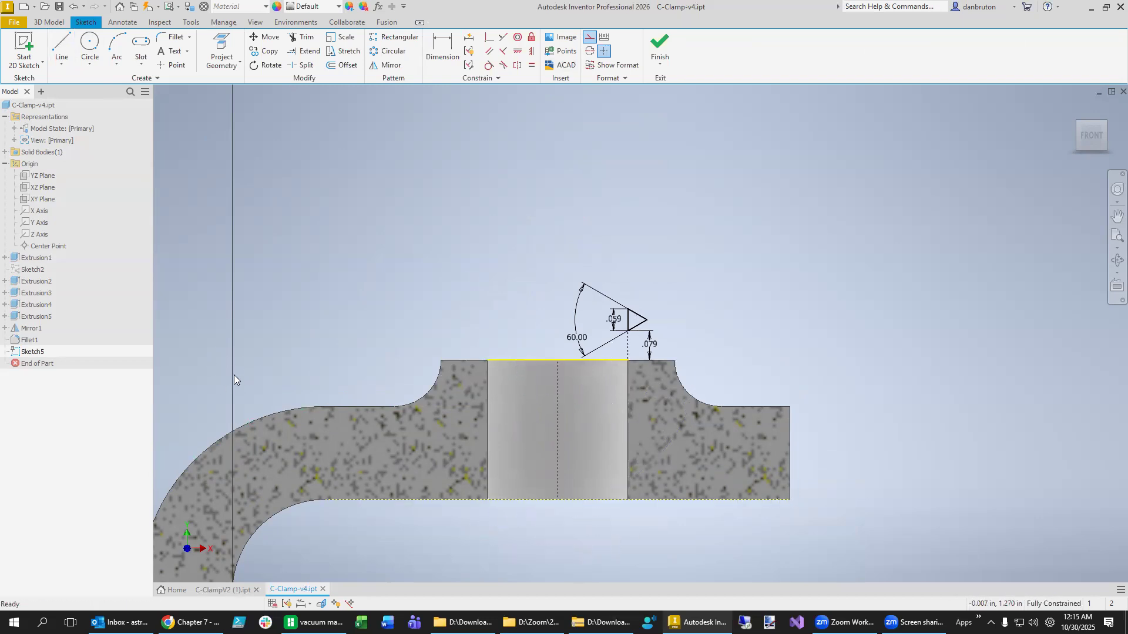
- Start a Coil cut with the triangle as profile and the hole's centreline as axis
{"action": "left_click", "coordinate": [49, 21]}
{"action": "left_click", "coordinate": [124, 65]}
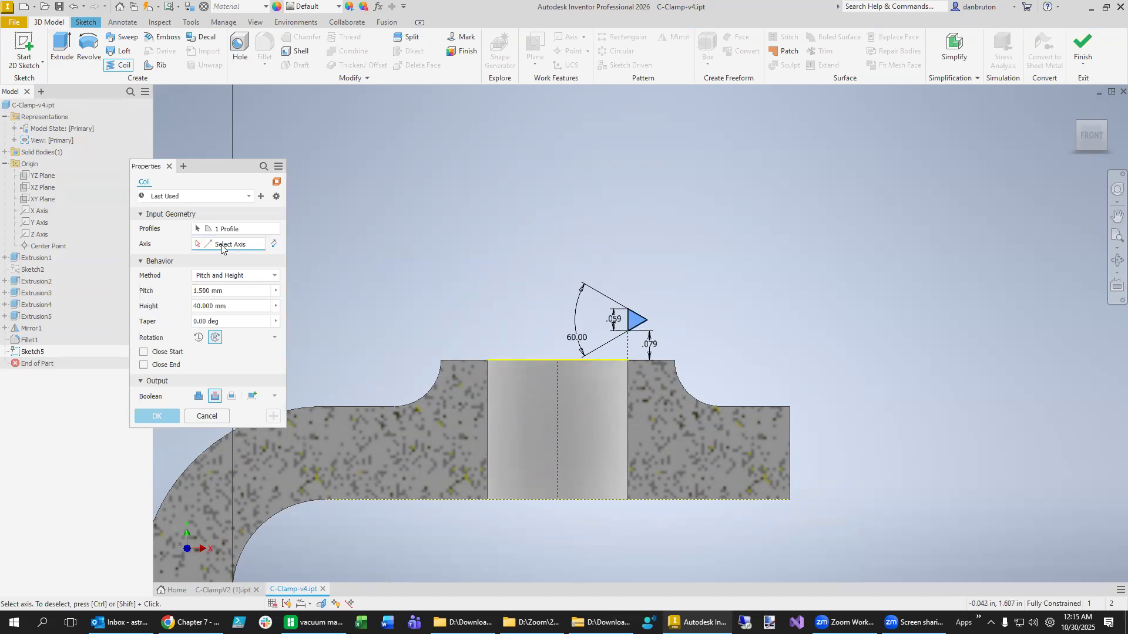
{"action": "left_click", "coordinate": [558, 417]}
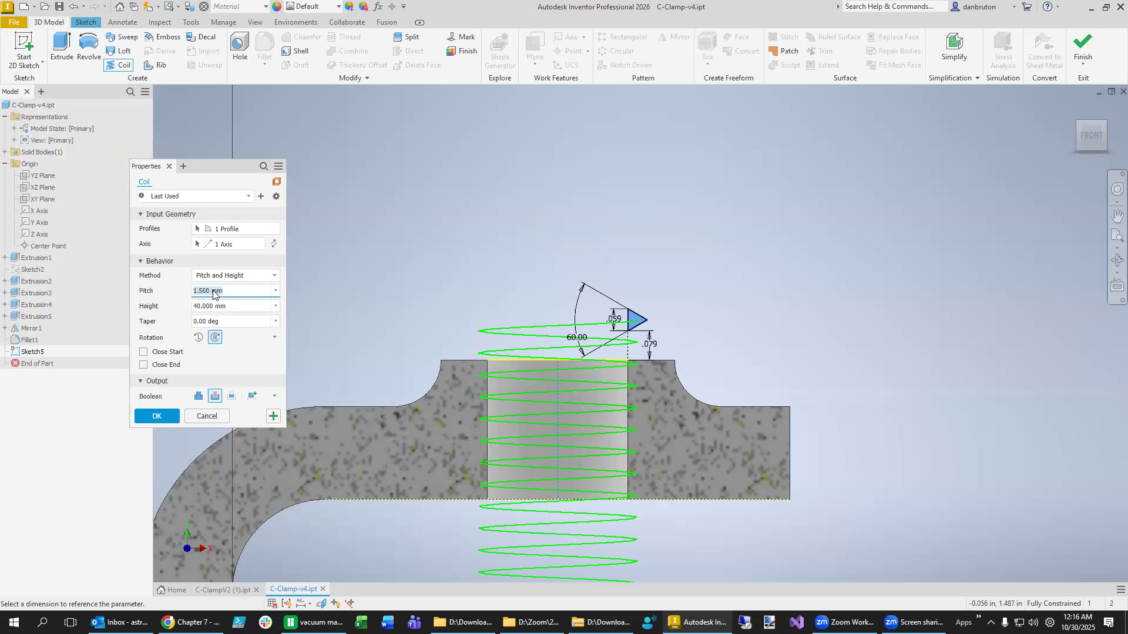
- Set the height of the thread coil in the upper boss hole to 10 mm
{"action": "scroll", "coordinate": [405, 462], "scroll_direction": "down", "scroll_amount": 5}
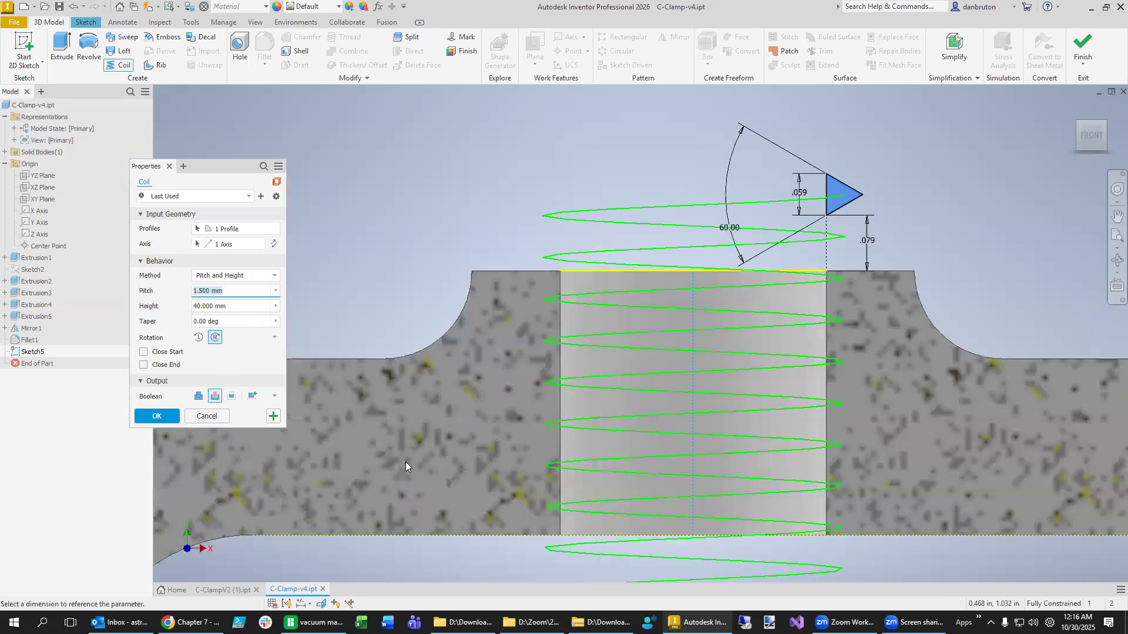
{"action": "scroll", "coordinate": [448, 498], "scroll_direction": "up", "scroll_amount": 5}
{"action": "middle_click_drag", "start_coordinate": [638, 544], "coordinate": [614, 341]}
{"action": "left_click_drag", "start_coordinate": [235, 305], "coordinate": [179, 310]}
{"action": "type", "text": "10"}
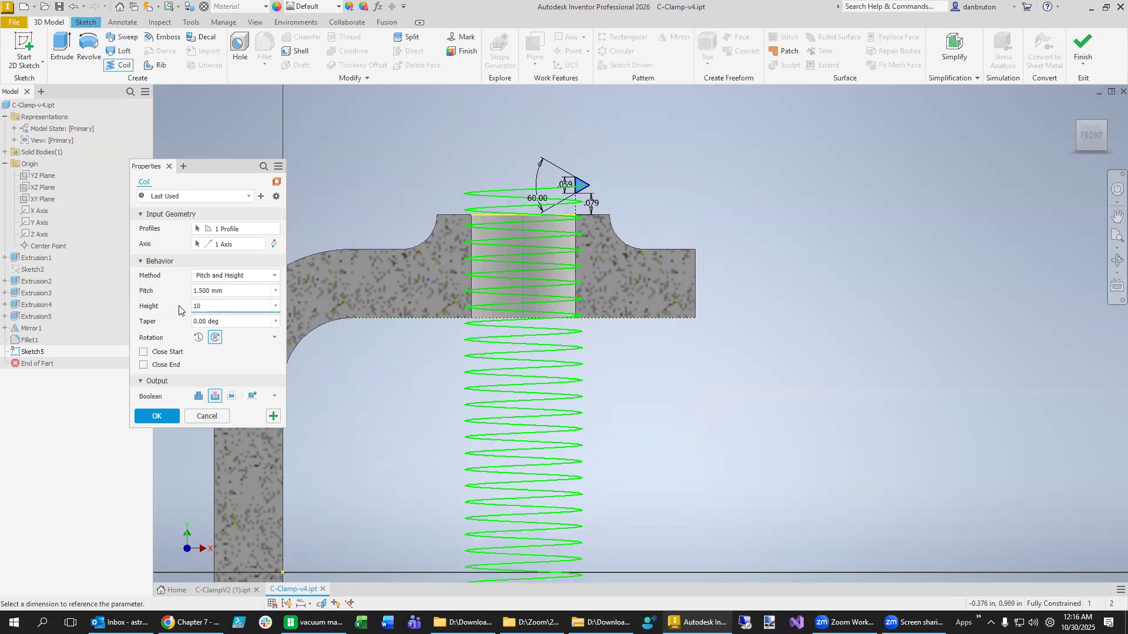
{"action": "key", "text": "shift+Tab"}
{"action": "scroll", "coordinate": [608, 496], "scroll_direction": "up", "scroll_amount": 3}
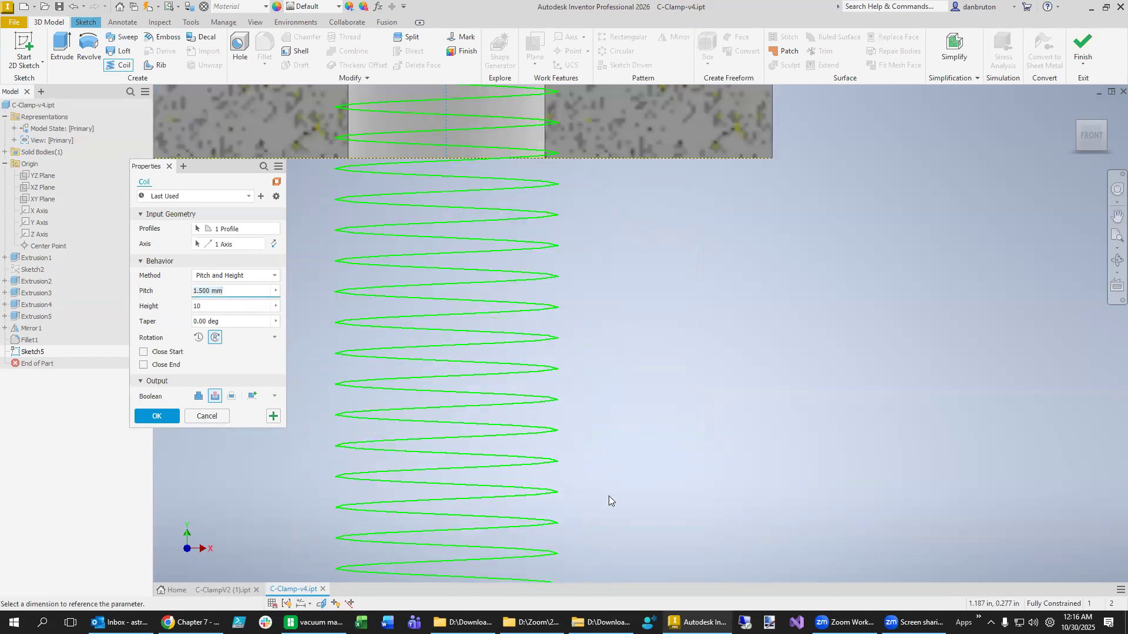
{"action": "scroll", "coordinate": [610, 495], "scroll_direction": "down", "scroll_amount": 5}
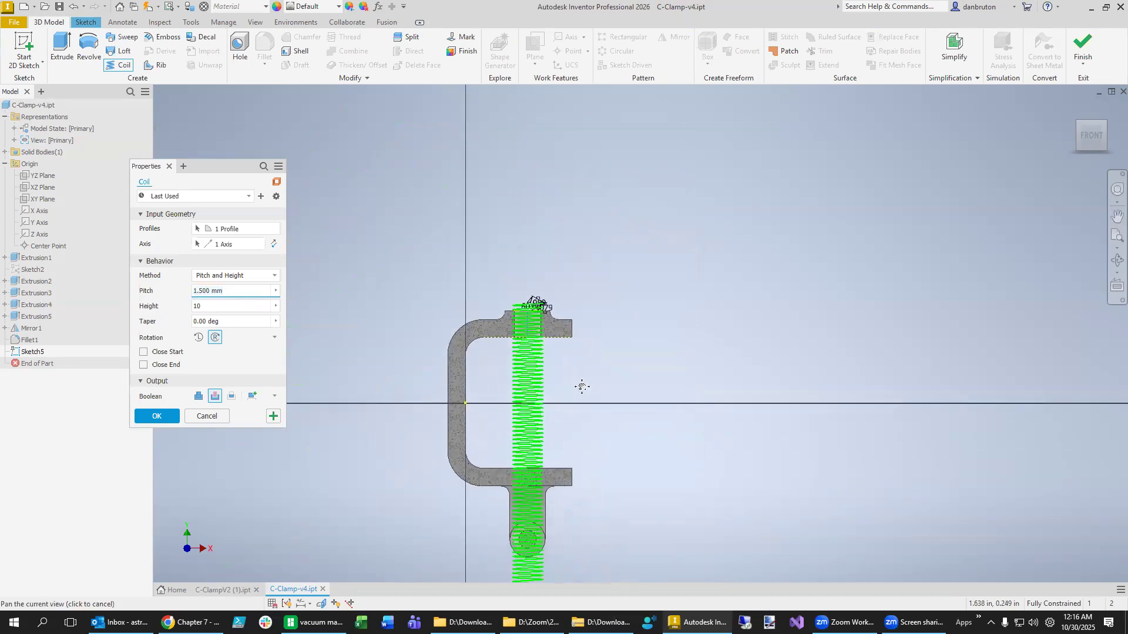
{"action": "left_click", "coordinate": [224, 304]}
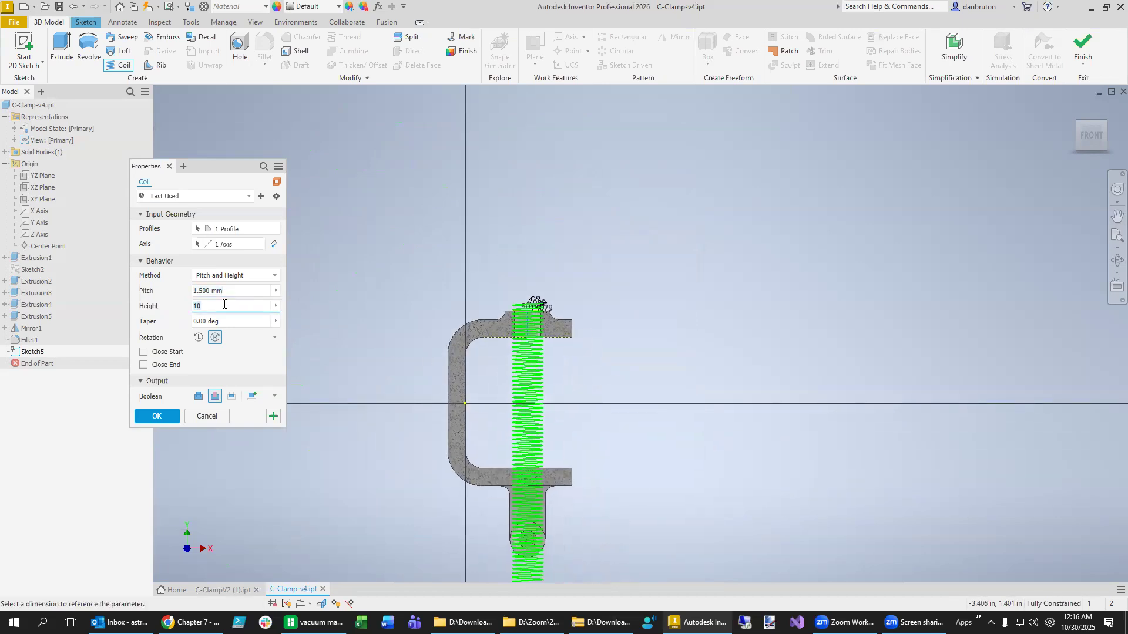
{"action": "key", "text": "BackSpace"}
{"action": "key", "text": "BackSpace"}
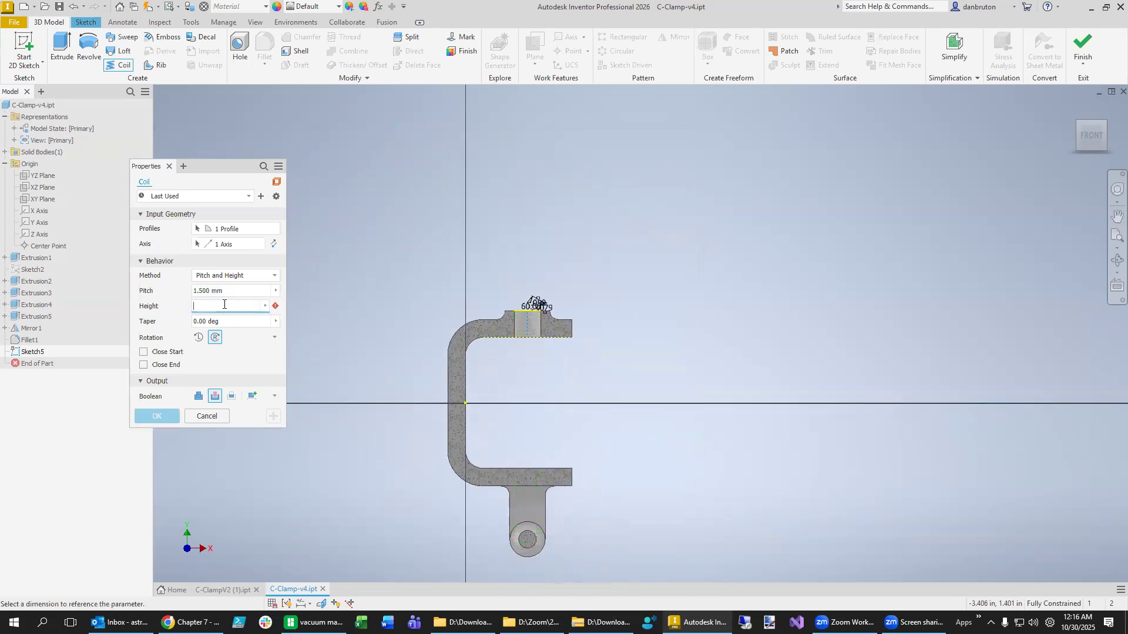
{"action": "type", "text": "10"}
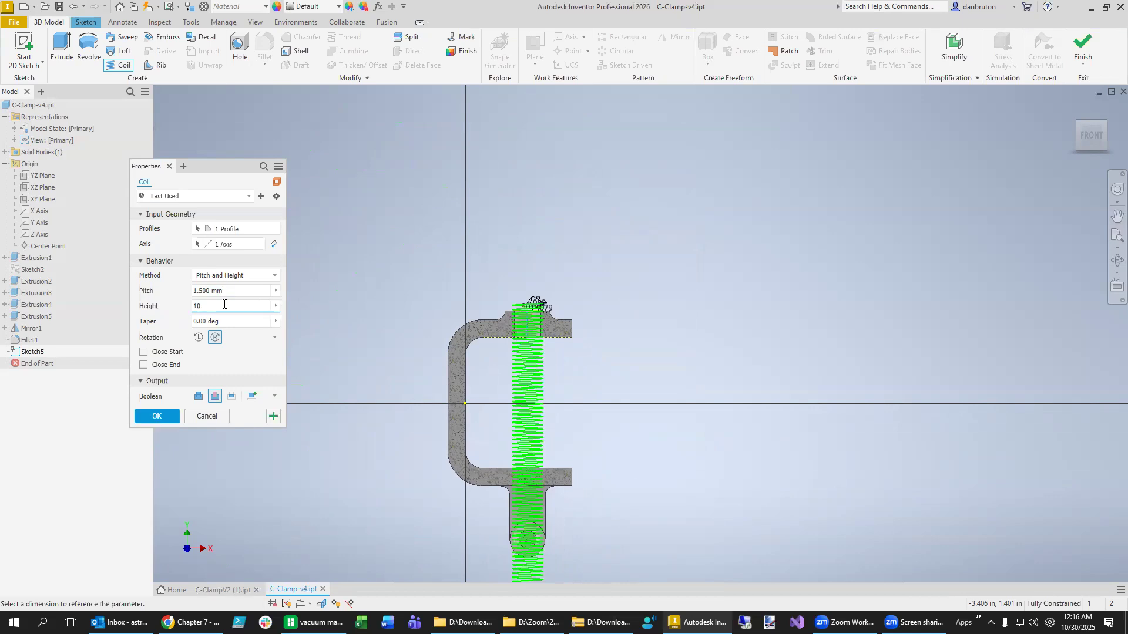
{"action": "type", "text": " mm"}
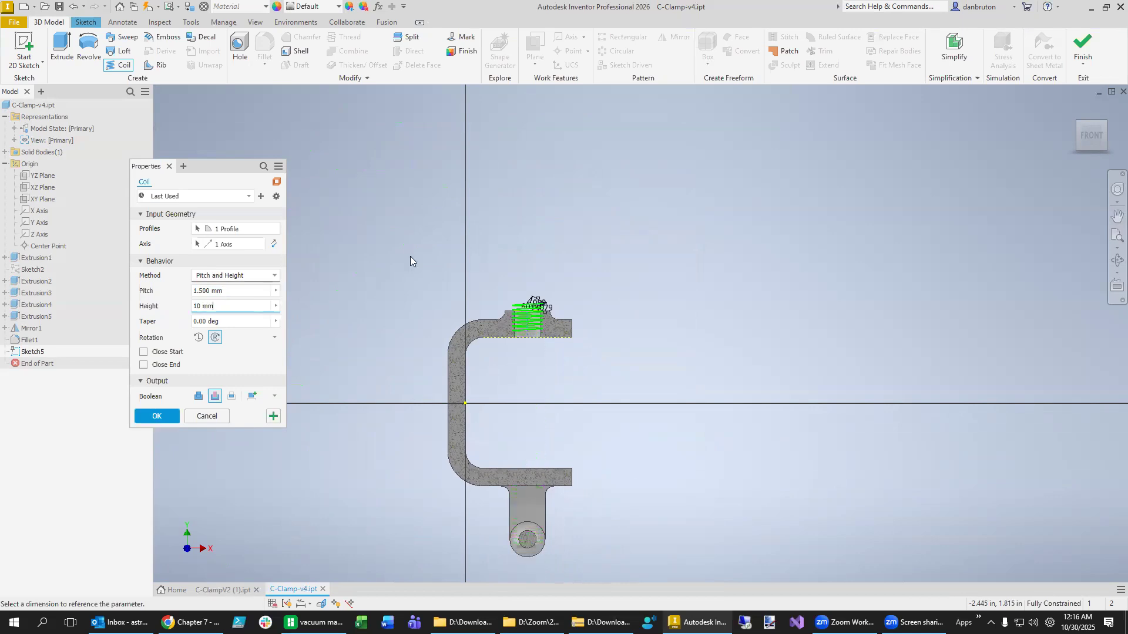
- Set the coil's height to 20 mm and create the internal thread cut in the boss hole
{"action": "scroll", "coordinate": [546, 410], "scroll_direction": "down", "scroll_amount": 2}
{"action": "scroll", "coordinate": [531, 327], "scroll_direction": "up", "scroll_amount": 7}
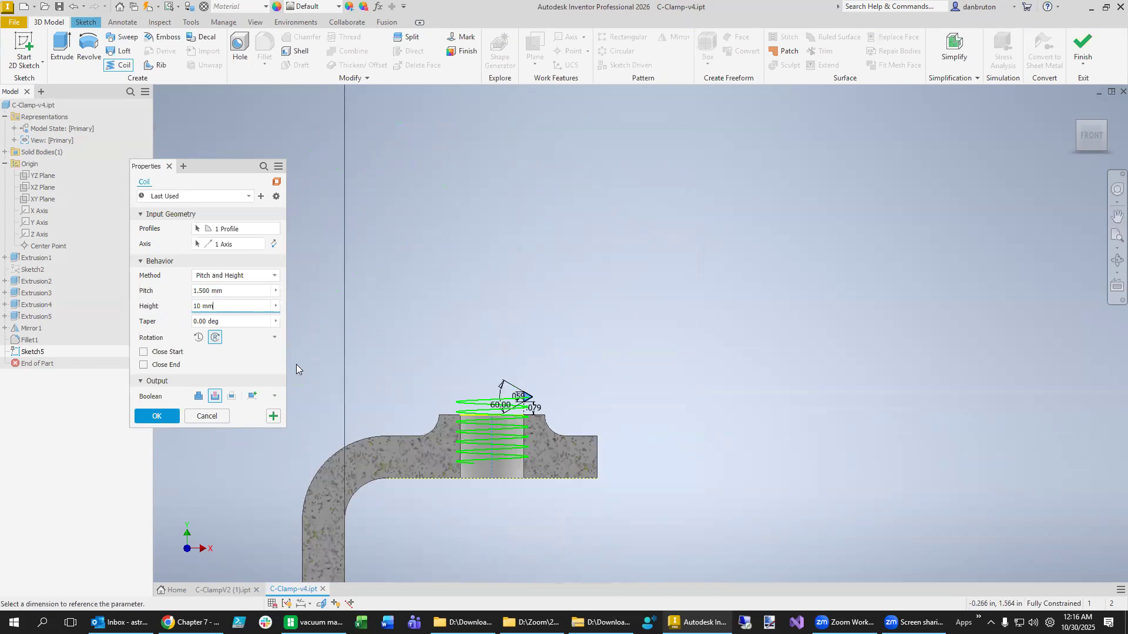
{"action": "left_click", "coordinate": [195, 306]}
{"action": "key", "text": "BackSpace"}
{"action": "type", "text": "2"}
{"action": "left_click", "coordinate": [157, 416]}
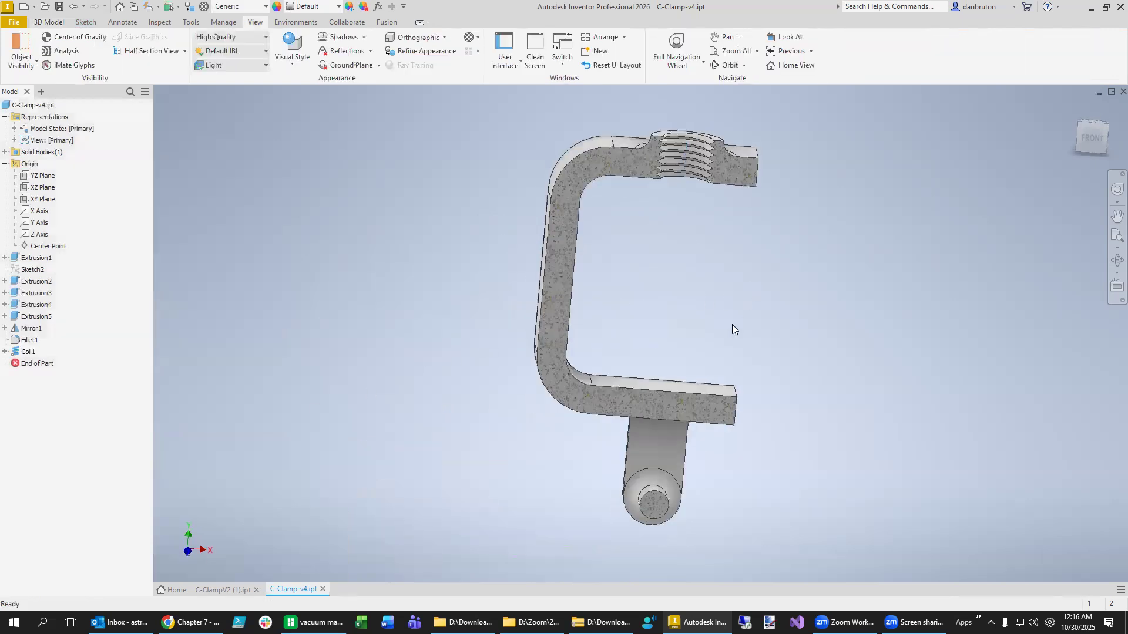
- Return the clamp to the home view and delete the half section view to display the whole part
{"action": "scroll", "coordinate": [730, 327], "scroll_direction": "down", "scroll_amount": 6}
{"action": "middle_click_drag", "start_coordinate": [727, 270], "coordinate": [568, 357]}
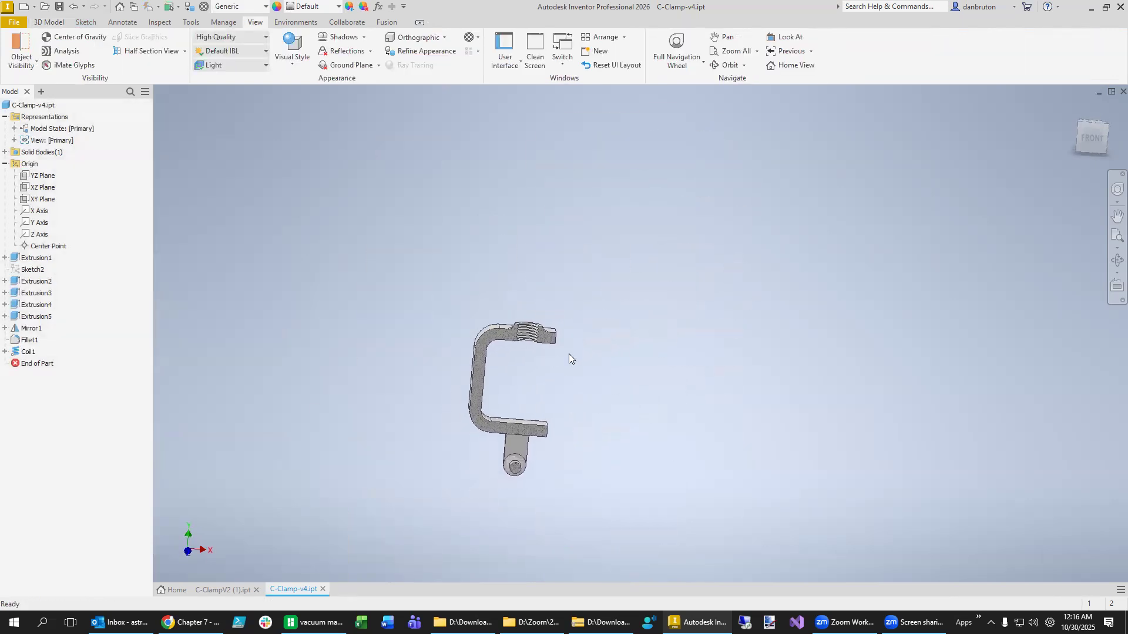
{"action": "left_click", "coordinate": [1074, 109]}
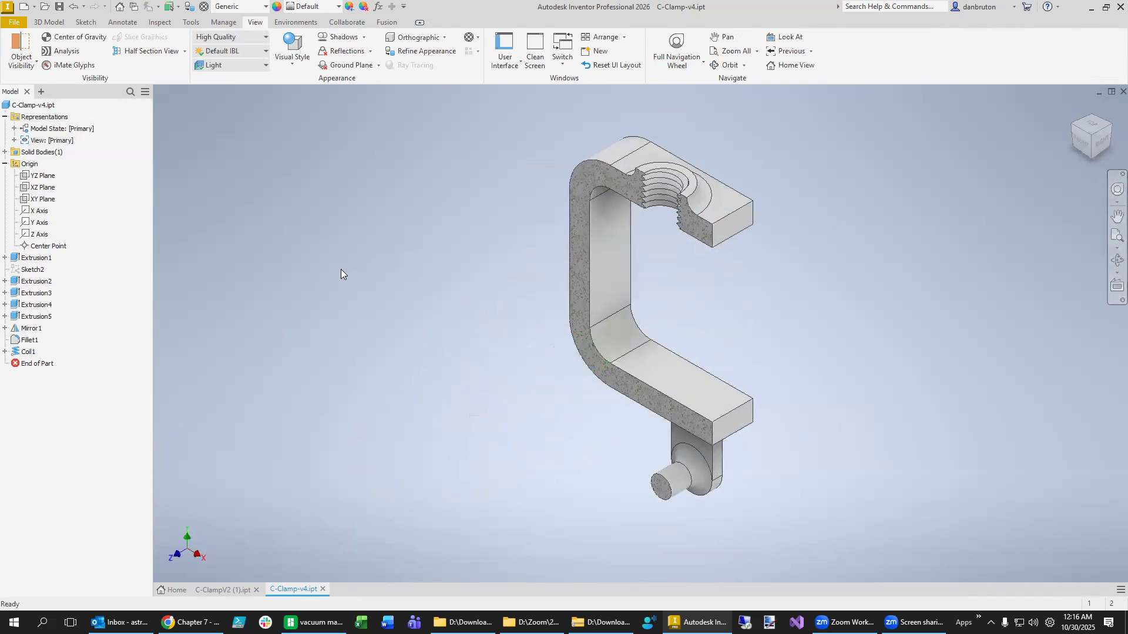
{"action": "left_click", "coordinate": [185, 51]}
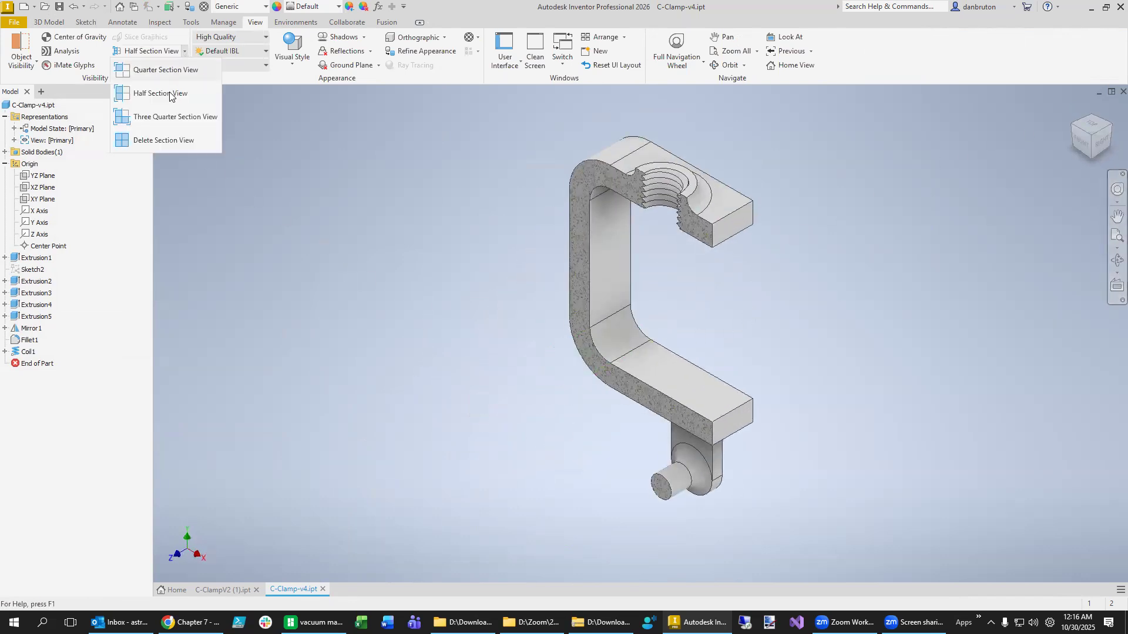
{"action": "left_click", "coordinate": [154, 141]}
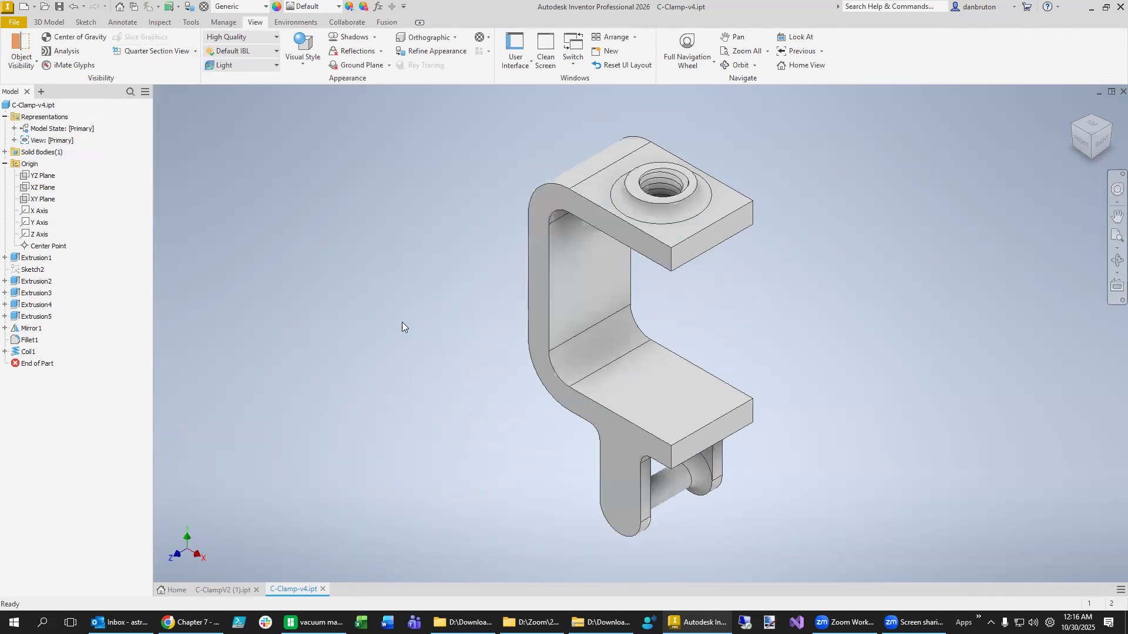
- Save the part, discarding the edits made to the Primary view representation, and return to the home view
{"action": "middle_click_drag", "start_coordinate": [417, 345], "coordinate": [372, 309], "text": "shift"}
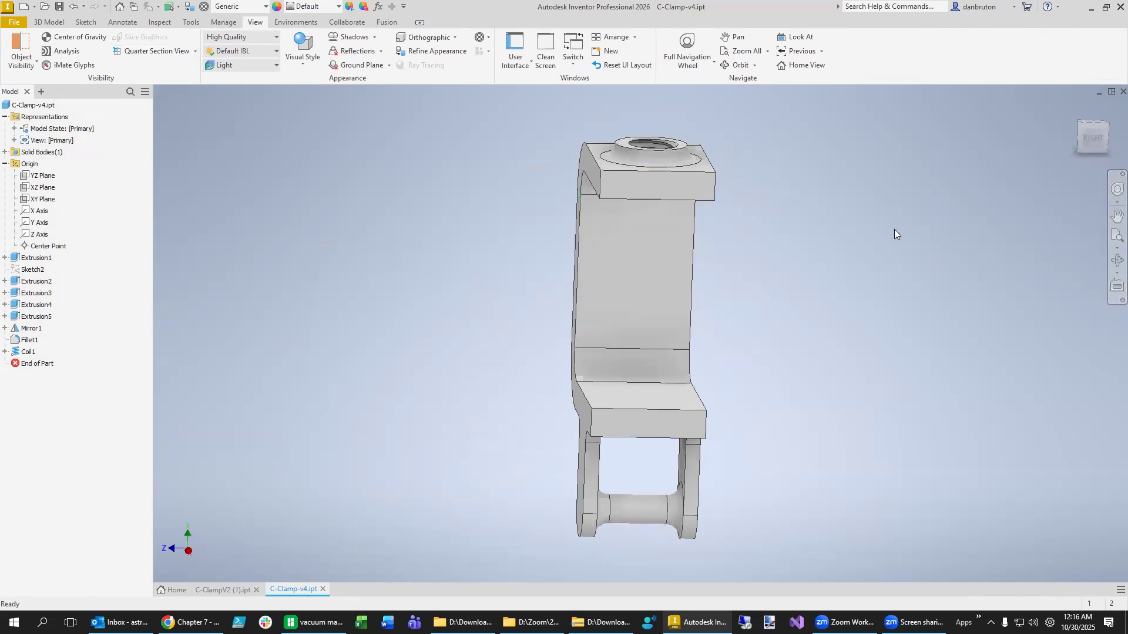
{"action": "left_click", "coordinate": [92, 55]}
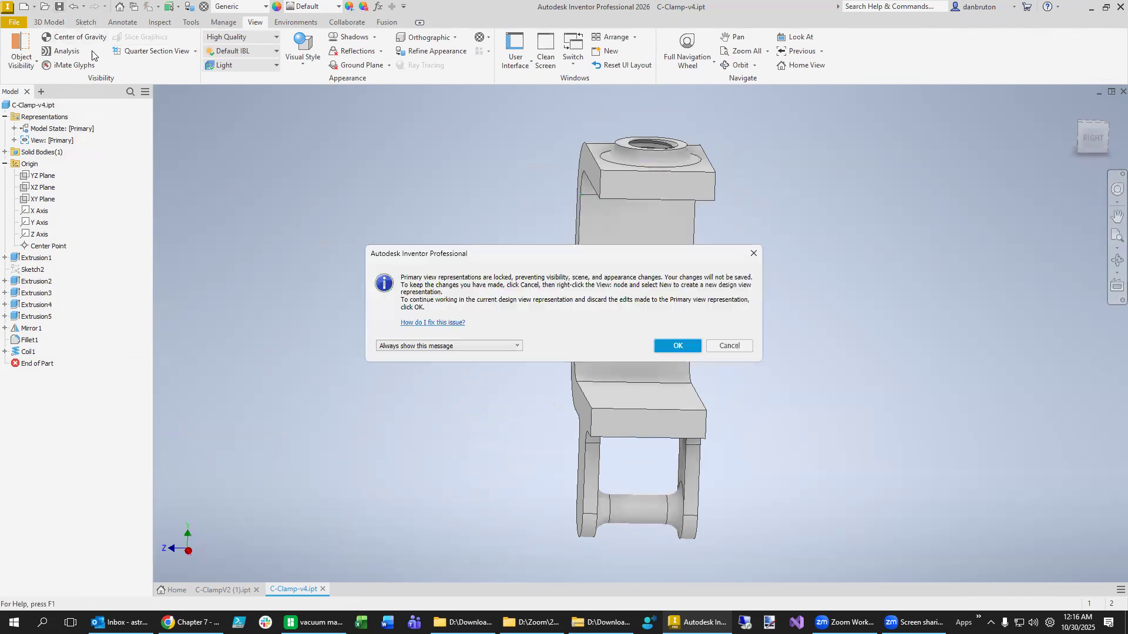
{"action": "left_click", "coordinate": [679, 350]}
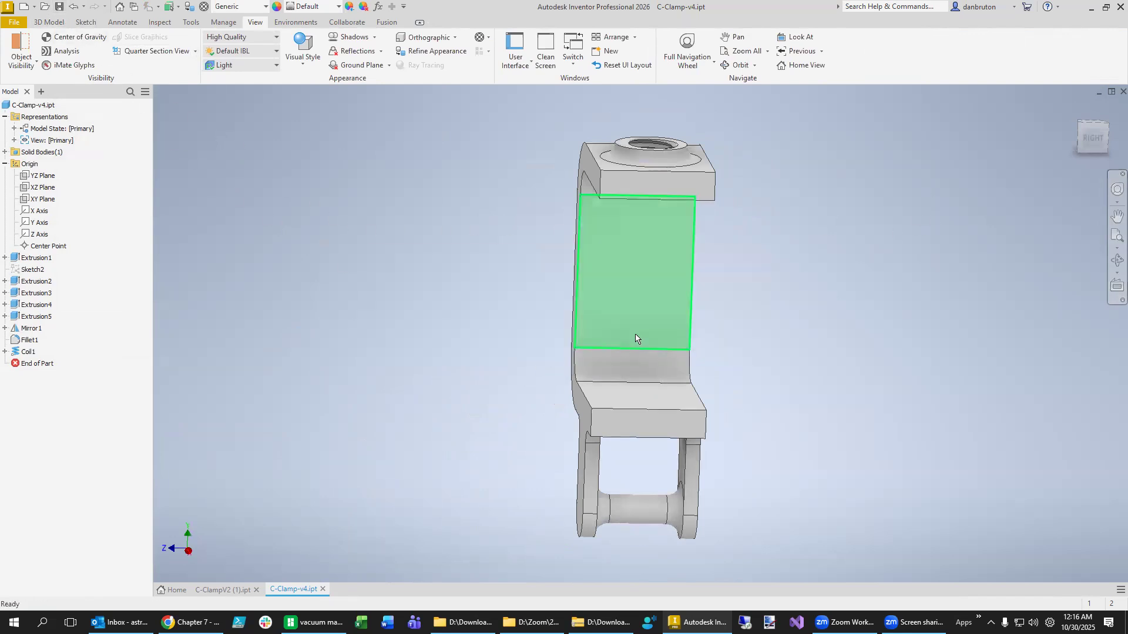
{"action": "left_click", "coordinate": [1073, 108]}
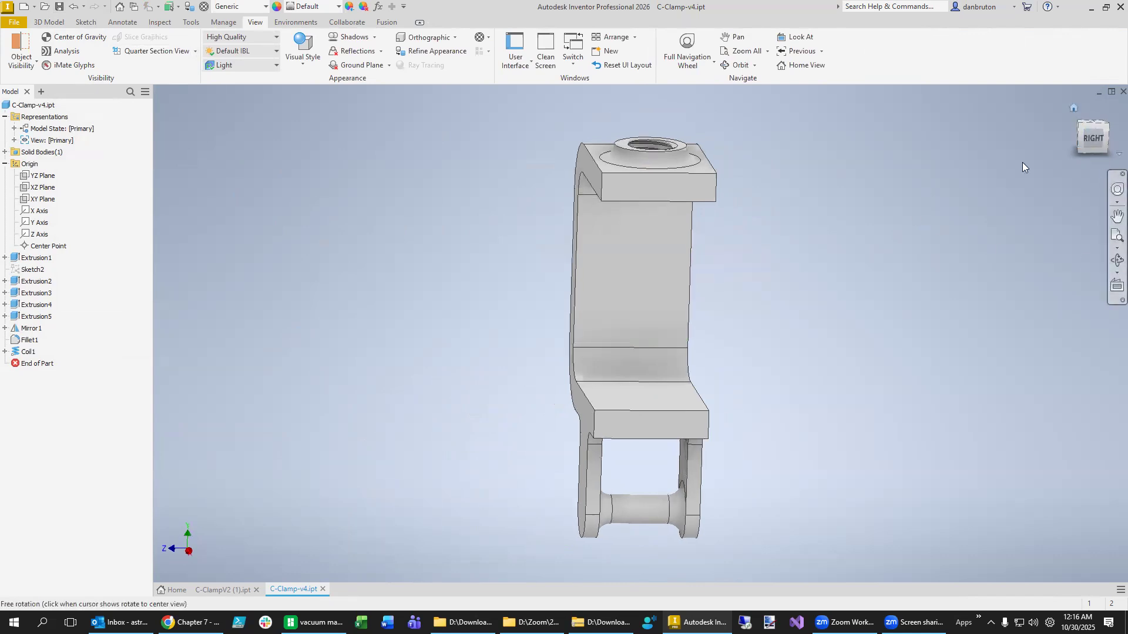